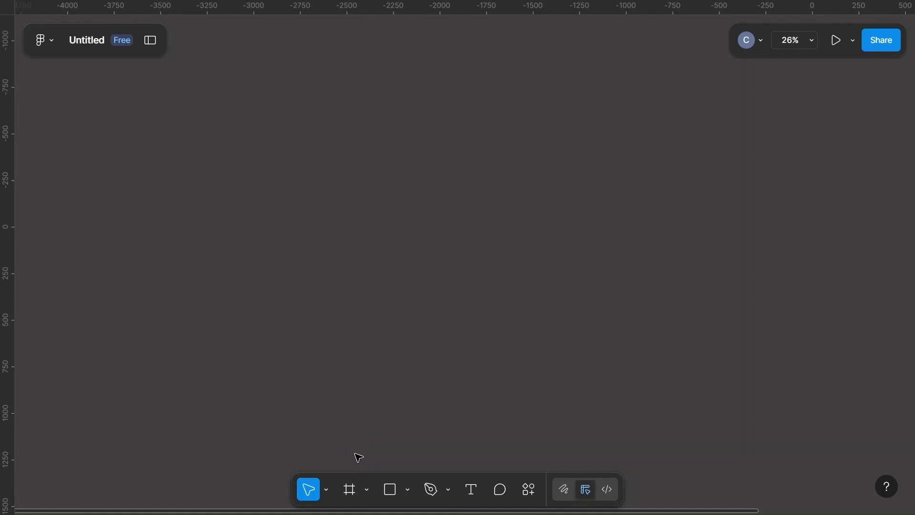
- Create a MacBook Air frame of 1280 × 832 on the empty canvas
{"action": "key", "text": "f"}
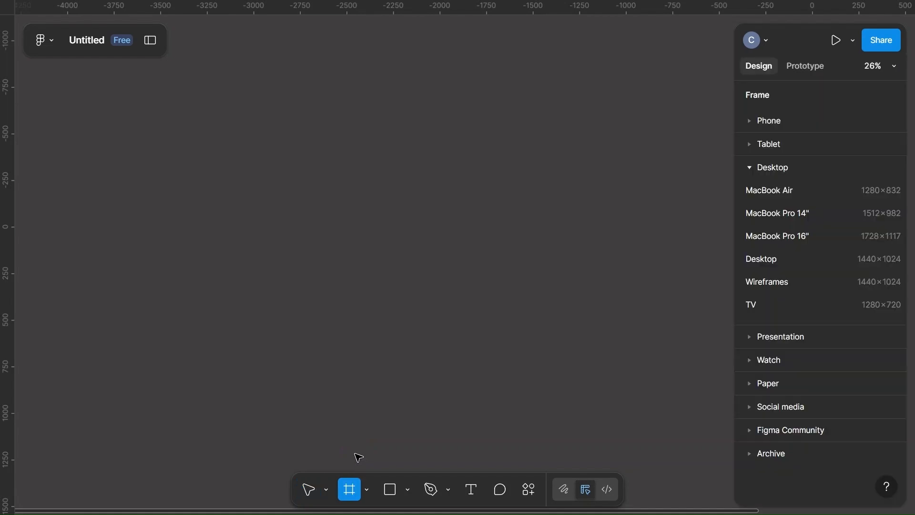
{"action": "left_click", "coordinate": [806, 196]}
{"action": "left_click", "coordinate": [539, 146]}
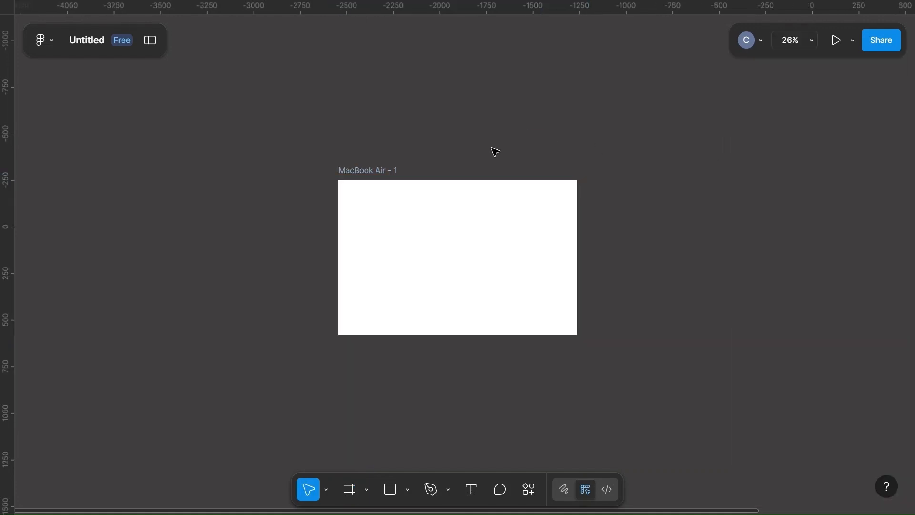
- Add a layout guide to the MacBook Air frame and change its type to columns
{"action": "left_click", "coordinate": [367, 171]}
{"action": "scroll", "coordinate": [817, 366], "scroll_direction": "down", "scroll_amount": 3}
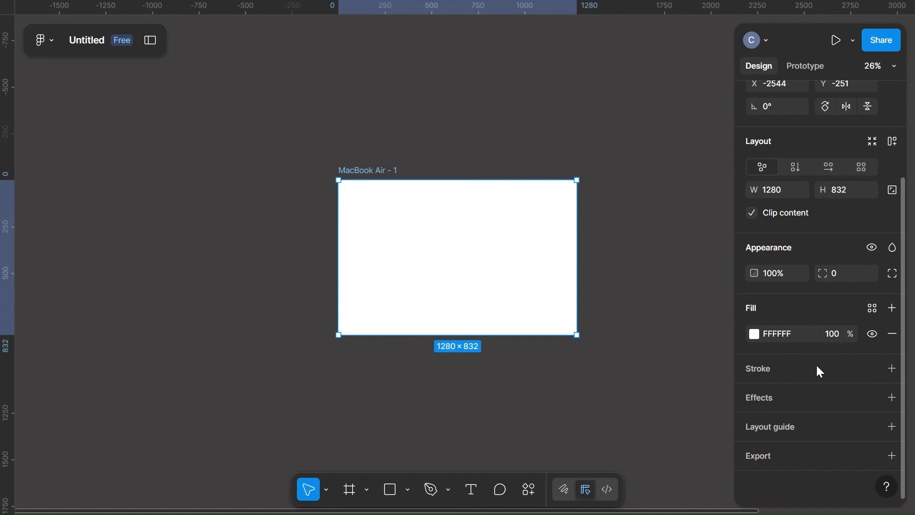
{"action": "left_click", "coordinate": [893, 427]}
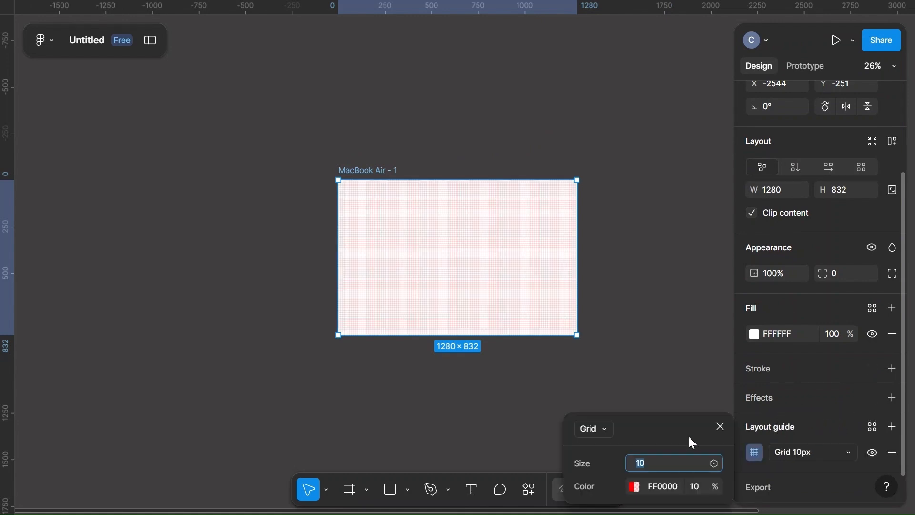
{"action": "left_click", "coordinate": [602, 430]}
{"action": "left_click", "coordinate": [603, 469]}
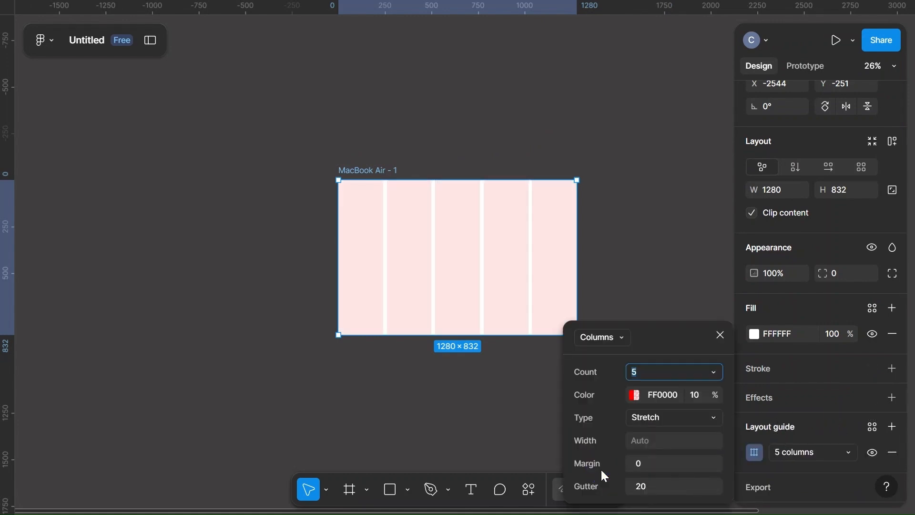
- Set the frame's column guide to a count of 20 with a margin of 100
{"action": "left_click", "coordinate": [660, 375]}
{"action": "type", "text": "20"}
{"action": "left_click", "coordinate": [654, 467]}
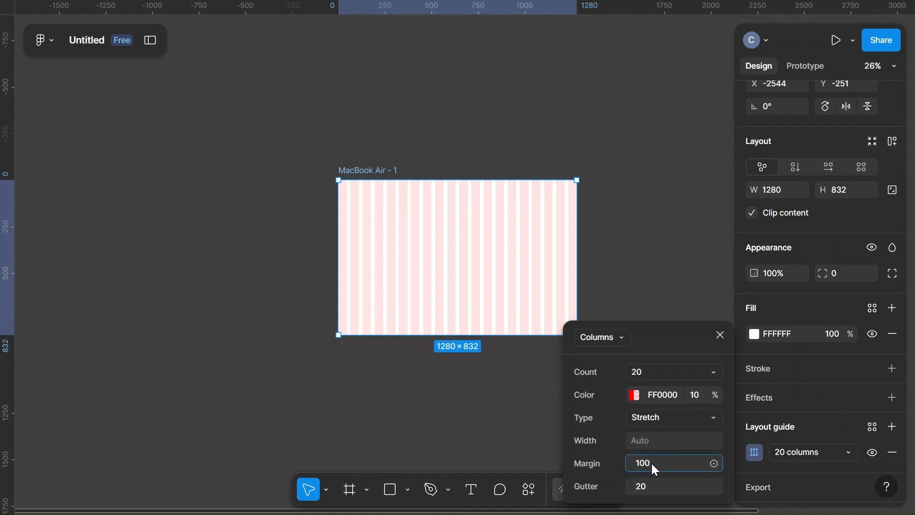
{"action": "left_click", "coordinate": [659, 344]}
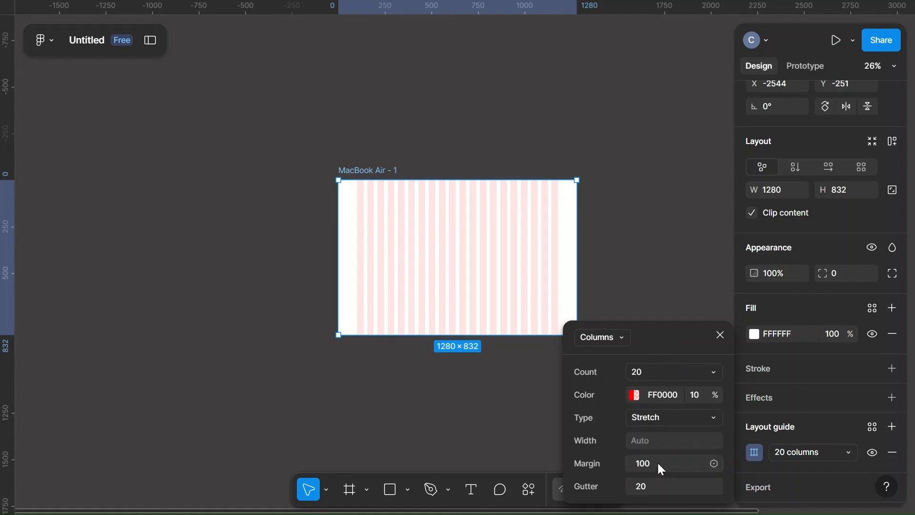
- Set the frame's column guide to a count of 16 with a margin of 80, and close its settings
{"action": "left_click", "coordinate": [651, 377]}
{"action": "key", "text": "BackSpace"}
{"action": "type", "text": "16"}
{"action": "left_click", "coordinate": [665, 339]}
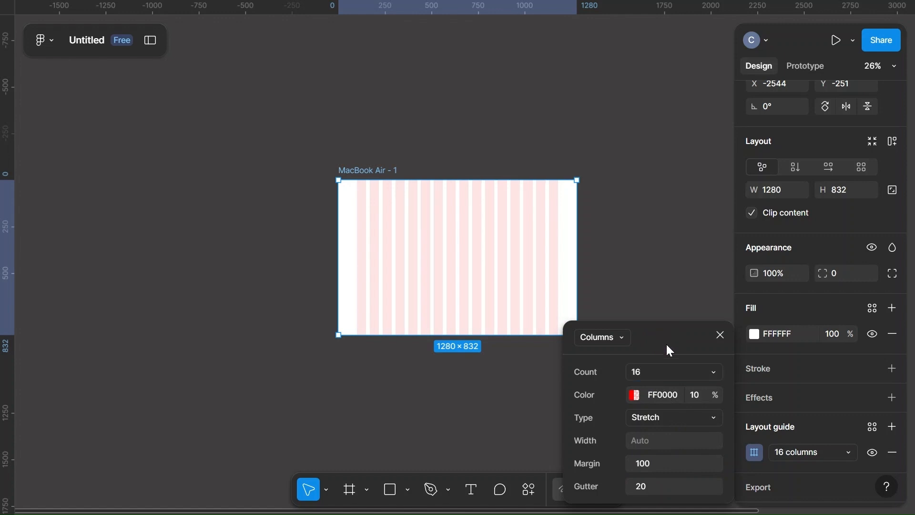
{"action": "left_click", "coordinate": [661, 467]}
{"action": "key", "text": "BackSpace"}
{"action": "type", "text": "80"}
{"action": "left_click", "coordinate": [659, 338]}
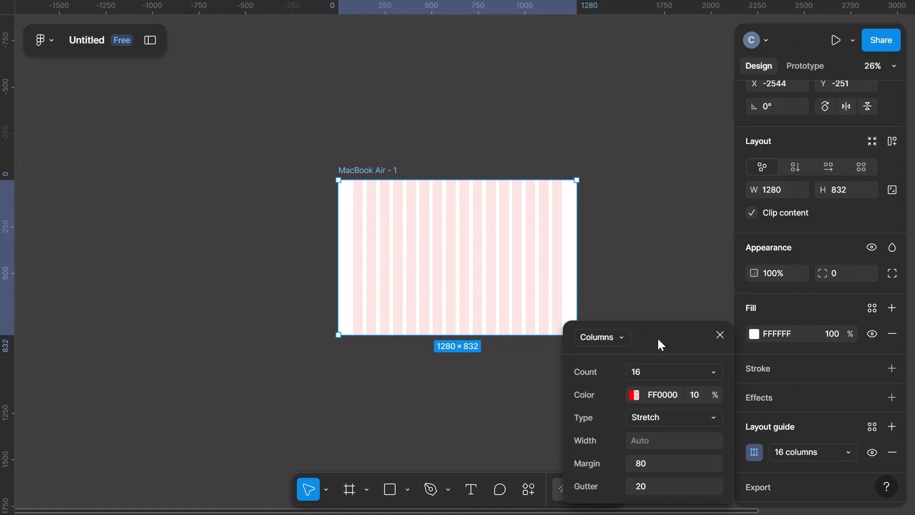
{"action": "left_click", "coordinate": [720, 335]}
{"action": "left_click", "coordinate": [685, 264]}
- Draw a rectangle about 98 high near the frame's upper edge and set its width to 1280
{"action": "scroll", "coordinate": [685, 263], "scroll_direction": "up", "scroll_amount": 5}
{"action": "scroll", "coordinate": [685, 264], "scroll_direction": "left", "scroll_amount": 6}
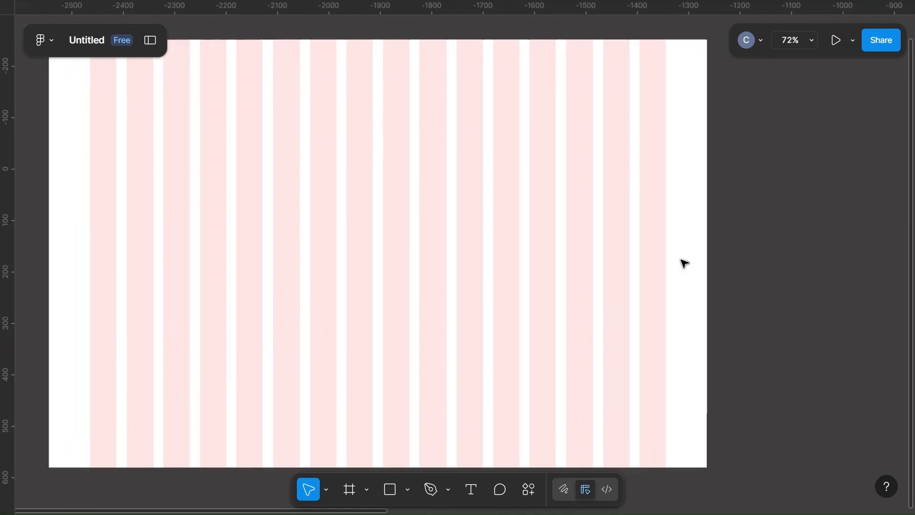
{"action": "scroll", "coordinate": [685, 264], "scroll_direction": "down", "scroll_amount": 1}
{"action": "scroll", "coordinate": [685, 264], "scroll_direction": "down", "scroll_amount": 2}
{"action": "scroll", "coordinate": [680, 262], "scroll_direction": "up", "scroll_amount": 3}
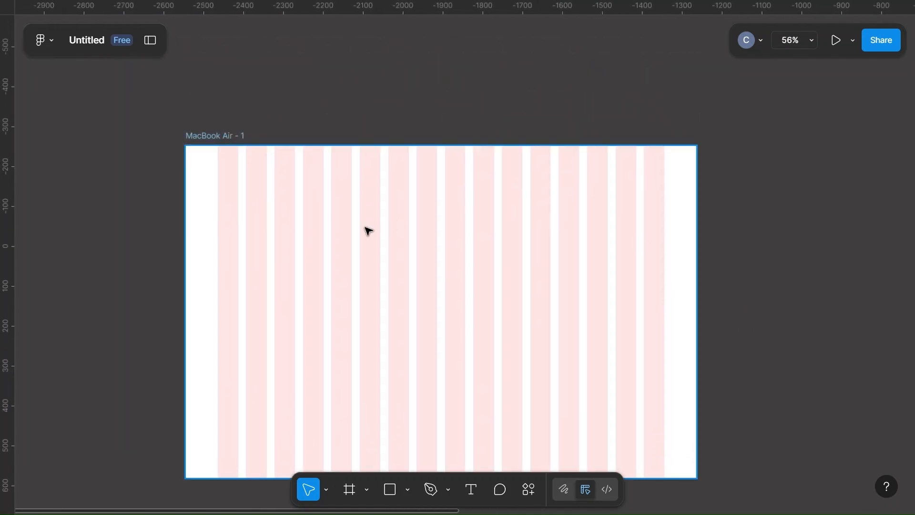
{"action": "key", "text": "r"}
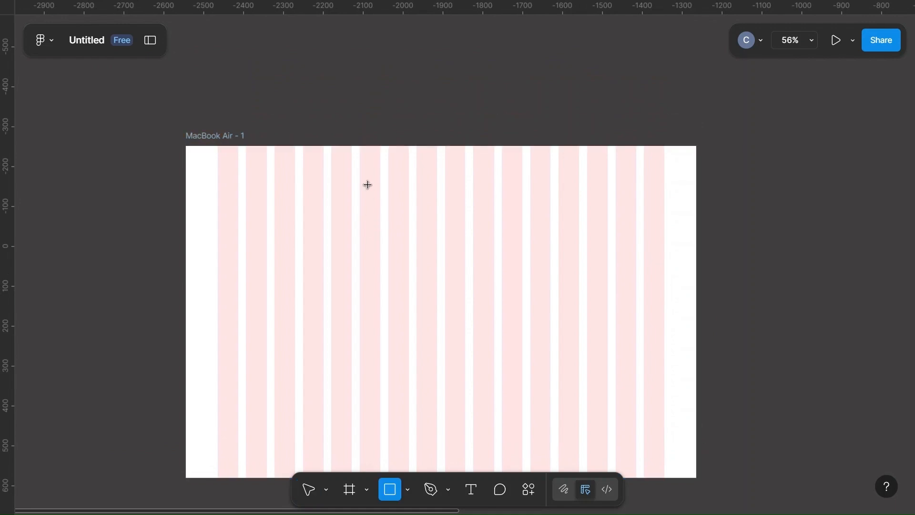
{"action": "left_click_drag", "start_coordinate": [282, 171], "coordinate": [548, 209]}
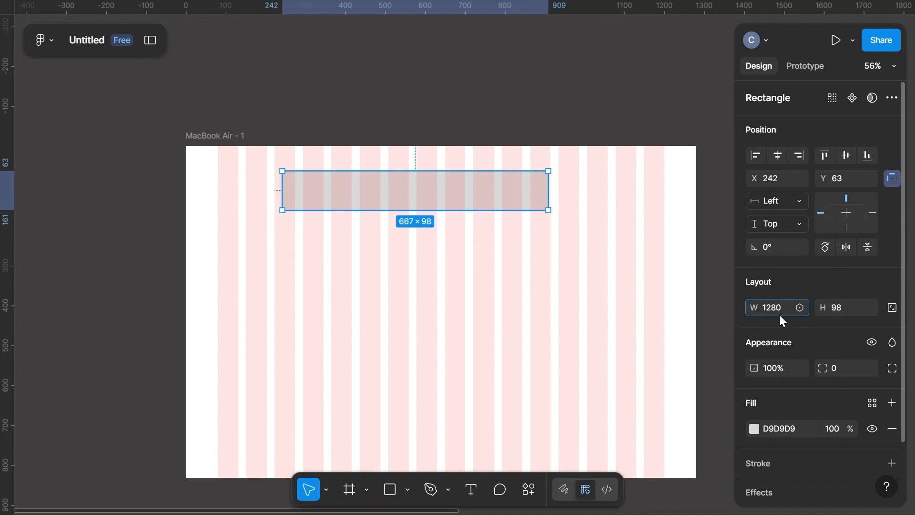
{"action": "left_click", "coordinate": [588, 107]}
{"action": "left_click", "coordinate": [490, 195]}
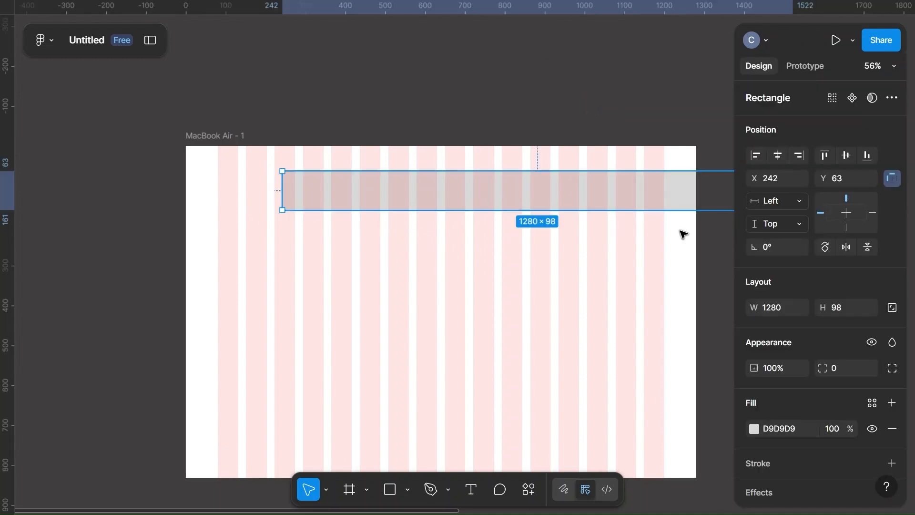
- Align the rectangle to the frame's horizontal centre and top edge, and set its height to 65
{"action": "left_click", "coordinate": [779, 159]}
{"action": "left_click", "coordinate": [827, 155]}
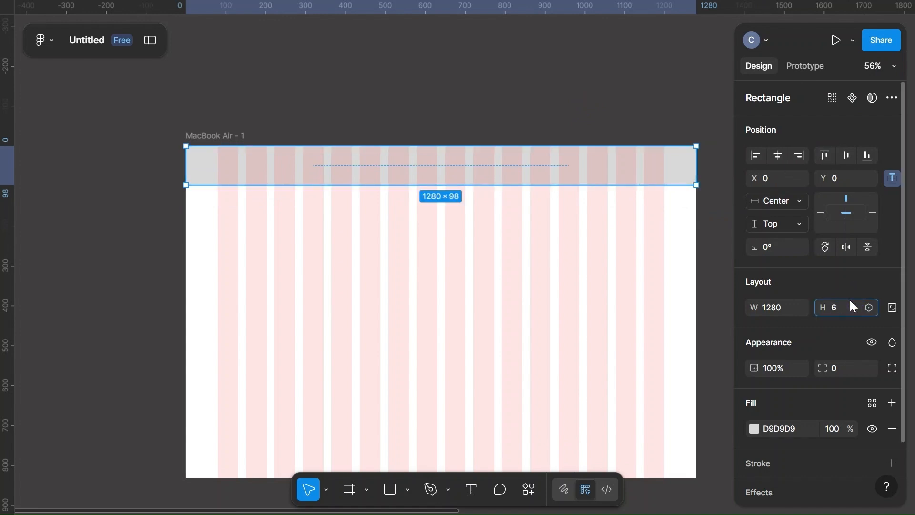
{"action": "left_click", "coordinate": [828, 282]}
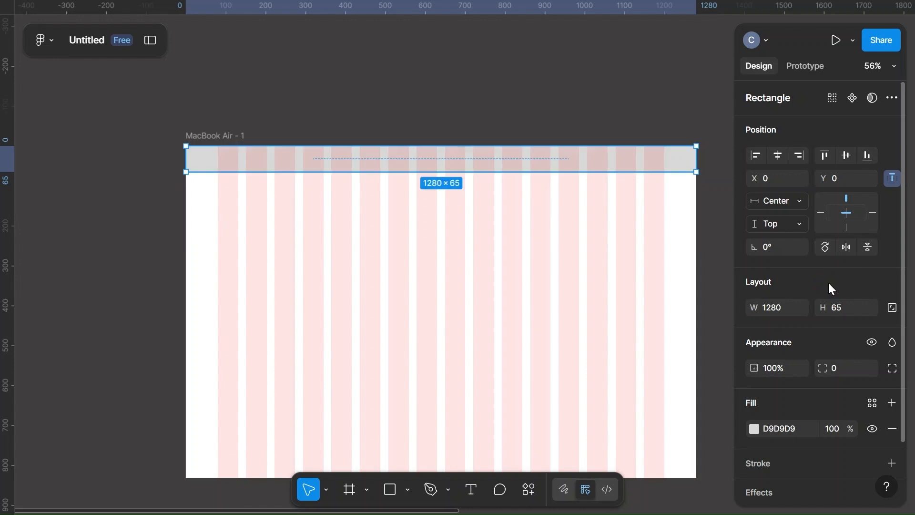
{"action": "left_click", "coordinate": [599, 127]}
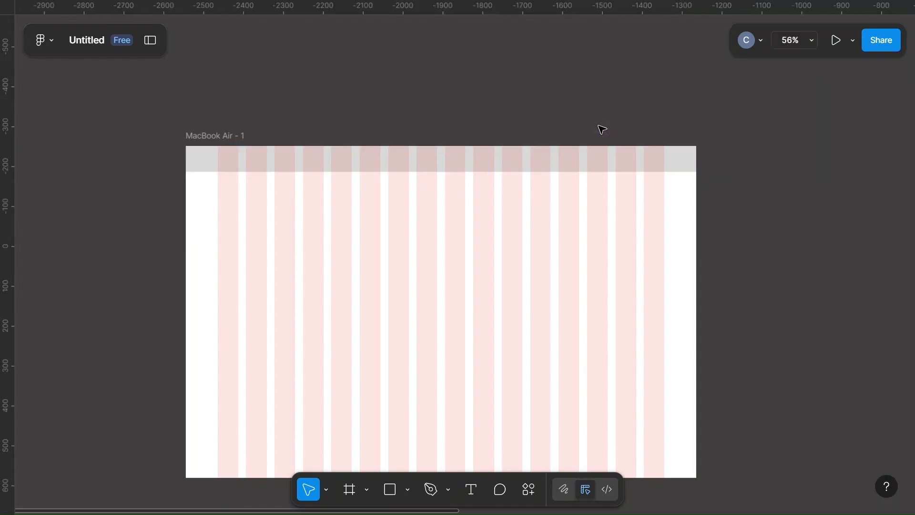
- Add the text "Elevra" on the empty canvas above the frame
{"action": "key", "text": "t"}
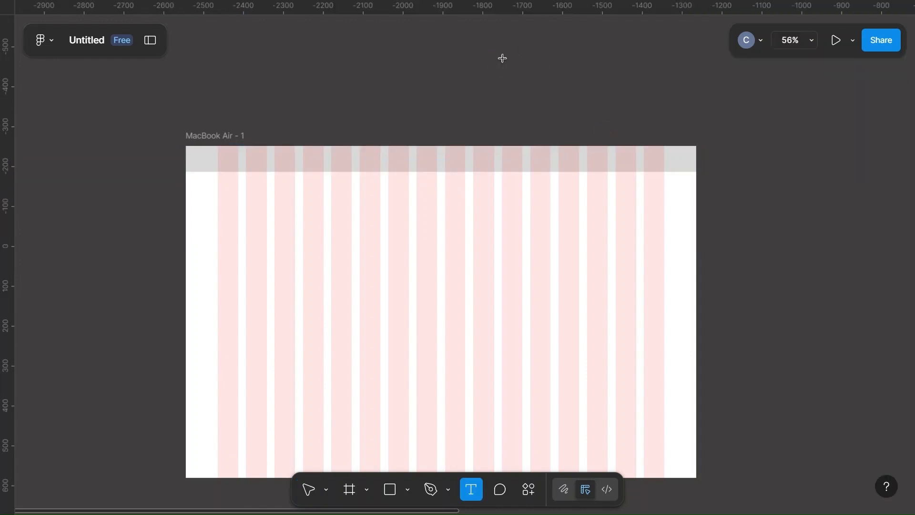
{"action": "left_click", "coordinate": [452, 55]}
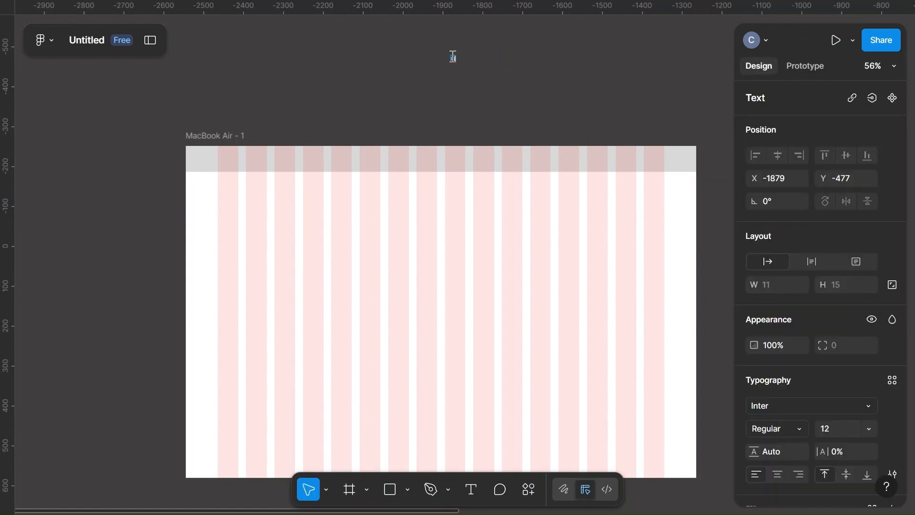
{"action": "key", "text": "Escape"}
- Duplicate the "Elevra" text into an evenly spaced row of six copies to its right
{"action": "scroll", "coordinate": [516, 62], "scroll_direction": "up", "scroll_amount": 5}
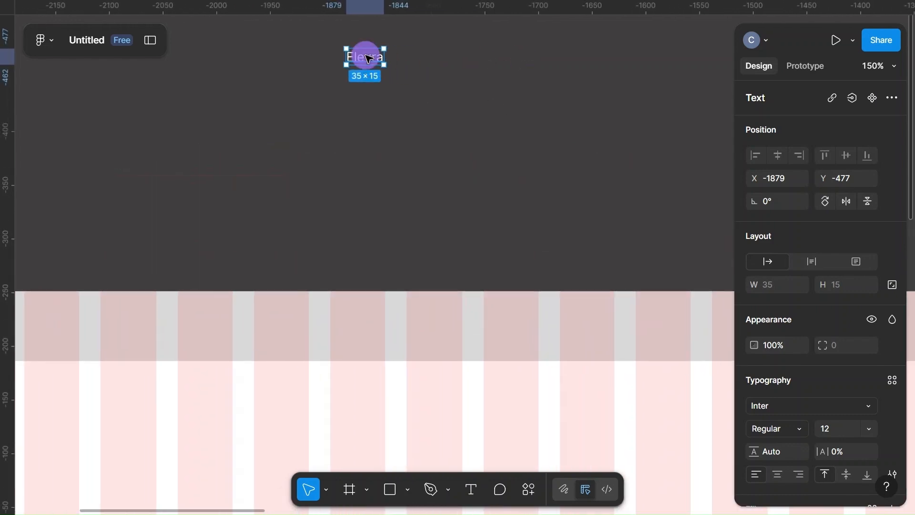
{"action": "left_click_drag", "start_coordinate": [364, 56], "coordinate": [420, 59]}
{"action": "key", "text": "ctrl+d"}
{"action": "key", "text": "ctrl+d"}
{"action": "key", "text": "ctrl+d"}
{"action": "key", "text": "ctrl+d"}
{"action": "key", "text": "ctrl+d"}
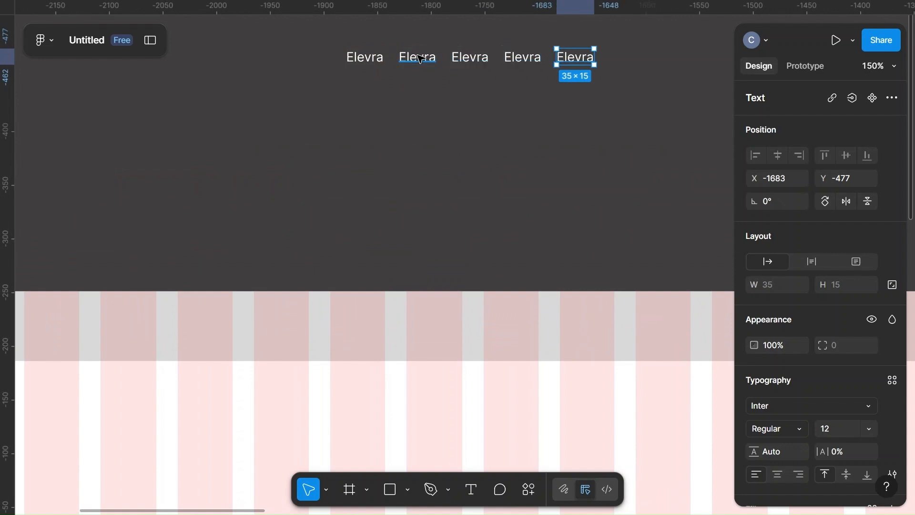
{"action": "left_click", "coordinate": [423, 135]}
- Replace the text of the first two "Elevra" copies with "Home" and "About"
{"action": "double_click", "coordinate": [412, 55]}
{"action": "type", "text": "Home"}
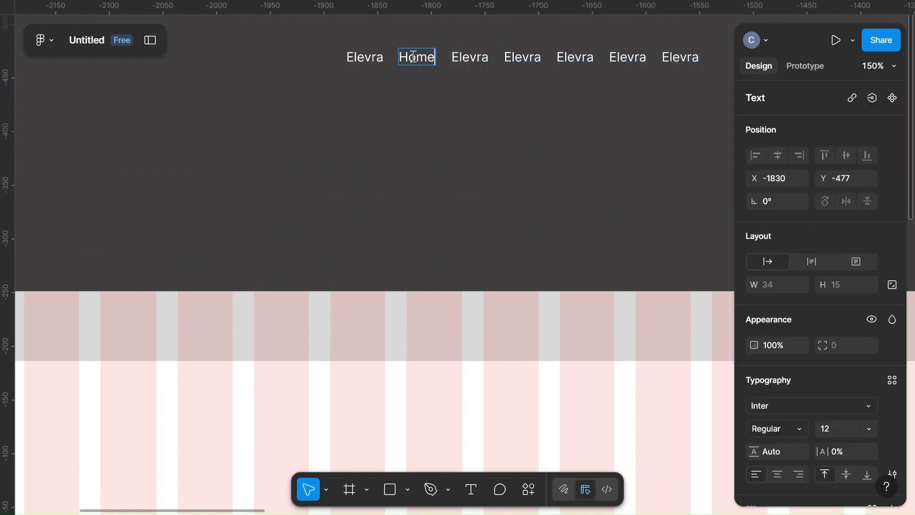
{"action": "key", "text": "Escape"}
{"action": "double_click", "coordinate": [468, 61]}
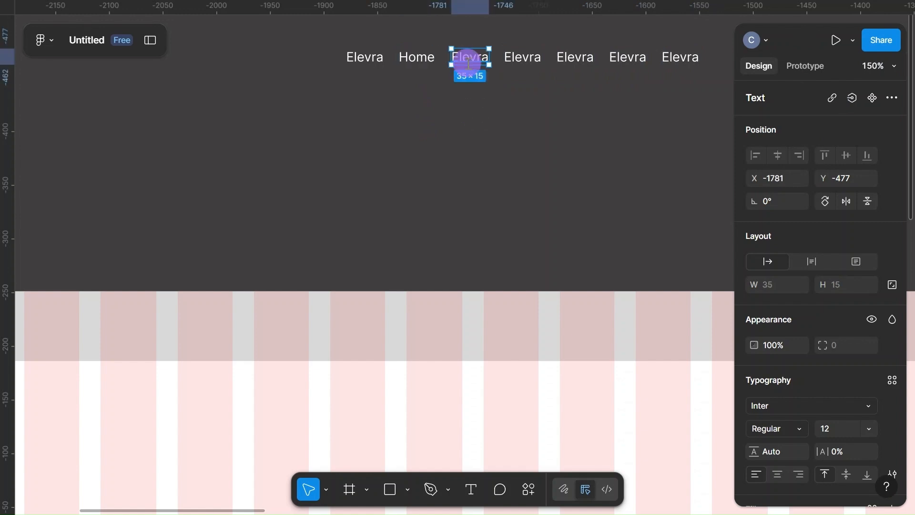
{"action": "type", "text": "About"}
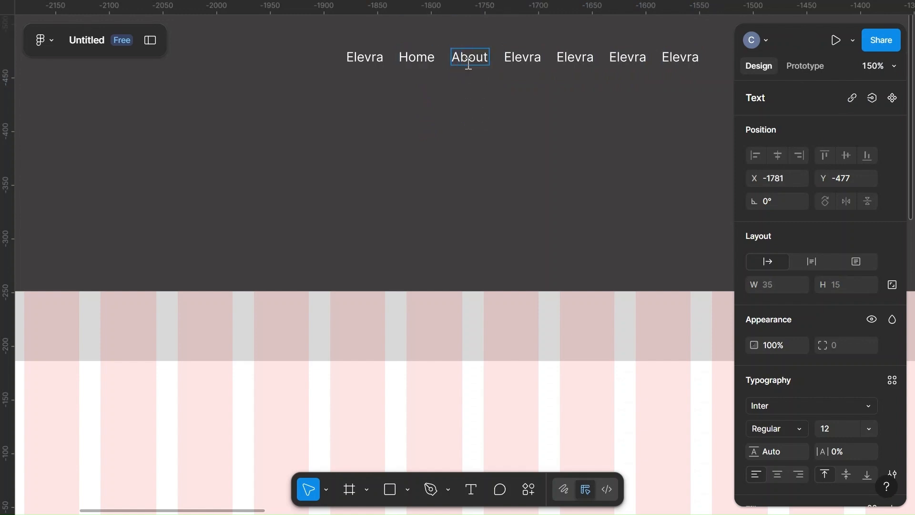
{"action": "key", "text": "Escape"}
- Replace the text of the next two "Elevra" copies with "Pricing" and "Blogs"
{"action": "double_click", "coordinate": [521, 59]}
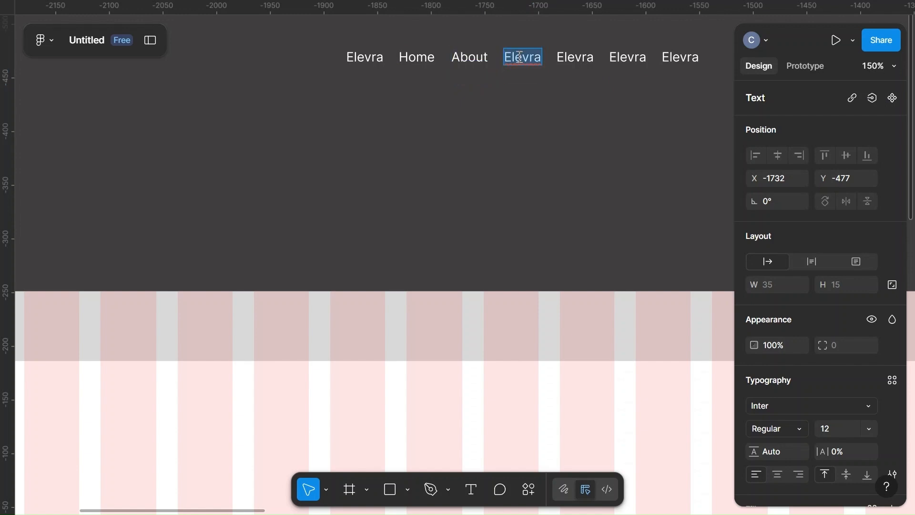
{"action": "type", "text": "Pricing"}
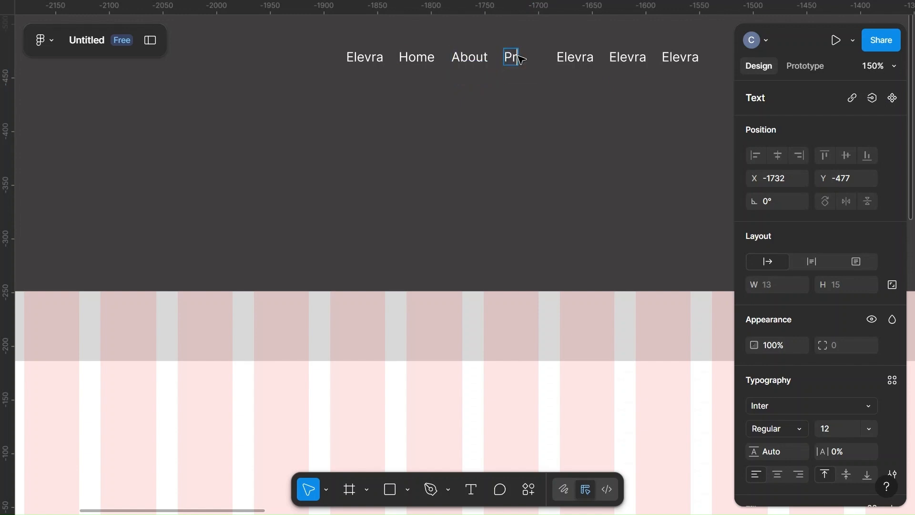
{"action": "left_click", "coordinate": [563, 127]}
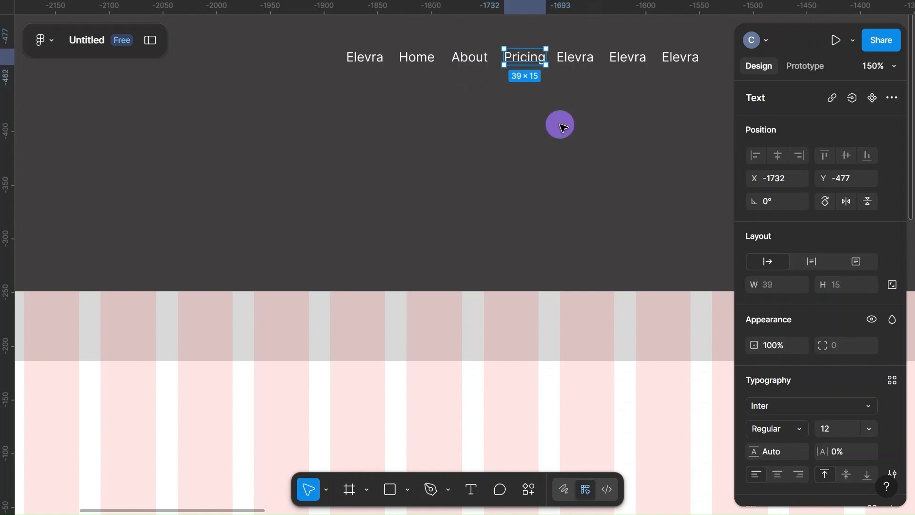
{"action": "double_click", "coordinate": [570, 59]}
{"action": "type", "text": "Blogs"}
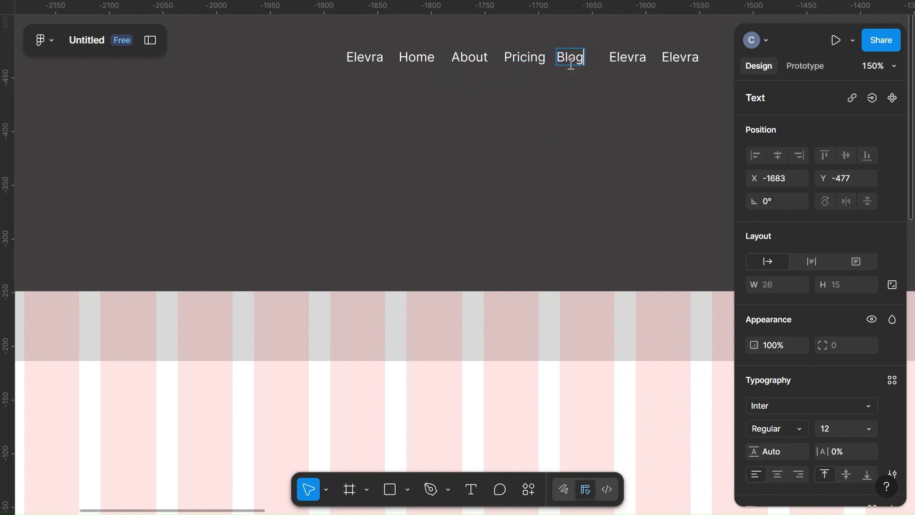
{"action": "left_click", "coordinate": [583, 133]}
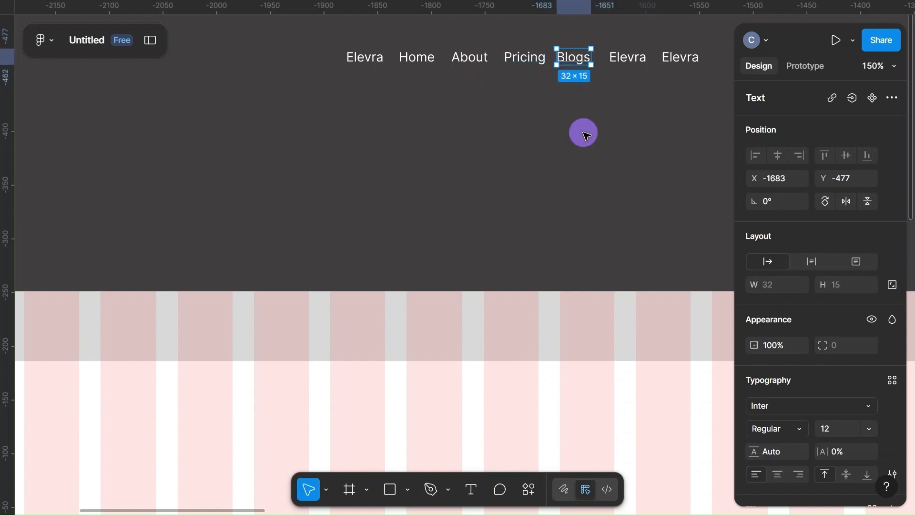
- Replace the text of the copy after "Blogs" with "Contactus"
{"action": "double_click", "coordinate": [627, 57]}
{"action": "type", "text": "Contactu"}
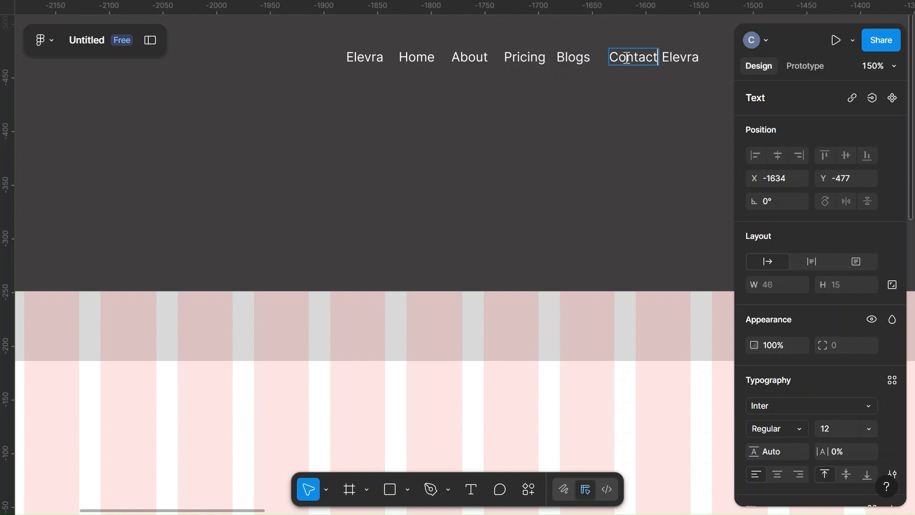
{"action": "key", "text": "Escape"}
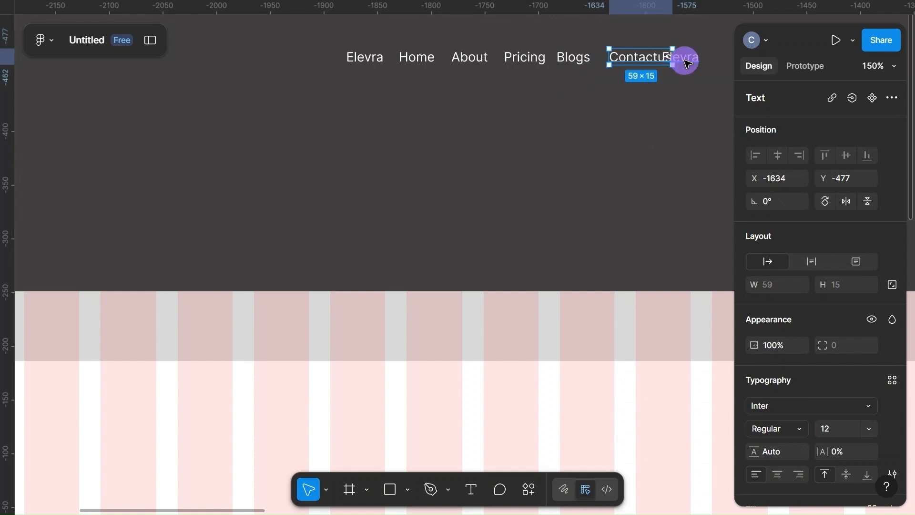
- Place one "Elevra" text below the row and another just right of "Contactus", clear of its text
{"action": "left_click", "coordinate": [677, 56]}
{"action": "left_click_drag", "start_coordinate": [676, 56], "coordinate": [649, 119]}
{"action": "left_click", "coordinate": [699, 61]}
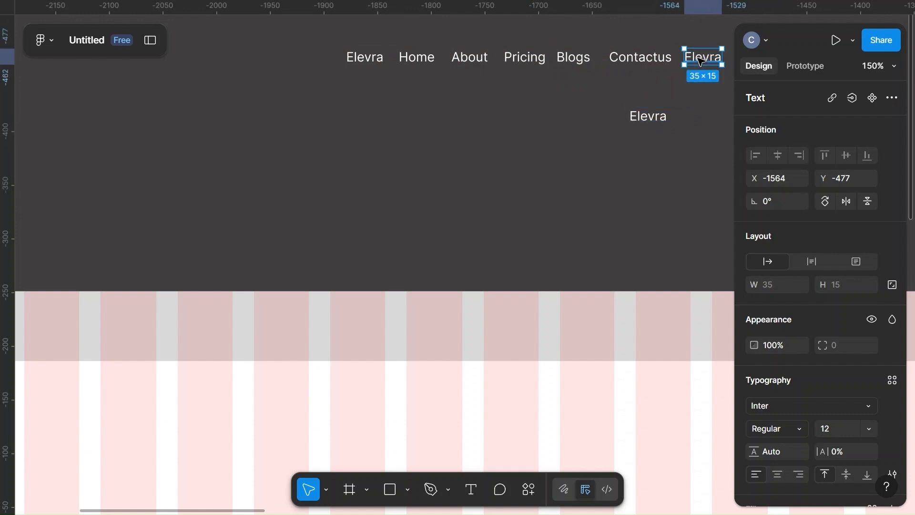
- Shorten the "Contactus" text to "Contact"
{"action": "double_click", "coordinate": [650, 59]}
{"action": "key", "text": "Right"}
{"action": "key", "text": "BackSpace"}
{"action": "key", "text": "BackSpace"}
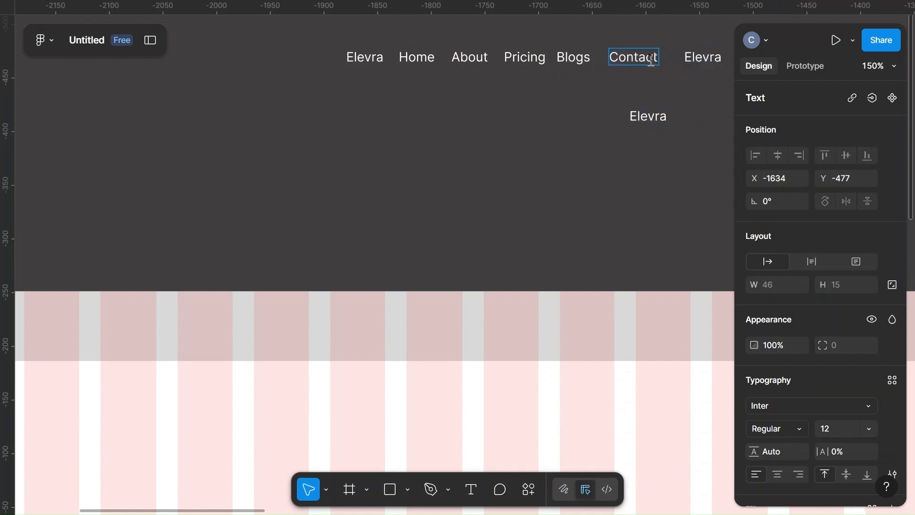
{"action": "key", "text": "Escape"}
- Replace the "Elevra" text at the end of the row with "Signup"
{"action": "double_click", "coordinate": [706, 59]}
{"action": "type", "text": "sign"}
{"action": "key", "text": "BackSpace"}
{"action": "key", "text": "BackSpace"}
{"action": "key", "text": "BackSpace"}
{"action": "key", "text": "BackSpace"}
{"action": "type", "text": "Sign"}
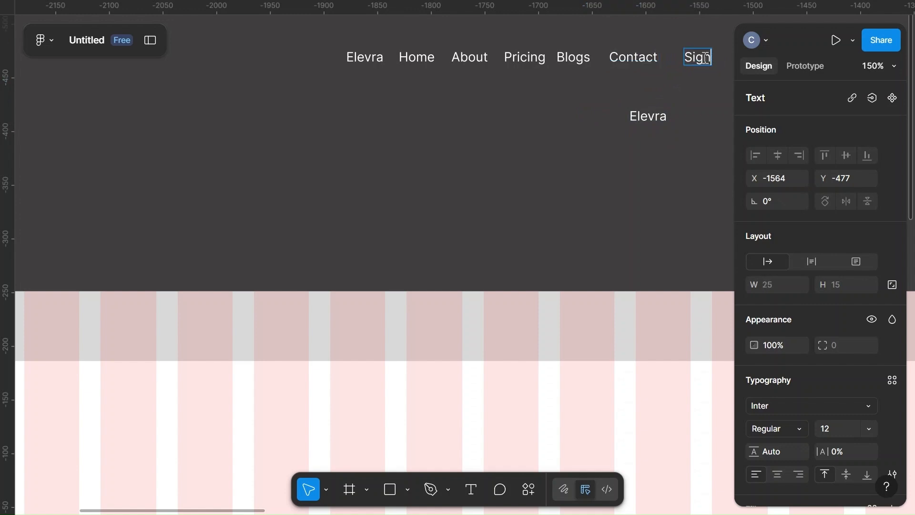
{"action": "type", "text": "up"}
- Replace the "Elevra" text below the row with "Login"
{"action": "double_click", "coordinate": [654, 117]}
{"action": "type", "text": "Login"}
{"action": "left_click", "coordinate": [554, 127]}
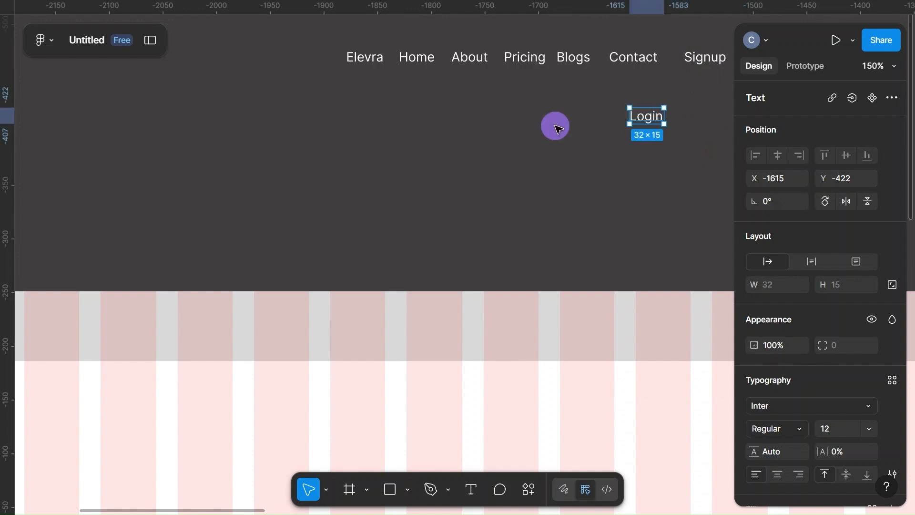
- Move the "Login" text up to the end of the menu row and delete the "Signup" text
{"action": "scroll", "coordinate": [559, 129], "scroll_direction": "right", "scroll_amount": 2}
{"action": "scroll", "coordinate": [559, 130], "scroll_direction": "right", "scroll_amount": 4}
{"action": "left_click_drag", "start_coordinate": [464, 125], "coordinate": [577, 75]}
{"action": "left_click", "coordinate": [519, 59]}
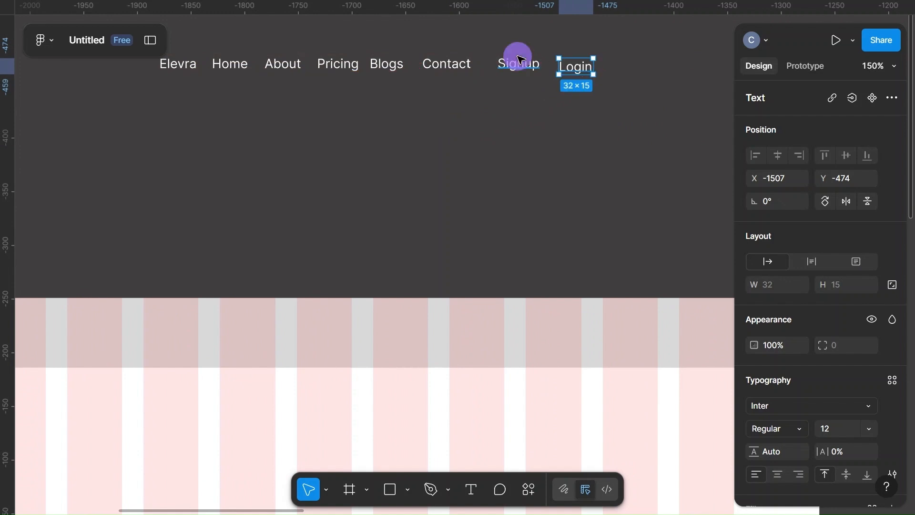
{"action": "key", "text": "Delete"}
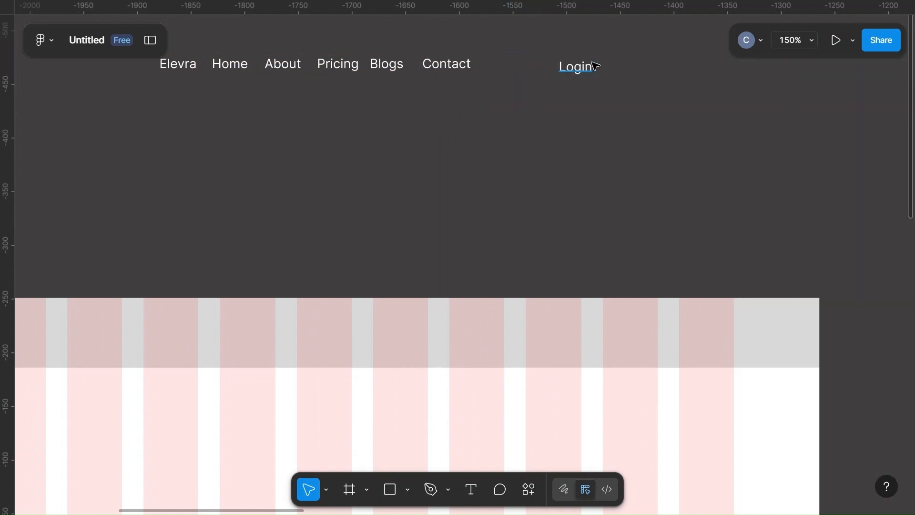
{"action": "scroll", "coordinate": [455, 119], "scroll_direction": "left", "scroll_amount": 4}
{"action": "left_click", "coordinate": [327, 74]}
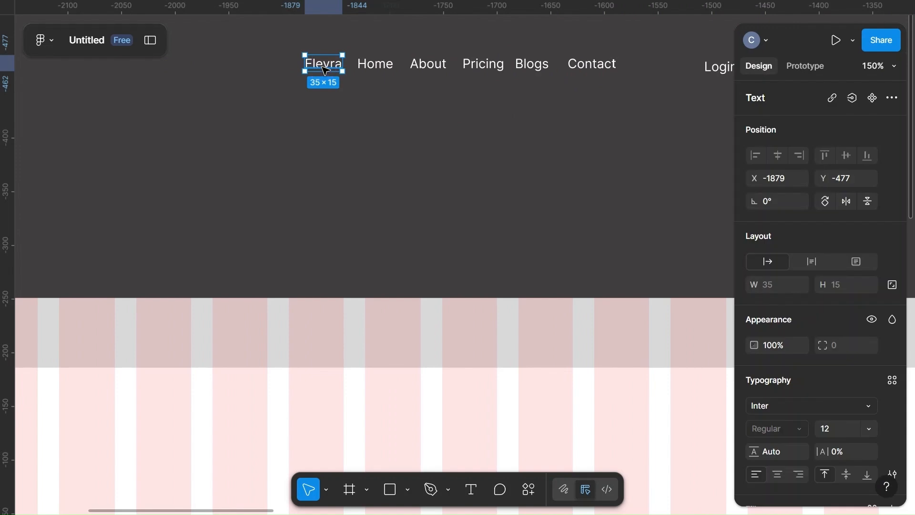
{"action": "left_click", "coordinate": [460, 138]}
- Move the distant group of color codes and copy texts to just above the upper-left corner of the MacBook Air frame
{"action": "scroll", "coordinate": [460, 142], "scroll_direction": "down", "scroll_amount": 10}
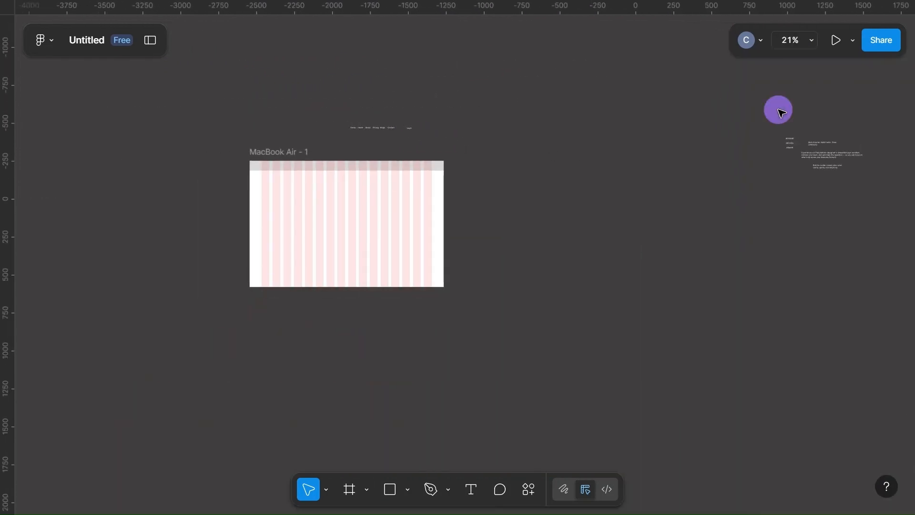
{"action": "left_click_drag", "start_coordinate": [777, 108], "coordinate": [876, 210]}
{"action": "scroll", "coordinate": [666, 189], "scroll_direction": "right", "scroll_amount": 5}
{"action": "left_click_drag", "start_coordinate": [519, 159], "coordinate": [113, 123]}
{"action": "left_click", "coordinate": [367, 143]}
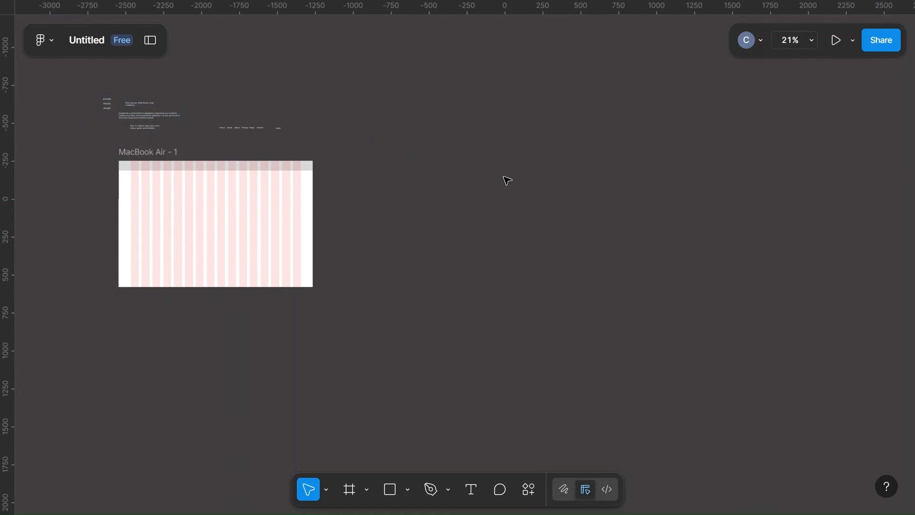
- Color the digits of the "#005996" text with the fill 005996, leaving out the hash sign
{"action": "scroll", "coordinate": [502, 177], "scroll_direction": "up", "scroll_amount": 5}
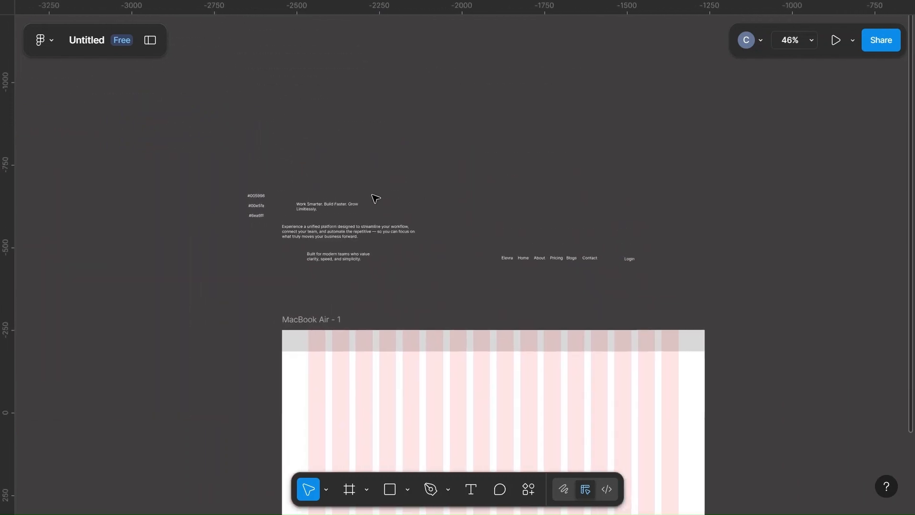
{"action": "left_click", "coordinate": [251, 196]}
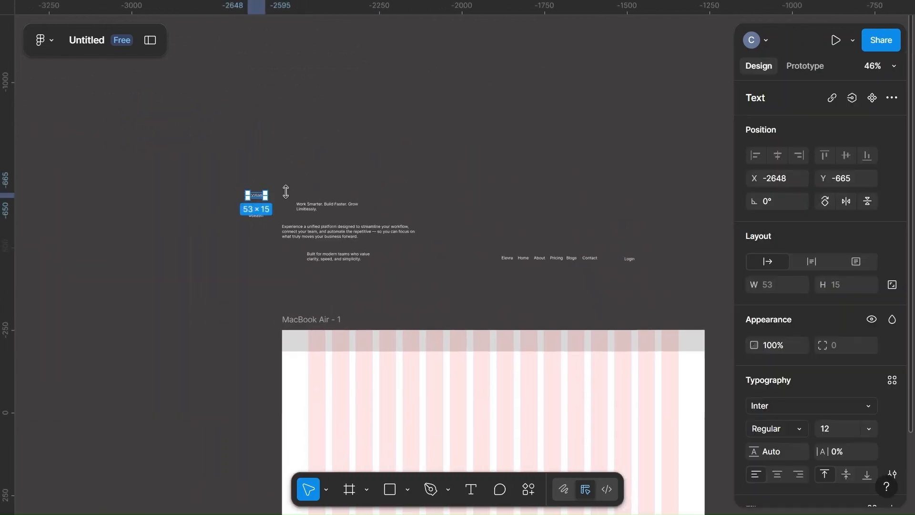
{"action": "left_click", "coordinate": [255, 195]}
{"action": "double_click", "coordinate": [256, 195]}
{"action": "scroll", "coordinate": [256, 195], "scroll_direction": "up", "scroll_amount": 5}
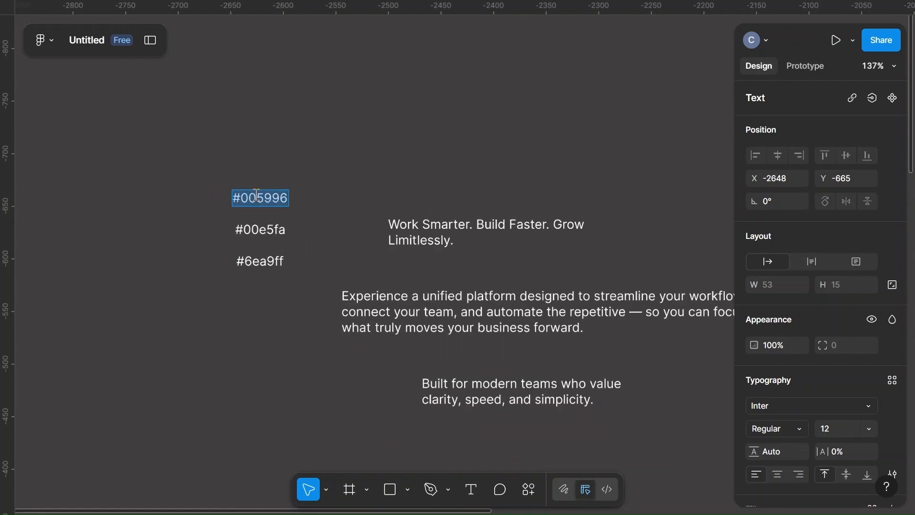
{"action": "left_click_drag", "start_coordinate": [241, 199], "coordinate": [296, 200]}
{"action": "key", "text": "ctrl+c"}
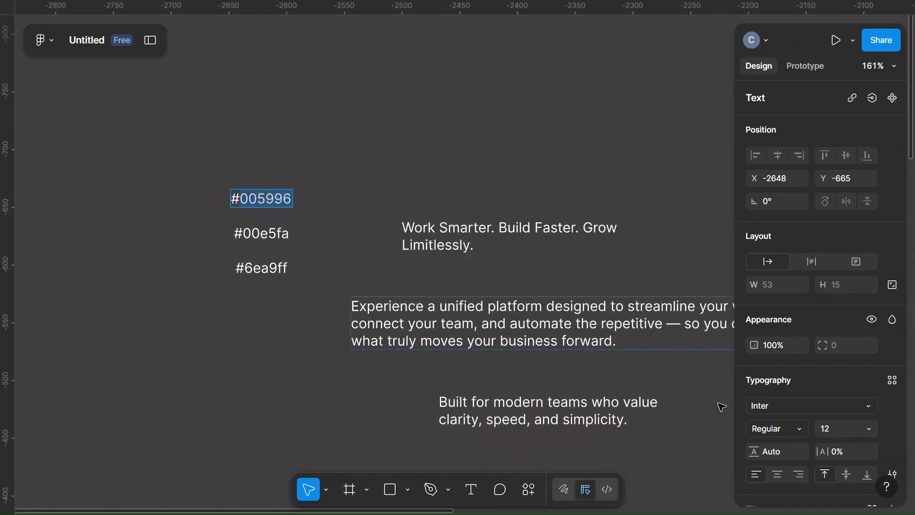
{"action": "scroll", "coordinate": [816, 402], "scroll_direction": "down", "scroll_amount": 4}
{"action": "left_click", "coordinate": [787, 363]}
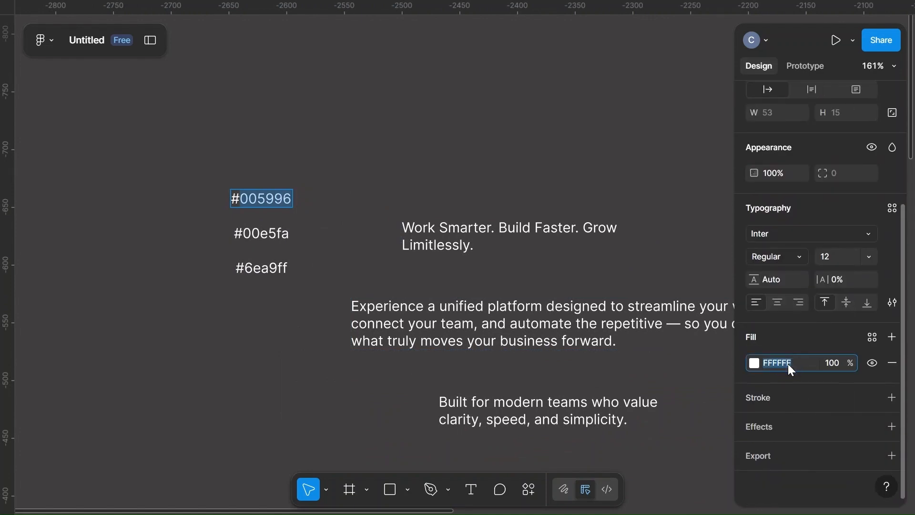
{"action": "key", "text": "ctrl+v"}
{"action": "left_click", "coordinate": [594, 168]}
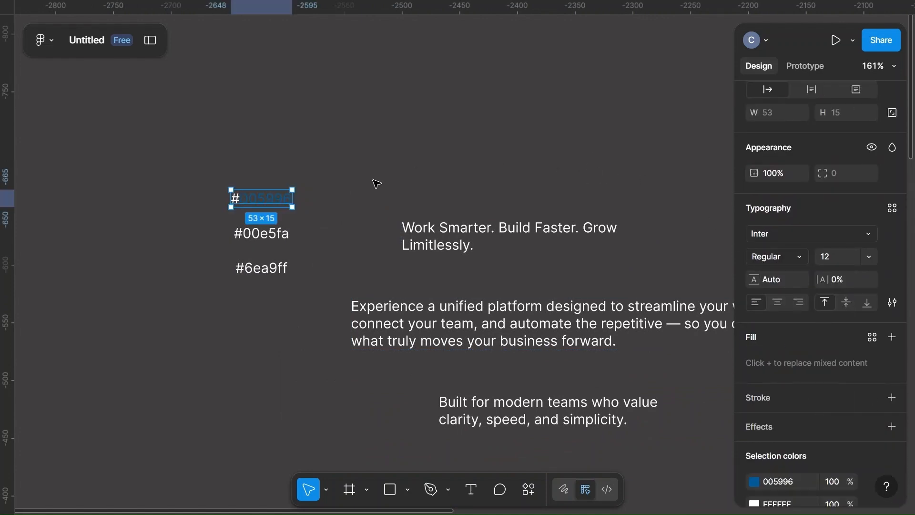
- Color the characters after the hash in the "#00e5fa" text with the fill 00e5fa
{"action": "left_click", "coordinate": [278, 234]}
{"action": "double_click", "coordinate": [277, 232]}
{"action": "key", "text": "ctrl+c"}
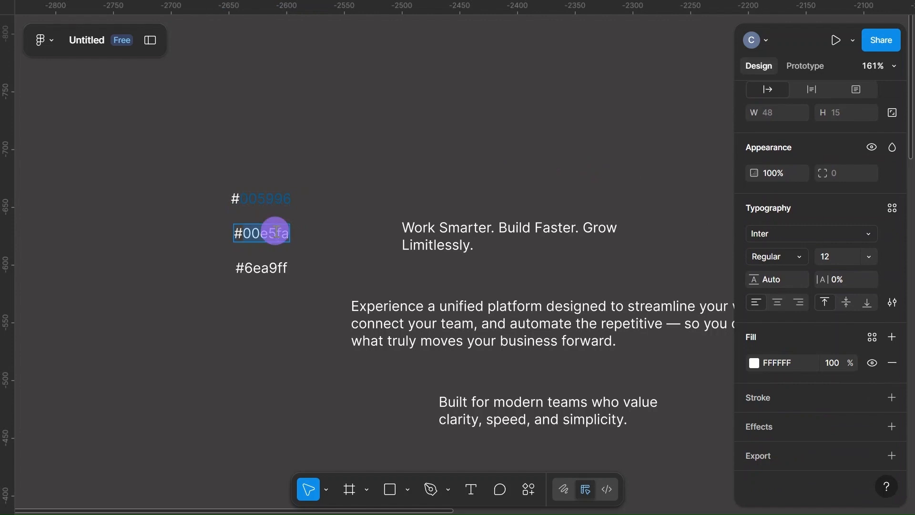
{"action": "left_click", "coordinate": [781, 365]}
{"action": "key", "text": "ctrl+v"}
{"action": "left_click", "coordinate": [526, 210]}
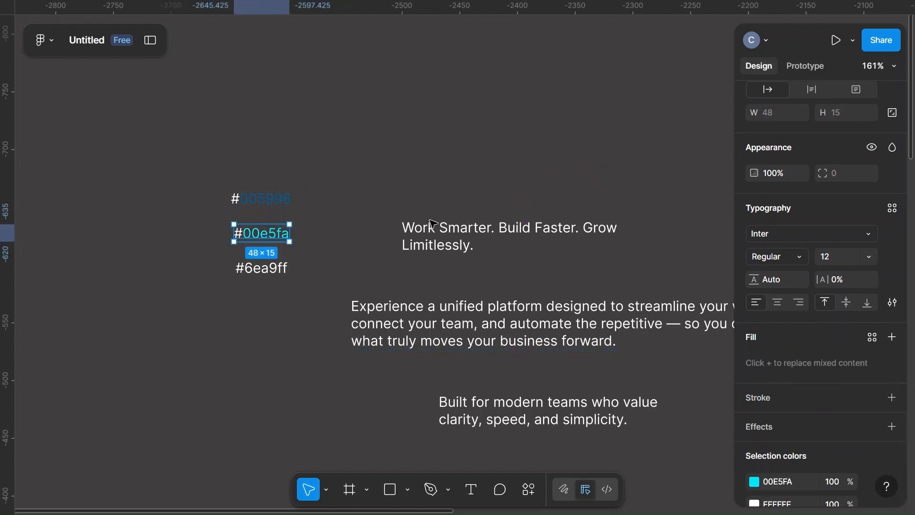
- Color the whole "#6ea9ff" text, including the hash, with the fill 6ea9ff
{"action": "double_click", "coordinate": [278, 267]}
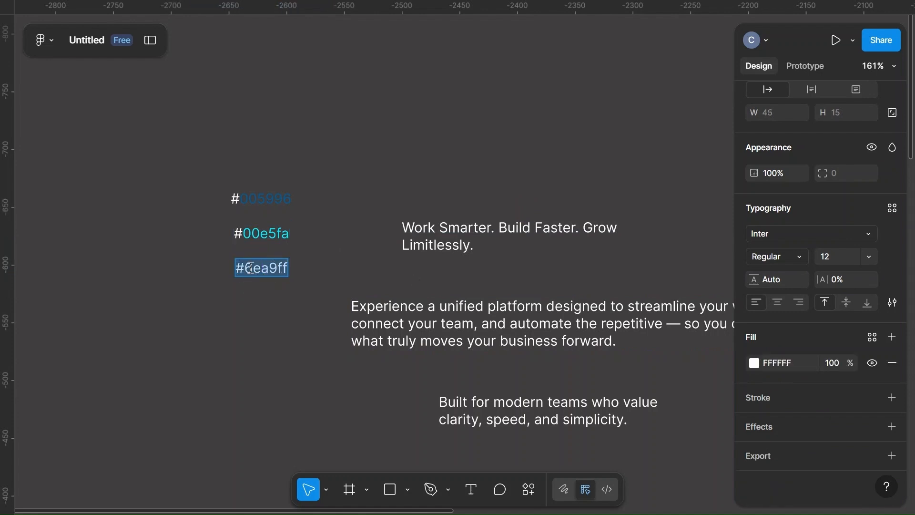
{"action": "left_click", "coordinate": [784, 365]}
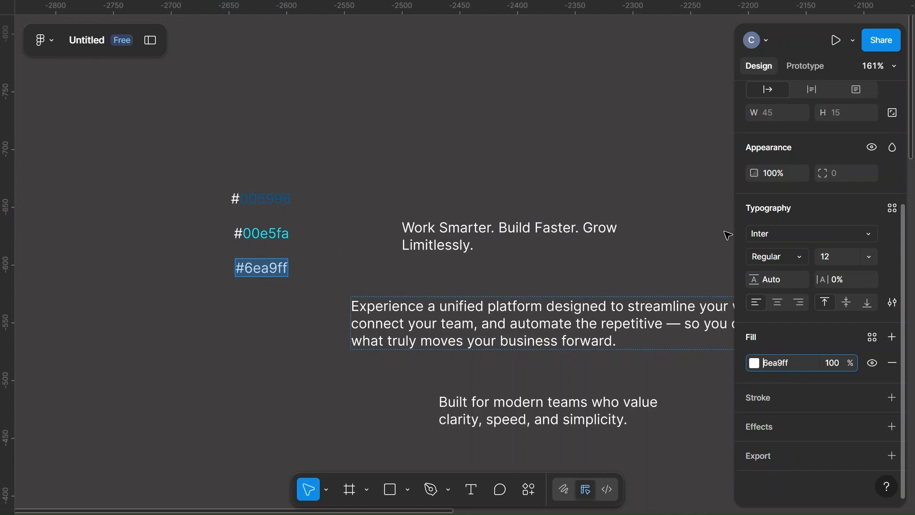
{"action": "key", "text": "Return"}
{"action": "left_click", "coordinate": [491, 190]}
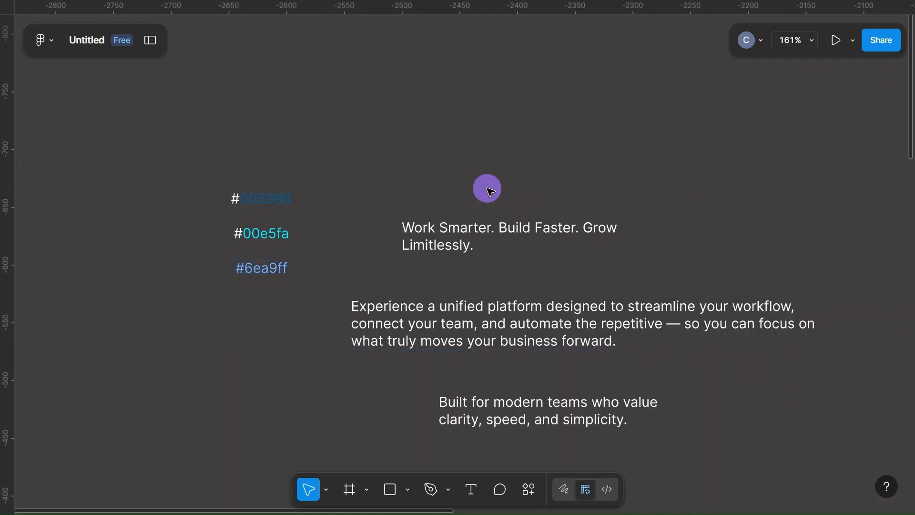
- Move the "Elevra" text slightly away from the menu row, up and to the left, and set its font to K2D
{"action": "scroll", "coordinate": [491, 191], "scroll_direction": "down", "scroll_amount": 10}
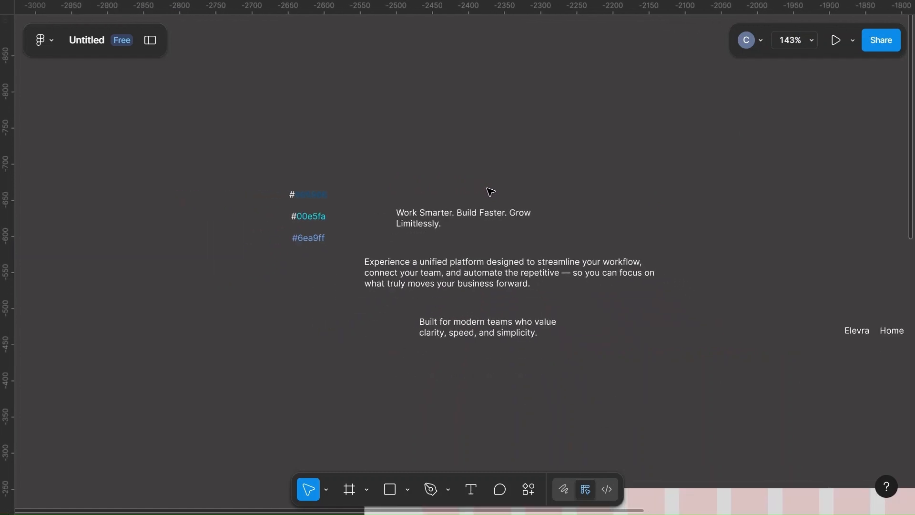
{"action": "mouse_move", "coordinate": [700, 327]}
{"action": "left_mouse_down"}
{"action": "mouse_move", "coordinate": [564, 198]}
{"action": "mouse_move", "coordinate": [241, 179]}
{"action": "mouse_move", "coordinate": [658, 232]}
{"action": "mouse_move", "coordinate": [689, 324]}
{"action": "left_mouse_up"}
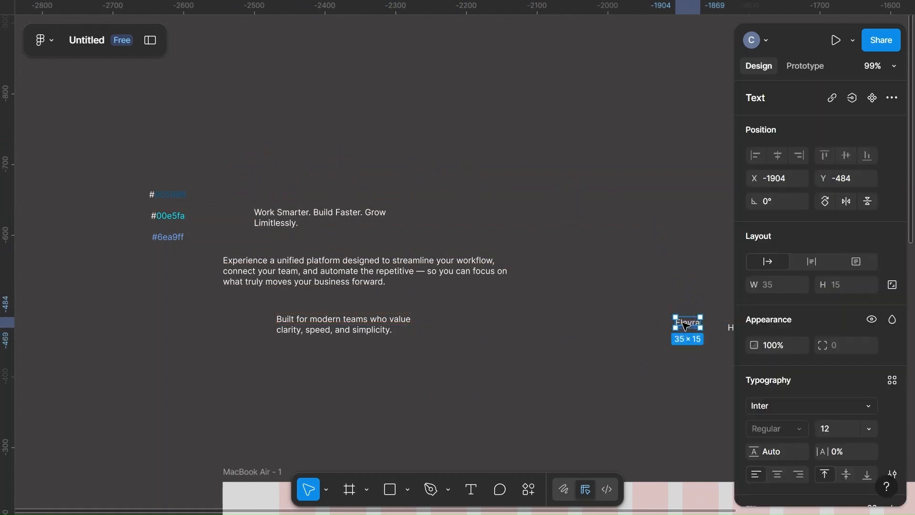
{"action": "left_click", "coordinate": [819, 405]}
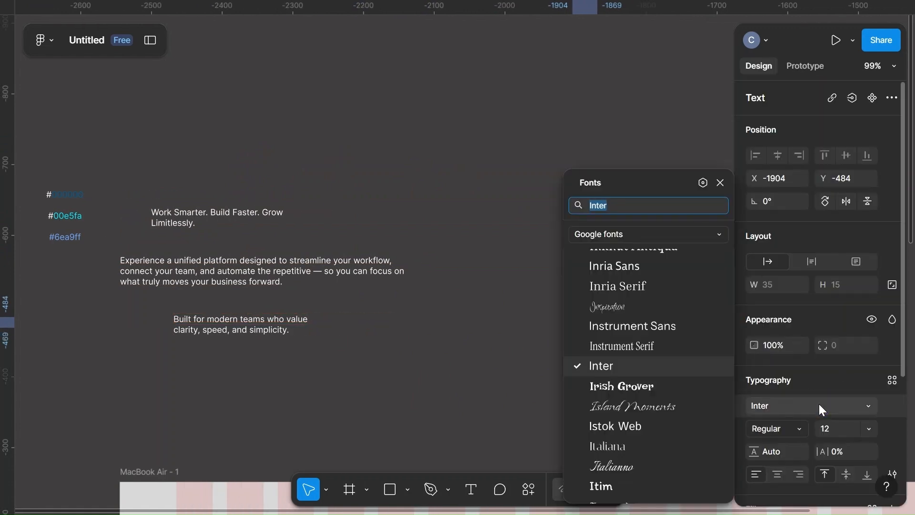
{"action": "scroll", "coordinate": [637, 345], "scroll_direction": "down", "scroll_amount": 8}
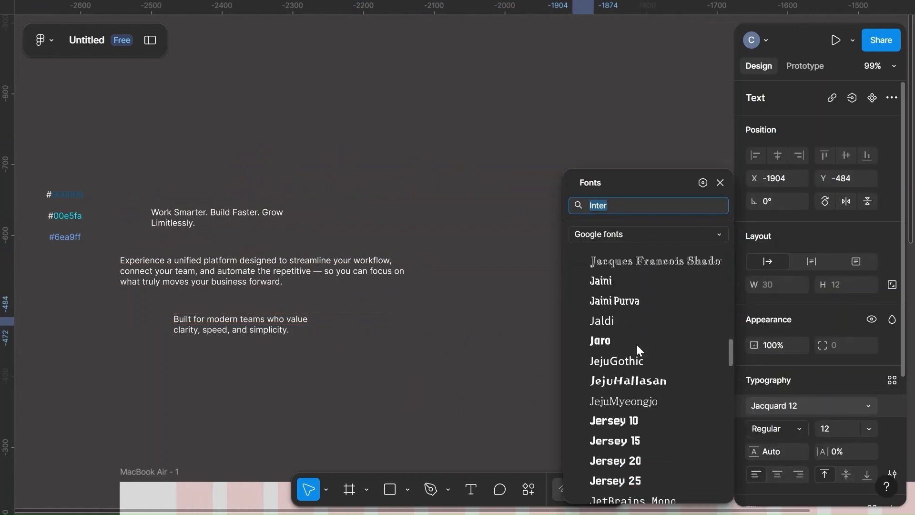
{"action": "scroll", "coordinate": [638, 350], "scroll_direction": "down", "scroll_amount": 7}
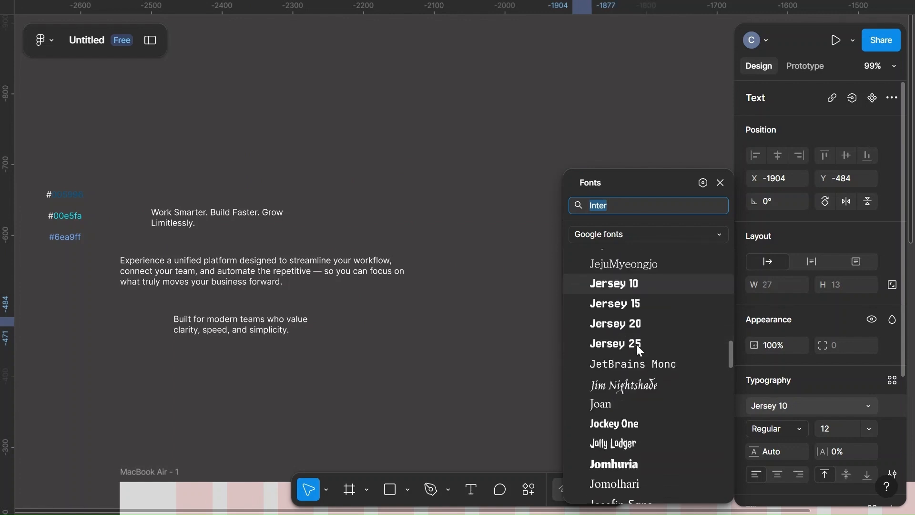
{"action": "scroll", "coordinate": [639, 350], "scroll_direction": "down", "scroll_amount": 8}
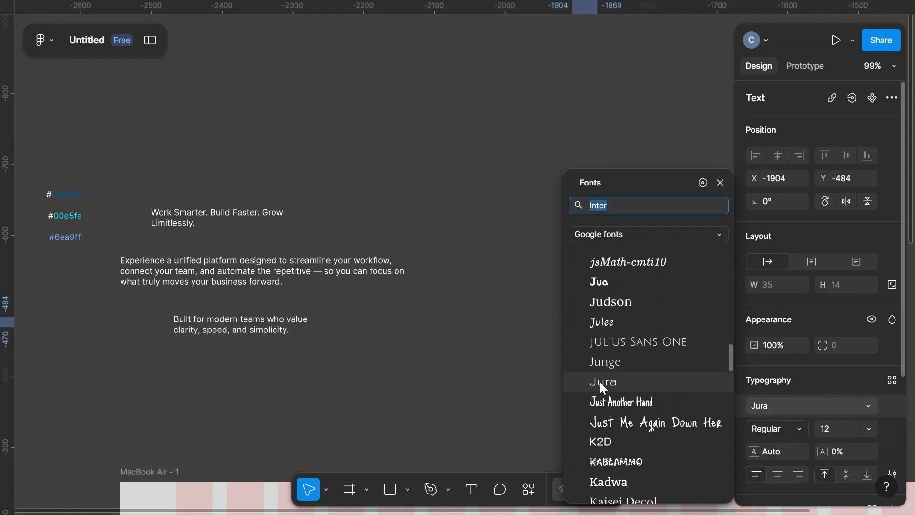
{"action": "scroll", "coordinate": [448, 294], "scroll_direction": "right", "scroll_amount": 5}
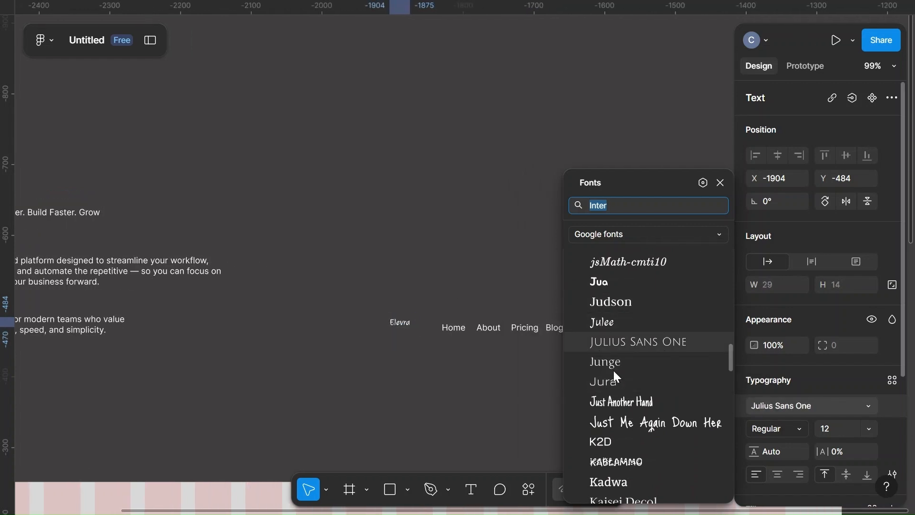
{"action": "left_click", "coordinate": [607, 445]}
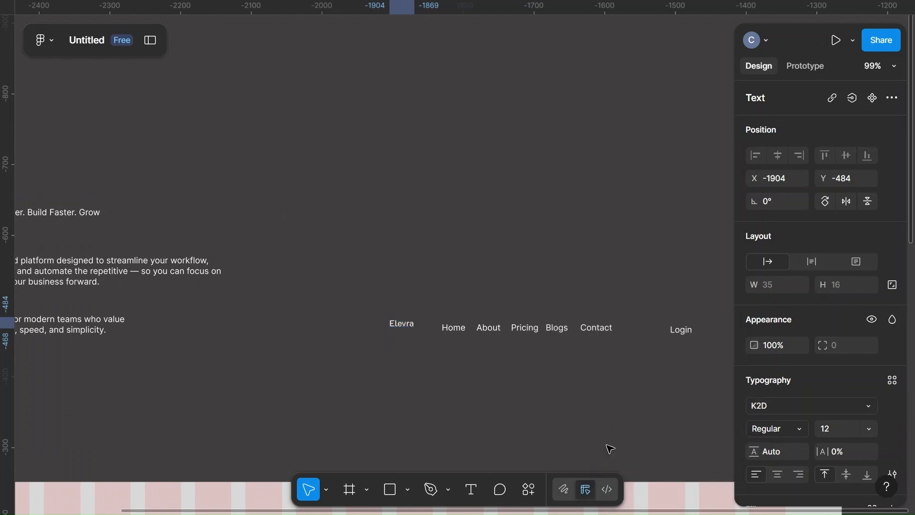
- Set the "Elevra" text to Bold at font size 30 and place it above the start of the menu row
{"action": "left_click", "coordinate": [791, 425]}
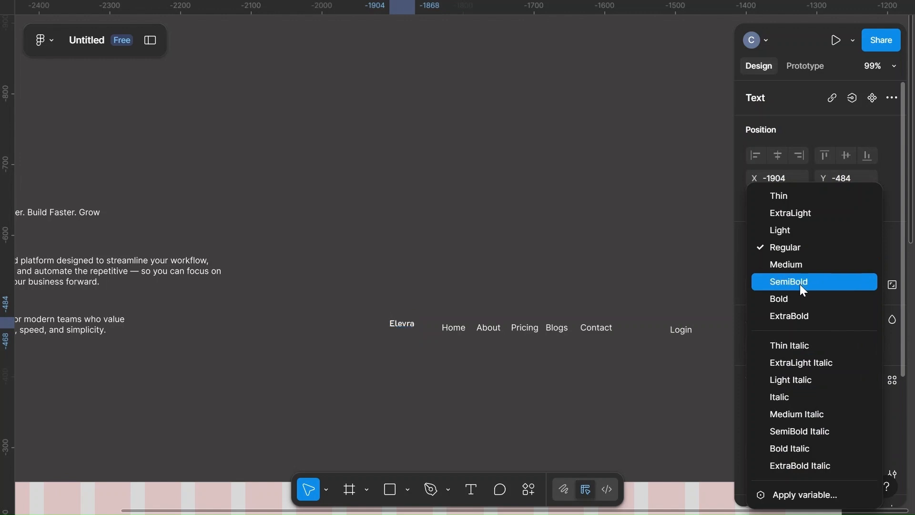
{"action": "left_click", "coordinate": [771, 300]}
{"action": "left_click", "coordinate": [847, 427]}
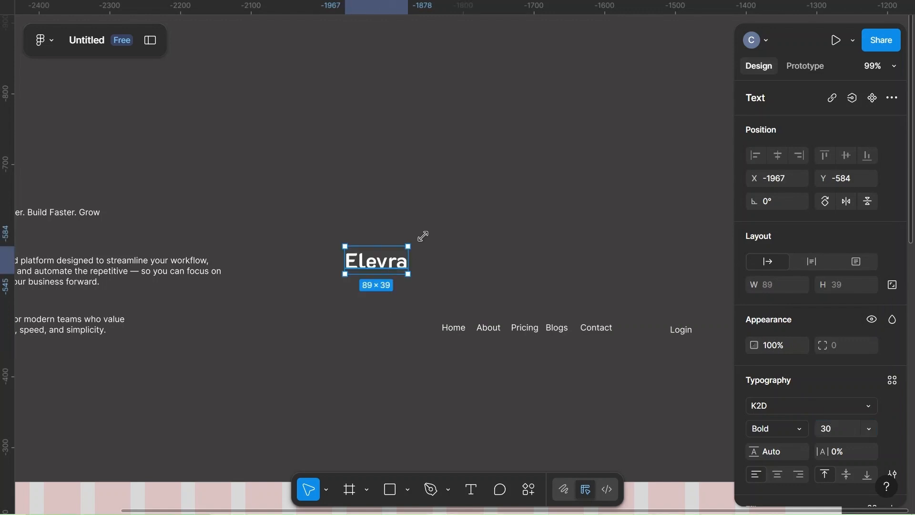
- Move the "Elevra" text beside the color codes, above the "Work Smarter. Build Faster. Grow Limitlessly." text
{"action": "scroll", "coordinate": [491, 213], "scroll_direction": "left", "scroll_amount": 6}
{"action": "scroll", "coordinate": [491, 213], "scroll_direction": "down", "scroll_amount": 2}
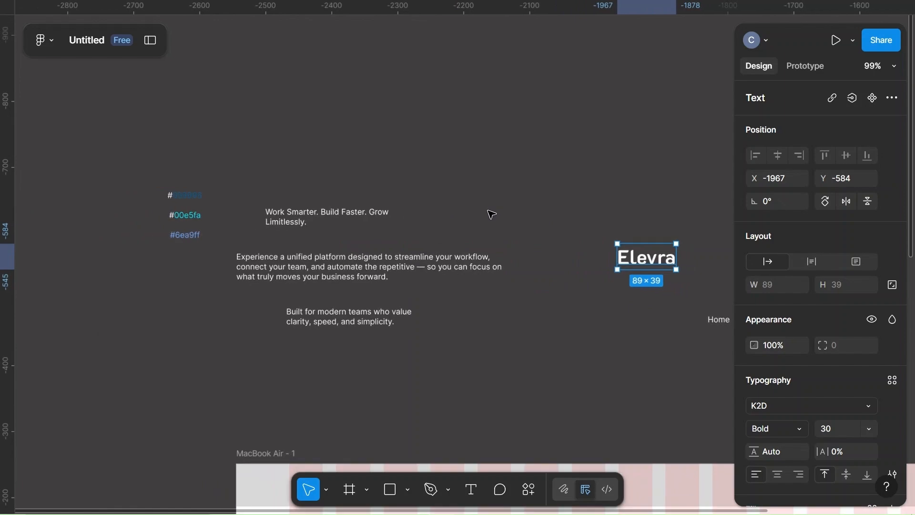
{"action": "left_click_drag", "start_coordinate": [611, 254], "coordinate": [256, 167]}
- Change the fill of the "Elevra" text from a solid color to a linear gradient
{"action": "scroll", "coordinate": [288, 170], "scroll_direction": "up", "scroll_amount": 7}
{"action": "scroll", "coordinate": [289, 172], "scroll_direction": "left", "scroll_amount": 3}
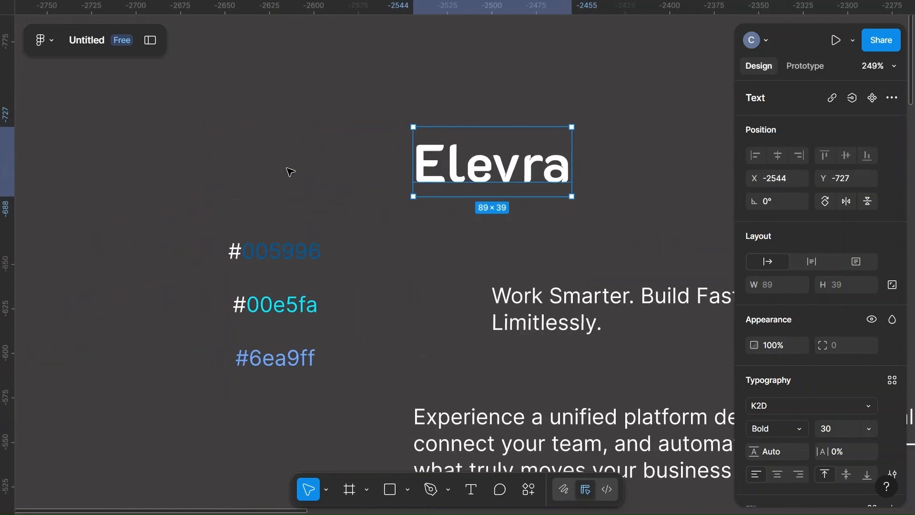
{"action": "scroll", "coordinate": [797, 399], "scroll_direction": "down", "scroll_amount": 4}
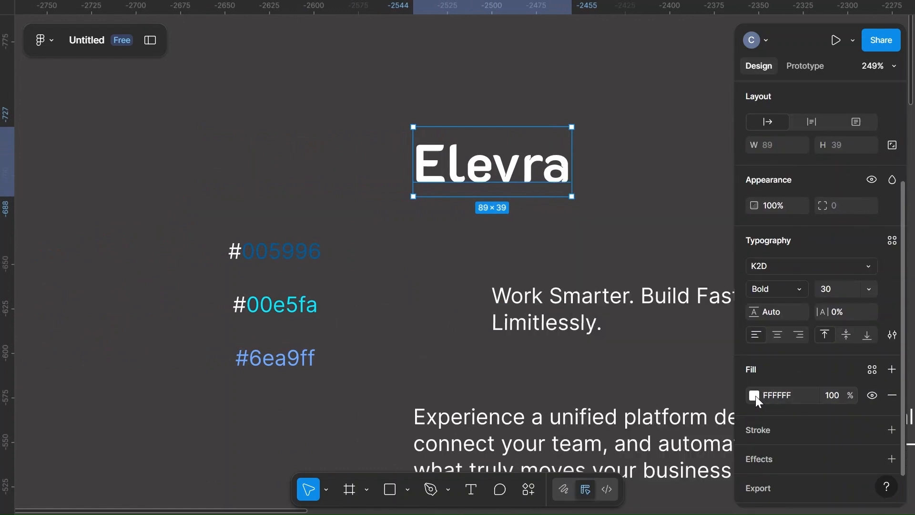
{"action": "left_click", "coordinate": [754, 395]}
{"action": "left_click", "coordinate": [597, 197]}
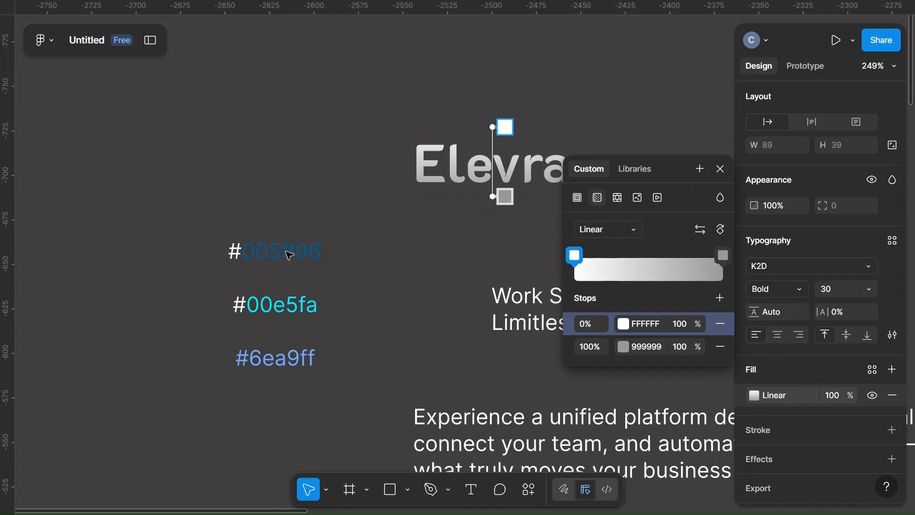
- Set the "Elevra" gradient's 0% stop to 005996 and its 100% stop to 6ea9ff
{"action": "left_click", "coordinate": [645, 323]}
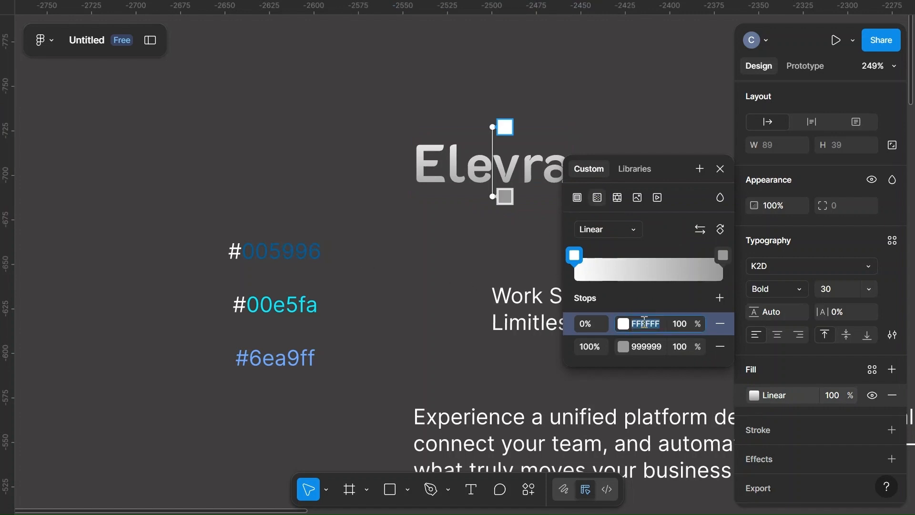
{"action": "type", "text": "005996"}
{"action": "left_click", "coordinate": [650, 346]}
{"action": "type", "text": "6"}
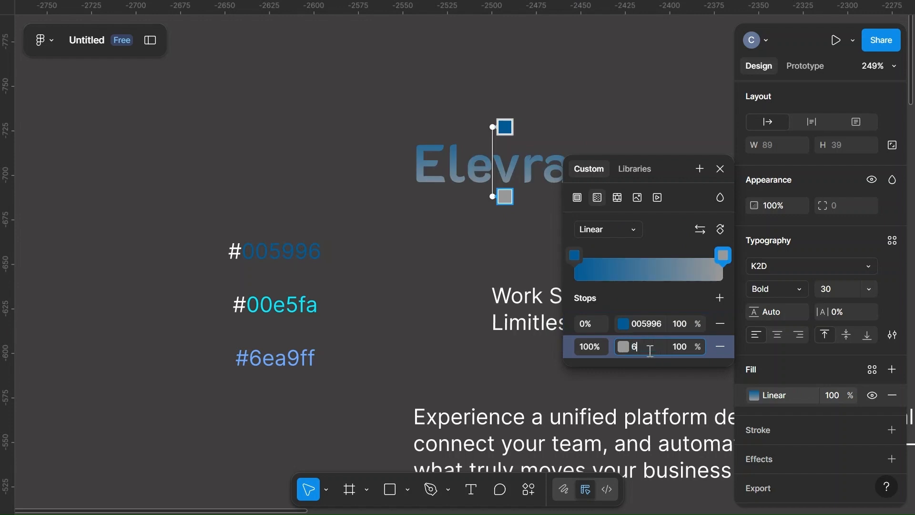
{"action": "type", "text": "ea9ff"}
- Add a third stop at 50% to the "Elevra" text's linear gradient and set its color to 00e5fa
{"action": "left_click", "coordinate": [719, 297]}
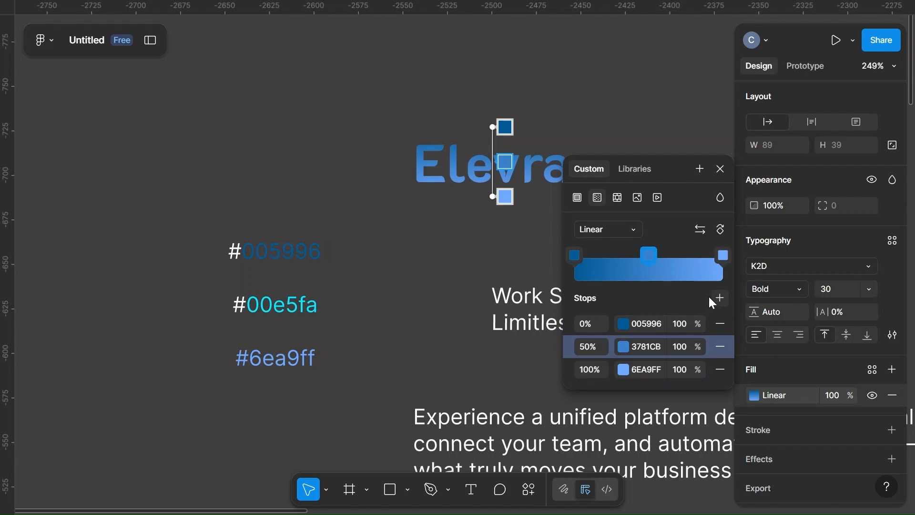
{"action": "left_click", "coordinate": [653, 348]}
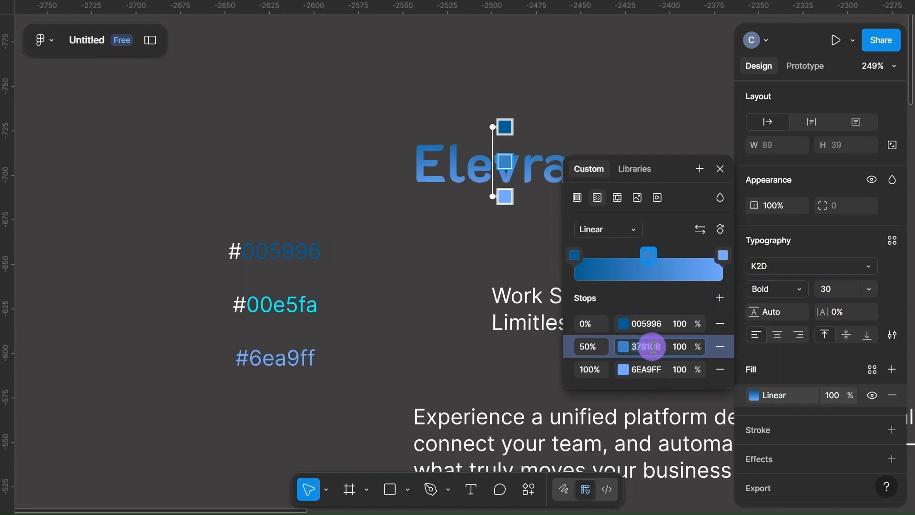
{"action": "key", "text": "BackSpace"}
{"action": "type", "text": "00e5"}
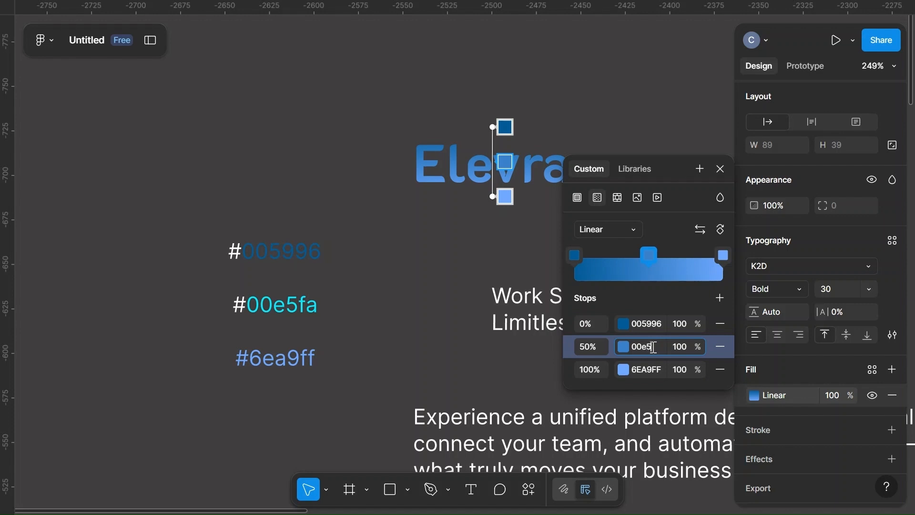
{"action": "type", "text": "fa"}
{"action": "left_click", "coordinate": [519, 255]}
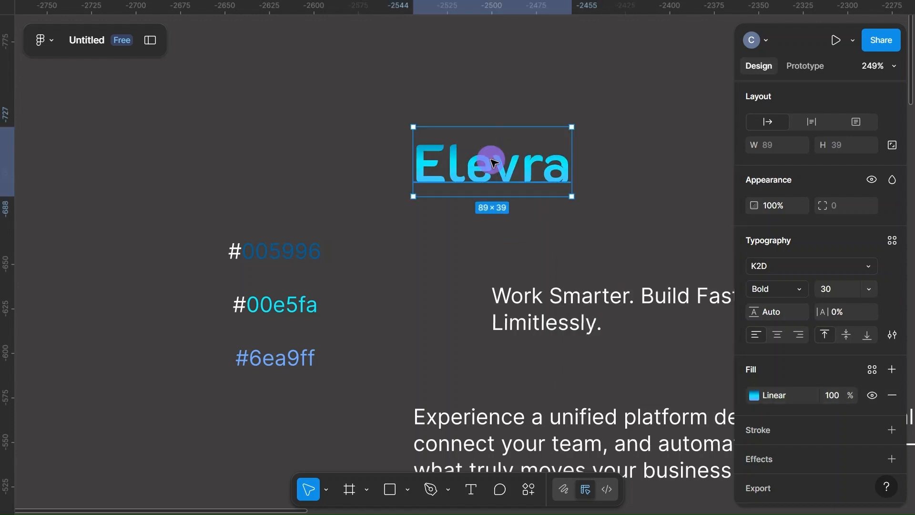
- Reorient the "Elevra" gradient to run diagonally across the word, from the upper left of the E to the lower right of the final a
{"action": "left_click", "coordinate": [756, 397]}
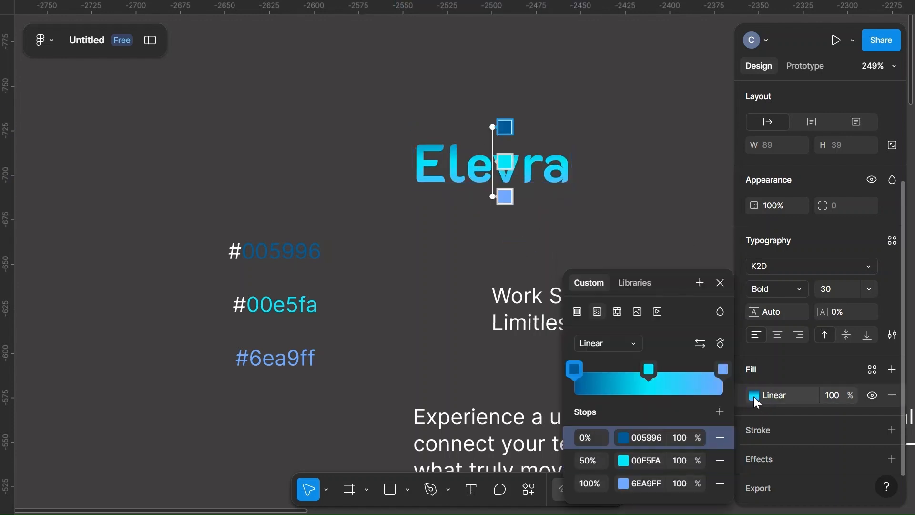
{"action": "left_click_drag", "start_coordinate": [493, 127], "coordinate": [423, 146]}
{"action": "left_click_drag", "start_coordinate": [494, 195], "coordinate": [575, 183]}
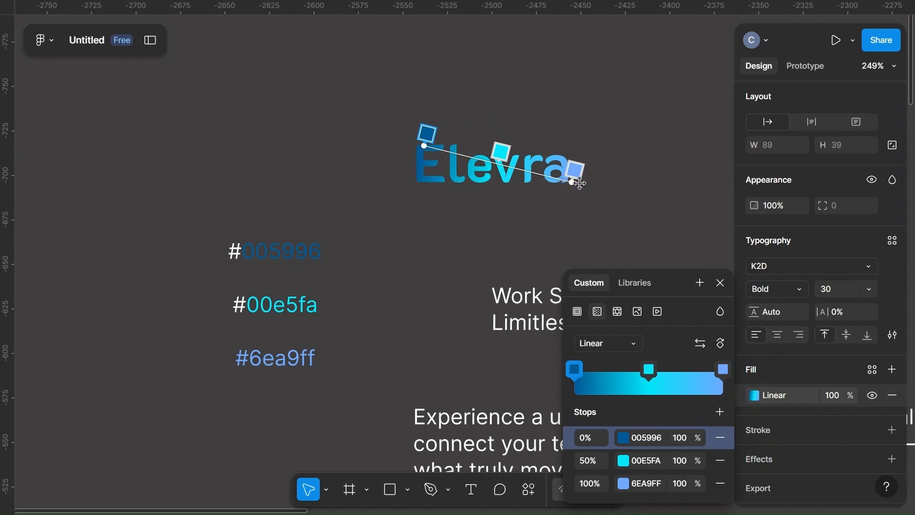
{"action": "left_click", "coordinate": [628, 160]}
- Move the "Elevra" text to the right of the "Work Smarter" text, between the copy texts and the menu items
{"action": "scroll", "coordinate": [627, 160], "scroll_direction": "right", "scroll_amount": 4}
{"action": "scroll", "coordinate": [628, 160], "scroll_direction": "down", "scroll_amount": 5}
{"action": "scroll", "coordinate": [628, 160], "scroll_direction": "right", "scroll_amount": 2}
{"action": "scroll", "coordinate": [628, 160], "scroll_direction": "down", "scroll_amount": 3}
{"action": "left_click_drag", "start_coordinate": [412, 162], "coordinate": [674, 198]}
{"action": "scroll", "coordinate": [695, 276], "scroll_direction": "right", "scroll_amount": 5}
{"action": "scroll", "coordinate": [695, 276], "scroll_direction": "right", "scroll_amount": 1}
{"action": "left_click", "coordinate": [487, 322]}
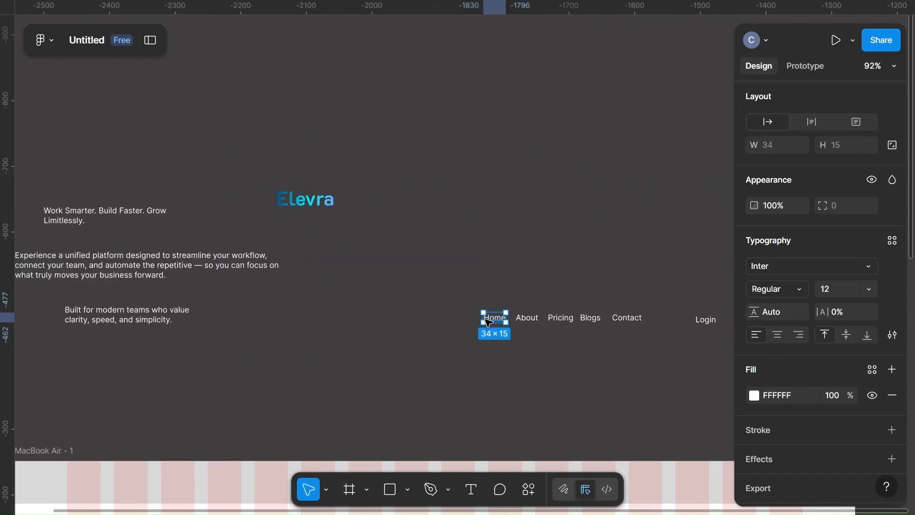
{"action": "left_click", "coordinate": [516, 287]}
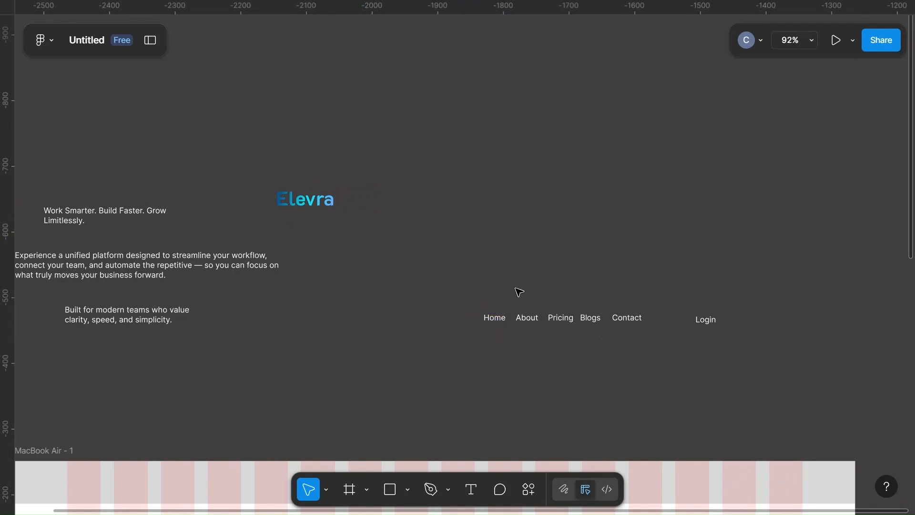
- Set the font size of the Home, About, Pricing, Blogs and Contact texts to 18
{"action": "left_click_drag", "start_coordinate": [472, 298], "coordinate": [641, 333]}
{"action": "scroll", "coordinate": [826, 328], "scroll_direction": "down", "scroll_amount": 3}
{"action": "left_click", "coordinate": [839, 299]}
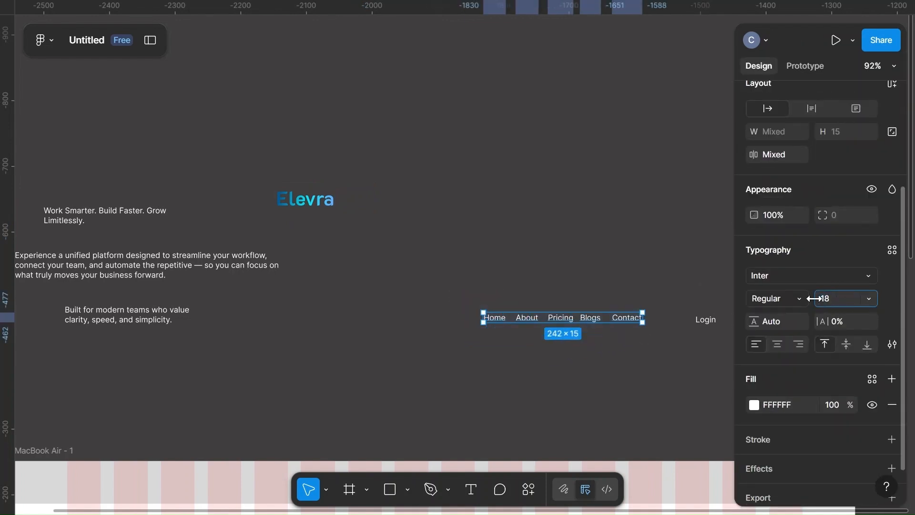
{"action": "type", "text": "18"}
{"action": "left_click", "coordinate": [586, 278]}
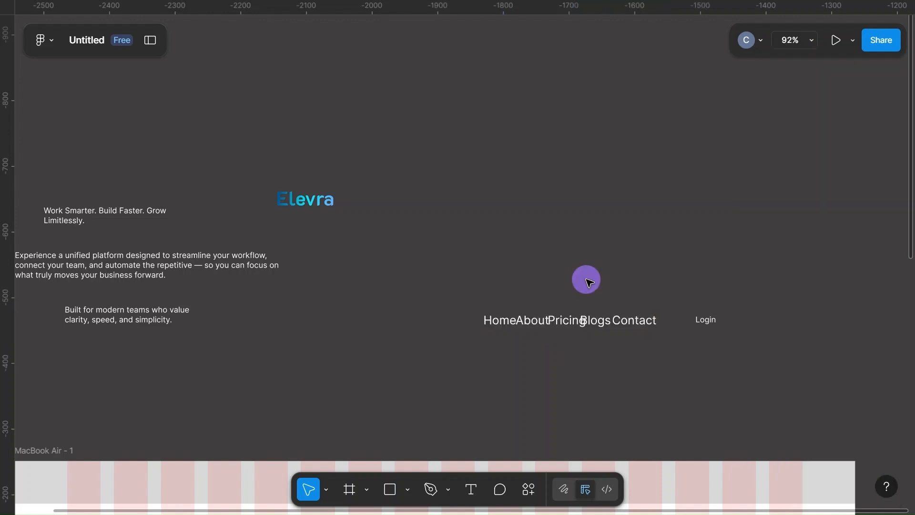
- Space the five menu texts 24 apart horizontally and move the row up beside the "Elevra" text
{"action": "left_click_drag", "start_coordinate": [472, 290], "coordinate": [653, 343]}
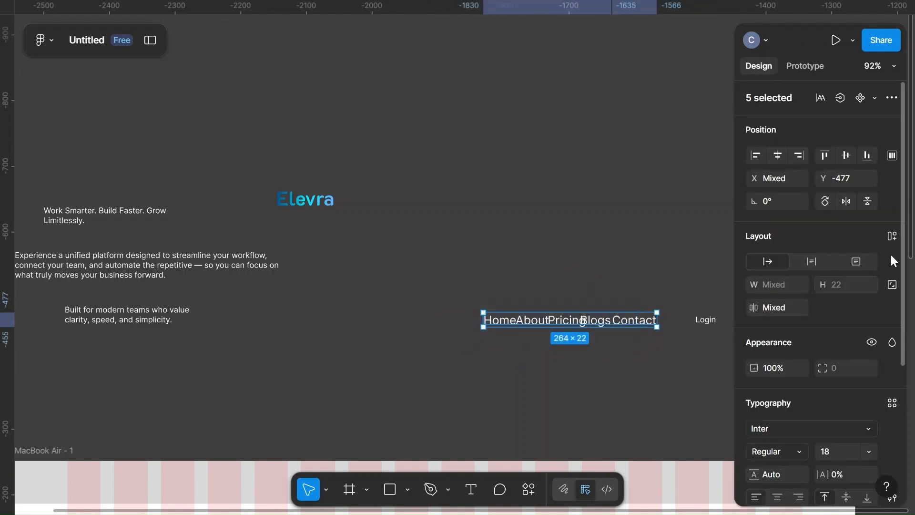
{"action": "left_click", "coordinate": [779, 308]}
{"action": "type", "text": "24"}
{"action": "key", "text": "Return"}
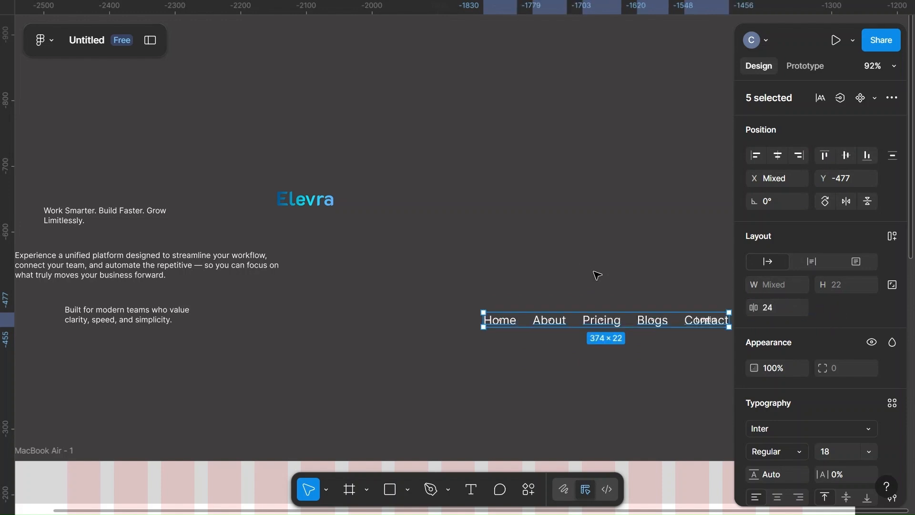
{"action": "left_click_drag", "start_coordinate": [627, 322], "coordinate": [557, 228]}
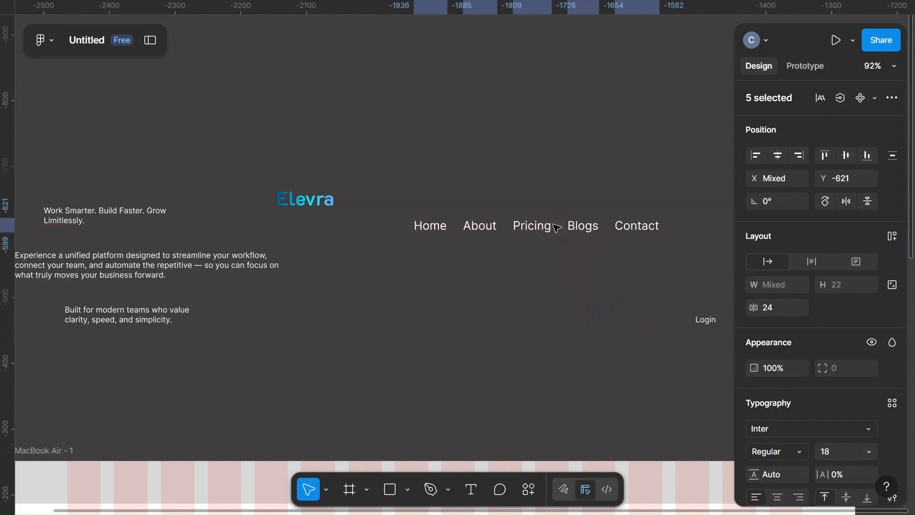
{"action": "left_click", "coordinate": [491, 185]}
- Set the fill color of the "Home" menu text to 00e5fa
{"action": "left_click", "coordinate": [431, 225]}
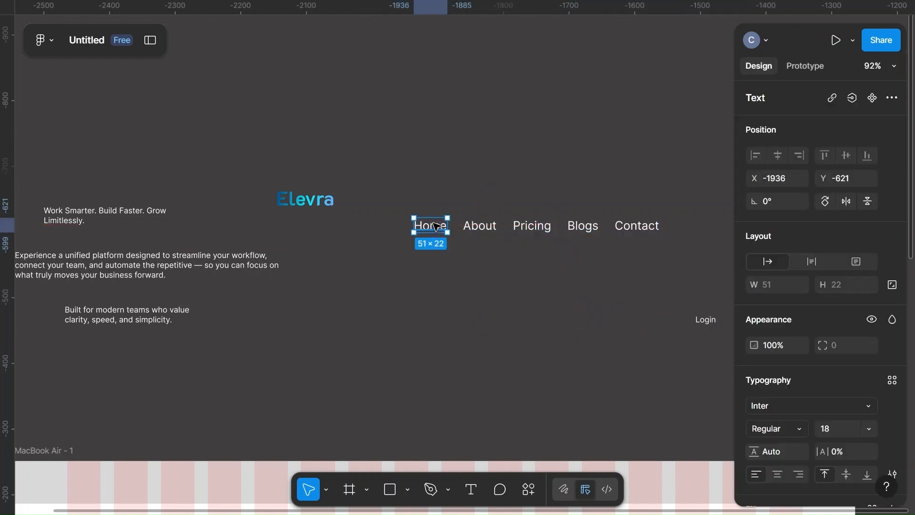
{"action": "scroll", "coordinate": [181, 276], "scroll_direction": "left", "scroll_amount": 5}
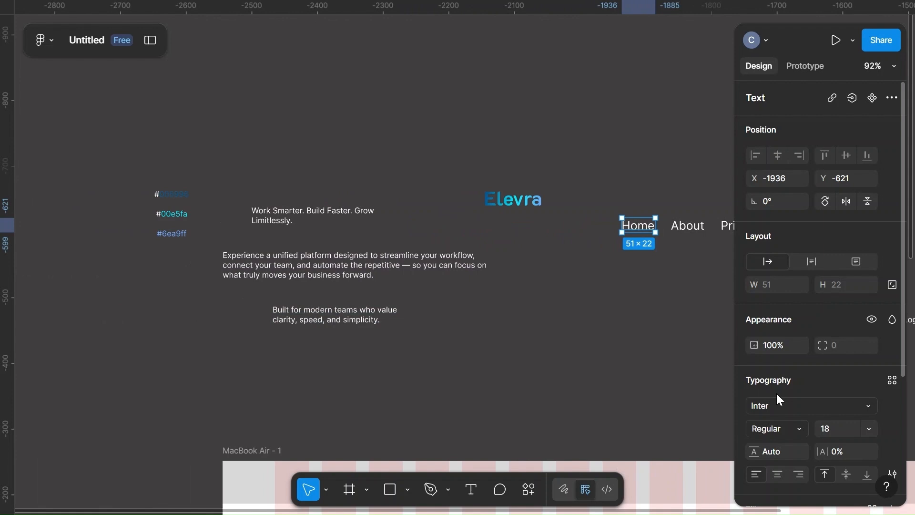
{"action": "scroll", "coordinate": [765, 439], "scroll_direction": "down", "scroll_amount": 3}
{"action": "left_click", "coordinate": [773, 418]}
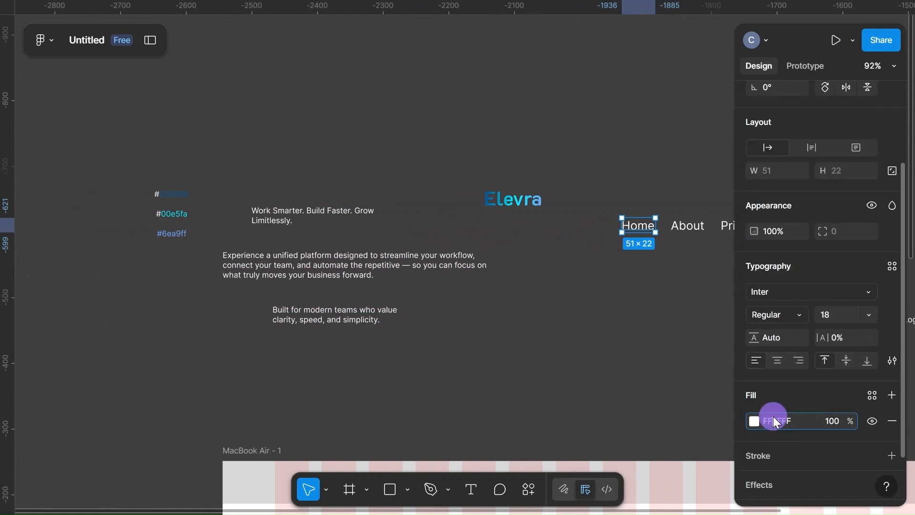
{"action": "type", "text": "00e5fa"}
{"action": "left_click", "coordinate": [632, 322]}
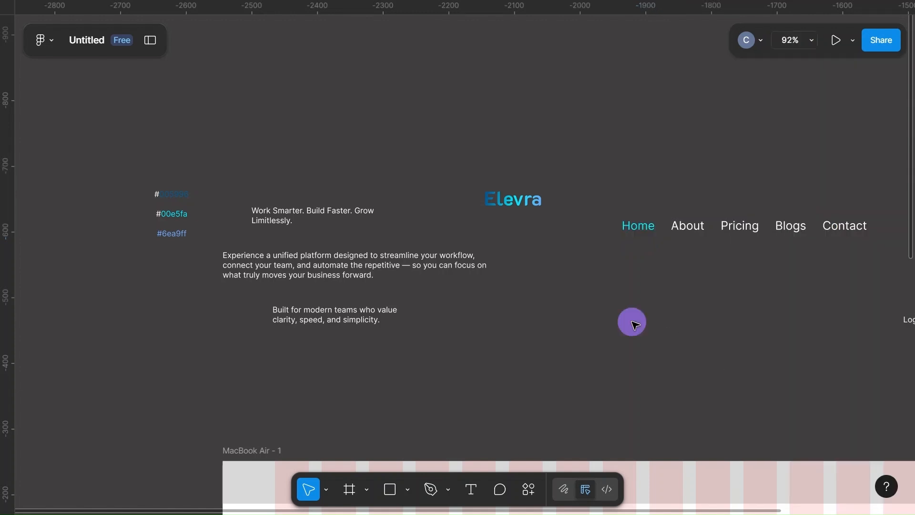
- Change the font weight of the "Home" menu text to Medium
{"action": "left_click", "coordinate": [636, 230]}
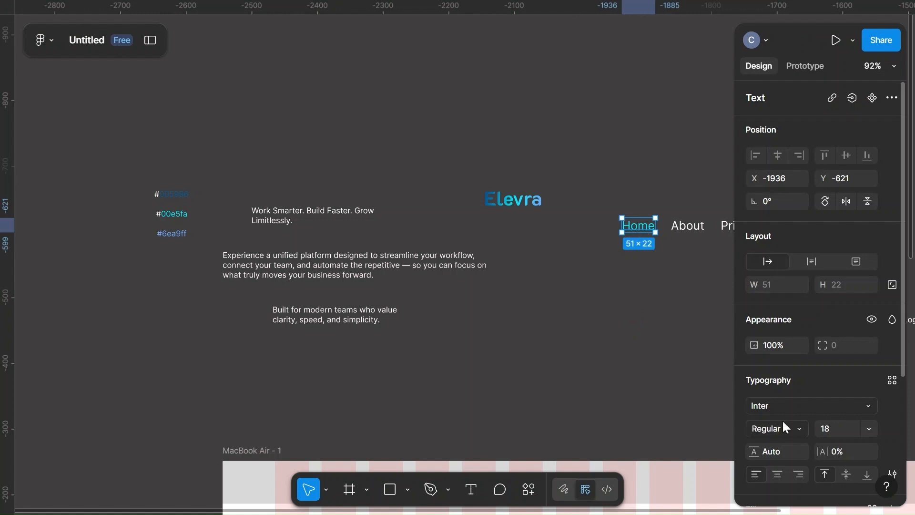
{"action": "left_click", "coordinate": [785, 428]}
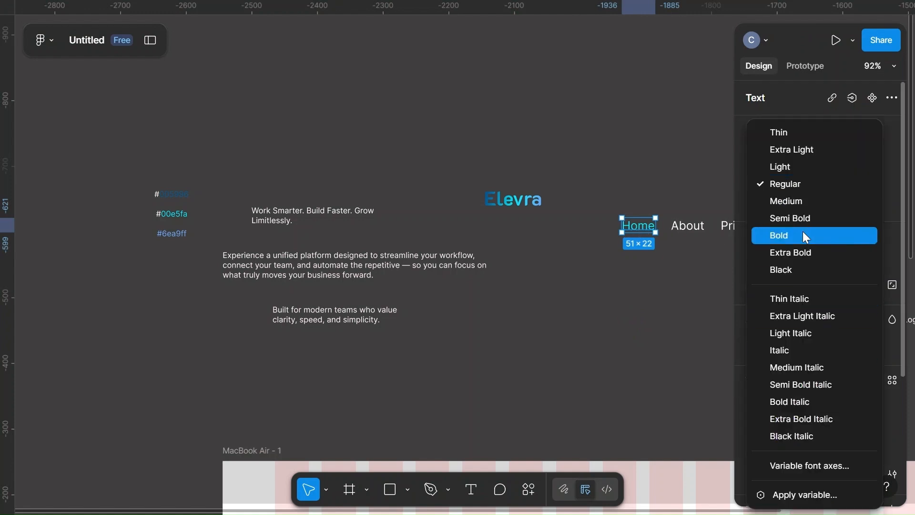
{"action": "left_click", "coordinate": [774, 202]}
{"action": "left_click", "coordinate": [641, 199]}
- Group the five menu texts from Home to Contact
{"action": "scroll", "coordinate": [641, 199], "scroll_direction": "right", "scroll_amount": 4}
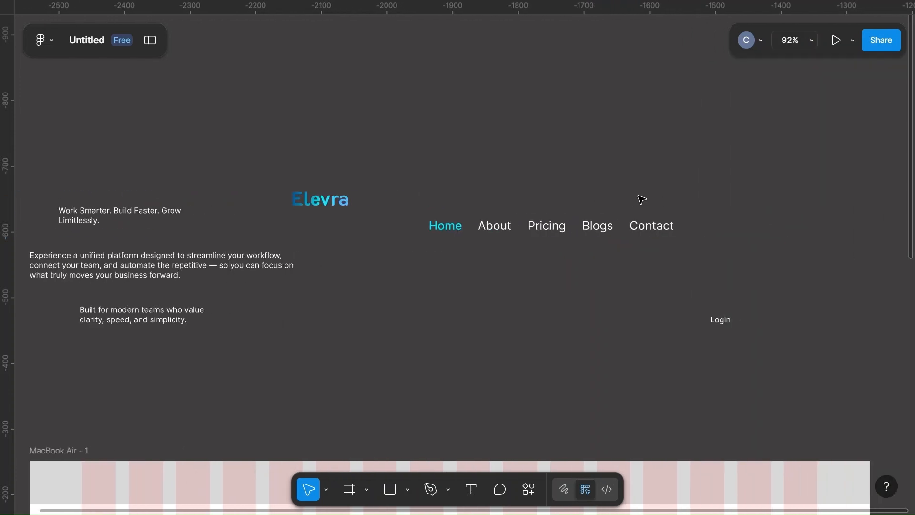
{"action": "left_click_drag", "start_coordinate": [422, 192], "coordinate": [703, 290]}
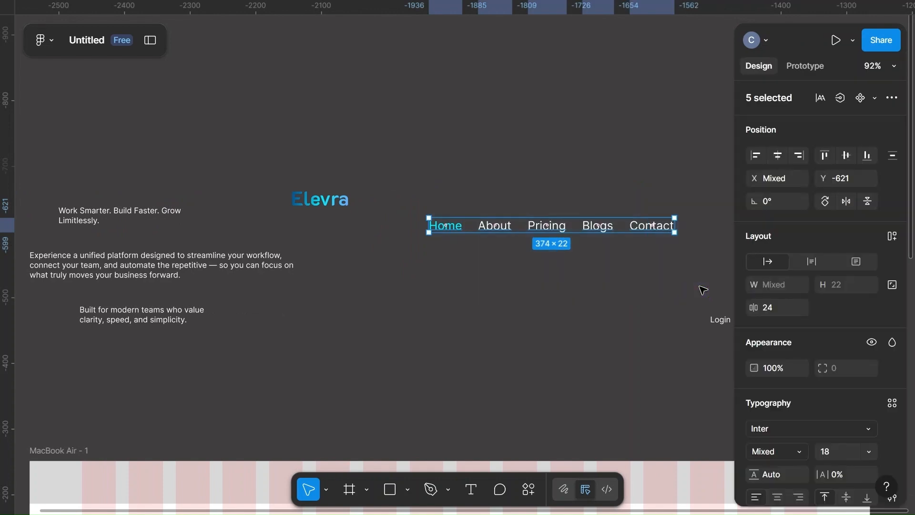
{"action": "key", "text": "ctrl+g"}
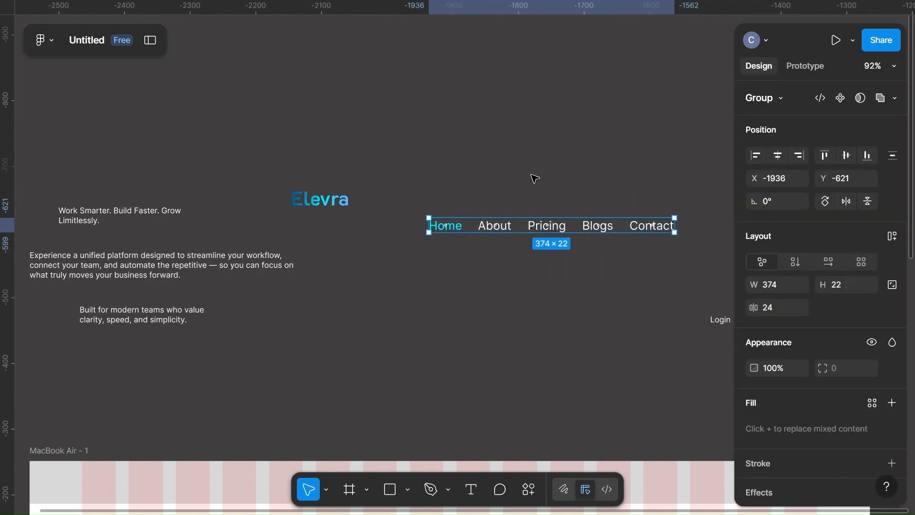
- Move the "Login" text up to the right of the menu row and wrap it in an auto layout frame
{"action": "scroll", "coordinate": [536, 177], "scroll_direction": "right", "scroll_amount": 6}
{"action": "left_click_drag", "start_coordinate": [424, 320], "coordinate": [475, 212]}
{"action": "right_click", "coordinate": [473, 211]}
{"action": "left_click", "coordinate": [548, 320]}
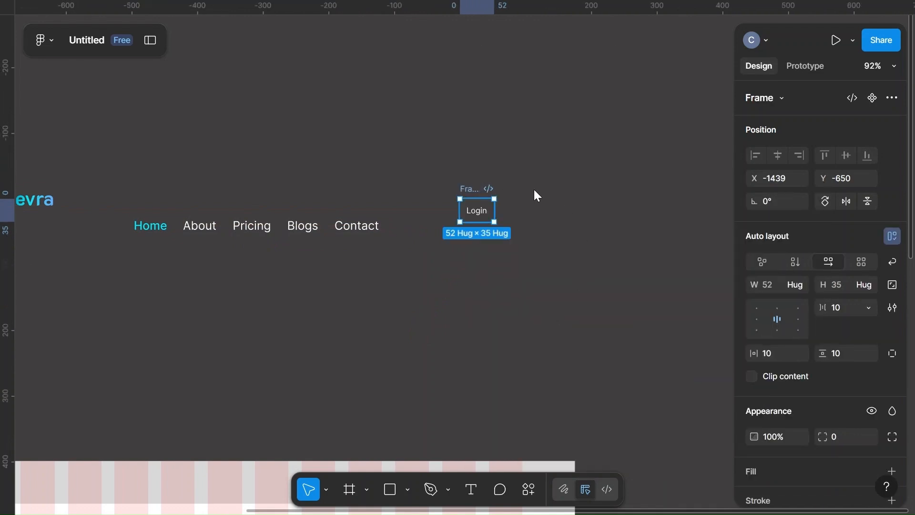
- Set the Login frame's corner radius to 8 and center its content
{"action": "left_click", "coordinate": [846, 438]}
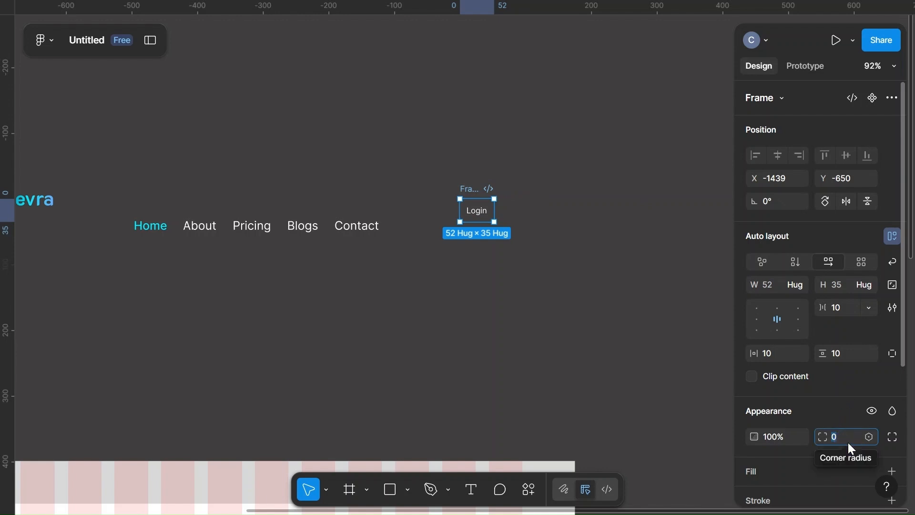
{"action": "type", "text": "8"}
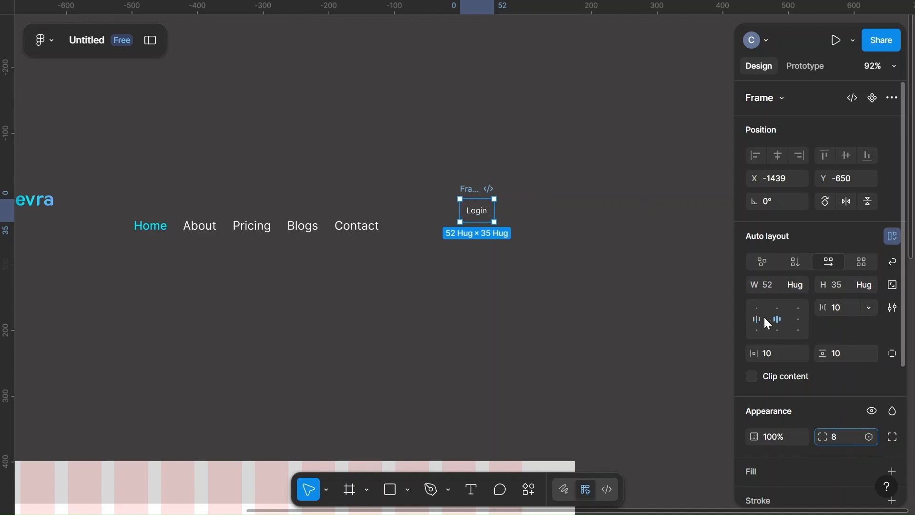
{"action": "left_click", "coordinate": [777, 317]}
- Add a solid fill to the Login frame with the color 6ea9ff
{"action": "scroll", "coordinate": [789, 390], "scroll_direction": "down", "scroll_amount": 3}
{"action": "left_click", "coordinate": [892, 352]}
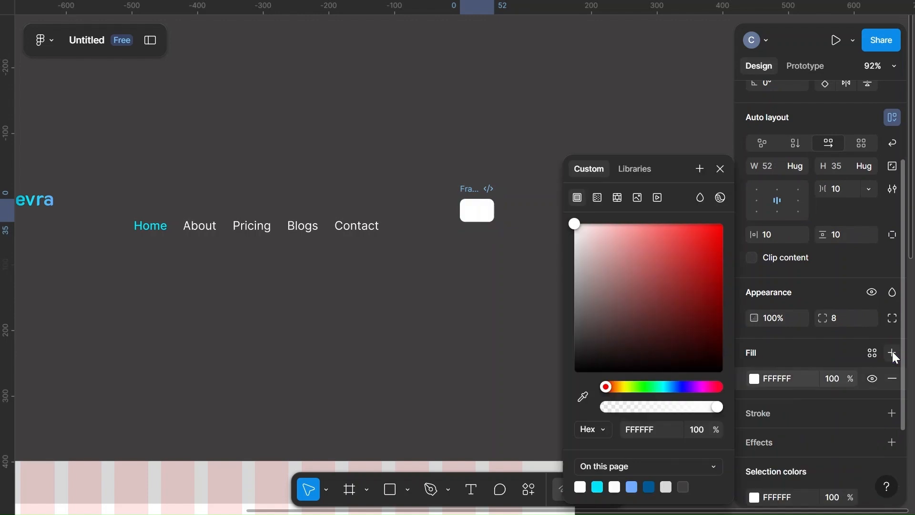
{"action": "left_click", "coordinate": [791, 380]}
{"action": "scroll", "coordinate": [291, 348], "scroll_direction": "left", "scroll_amount": 10}
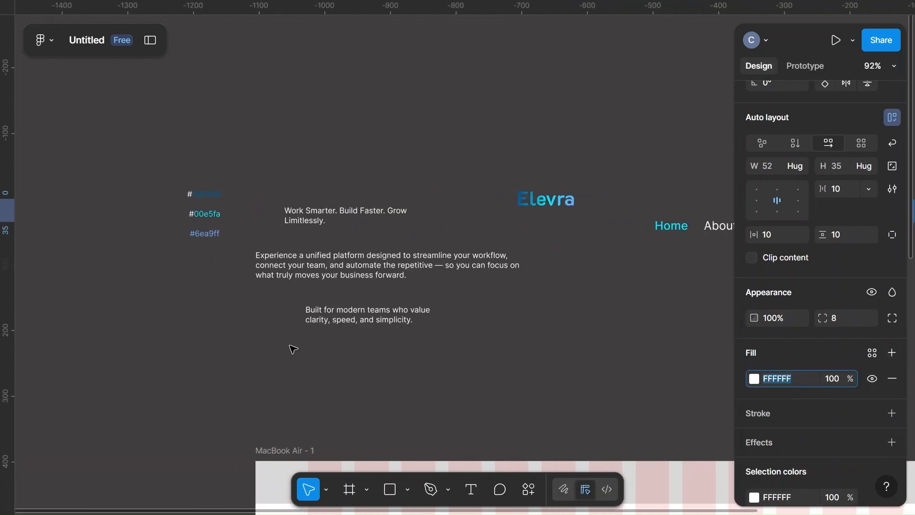
{"action": "type", "text": "6ea9ff"}
{"action": "left_click", "coordinate": [604, 267]}
{"action": "scroll", "coordinate": [604, 267], "scroll_direction": "right", "scroll_amount": 8}
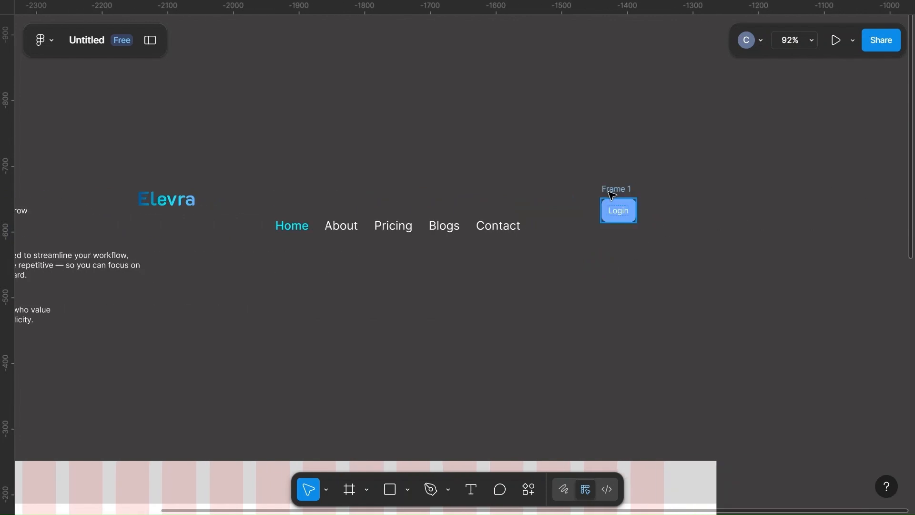
- Change the Login frame's background color to 00e5fa
{"action": "left_click", "coordinate": [634, 202]}
{"action": "scroll", "coordinate": [415, 266], "scroll_direction": "left", "scroll_amount": 6}
{"action": "scroll", "coordinate": [415, 266], "scroll_direction": "down", "scroll_amount": 1}
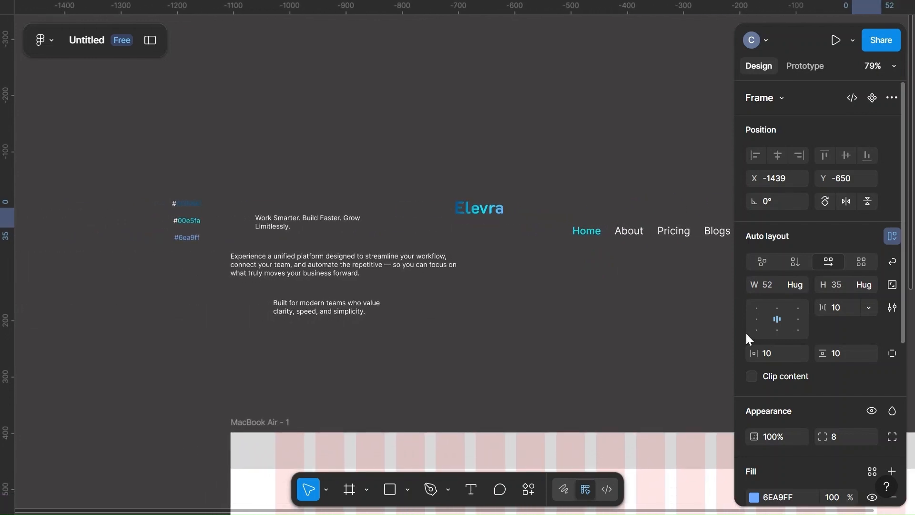
{"action": "scroll", "coordinate": [781, 421], "scroll_direction": "down", "scroll_amount": 1}
{"action": "scroll", "coordinate": [779, 416], "scroll_direction": "down", "scroll_amount": 3}
{"action": "left_click", "coordinate": [776, 431]}
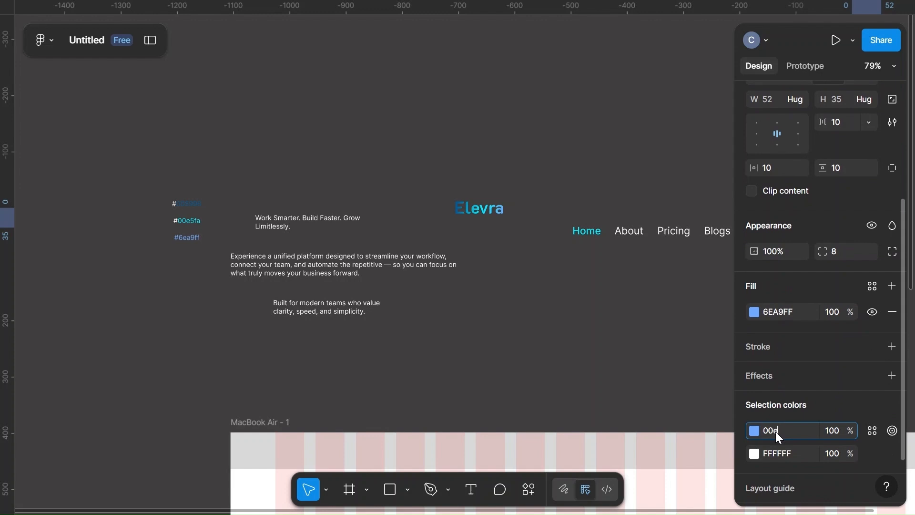
{"action": "type", "text": "00e5fa"}
{"action": "left_click", "coordinate": [657, 361]}
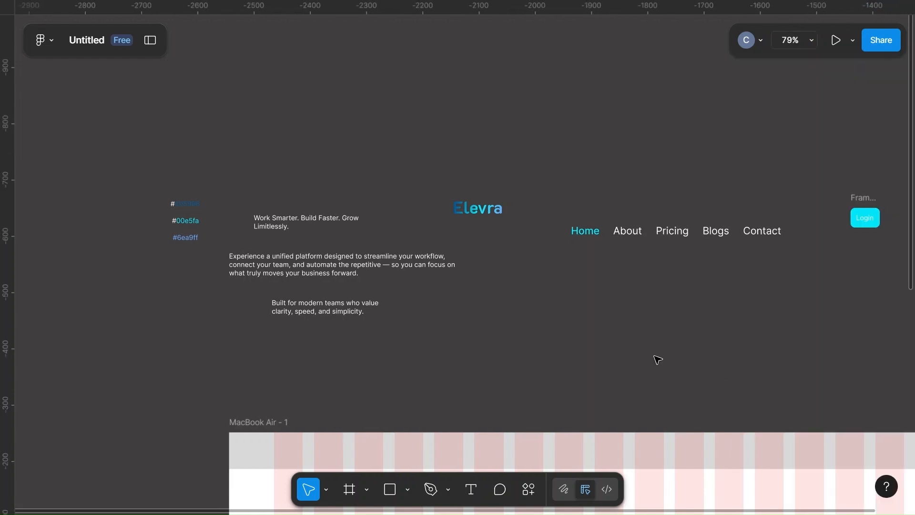
- Set the "Login" button text to font size 18 and Medium weight, and select its frame
{"action": "scroll", "coordinate": [658, 360], "scroll_direction": "right", "scroll_amount": 5}
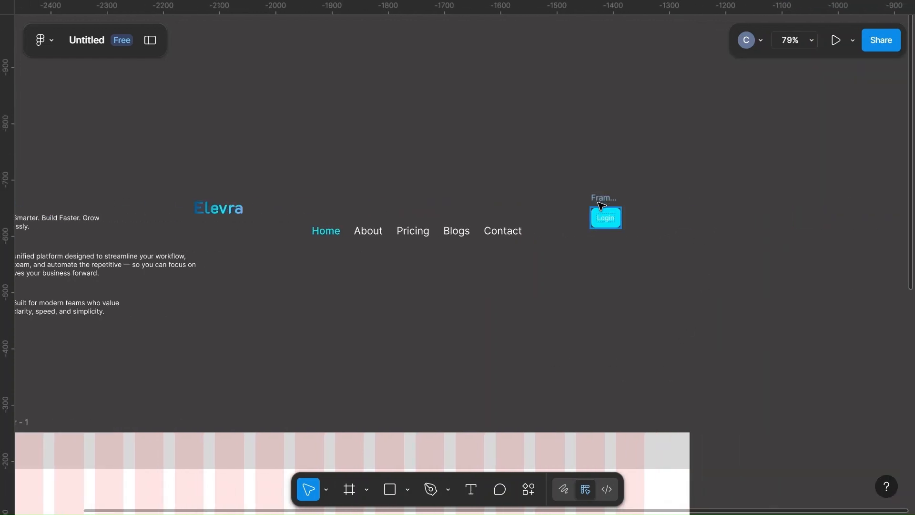
{"action": "double_click", "coordinate": [605, 221]}
{"action": "left_click", "coordinate": [838, 429]}
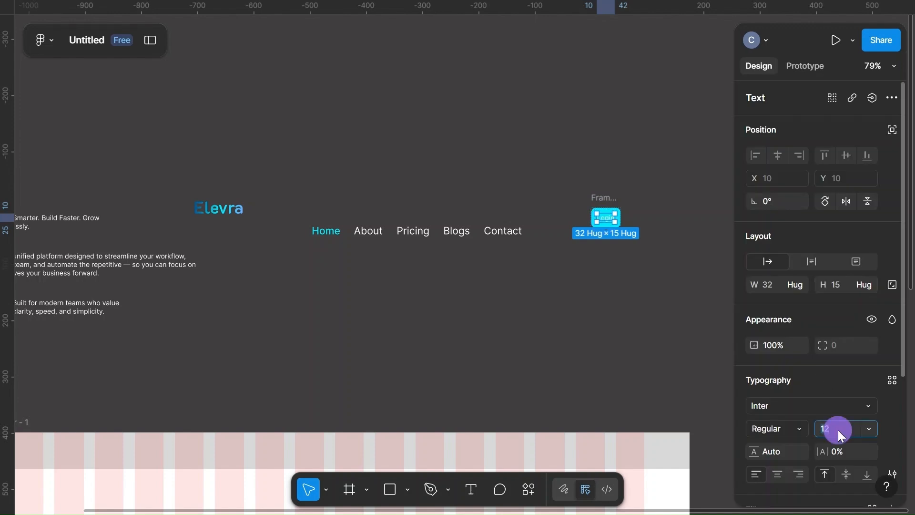
{"action": "type", "text": "18"}
{"action": "left_click", "coordinate": [793, 429]}
{"action": "left_click", "coordinate": [816, 204]}
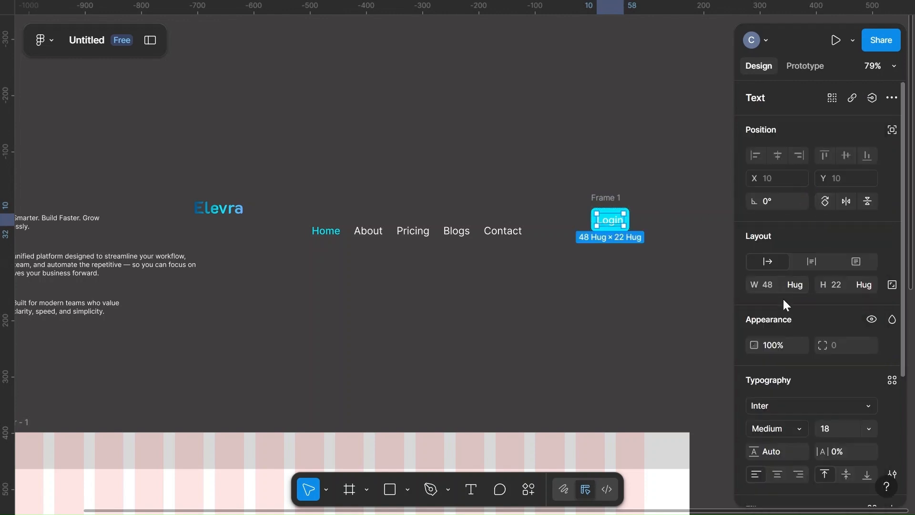
{"action": "left_click", "coordinate": [605, 197]}
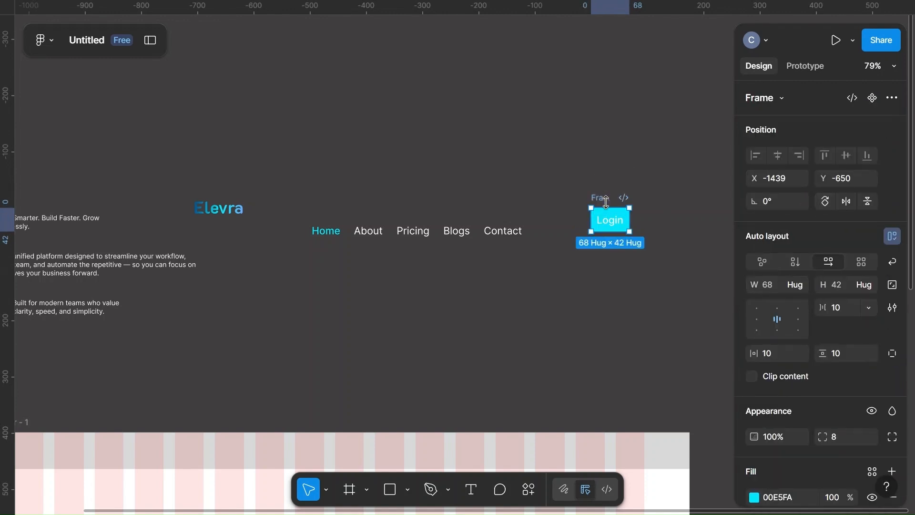
- Set the Login frame's horizontal padding to 20 and its vertical padding to 5
{"action": "scroll", "coordinate": [789, 371], "scroll_direction": "down", "scroll_amount": 1}
{"action": "left_click", "coordinate": [771, 339]}
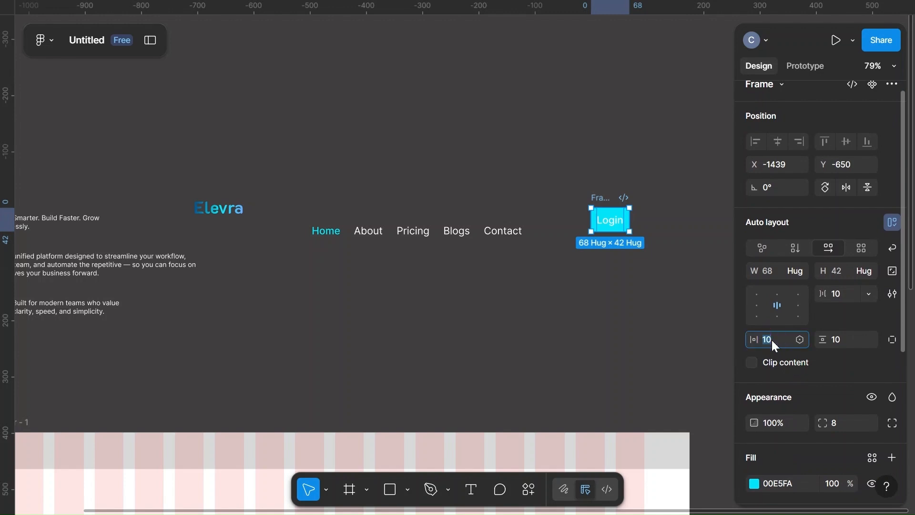
{"action": "type", "text": "20"}
{"action": "left_click", "coordinate": [843, 339]}
{"action": "key", "text": "BackSpace"}
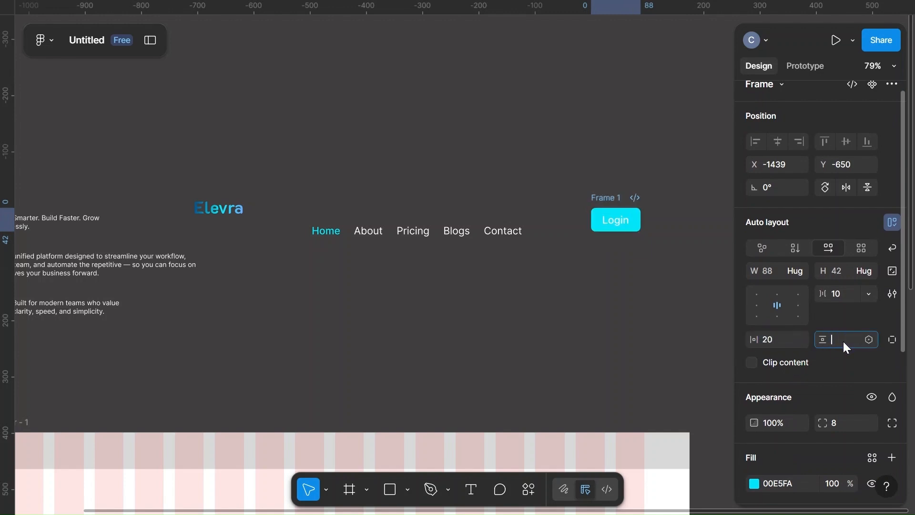
{"action": "type", "text": "5"}
{"action": "left_click", "coordinate": [672, 309]}
- Duplicate the Login button and change the copy's text to "Signup"
{"action": "left_click", "coordinate": [604, 199]}
{"action": "key", "text": "ctrl+d"}
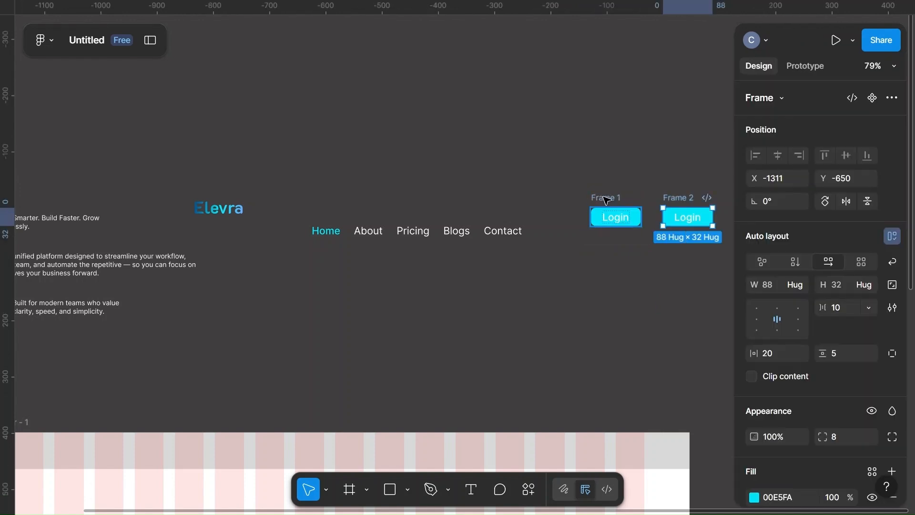
{"action": "left_click", "coordinate": [696, 219]}
{"action": "double_click", "coordinate": [697, 221]}
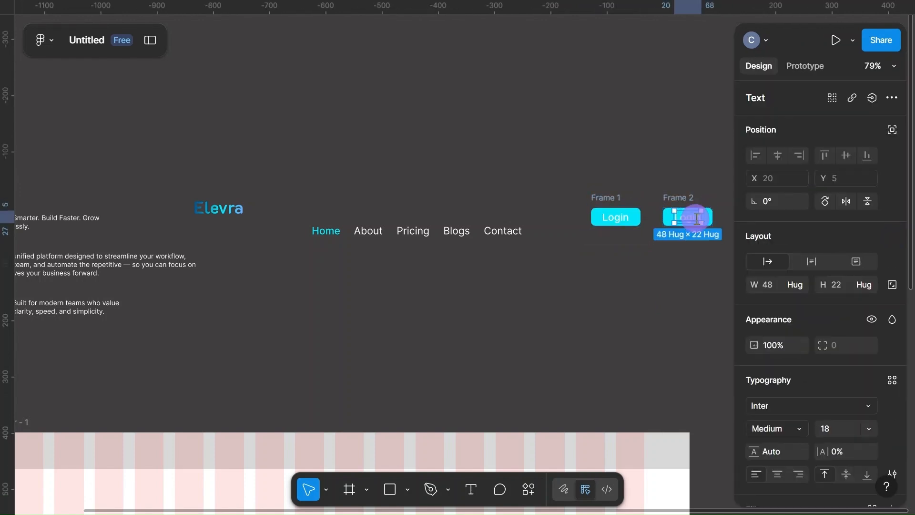
{"action": "type", "text": "Signup"}
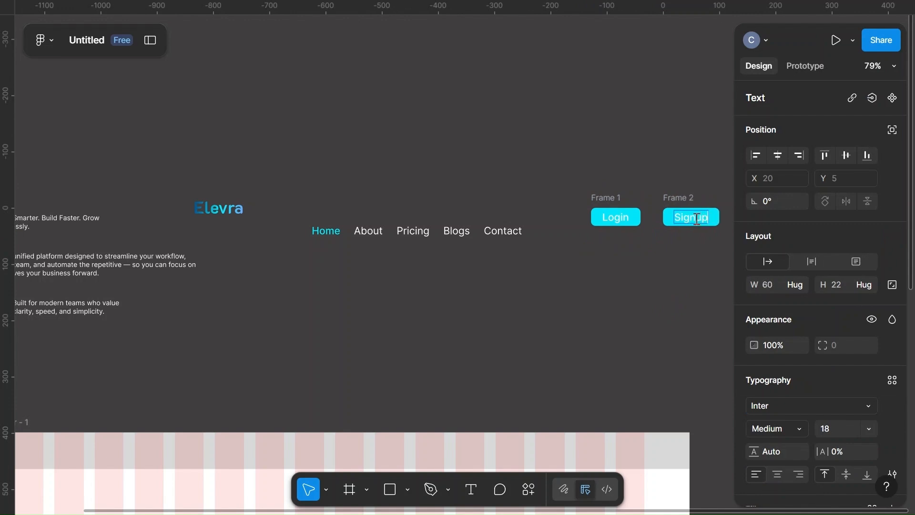
{"action": "left_click", "coordinate": [697, 218]}
{"action": "key", "text": "BackSpace"}
- Try replacing the "Signup" text's fill with a stroke in 00e5ff, and undo it
{"action": "left_click", "coordinate": [686, 204]}
{"action": "scroll", "coordinate": [825, 404], "scroll_direction": "down", "scroll_amount": 3}
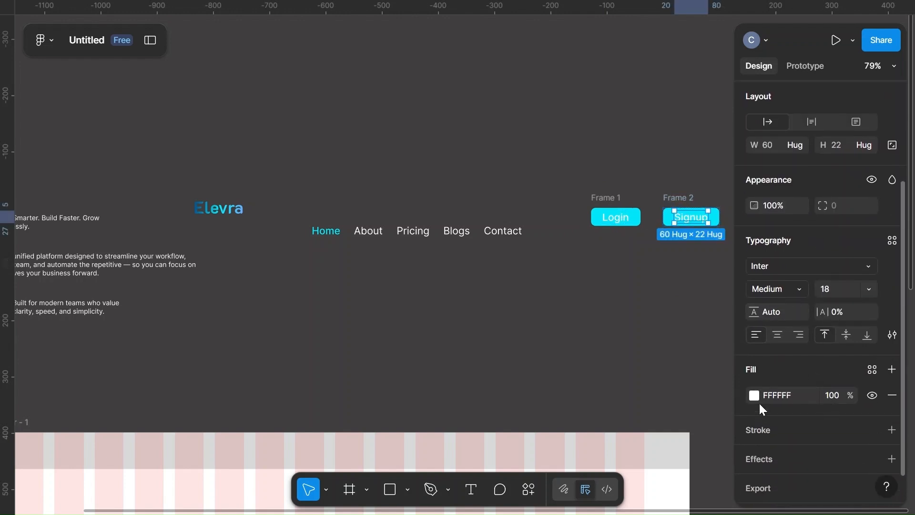
{"action": "left_click", "coordinate": [890, 396]}
{"action": "left_click", "coordinate": [889, 398]}
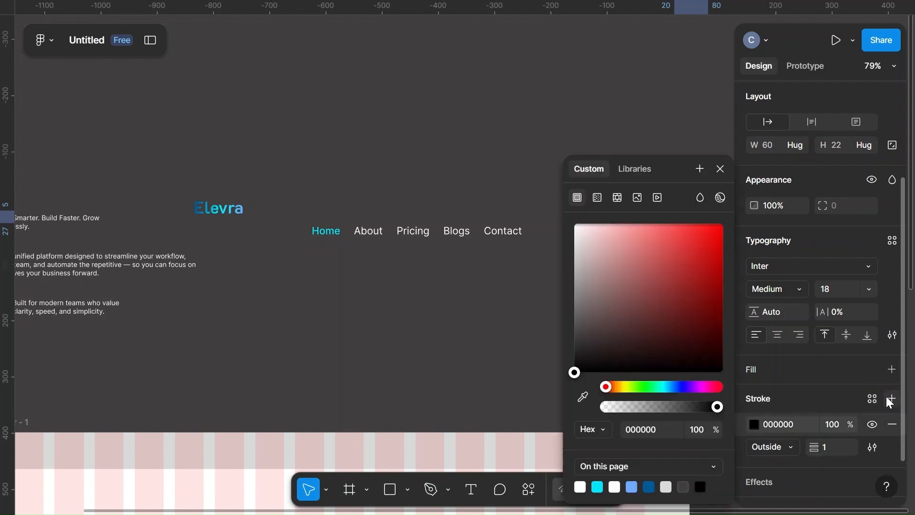
{"action": "left_click", "coordinate": [778, 423]}
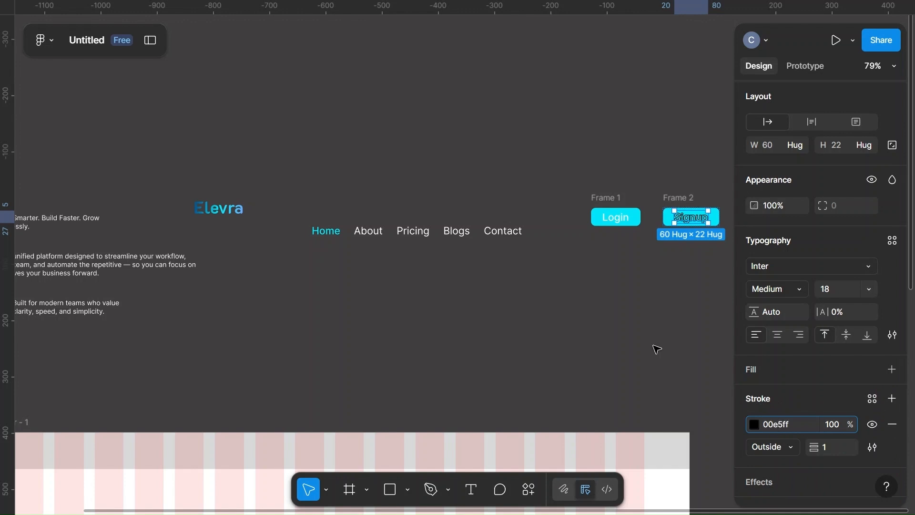
{"action": "key", "text": "ctrl+z"}
{"action": "key", "text": "ctrl+z"}
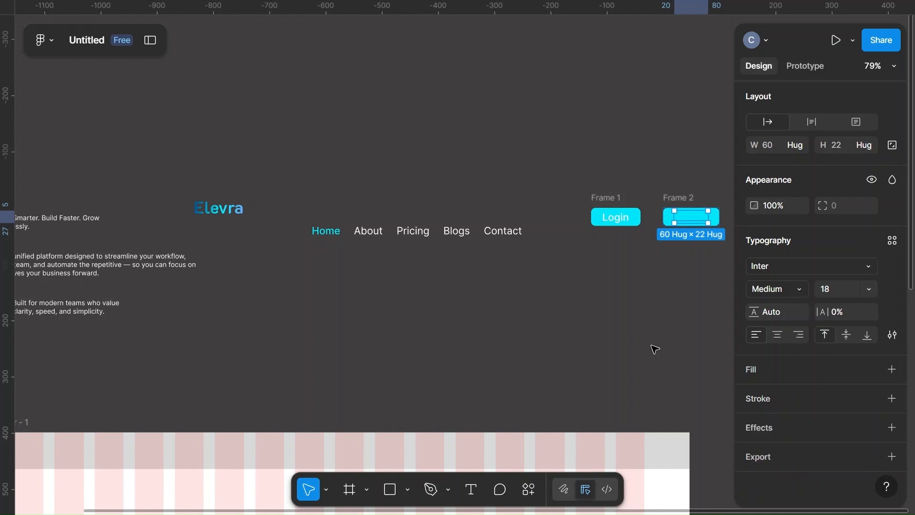
{"action": "key", "text": "ctrl+z"}
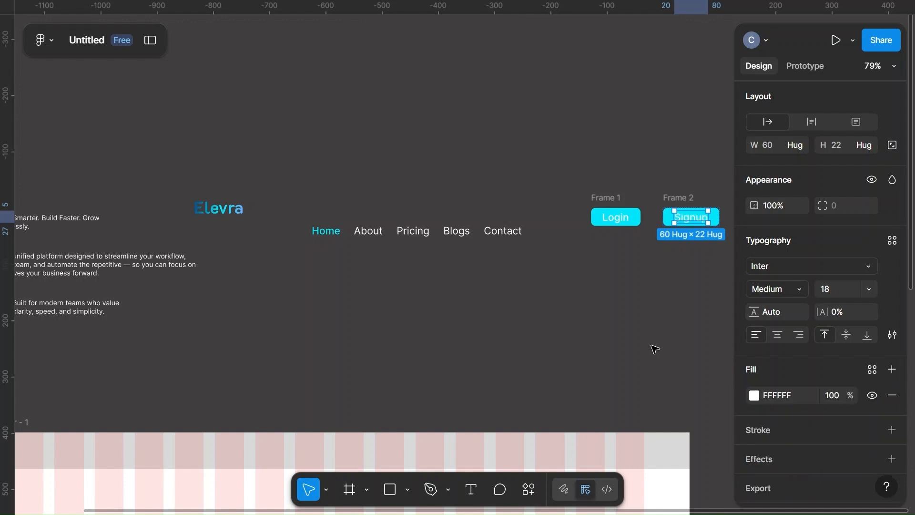
- Remove the Signup frame's fill and add a 00e5ff stroke around the frame
{"action": "left_click", "coordinate": [677, 199]}
{"action": "scroll", "coordinate": [785, 376], "scroll_direction": "down", "scroll_amount": 2}
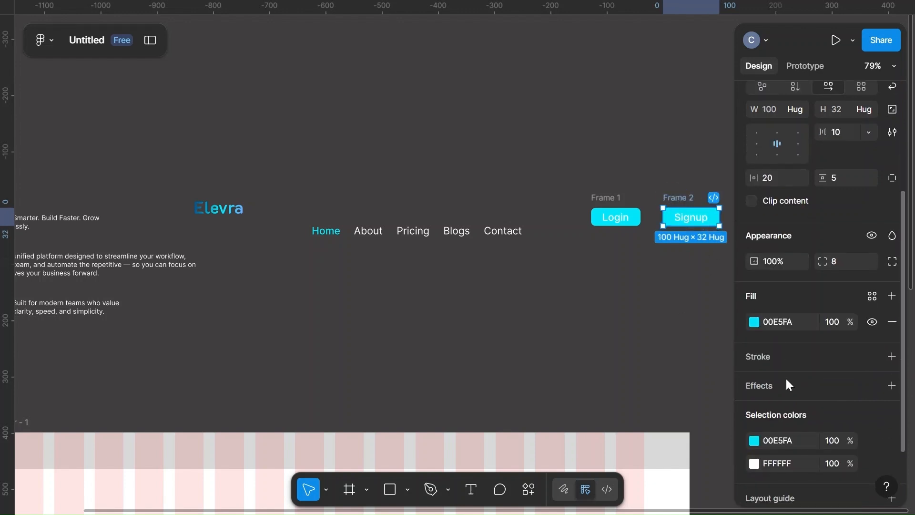
{"action": "left_click", "coordinate": [892, 313]}
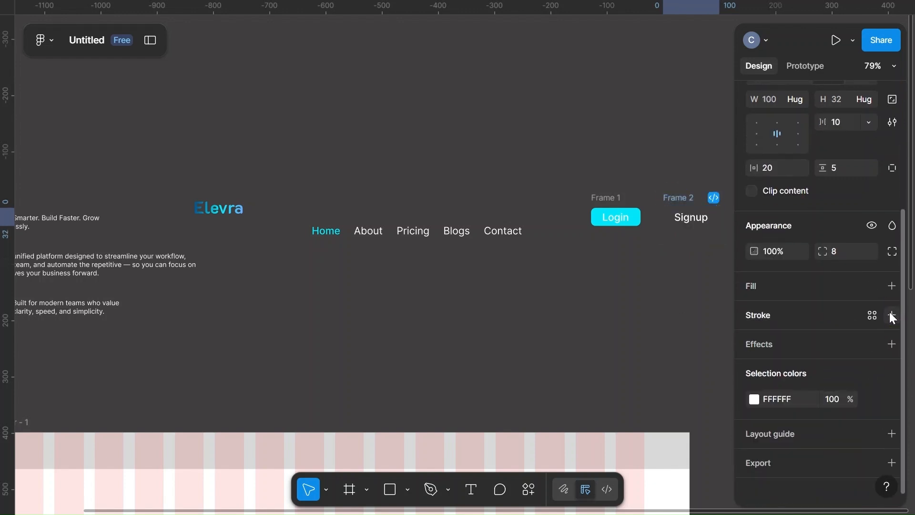
{"action": "left_click", "coordinate": [774, 400]}
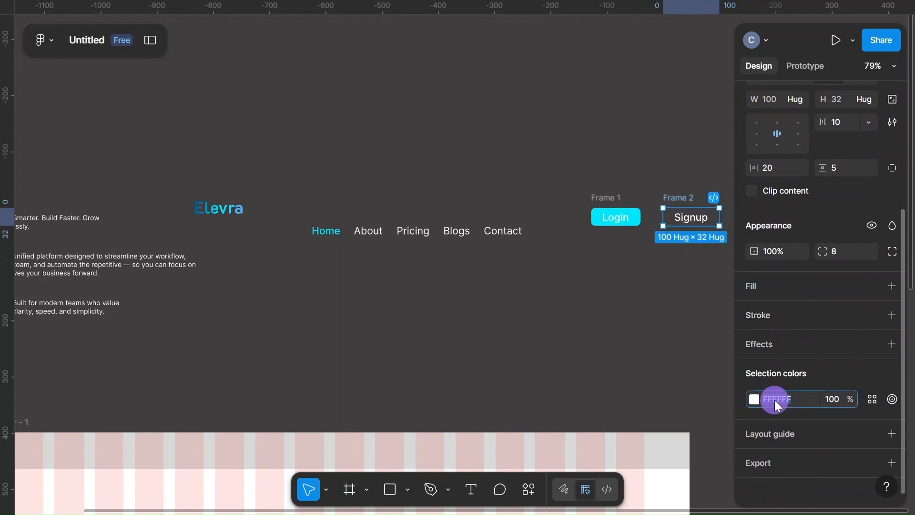
{"action": "left_click", "coordinate": [891, 315]}
{"action": "left_click", "coordinate": [794, 350]}
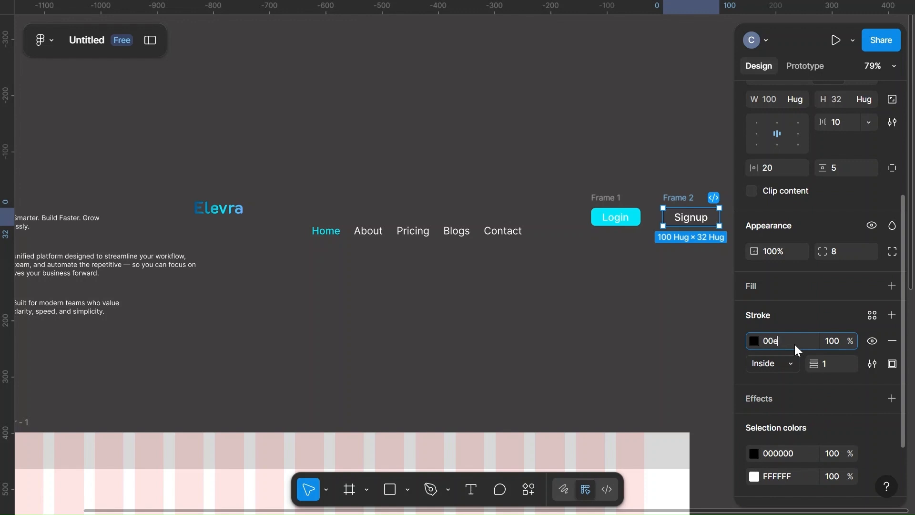
{"action": "left_click", "coordinate": [620, 297]}
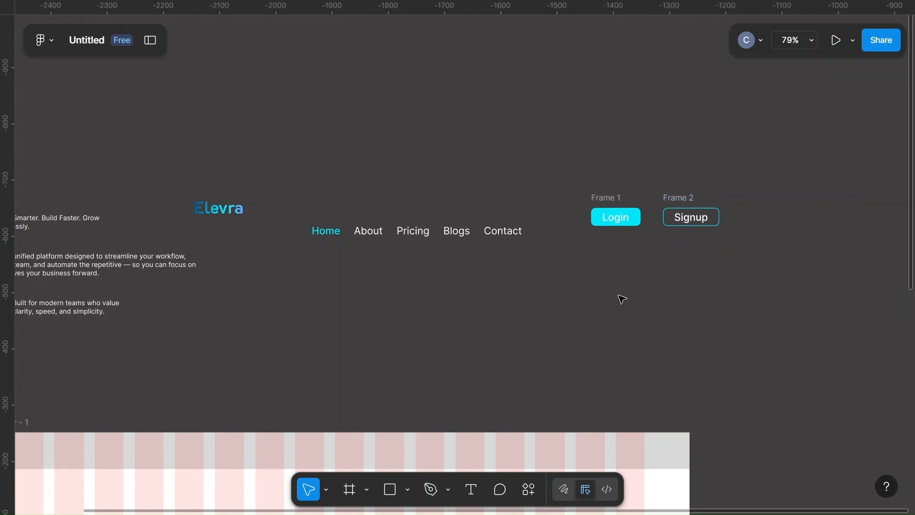
- Move the Signup and Login buttons so that Signup sits just to the left of Login, above the menu row's level
{"action": "left_click_drag", "start_coordinate": [679, 199], "coordinate": [545, 195]}
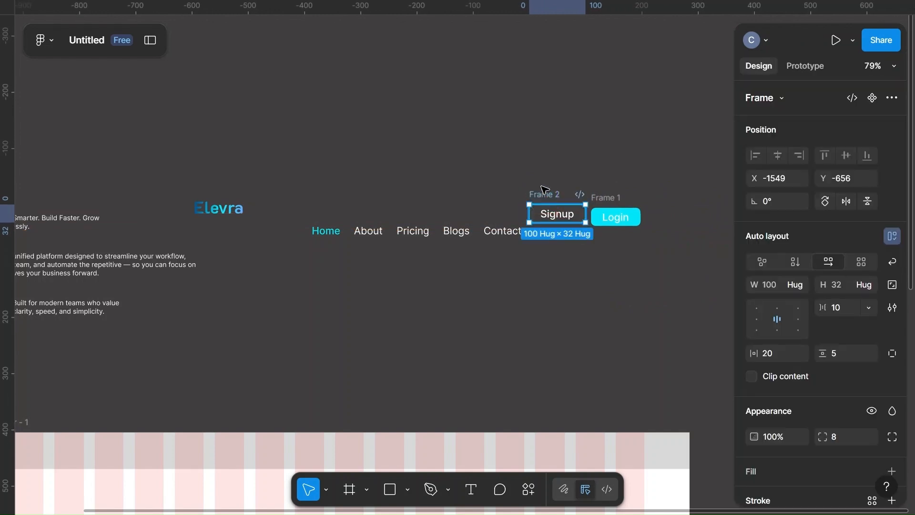
{"action": "left_click_drag", "start_coordinate": [606, 198], "coordinate": [653, 175]}
{"action": "left_click_drag", "start_coordinate": [552, 193], "coordinate": [591, 177]}
- Align the vertical centers of the Signup and Login buttons and set their horizontal spacing to 24
{"action": "left_click_drag", "start_coordinate": [565, 141], "coordinate": [715, 233]}
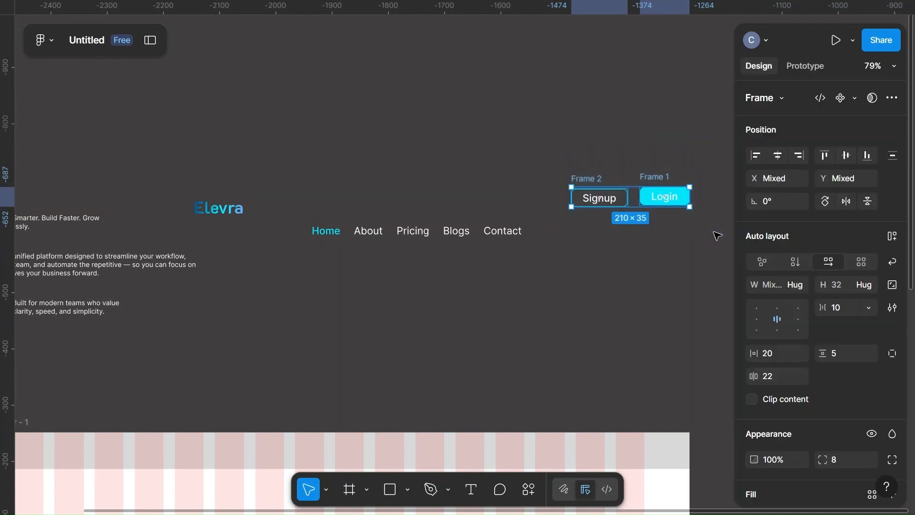
{"action": "left_click", "coordinate": [847, 154]}
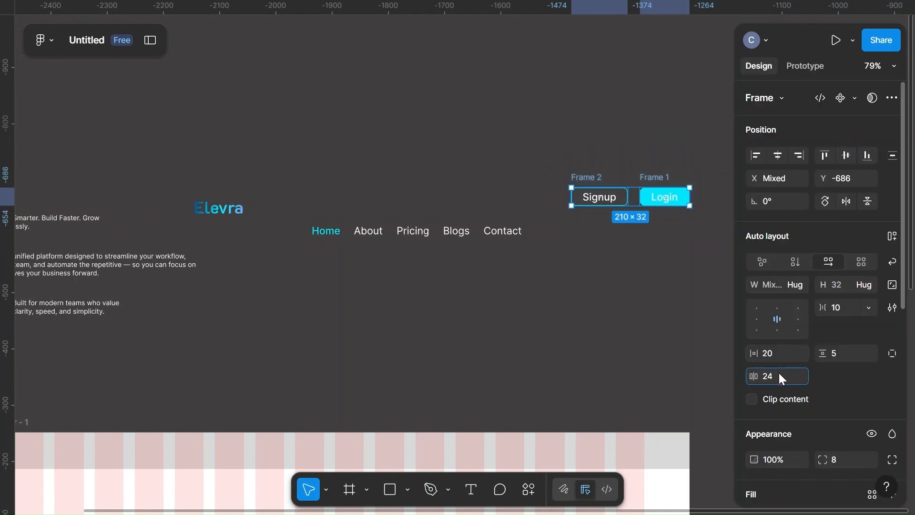
{"action": "left_click", "coordinate": [676, 323]}
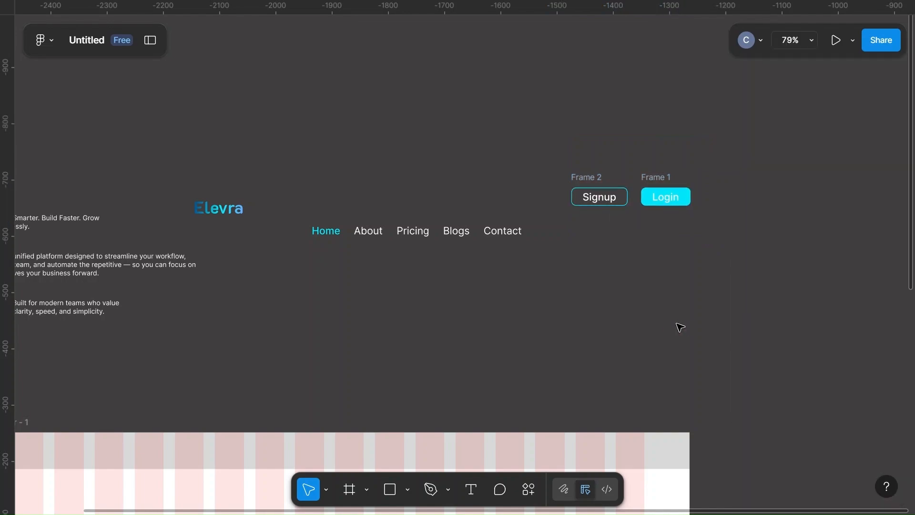
- Group the Signup and Login buttons and align the group's vertical center with the Elevra logo and the menu row
{"action": "left_click_drag", "start_coordinate": [543, 178], "coordinate": [720, 248]}
{"action": "key", "text": "ctrl+g"}
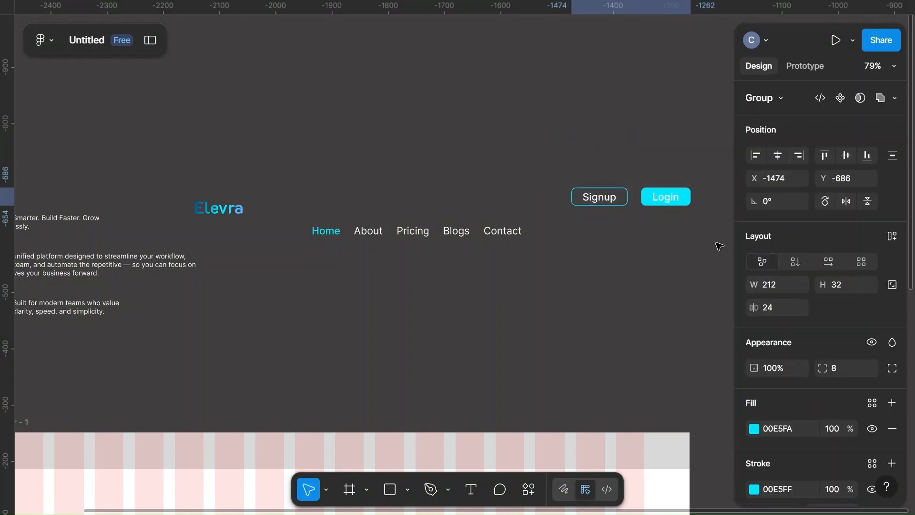
{"action": "left_click_drag", "start_coordinate": [189, 172], "coordinate": [685, 240]}
{"action": "left_click", "coordinate": [846, 156]}
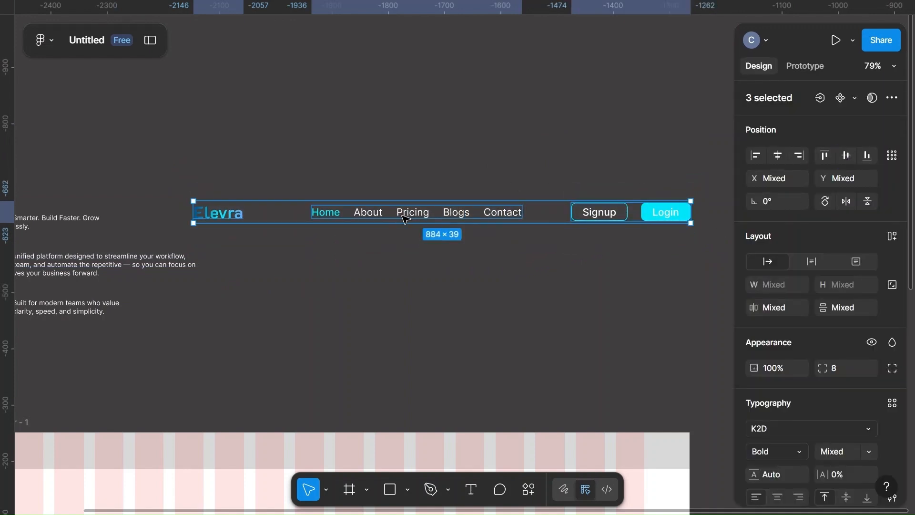
{"action": "left_click", "coordinate": [387, 292]}
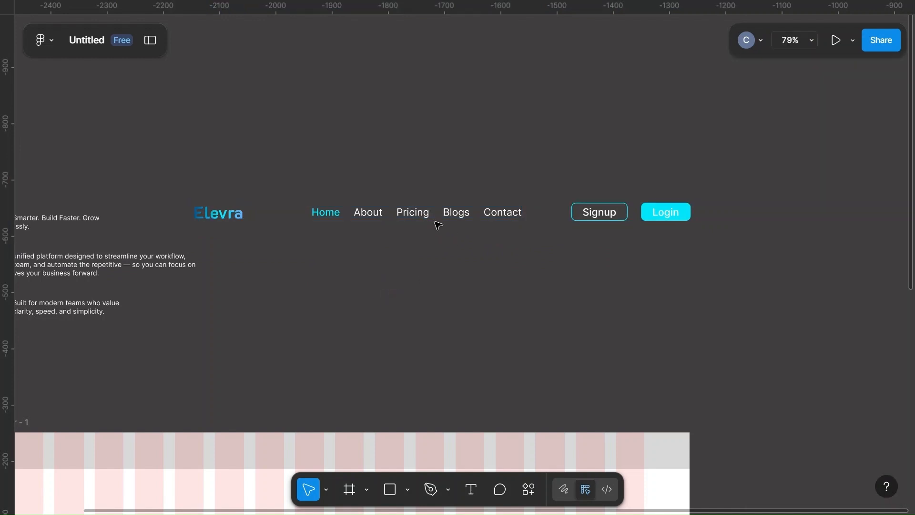
- Place the Elevra logo at the first grid column of the MacBook Air header bar and center the menu row horizontally in it
{"action": "scroll", "coordinate": [436, 223], "scroll_direction": "down", "scroll_amount": 3}
{"action": "scroll", "coordinate": [436, 222], "scroll_direction": "left", "scroll_amount": 3}
{"action": "scroll", "coordinate": [438, 225], "scroll_direction": "down", "scroll_amount": 2}
{"action": "left_click_drag", "start_coordinate": [379, 125], "coordinate": [242, 303]}
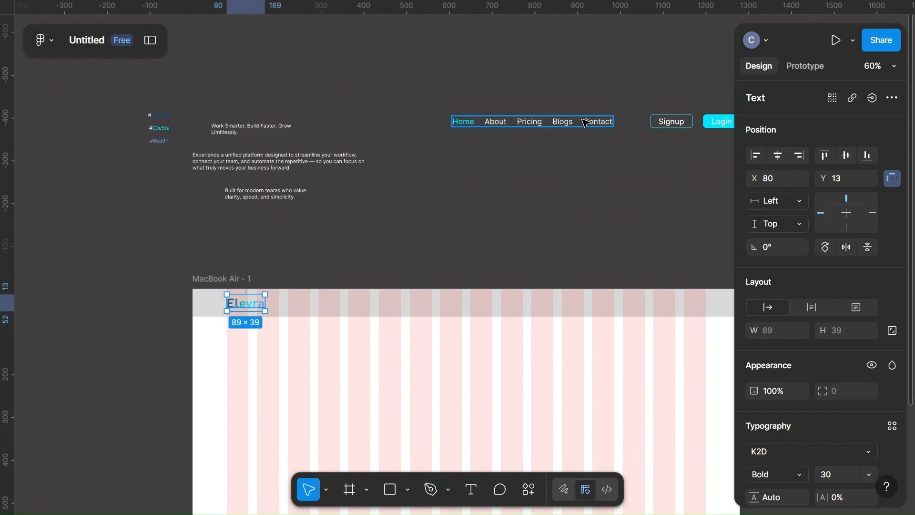
{"action": "left_click_drag", "start_coordinate": [552, 121], "coordinate": [476, 303]}
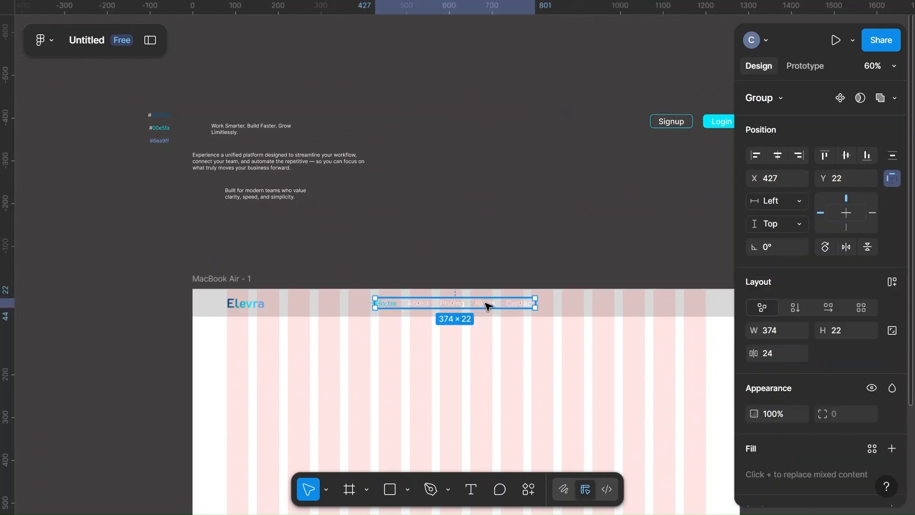
{"action": "left_click", "coordinate": [780, 156]}
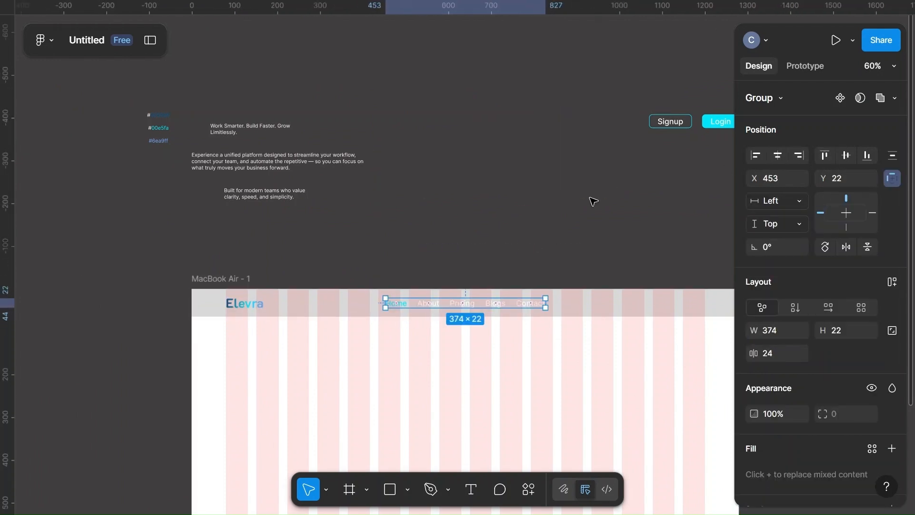
- Place the Signup and Login group at the header's last grid column and align its vertical center with the logo and menu
{"action": "scroll", "coordinate": [592, 198], "scroll_direction": "right", "scroll_amount": 5}
{"action": "left_click", "coordinate": [542, 127]}
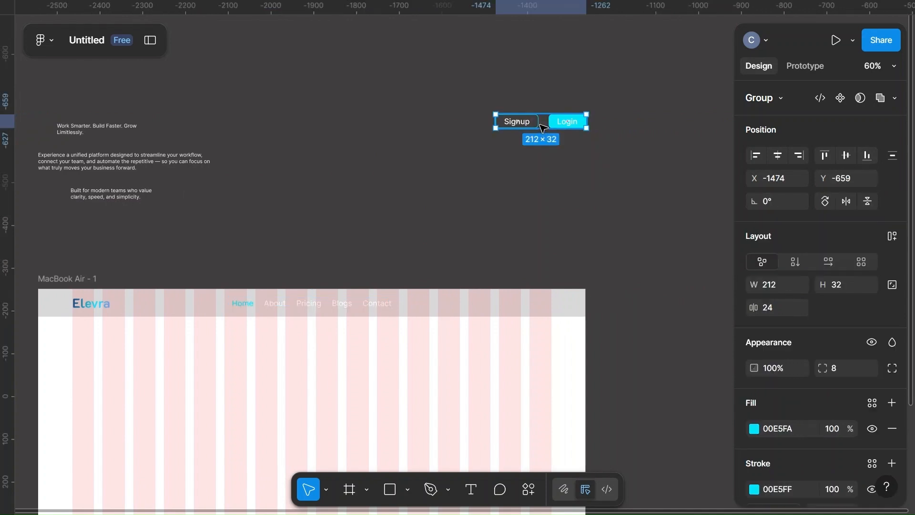
{"action": "left_click_drag", "start_coordinate": [527, 122], "coordinate": [512, 308]}
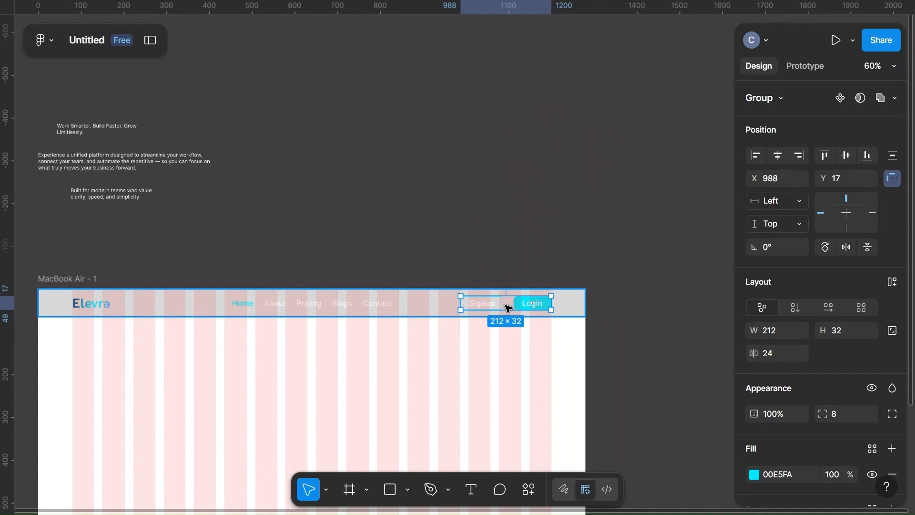
{"action": "left_click", "coordinate": [373, 303], "text": "shift"}
{"action": "left_click", "coordinate": [94, 305], "text": "shift"}
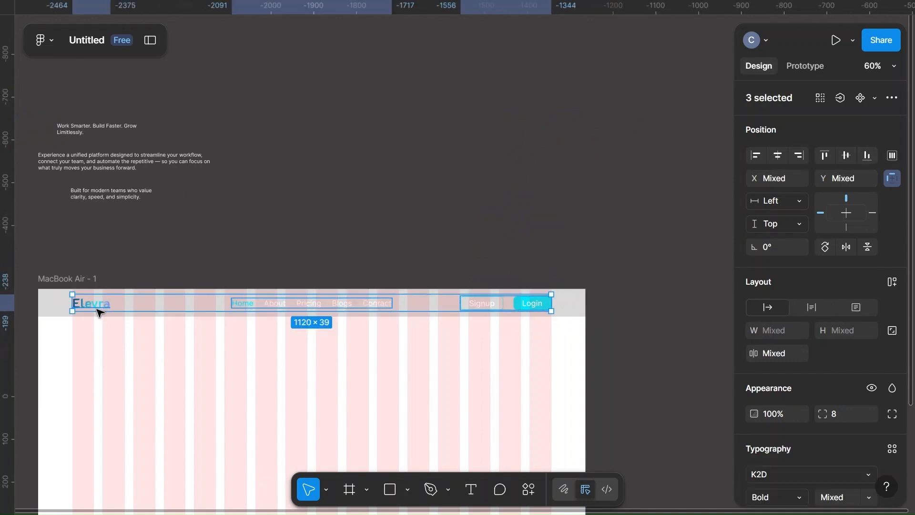
{"action": "left_click", "coordinate": [846, 155]}
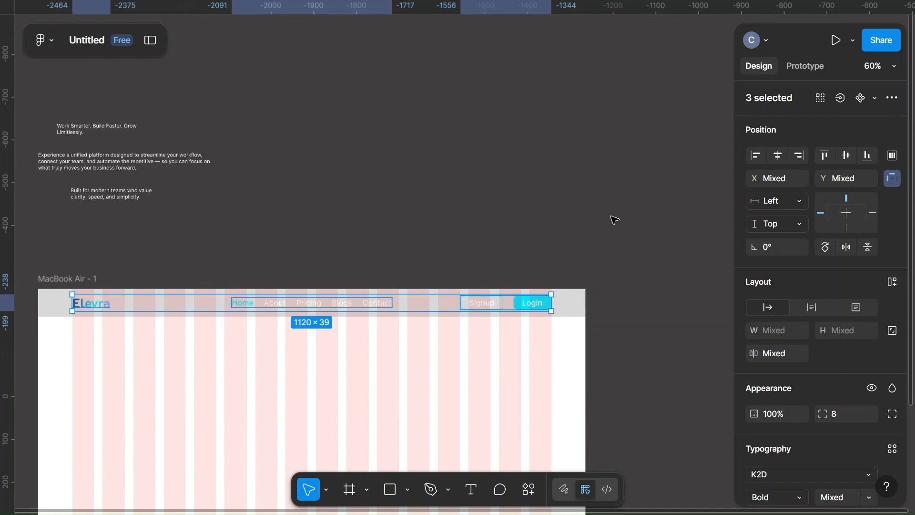
- Group the logo, menu row and buttons, and align the group's vertical center with the gray header bar
{"action": "key", "text": "ctrl+g"}
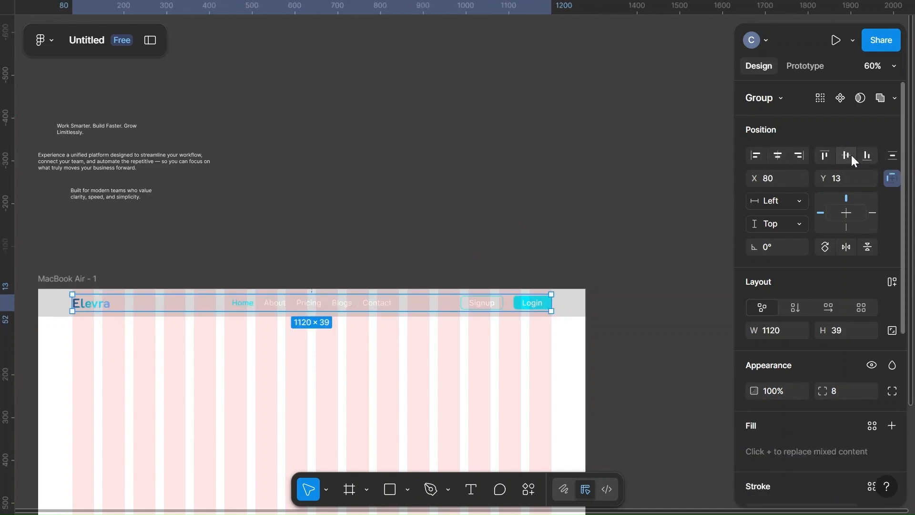
{"action": "left_click", "coordinate": [846, 156]}
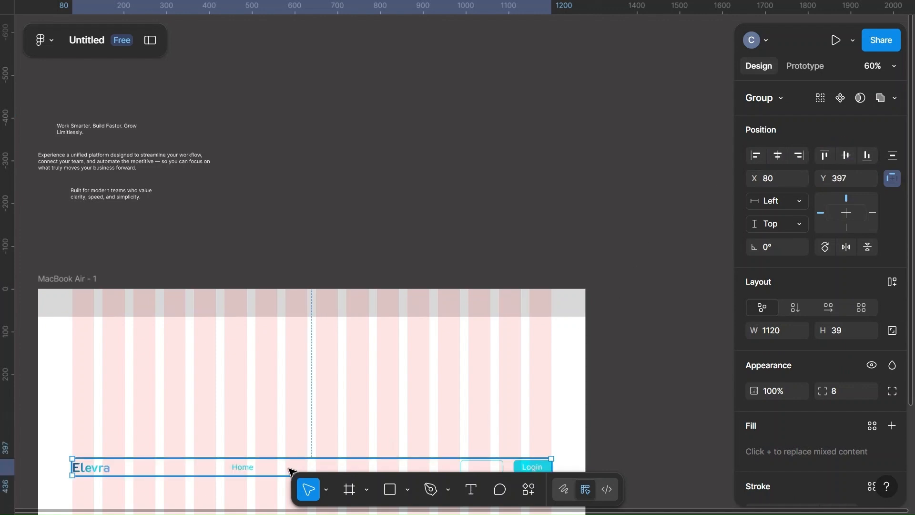
{"action": "key", "text": "ctrl+z"}
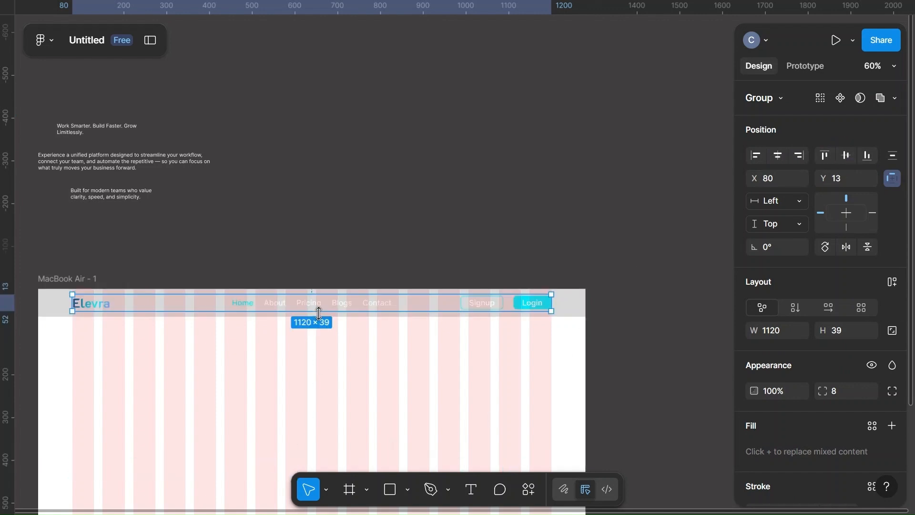
{"action": "left_click", "coordinate": [575, 307], "text": "shift"}
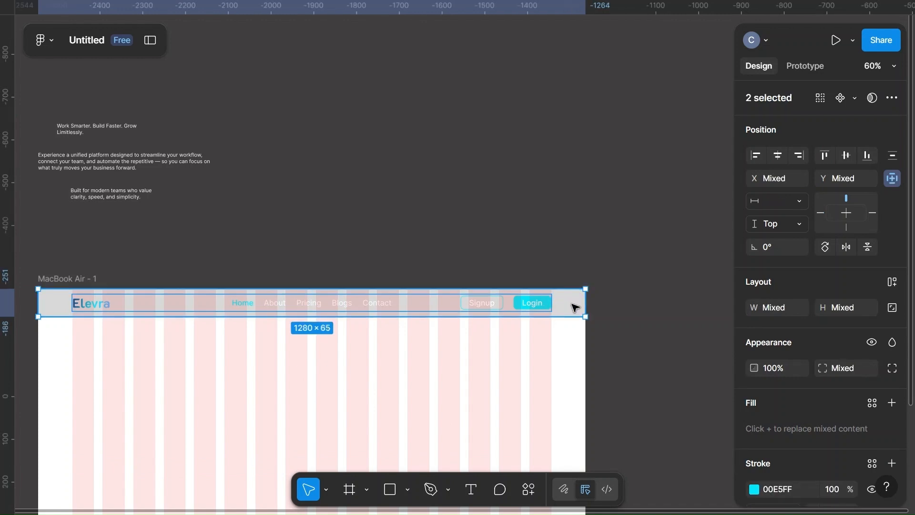
{"action": "left_click", "coordinate": [845, 157]}
{"action": "left_click", "coordinate": [498, 237]}
{"action": "scroll", "coordinate": [500, 237], "scroll_direction": "left", "scroll_amount": 5}
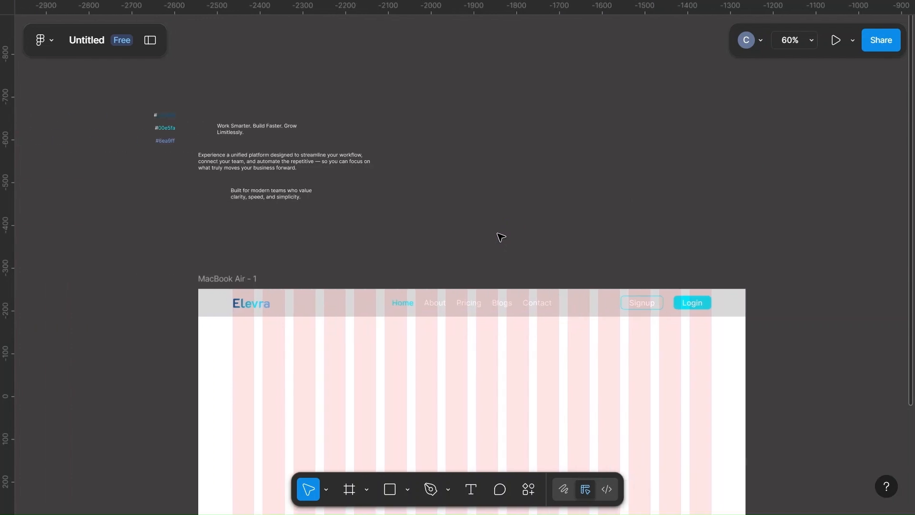
{"action": "scroll", "coordinate": [501, 237], "scroll_direction": "down", "scroll_amount": 3}
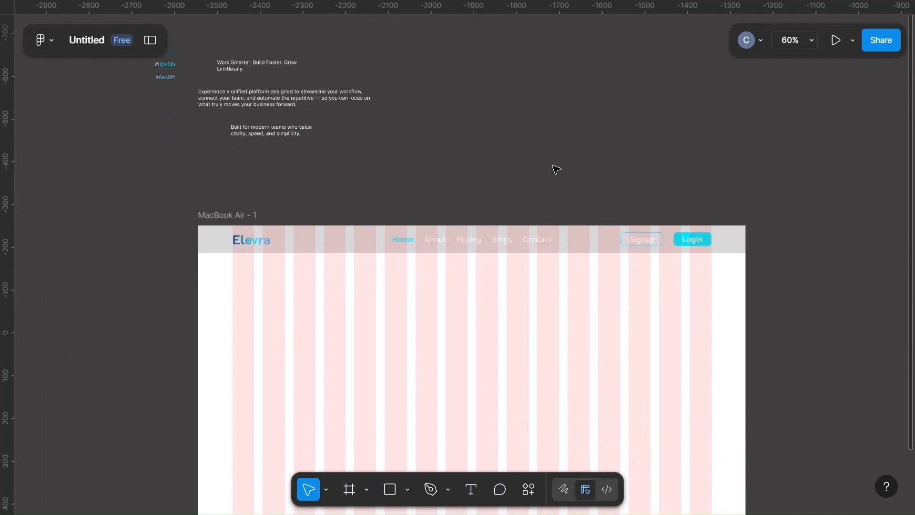
- Set the font of all five header menu items, Home through Contact, to Karla
{"action": "left_click", "coordinate": [469, 240]}
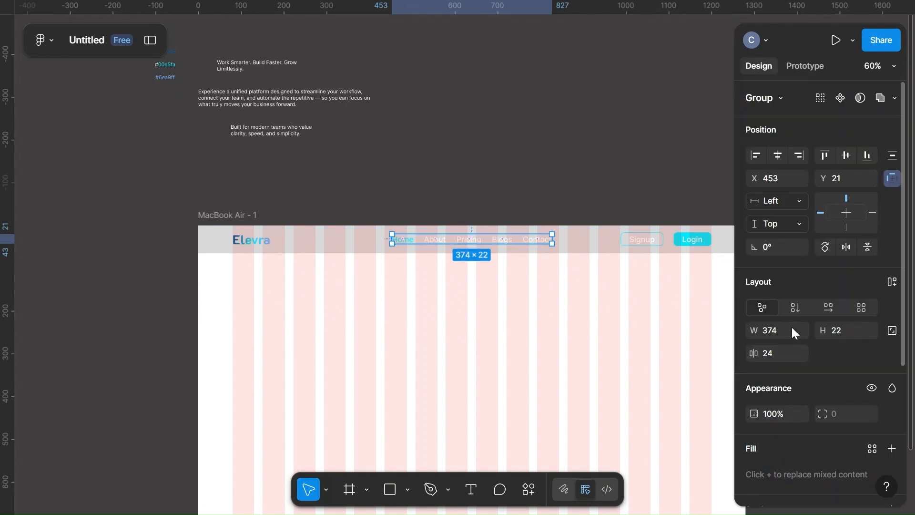
{"action": "scroll", "coordinate": [797, 393], "scroll_direction": "down", "scroll_amount": 3}
{"action": "scroll", "coordinate": [797, 393], "scroll_direction": "down", "scroll_amount": 1}
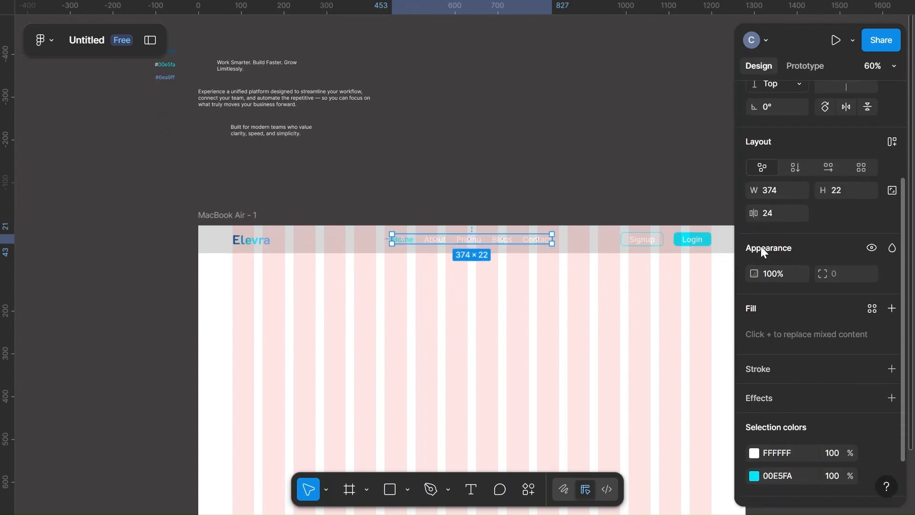
{"action": "double_click", "coordinate": [505, 242]}
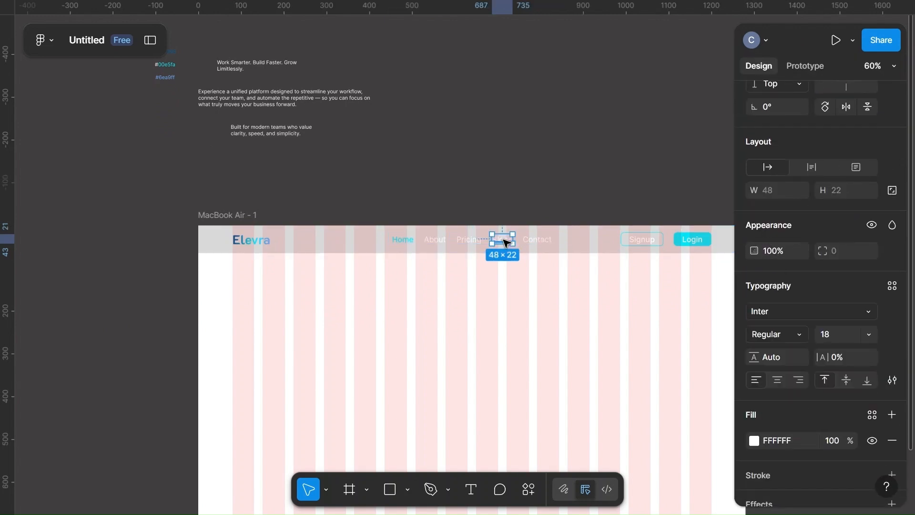
{"action": "key", "text": "ctrl+a"}
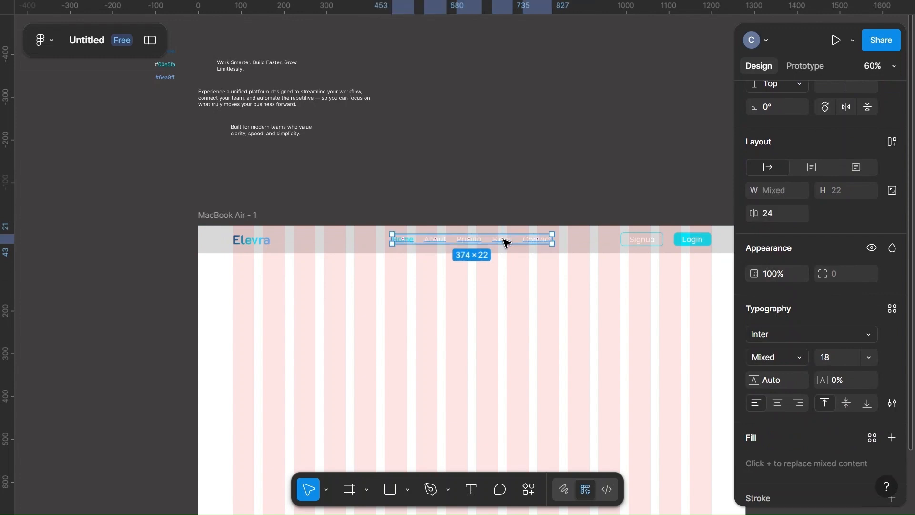
{"action": "left_click", "coordinate": [777, 332]}
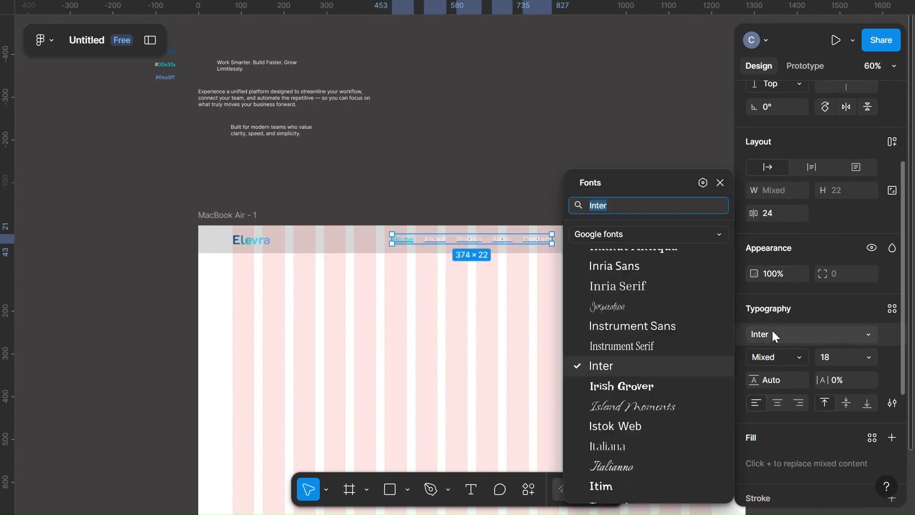
{"action": "scroll", "coordinate": [623, 354], "scroll_direction": "down", "scroll_amount": 3}
{"action": "scroll", "coordinate": [622, 353], "scroll_direction": "down", "scroll_amount": 20}
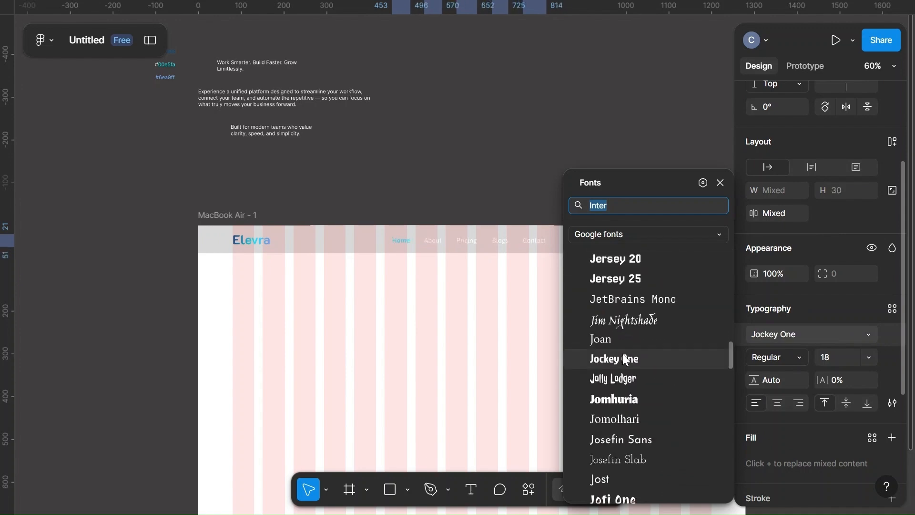
{"action": "scroll", "coordinate": [622, 353], "scroll_direction": "down", "scroll_amount": 6}
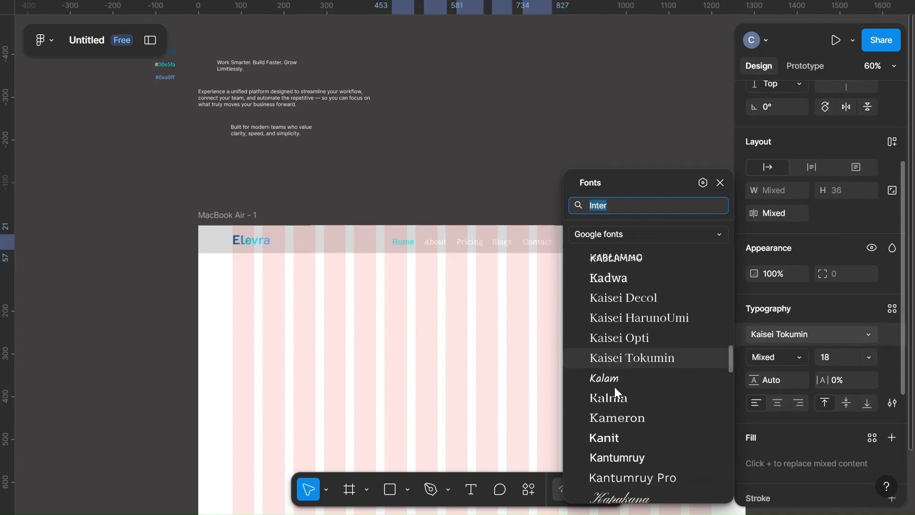
{"action": "scroll", "coordinate": [604, 437], "scroll_direction": "down", "scroll_amount": 3}
{"action": "scroll", "coordinate": [604, 438], "scroll_direction": "down", "scroll_amount": 1}
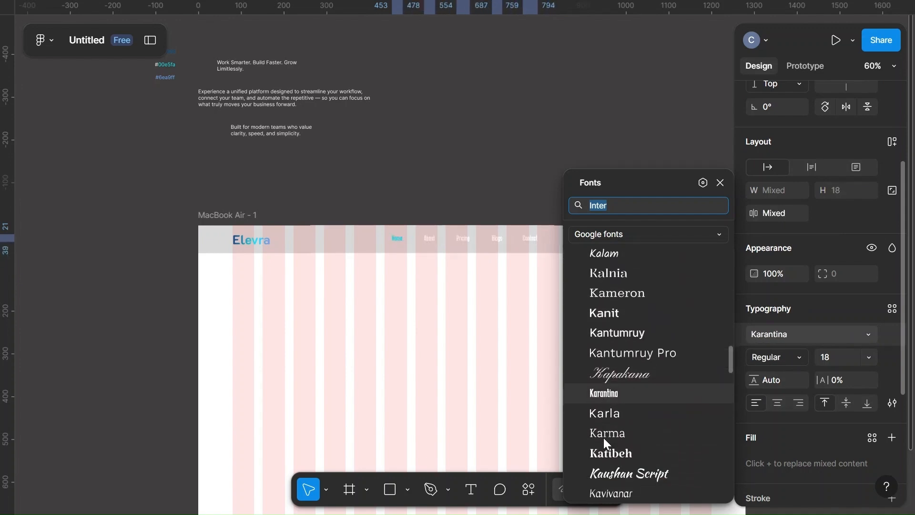
{"action": "left_click", "coordinate": [606, 413]}
{"action": "left_click", "coordinate": [606, 411]}
{"action": "left_click", "coordinate": [523, 188]}
- Set the font of the Signup and Login button labels to Karla
{"action": "scroll", "coordinate": [527, 192], "scroll_direction": "up", "scroll_amount": 5}
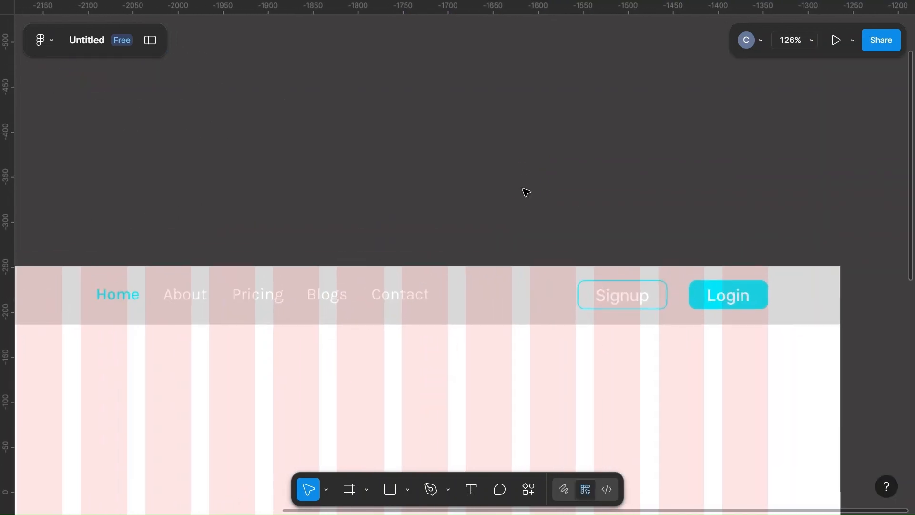
{"action": "left_click", "coordinate": [618, 298]}
{"action": "left_click", "coordinate": [618, 298]}
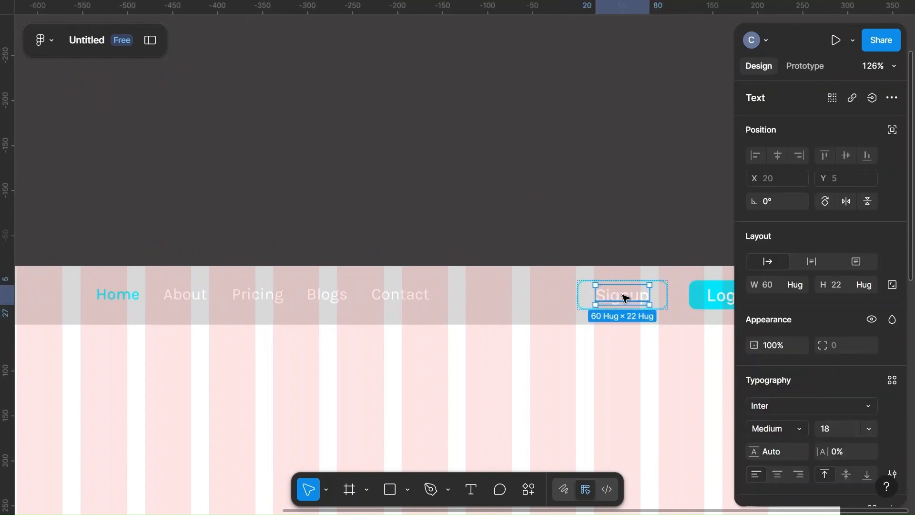
{"action": "left_click", "coordinate": [719, 296], "text": "shift"}
{"action": "left_click", "coordinate": [787, 403]}
{"action": "key", "text": "Up"}
{"action": "key", "text": "Up"}
{"action": "key", "text": "Up"}
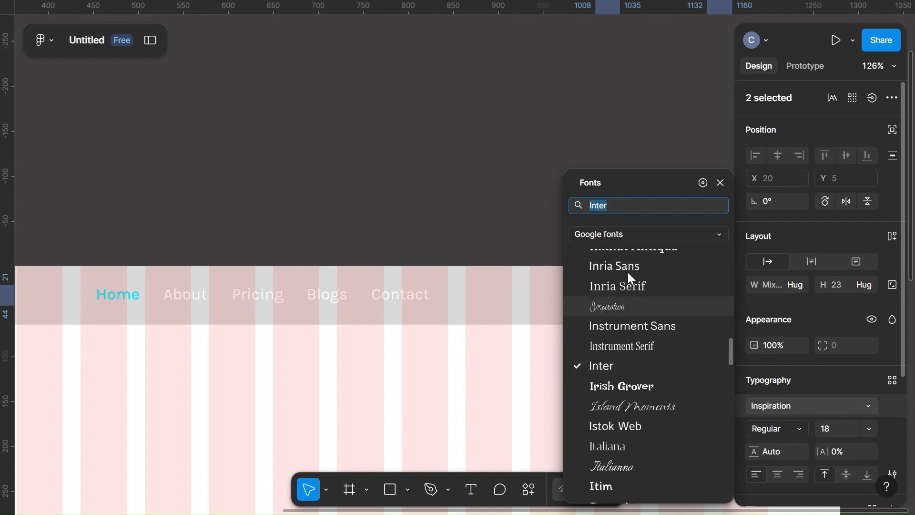
{"action": "type", "text": "karla"}
{"action": "left_click", "coordinate": [635, 231]}
{"action": "left_click", "coordinate": [507, 208]}
- Set the font of the Elevra logo text in the header to Karla
{"action": "scroll", "coordinate": [507, 210], "scroll_direction": "down", "scroll_amount": 5}
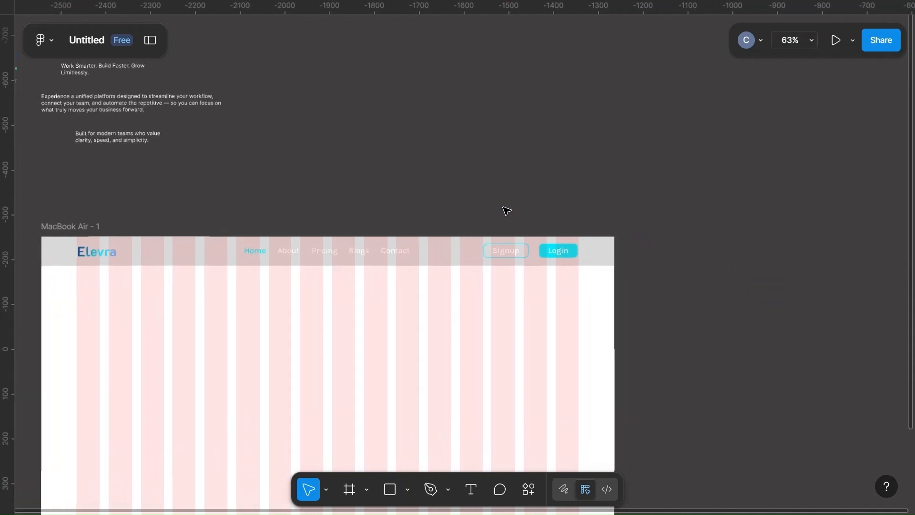
{"action": "scroll", "coordinate": [507, 211], "scroll_direction": "left", "scroll_amount": 5}
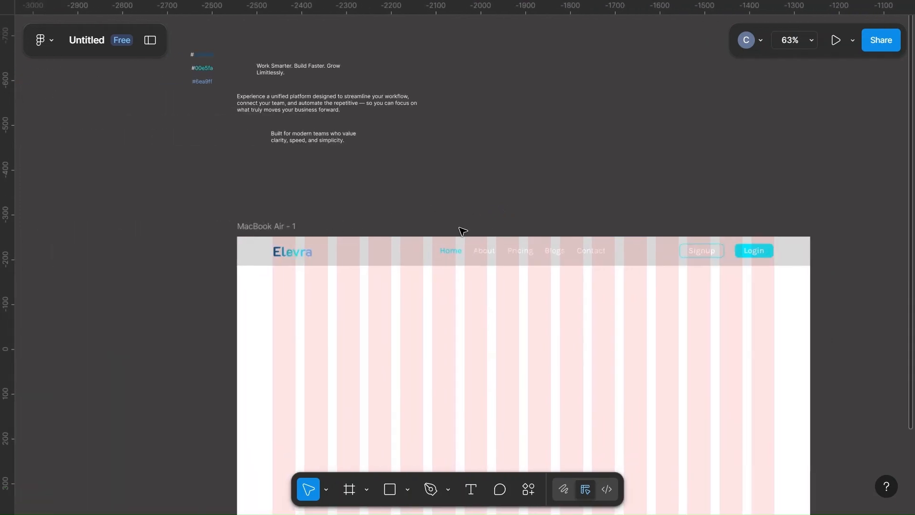
{"action": "left_click", "coordinate": [292, 251]}
{"action": "left_click", "coordinate": [782, 391]}
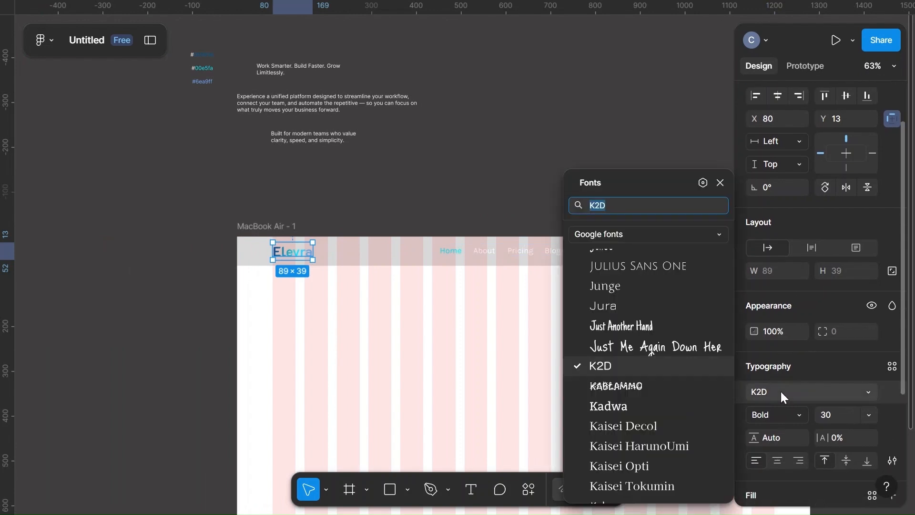
{"action": "type", "text": "karla"}
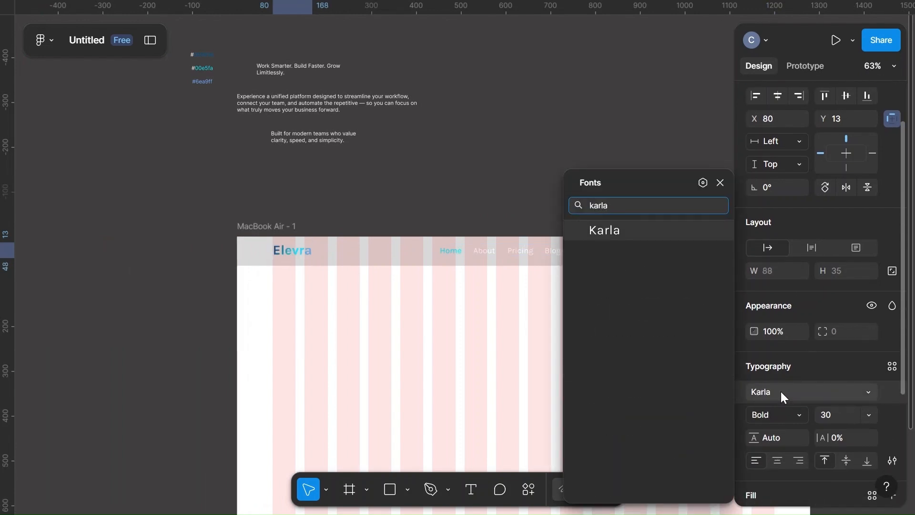
{"action": "left_click", "coordinate": [627, 235]}
{"action": "left_click", "coordinate": [519, 210]}
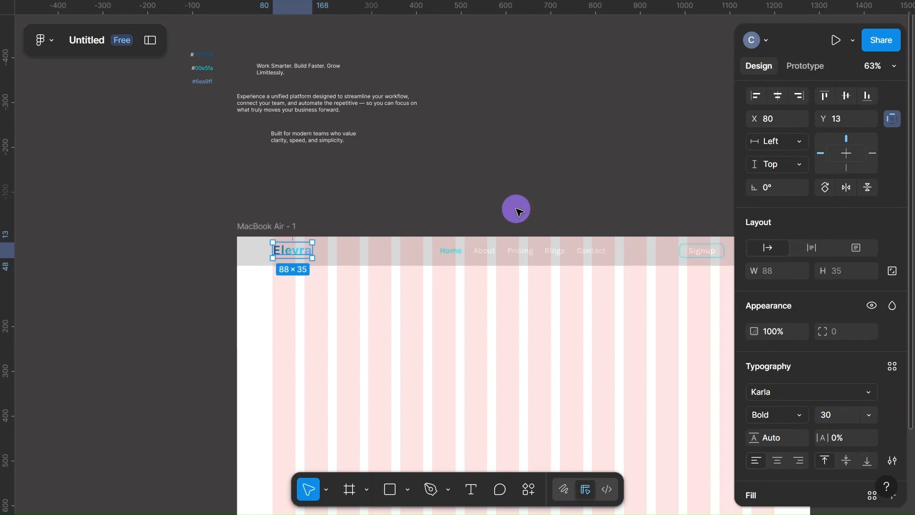
- Try a dark navy fill on the MacBook Air frame, starting from the page color 005996 and darkening it to 02263E
{"action": "scroll", "coordinate": [567, 211], "scroll_direction": "right", "scroll_amount": 3}
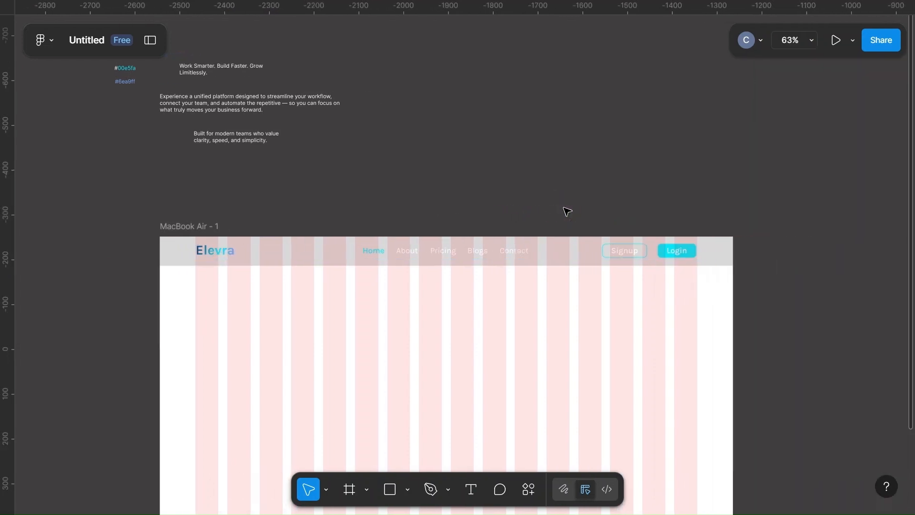
{"action": "scroll", "coordinate": [567, 212], "scroll_direction": "down", "scroll_amount": 2}
{"action": "scroll", "coordinate": [566, 211], "scroll_direction": "down", "scroll_amount": 3, "text": "ctrl"}
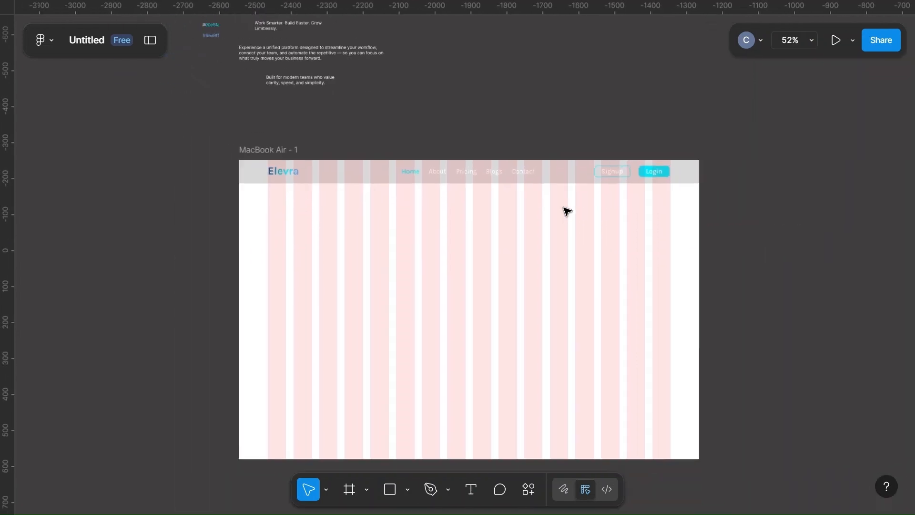
{"action": "scroll", "coordinate": [538, 214], "scroll_direction": "up", "scroll_amount": 2}
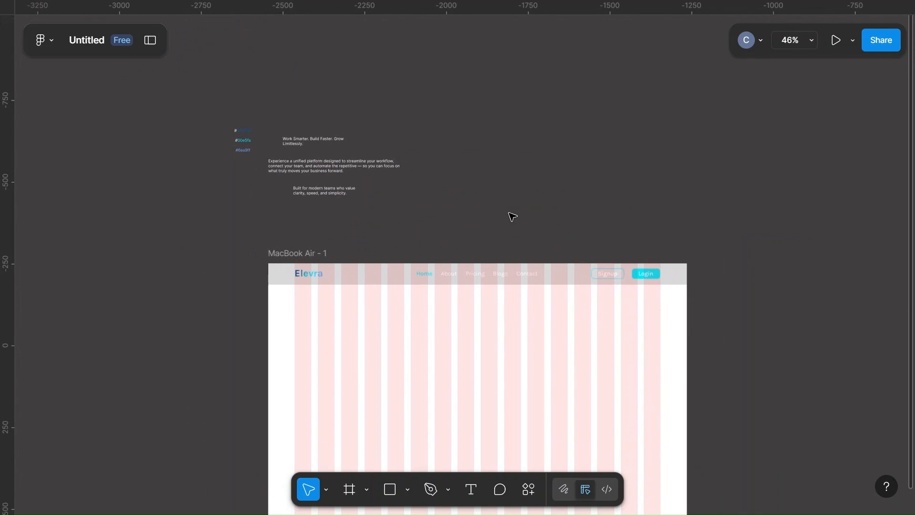
{"action": "left_click", "coordinate": [291, 254]}
{"action": "left_click", "coordinate": [755, 456]}
{"action": "left_click", "coordinate": [650, 486]}
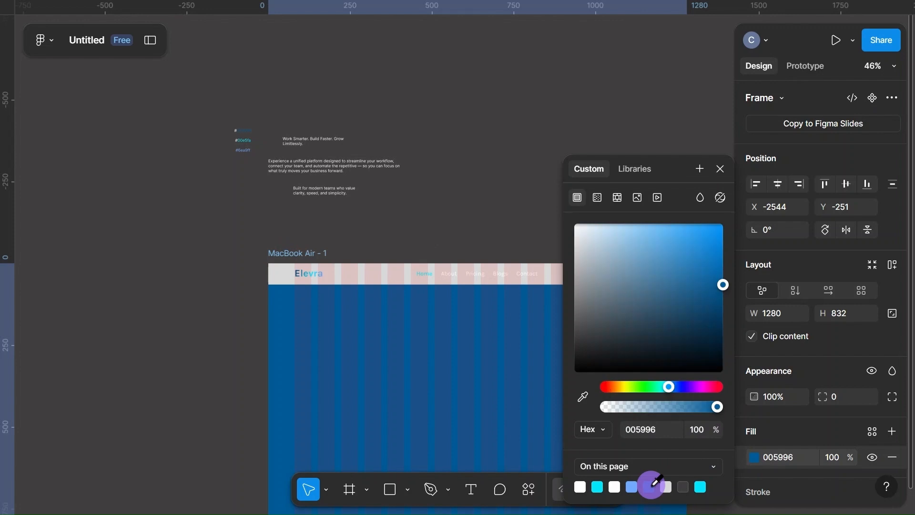
{"action": "scroll", "coordinate": [505, 310], "scroll_direction": "right", "scroll_amount": 2}
{"action": "scroll", "coordinate": [512, 313], "scroll_direction": "down", "scroll_amount": 2}
{"action": "left_click_drag", "start_coordinate": [721, 281], "coordinate": [717, 342]}
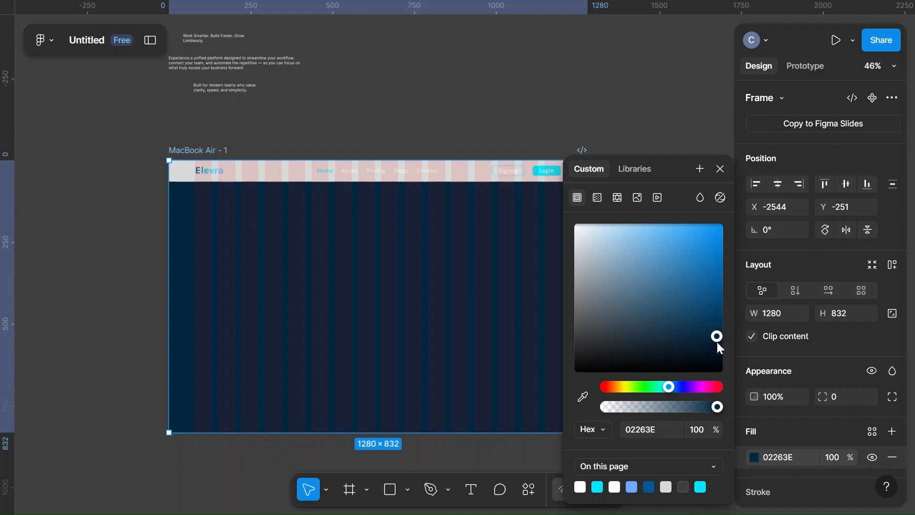
- Hide the MacBook Air frame's 16-column layout guide and set the frame's fill to white FFFFFF
{"action": "scroll", "coordinate": [815, 400], "scroll_direction": "down", "scroll_amount": 4}
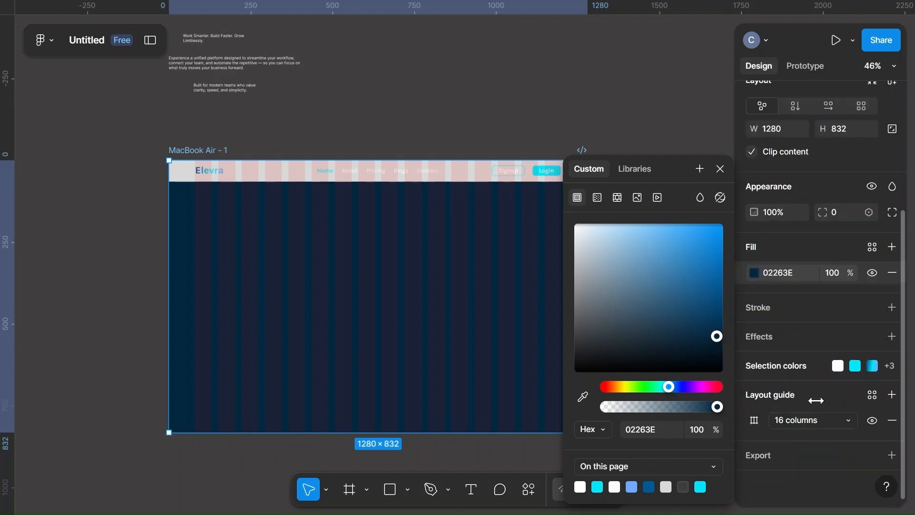
{"action": "left_click", "coordinate": [875, 420]}
{"action": "left_click_drag", "start_coordinate": [716, 342], "coordinate": [574, 215]}
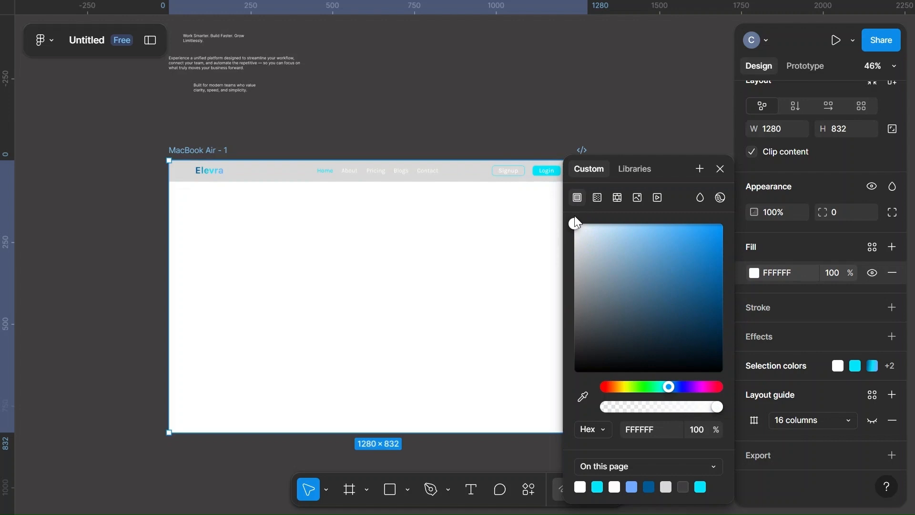
{"action": "left_click", "coordinate": [581, 96]}
- Set the text color of the About, Pricing, Blogs and Contact menu items to dark blue 005996
{"action": "scroll", "coordinate": [546, 91], "scroll_direction": "up", "scroll_amount": 3}
{"action": "left_click", "coordinate": [227, 135]}
{"action": "double_click", "coordinate": [229, 136]}
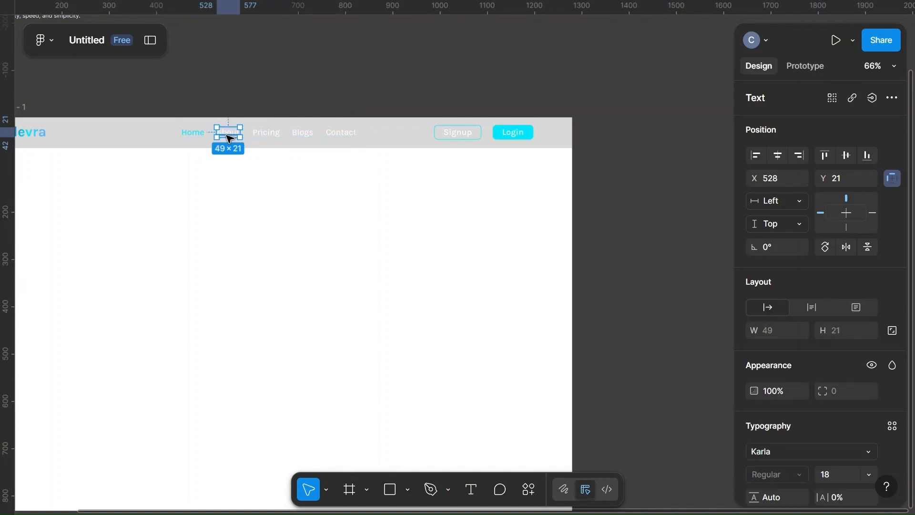
{"action": "left_click", "coordinate": [271, 131], "text": "shift"}
{"action": "left_click", "coordinate": [300, 133], "text": "shift"}
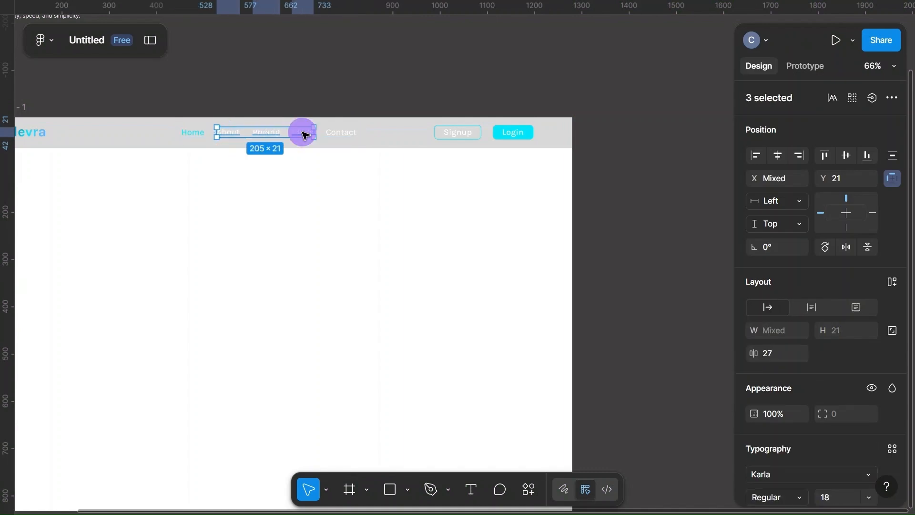
{"action": "left_click", "coordinate": [339, 136], "text": "shift"}
{"action": "scroll", "coordinate": [813, 370], "scroll_direction": "down", "scroll_amount": 5}
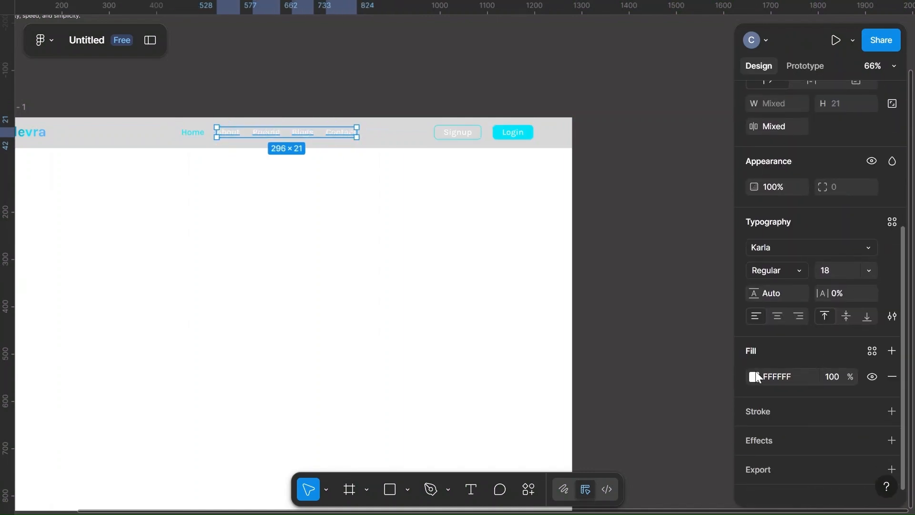
{"action": "left_click", "coordinate": [754, 376]}
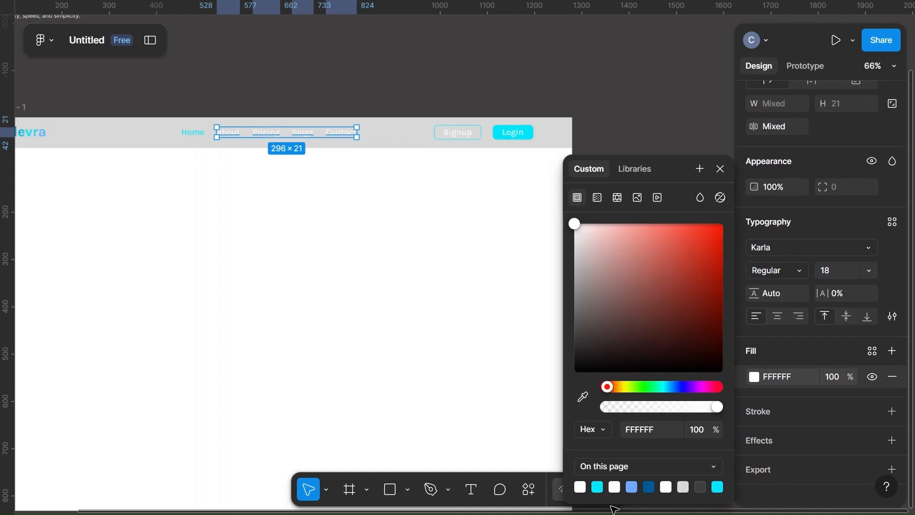
{"action": "left_click", "coordinate": [649, 486]}
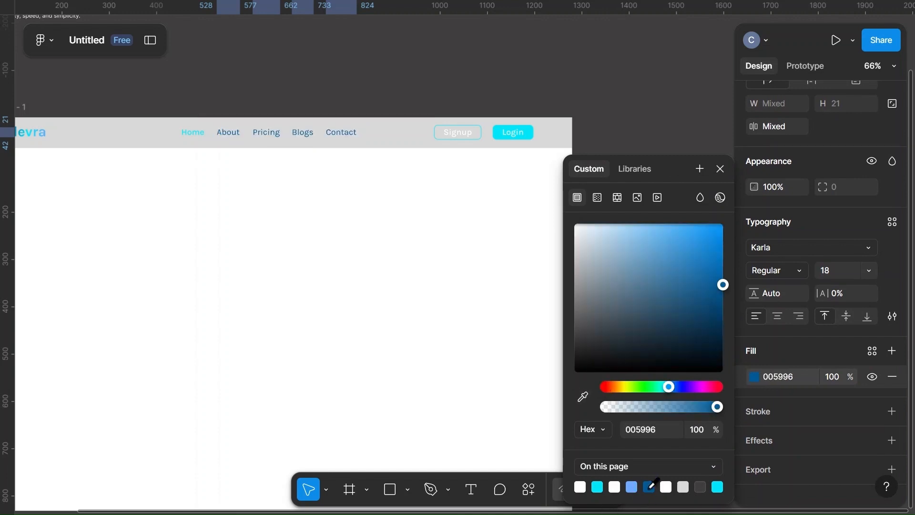
{"action": "left_click", "coordinate": [651, 130]}
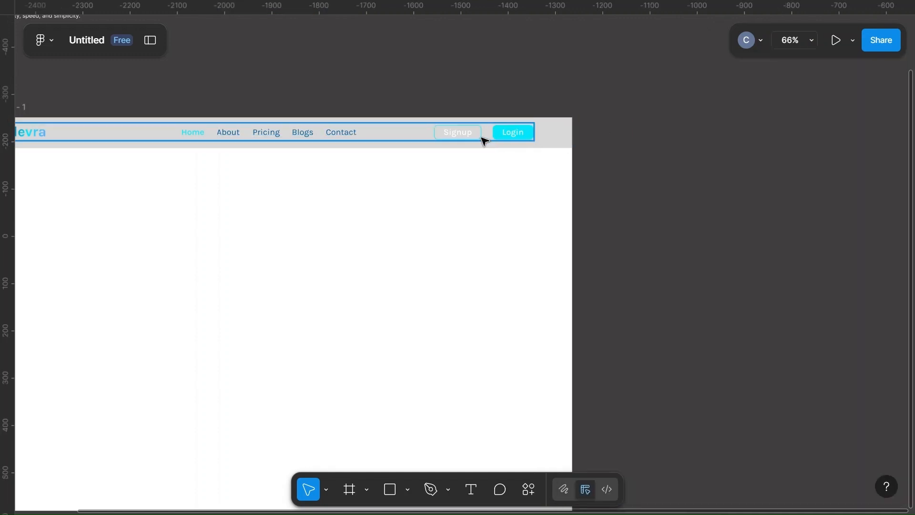
- Set the Signup button's label color to dark blue 005996
{"action": "left_click", "coordinate": [459, 132]}
{"action": "double_click", "coordinate": [459, 133]}
{"action": "scroll", "coordinate": [764, 348], "scroll_direction": "down", "scroll_amount": 4}
{"action": "left_click", "coordinate": [753, 365]}
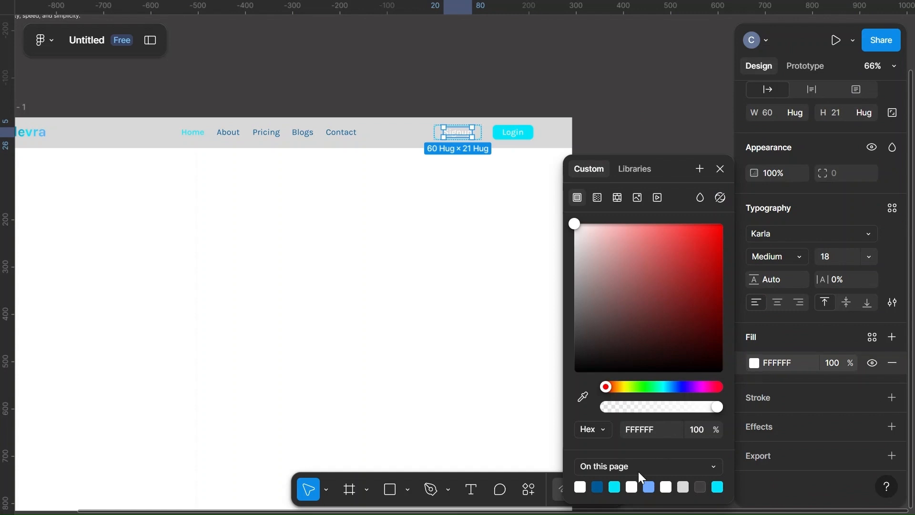
{"action": "left_click", "coordinate": [597, 487]}
{"action": "left_click", "coordinate": [646, 97]}
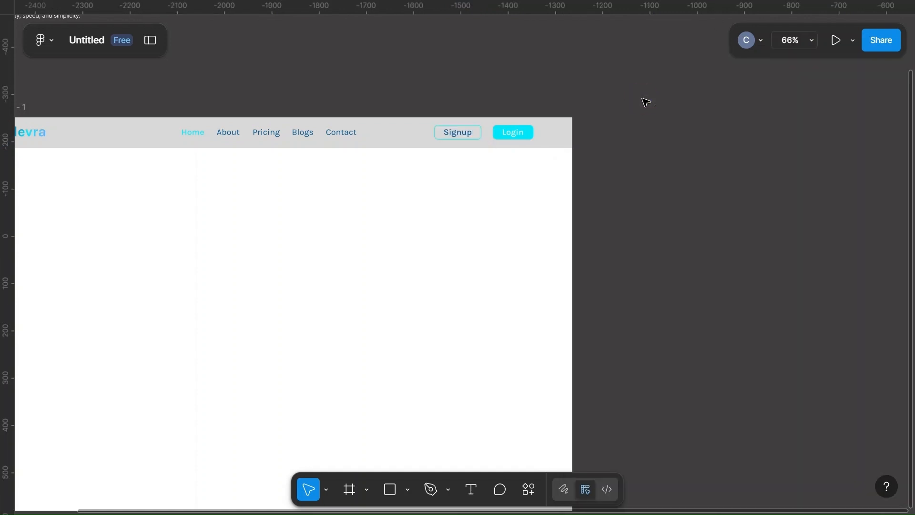
- Set the Signup button's stroke color to dark blue 005996 from the page colors
{"action": "scroll", "coordinate": [646, 100], "scroll_direction": "left", "scroll_amount": 5}
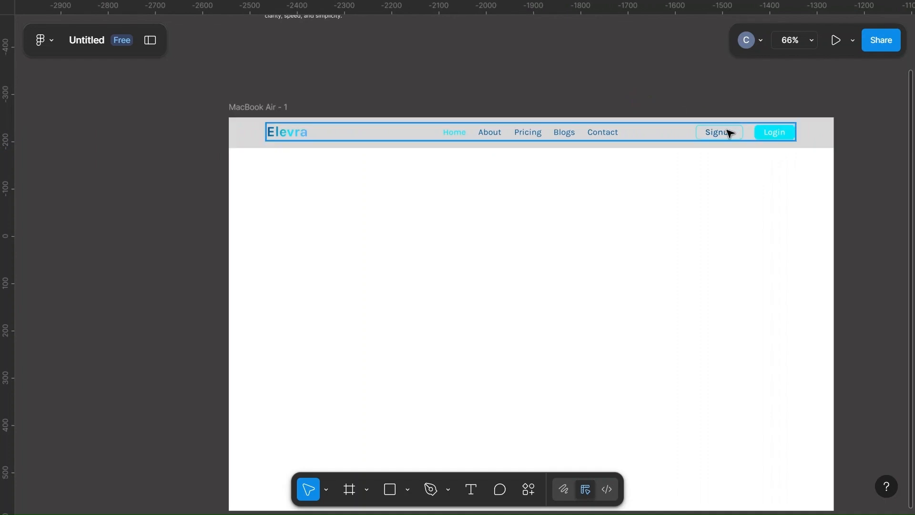
{"action": "scroll", "coordinate": [710, 134], "scroll_direction": "right", "scroll_amount": 1}
{"action": "scroll", "coordinate": [705, 133], "scroll_direction": "up", "scroll_amount": 5}
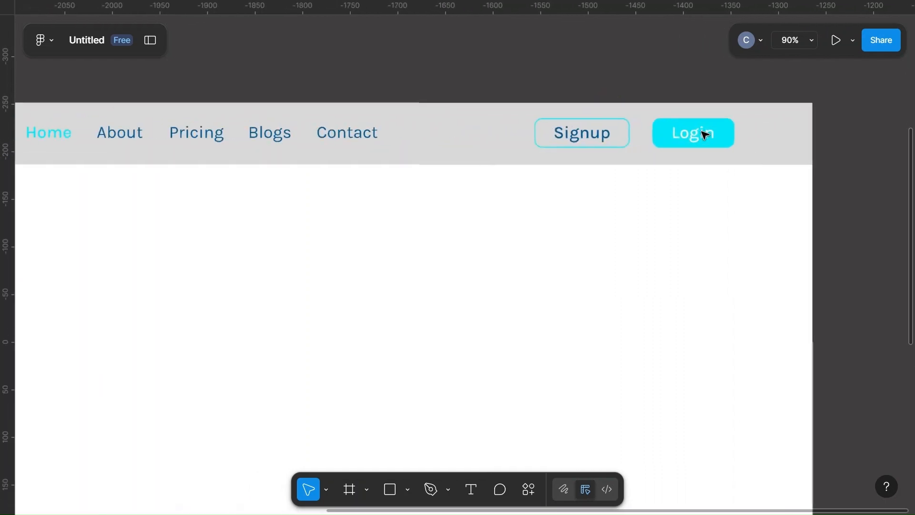
{"action": "double_click", "coordinate": [567, 123]}
{"action": "scroll", "coordinate": [767, 332], "scroll_direction": "down", "scroll_amount": 6}
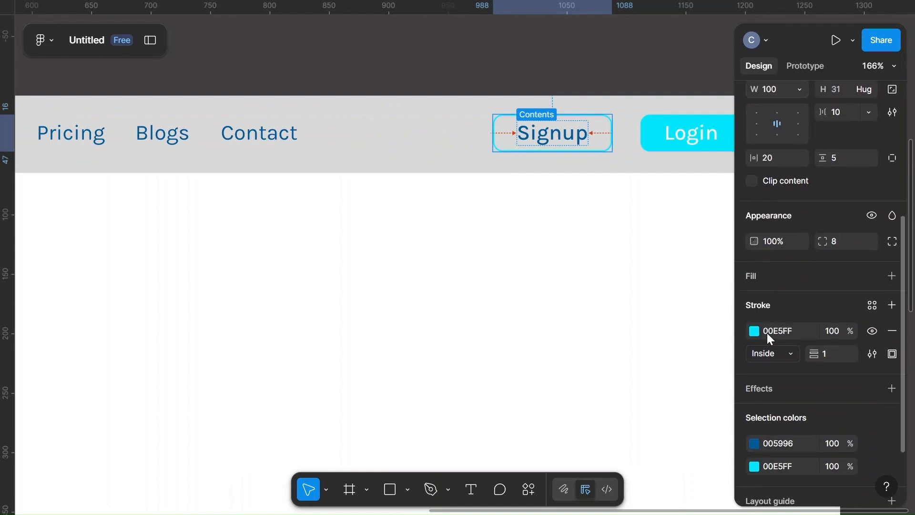
{"action": "left_click", "coordinate": [754, 308]}
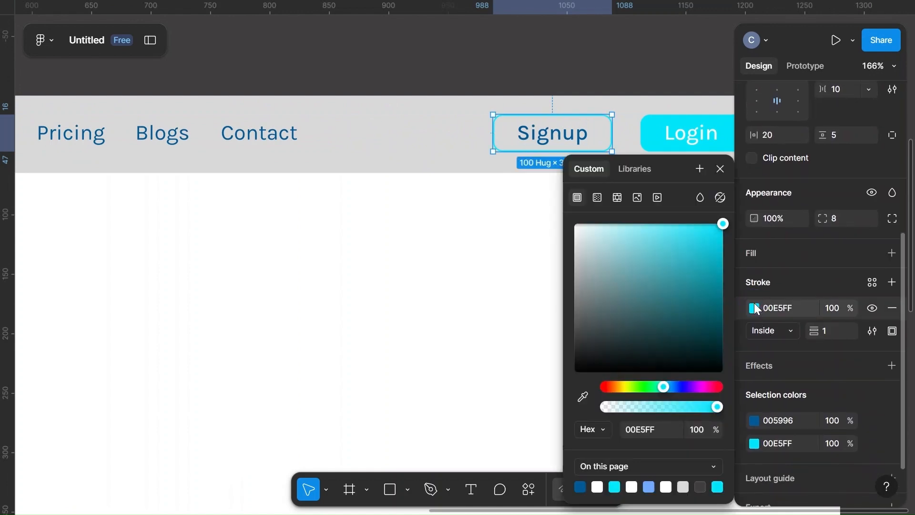
{"action": "left_click", "coordinate": [580, 486]}
- Set the Login button's fill to dark blue 005996 and deselect it
{"action": "scroll", "coordinate": [529, 267], "scroll_direction": "right", "scroll_amount": 3}
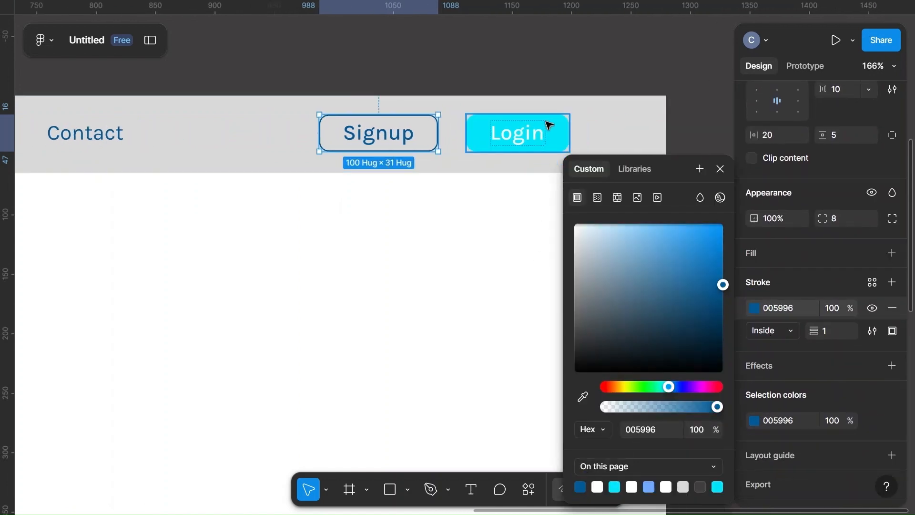
{"action": "left_click", "coordinate": [567, 123]}
{"action": "scroll", "coordinate": [785, 419], "scroll_direction": "down", "scroll_amount": 1}
{"action": "left_click", "coordinate": [770, 365]}
{"action": "left_click", "coordinate": [756, 368]}
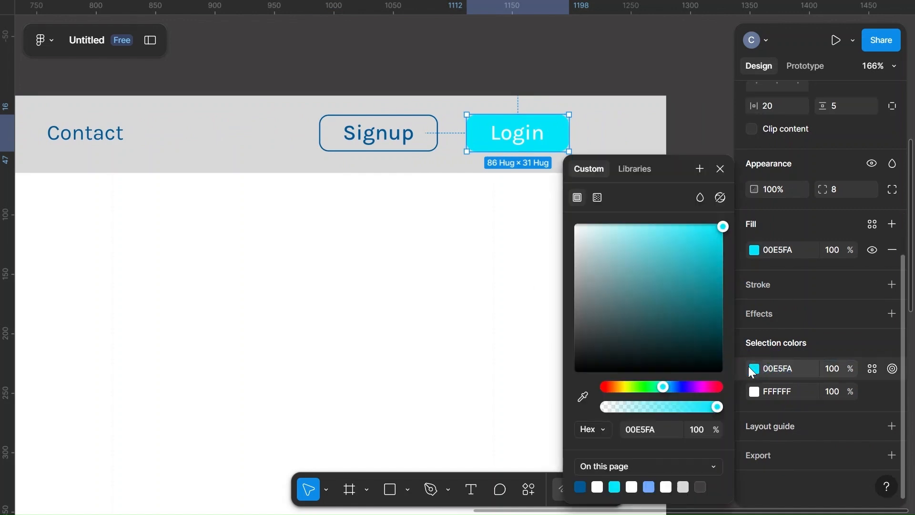
{"action": "left_click", "coordinate": [581, 486]}
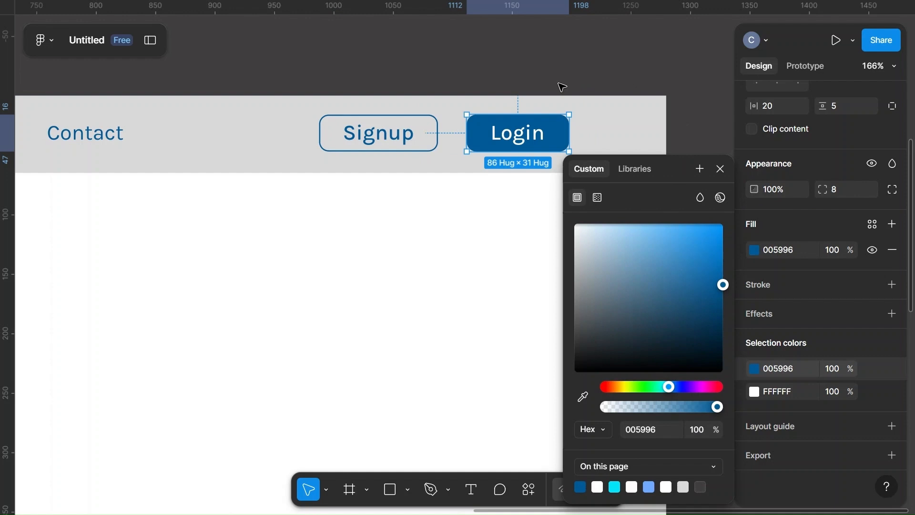
{"action": "scroll", "coordinate": [561, 86], "scroll_direction": "left", "scroll_amount": 10}
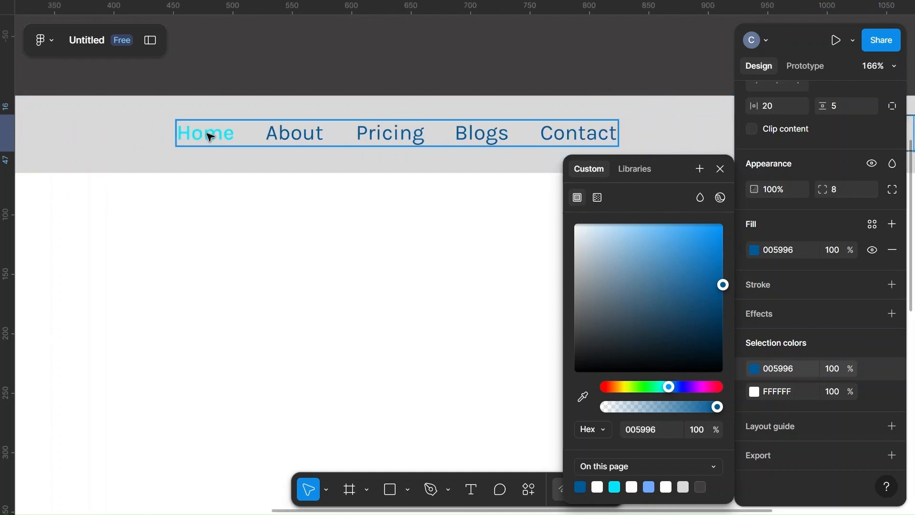
{"action": "left_click", "coordinate": [417, 66]}
{"action": "left_click", "coordinate": [417, 66]}
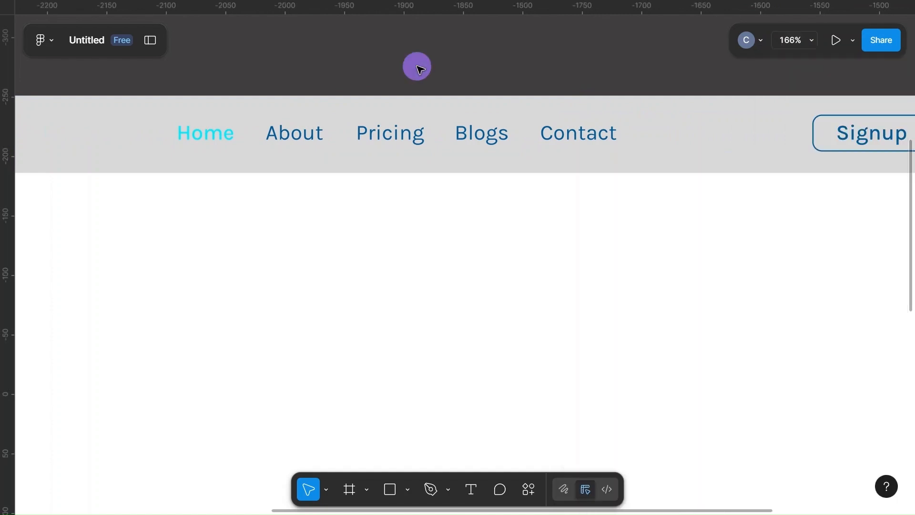
- Set the Login button's label color to cyan 00E5FA
{"action": "scroll", "coordinate": [420, 69], "scroll_direction": "down", "scroll_amount": 5}
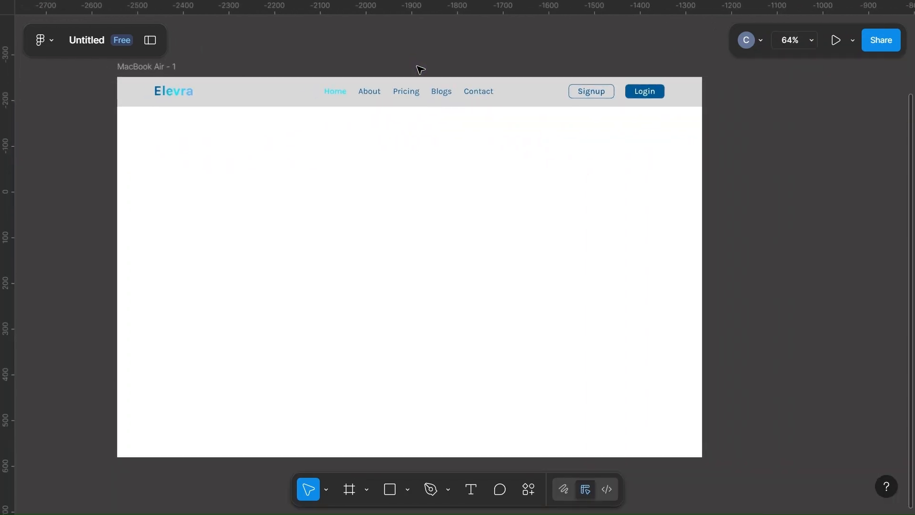
{"action": "left_click", "coordinate": [646, 93]}
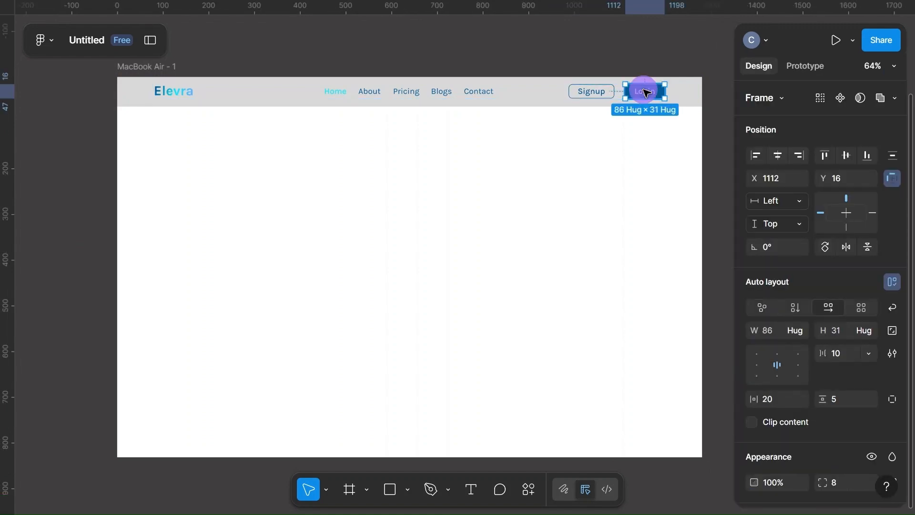
{"action": "left_click", "coordinate": [647, 93]}
{"action": "scroll", "coordinate": [798, 333], "scroll_direction": "down", "scroll_amount": 5}
{"action": "left_click", "coordinate": [754, 362]}
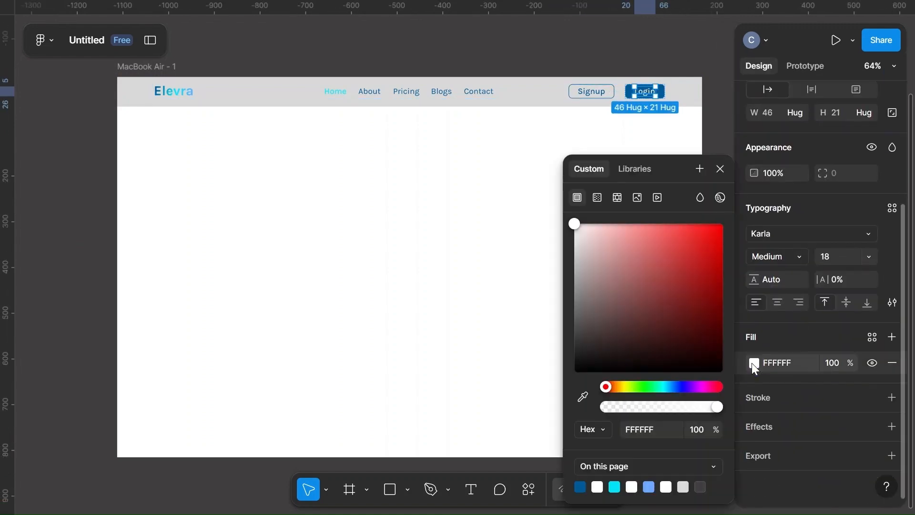
{"action": "left_click", "coordinate": [615, 485]}
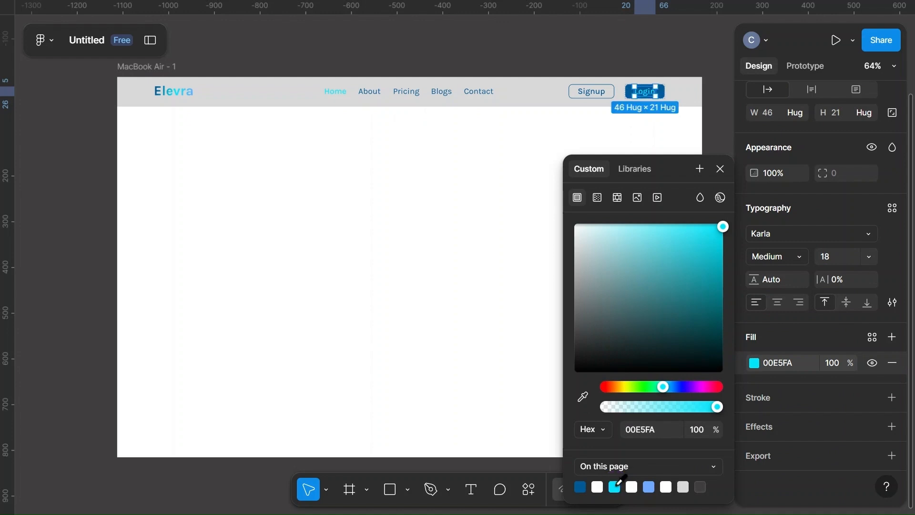
{"action": "left_click", "coordinate": [542, 148]}
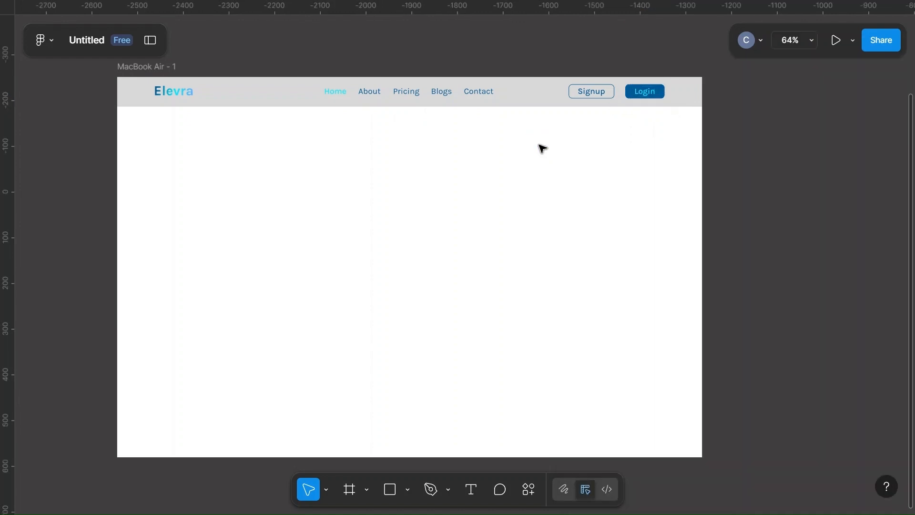
- Remove the gray D9D9D9 fill from the header's 1280 × 65 background rectangle
{"action": "scroll", "coordinate": [543, 148], "scroll_direction": "left", "scroll_amount": 3}
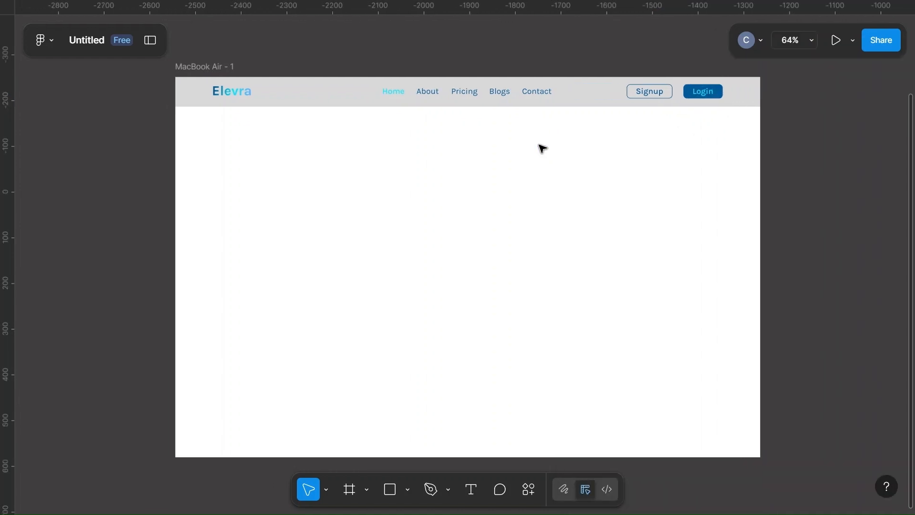
{"action": "left_click", "coordinate": [601, 99]}
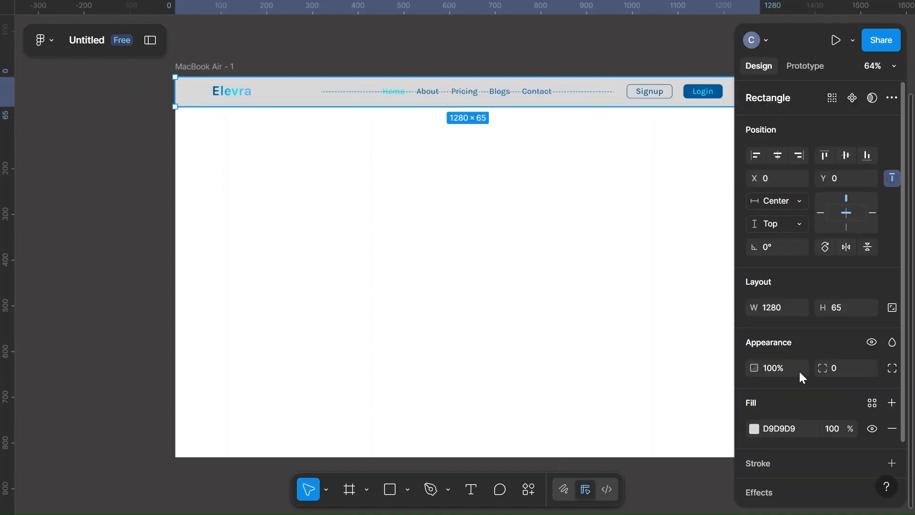
{"action": "left_click", "coordinate": [888, 426]}
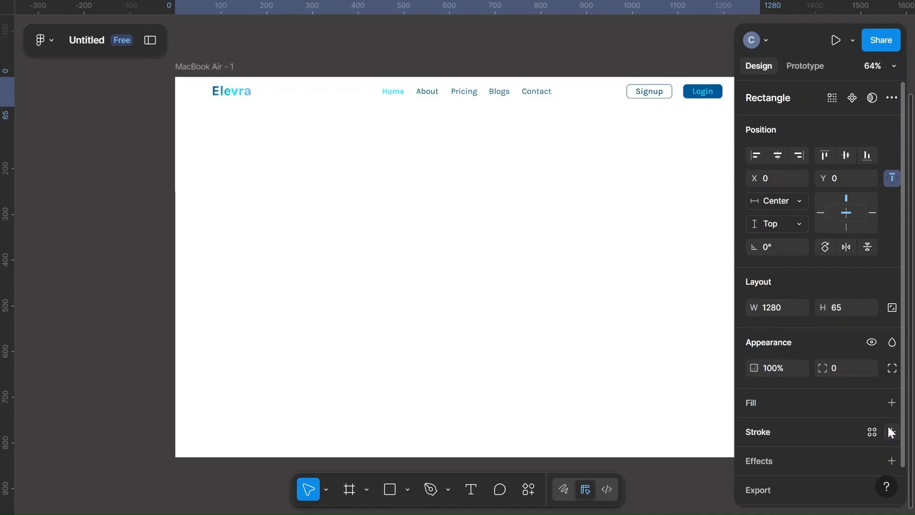
{"action": "scroll", "coordinate": [591, 237], "scroll_direction": "right", "scroll_amount": 5}
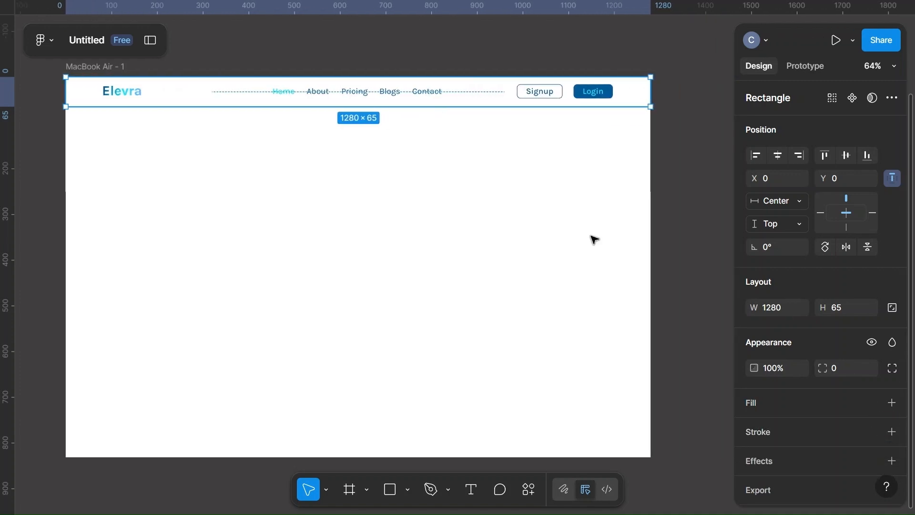
{"action": "left_click", "coordinate": [592, 290]}
- Show the MacBook Air frame's 16-column layout guide
{"action": "scroll", "coordinate": [368, 209], "scroll_direction": "left", "scroll_amount": 5}
{"action": "scroll", "coordinate": [368, 210], "scroll_direction": "up", "scroll_amount": 2}
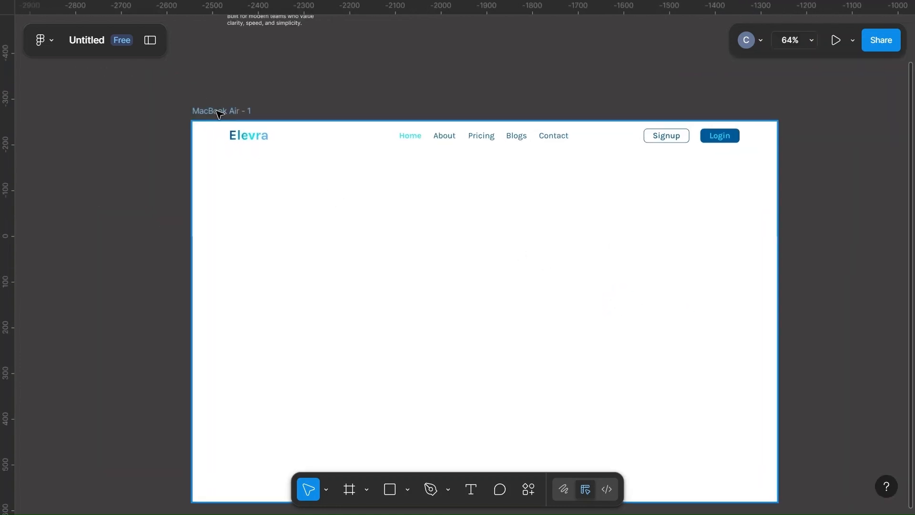
{"action": "left_click", "coordinate": [219, 110]}
{"action": "scroll", "coordinate": [760, 339], "scroll_direction": "down", "scroll_amount": 4}
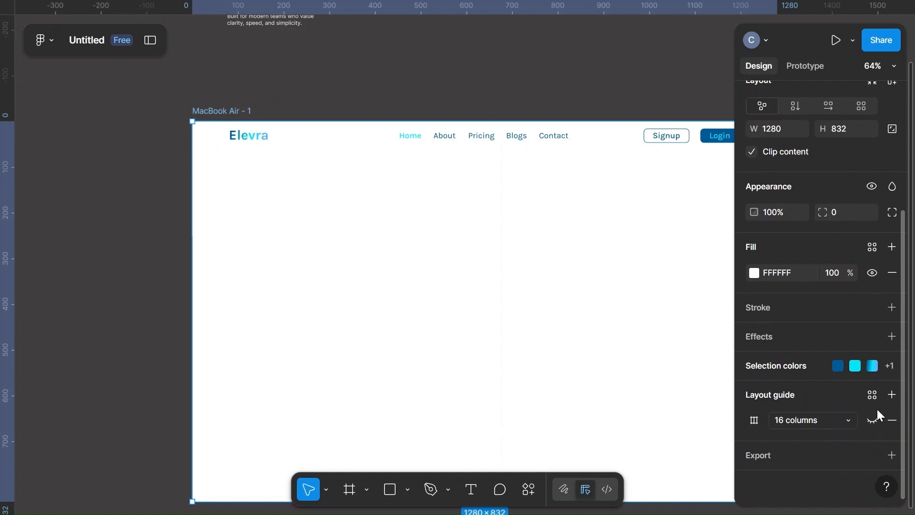
{"action": "left_click", "coordinate": [872, 419]}
{"action": "scroll", "coordinate": [578, 321], "scroll_direction": "right", "scroll_amount": 7}
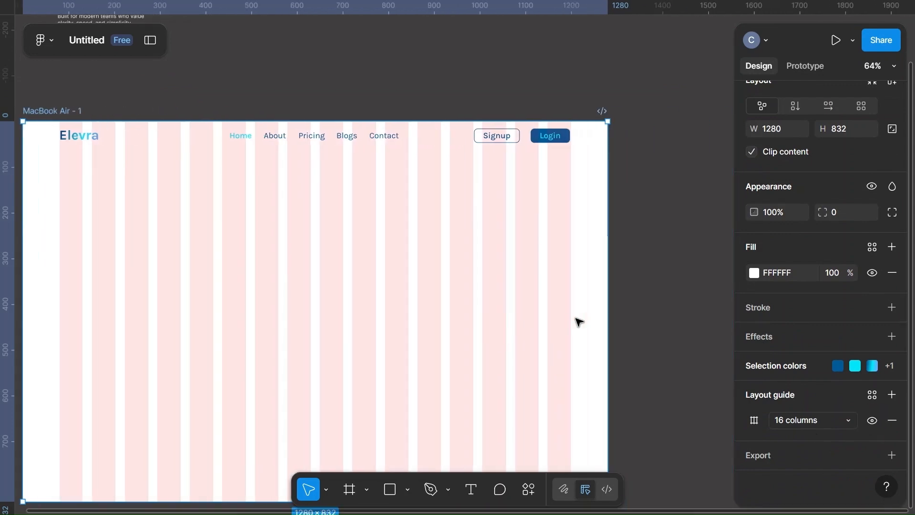
- Move the "Work Smarter. Build Faster. Grow Limitlessly." text away from the other copy, to the empty canvas above the MacBook Air frame
{"action": "scroll", "coordinate": [578, 322], "scroll_direction": "left", "scroll_amount": 10}
{"action": "scroll", "coordinate": [578, 322], "scroll_direction": "up", "scroll_amount": 7}
{"action": "left_click", "coordinate": [294, 125]}
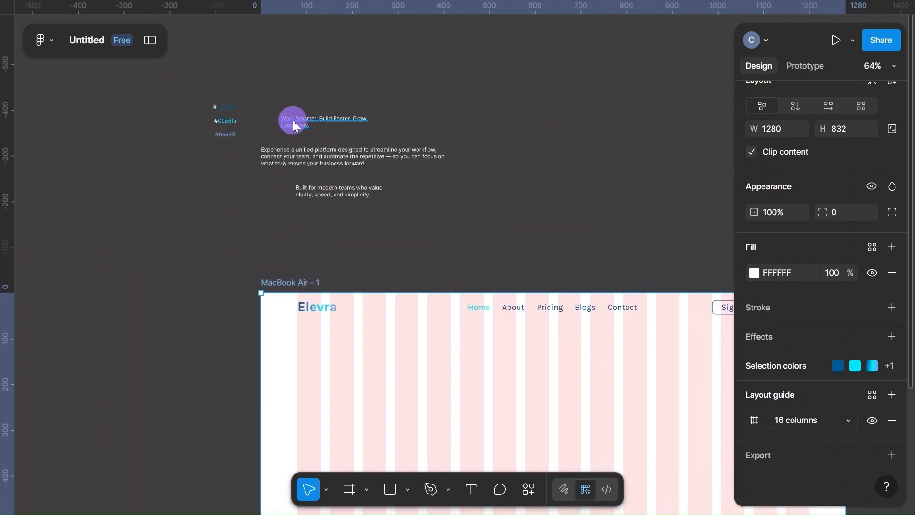
{"action": "left_click_drag", "start_coordinate": [294, 125], "coordinate": [585, 200]}
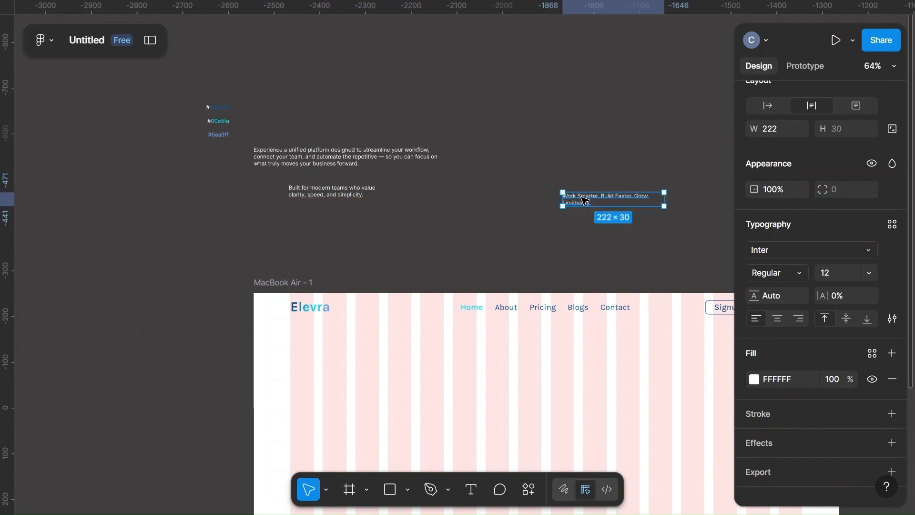
- Set the font of the "Work Smarter. Build Faster. Grow Limitlessly." text to Karla
{"action": "scroll", "coordinate": [585, 200], "scroll_direction": "right", "scroll_amount": 5}
{"action": "scroll", "coordinate": [584, 201], "scroll_direction": "down", "scroll_amount": 4}
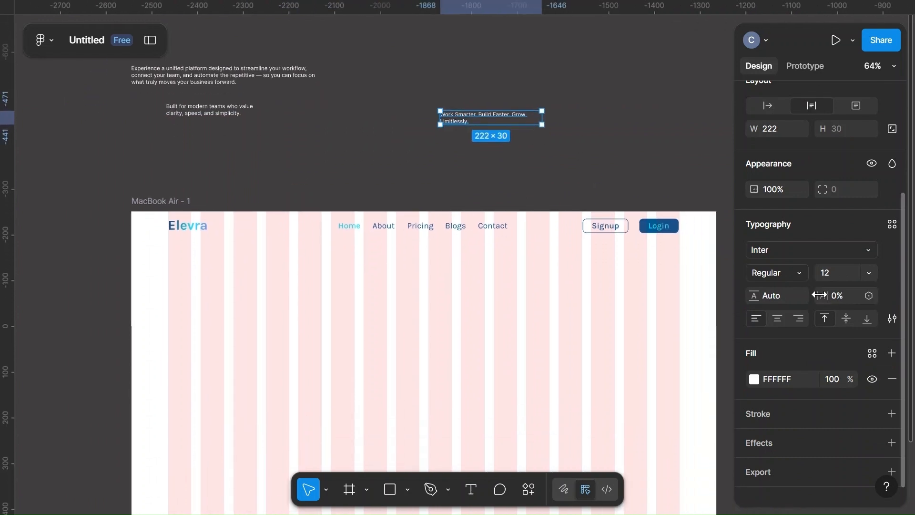
{"action": "left_click", "coordinate": [787, 246]}
{"action": "type", "text": "karla"}
{"action": "left_click", "coordinate": [610, 229]}
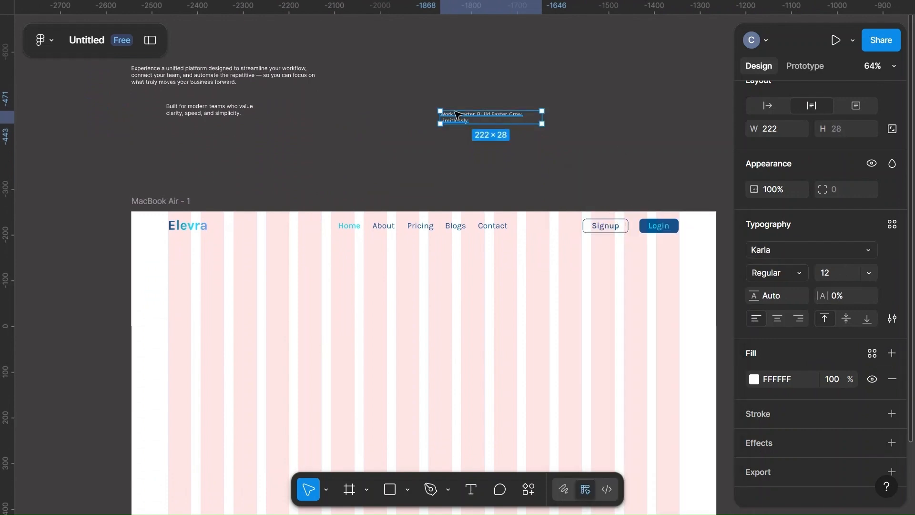
- Set the font of the "Experience a unified platform" and "Built for modern teams" paragraphs to Karla
{"action": "left_click", "coordinate": [224, 75]}
{"action": "left_click", "coordinate": [193, 112], "text": "shift"}
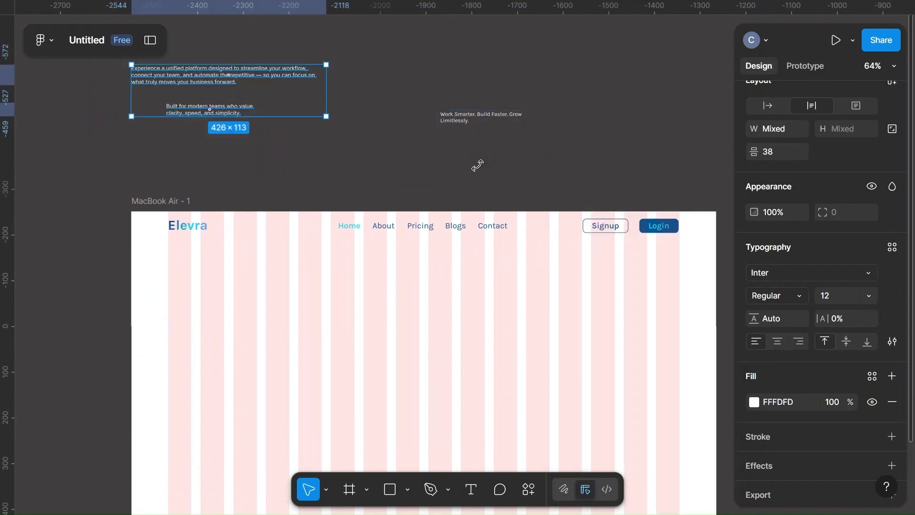
{"action": "scroll", "coordinate": [811, 352], "scroll_direction": "down", "scroll_amount": 2}
{"action": "left_click", "coordinate": [770, 227]}
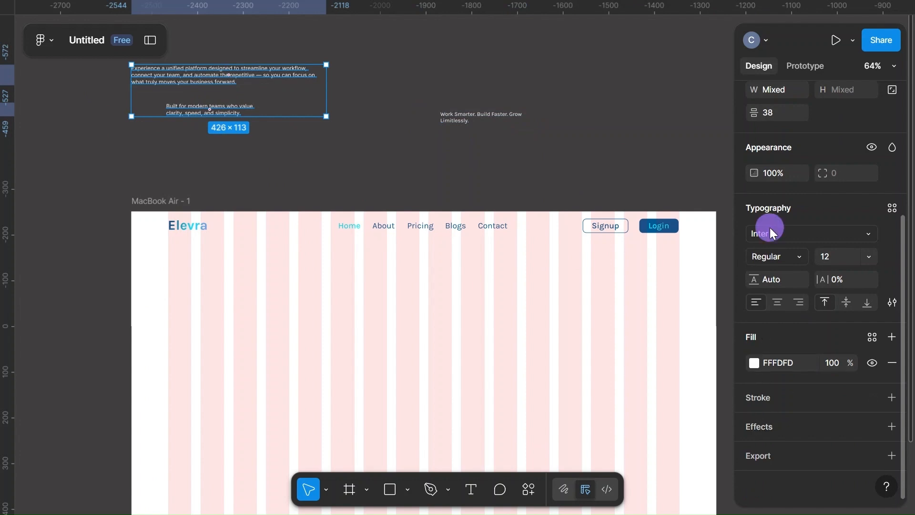
{"action": "type", "text": "kal"}
{"action": "key", "text": "BackSpace"}
{"action": "type", "text": "r"}
{"action": "left_click", "coordinate": [611, 248]}
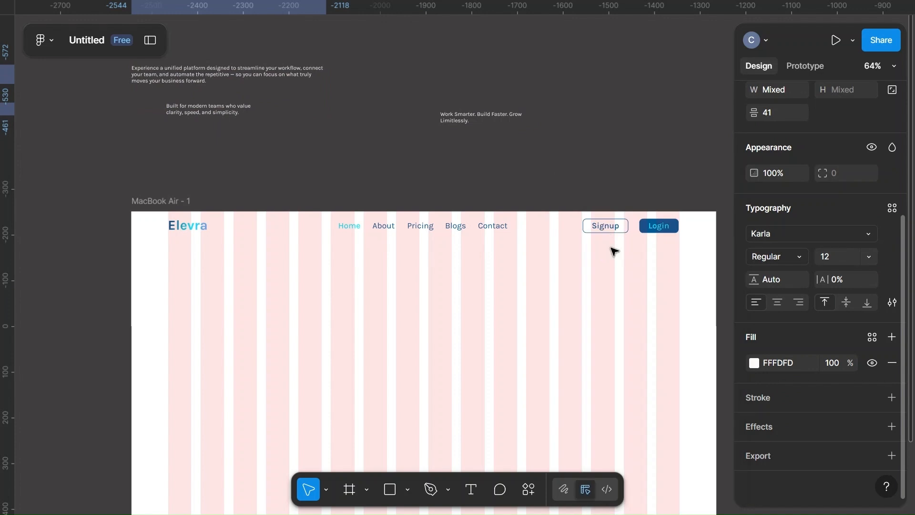
- Make the "Work Smarter. Build Faster. Grow Limitlessly." headline Bold with font size 50
{"action": "left_click", "coordinate": [587, 144]}
{"action": "left_click", "coordinate": [500, 118]}
{"action": "scroll", "coordinate": [839, 382], "scroll_direction": "down", "scroll_amount": 3}
{"action": "left_click", "coordinate": [793, 322]}
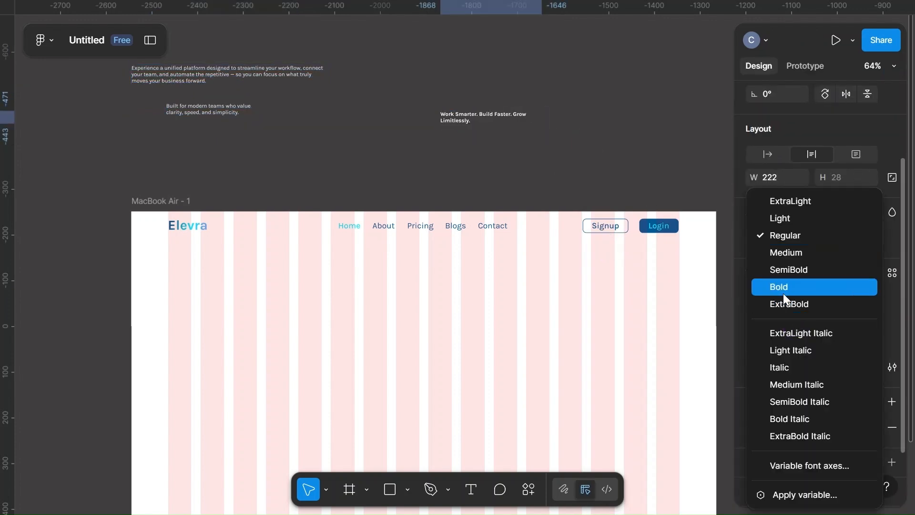
{"action": "left_click", "coordinate": [782, 293]}
{"action": "left_click", "coordinate": [836, 328]}
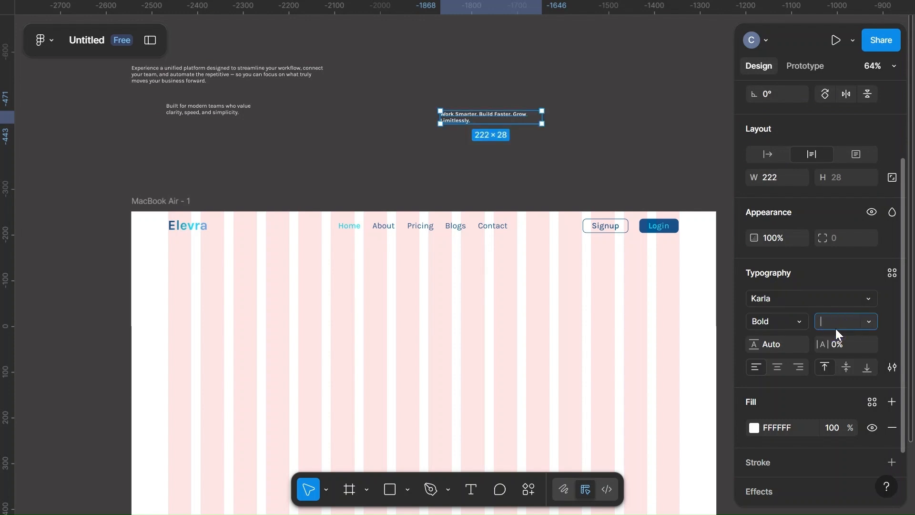
{"action": "type", "text": "50"}
{"action": "left_click", "coordinate": [672, 158]}
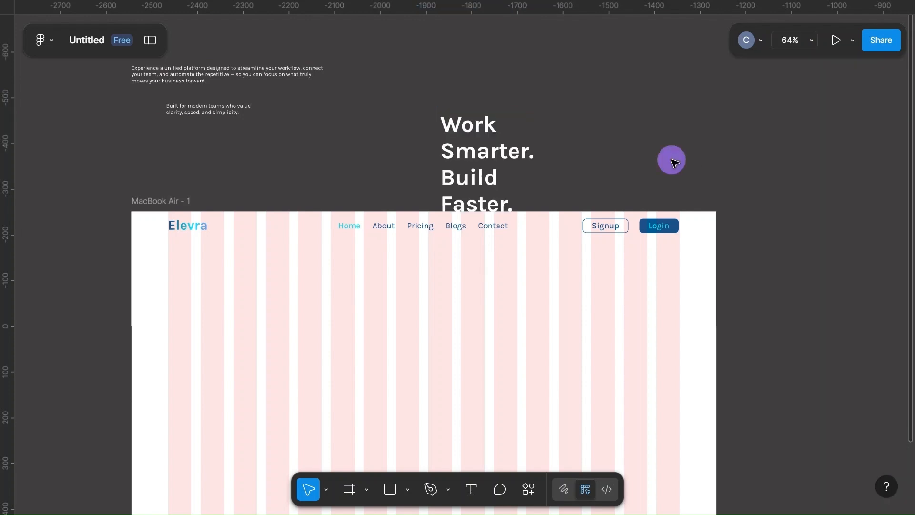
- Widen the headline's text box to about 706 so it fits on two lines, and center-align its text
{"action": "left_click", "coordinate": [482, 167]}
{"action": "left_click_drag", "start_coordinate": [542, 186], "coordinate": [763, 166]}
{"action": "scroll", "coordinate": [794, 462], "scroll_direction": "down", "scroll_amount": 2}
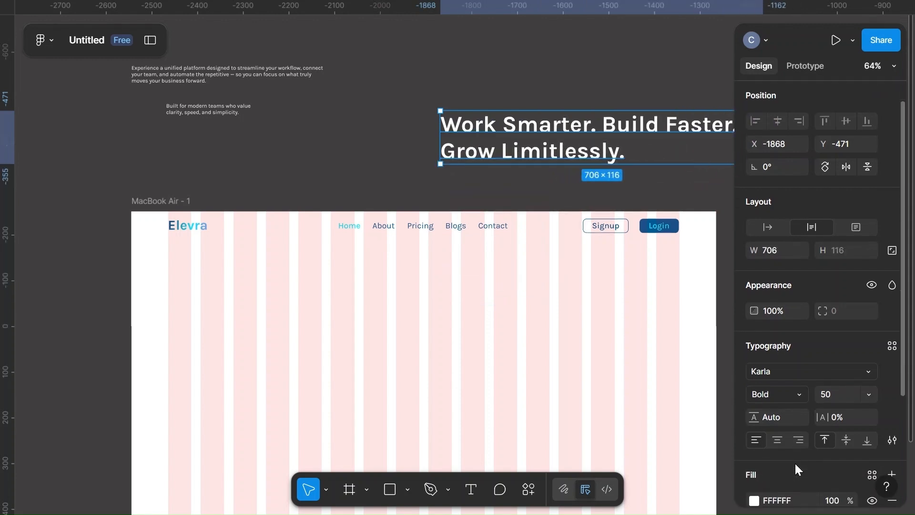
{"action": "left_click", "coordinate": [777, 435]}
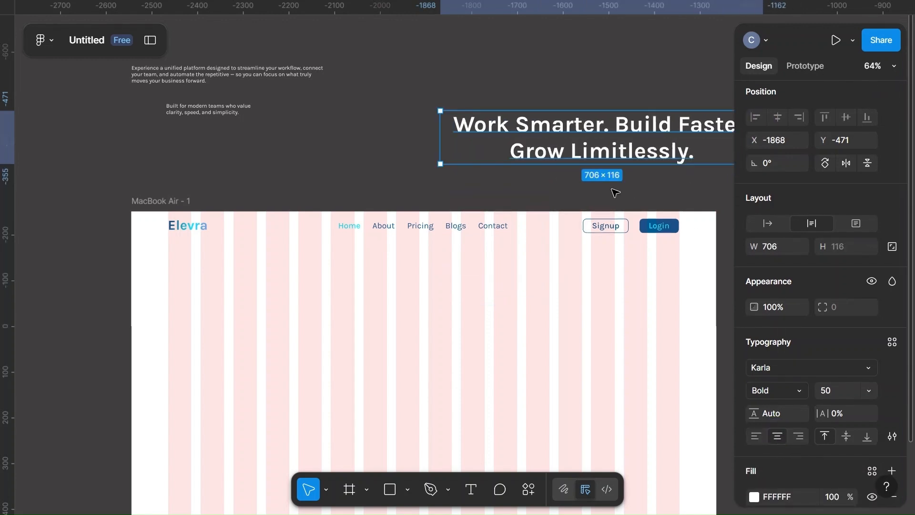
- Move the headline over the middle of the MacBook Air frame, to about X -2092, Y -480 on the canvas
{"action": "scroll", "coordinate": [613, 181], "scroll_direction": "right", "scroll_amount": 3}
{"action": "left_click_drag", "start_coordinate": [536, 139], "coordinate": [460, 133]}
{"action": "scroll", "coordinate": [843, 367], "scroll_direction": "down", "scroll_amount": 4}
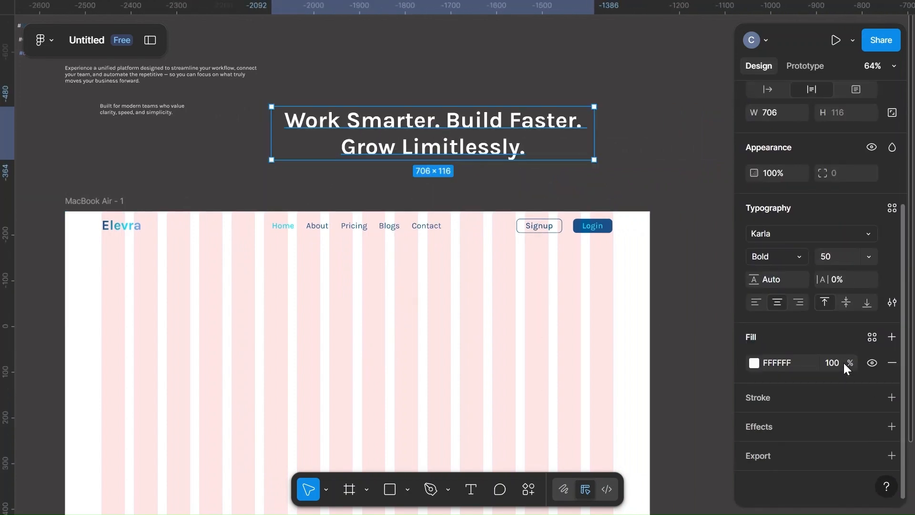
- Color the "Work Smarter. Build Faster. Grow Limitlessly." headline 005996, with the words "Build Faster." in 00E5FA
{"action": "left_click", "coordinate": [755, 362]}
{"action": "left_click", "coordinate": [582, 486]}
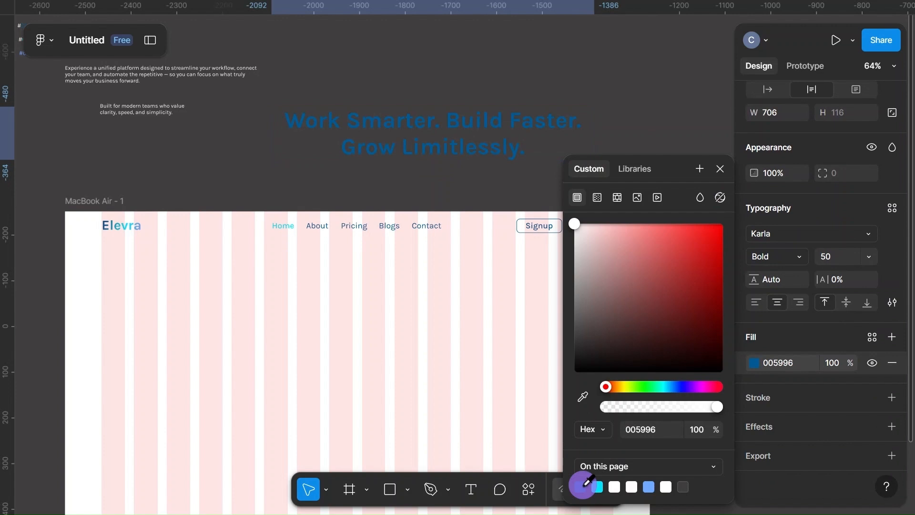
{"action": "double_click", "coordinate": [491, 122]}
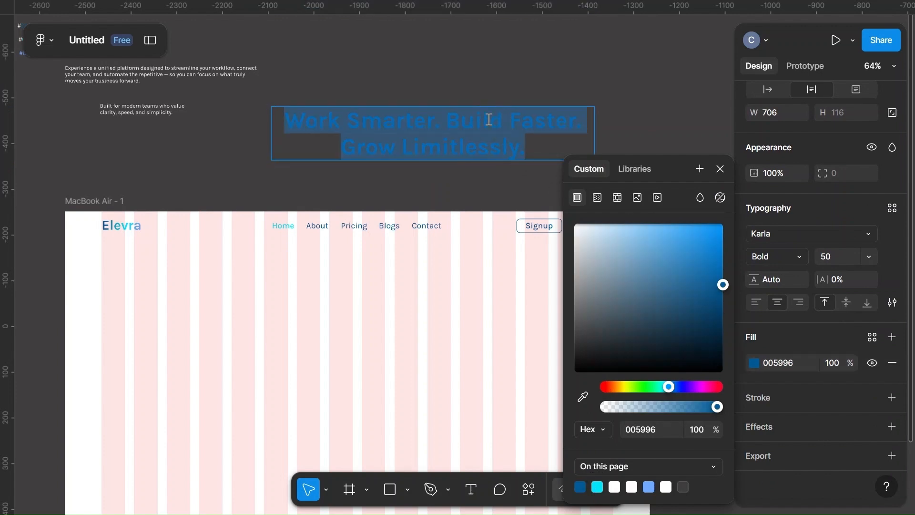
{"action": "left_click_drag", "start_coordinate": [448, 120], "coordinate": [587, 126]}
{"action": "left_click", "coordinate": [598, 486]}
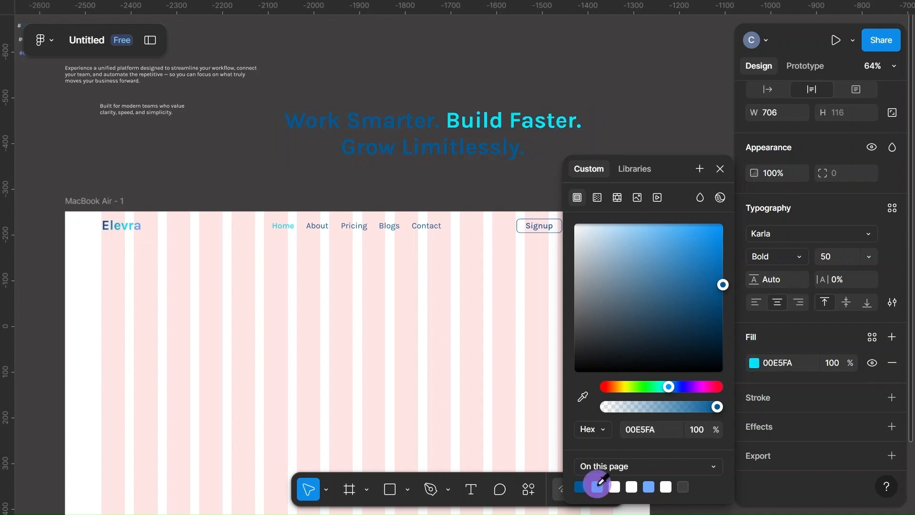
{"action": "left_click", "coordinate": [657, 96]}
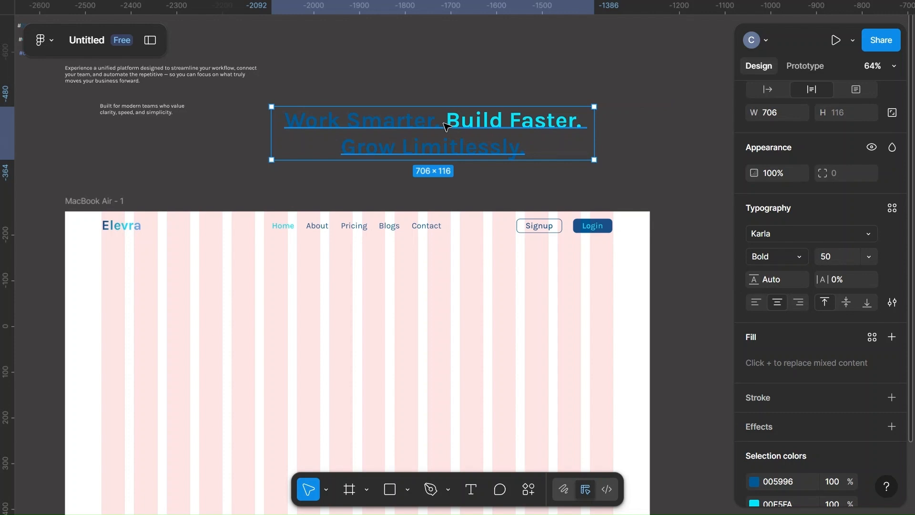
- Return "Build Faster." to 005996 and try a linear gradient fill on it with an added 50% stop
{"action": "scroll", "coordinate": [761, 439], "scroll_direction": "down", "scroll_amount": 3}
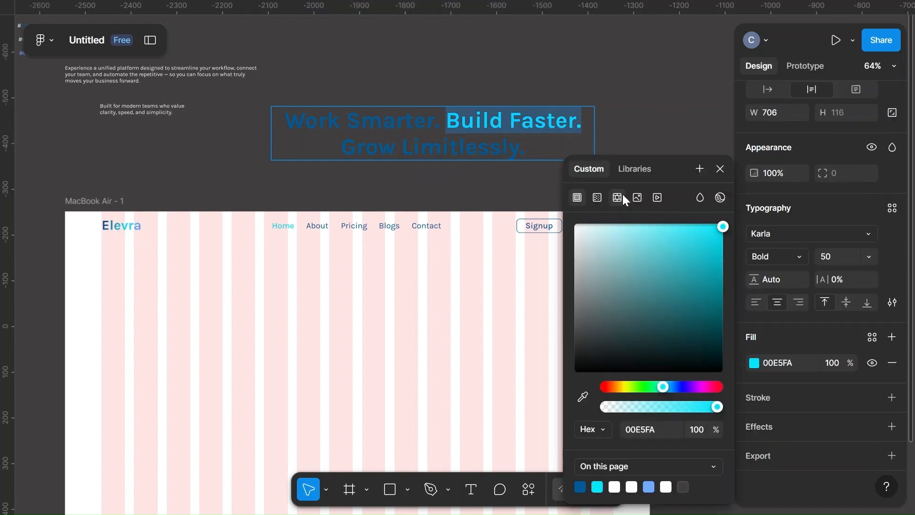
{"action": "type", "text": "005996"}
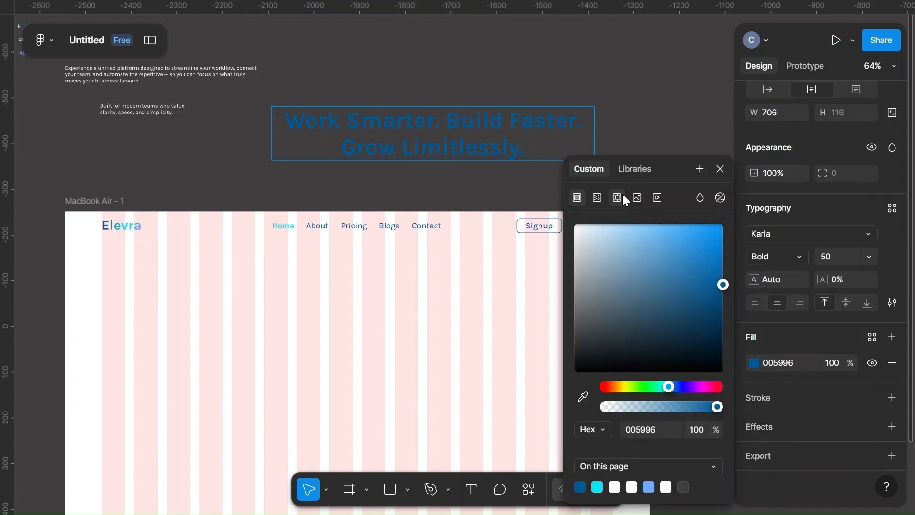
{"action": "left_click", "coordinate": [595, 197]}
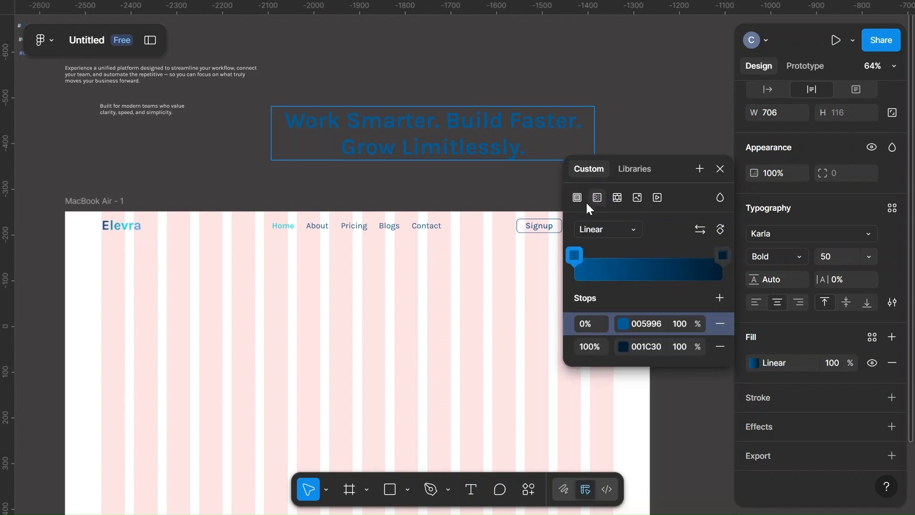
{"action": "left_click", "coordinate": [719, 298]}
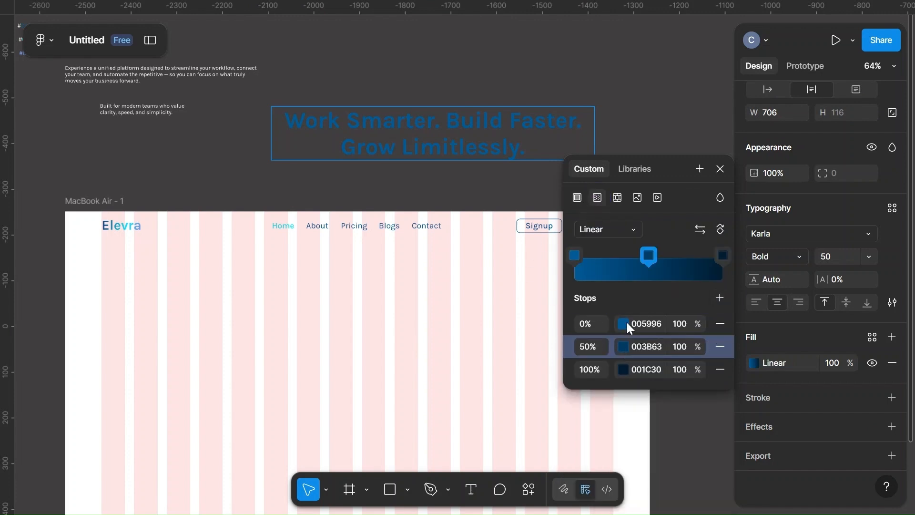
{"action": "left_click", "coordinate": [597, 324]}
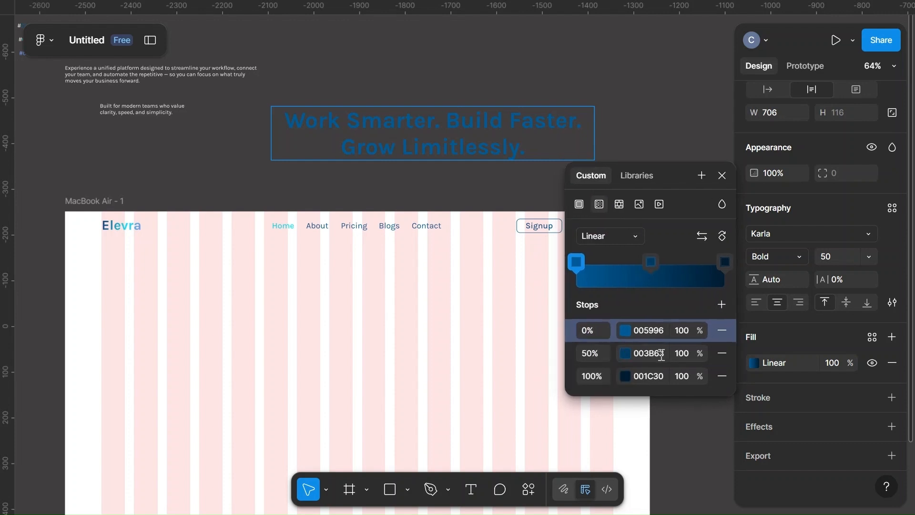
- Set the gradient stops to 00E5FA at 0%, 005996 at 50% and 6EA9FF at 100%, using the color notes on the canvas
{"action": "scroll", "coordinate": [228, 117], "scroll_direction": "left", "scroll_amount": 5}
{"action": "scroll", "coordinate": [228, 116], "scroll_direction": "up", "scroll_amount": 3}
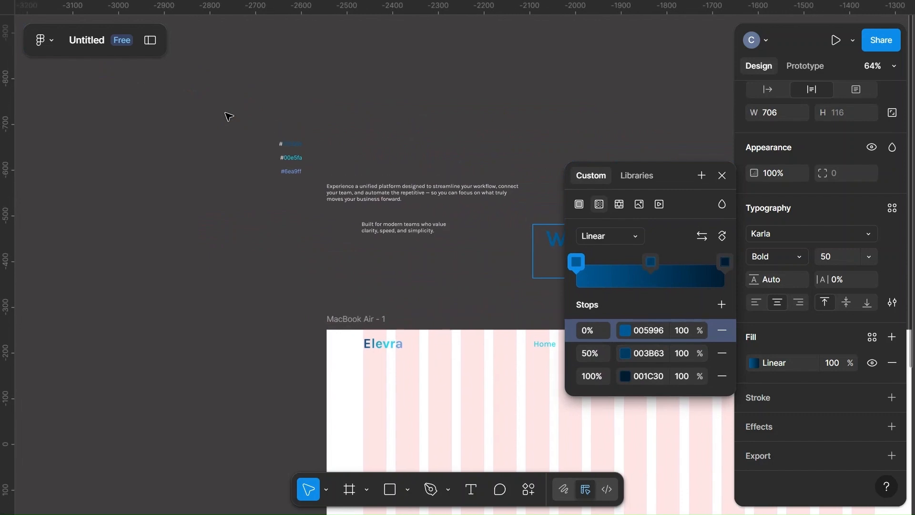
{"action": "scroll", "coordinate": [228, 116], "scroll_direction": "up", "scroll_amount": 5}
{"action": "scroll", "coordinate": [228, 116], "scroll_direction": "right", "scroll_amount": 5}
{"action": "left_click", "coordinate": [656, 330]}
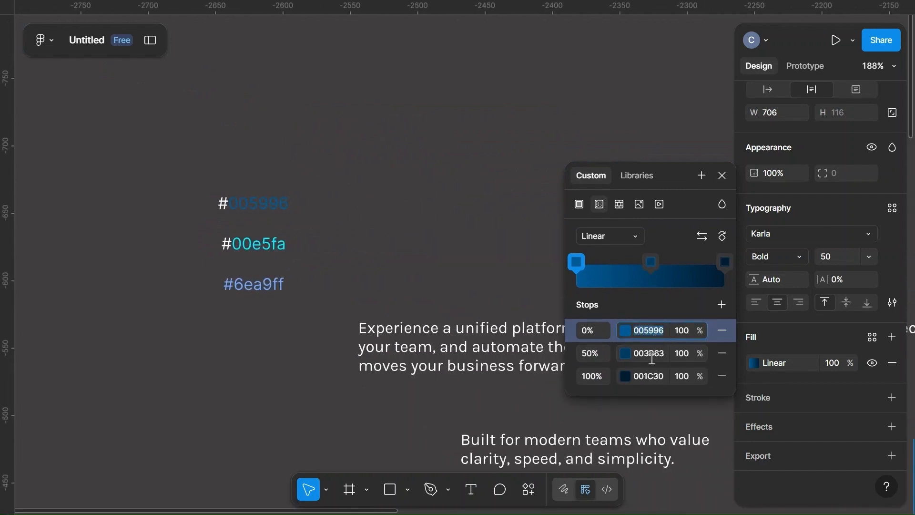
{"action": "type", "text": "00"}
{"action": "left_click", "coordinate": [649, 354]}
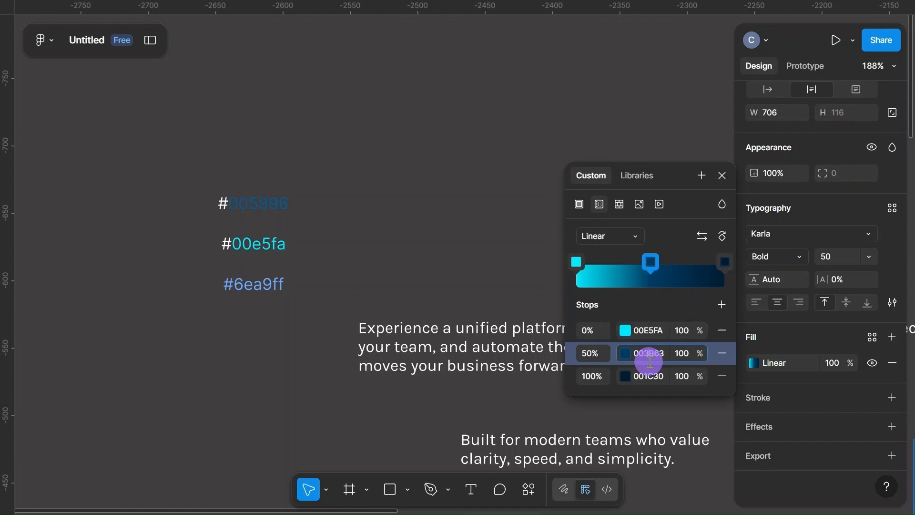
{"action": "type", "text": "005996"}
{"action": "left_click", "coordinate": [652, 376]}
{"action": "type", "text": "6ea9ff"}
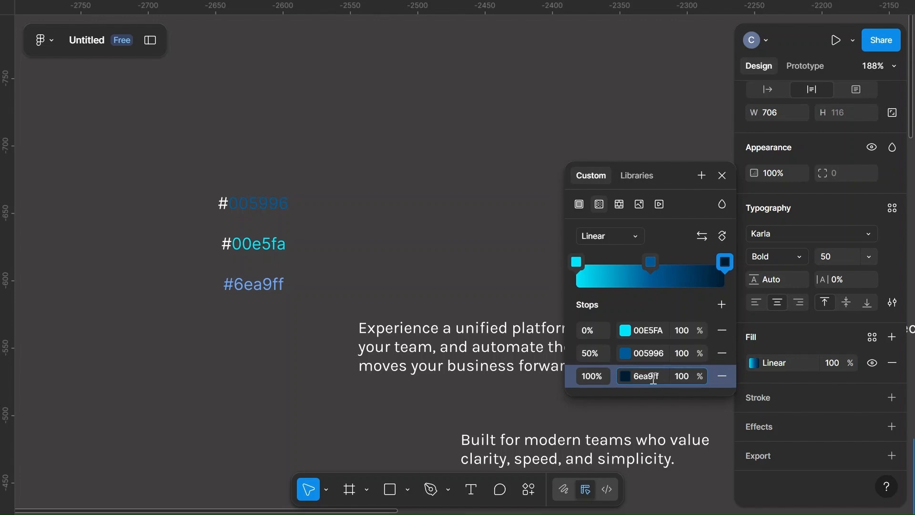
{"action": "left_click", "coordinate": [672, 244]}
{"action": "scroll", "coordinate": [474, 268], "scroll_direction": "right", "scroll_amount": 1}
{"action": "scroll", "coordinate": [475, 268], "scroll_direction": "right", "scroll_amount": 10}
{"action": "scroll", "coordinate": [473, 267], "scroll_direction": "down", "scroll_amount": 3}
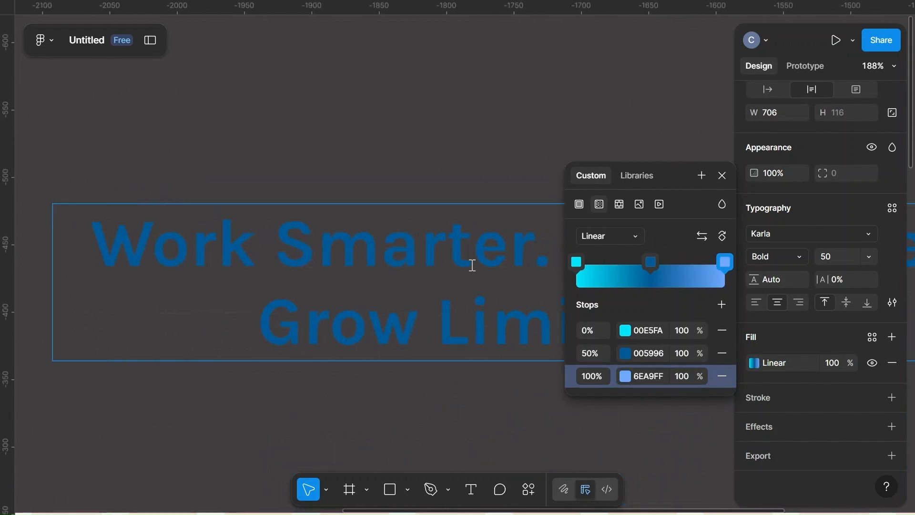
{"action": "scroll", "coordinate": [473, 265], "scroll_direction": "down", "scroll_amount": 3}
{"action": "scroll", "coordinate": [474, 263], "scroll_direction": "right", "scroll_amount": 5}
- Apply a linear gradient fill to the whole headline and slant it from the text's upper left to its lower right
{"action": "left_click", "coordinate": [310, 269]}
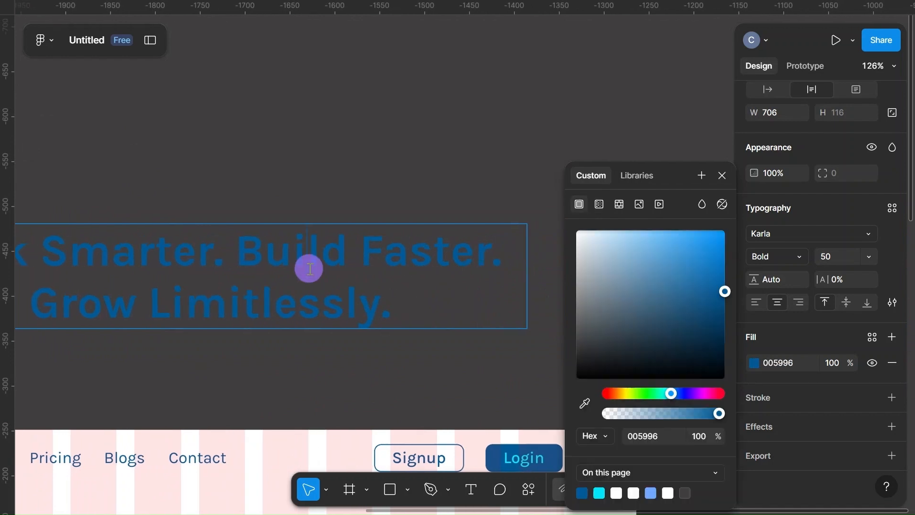
{"action": "left_click", "coordinate": [356, 184]}
{"action": "left_click", "coordinate": [306, 255]}
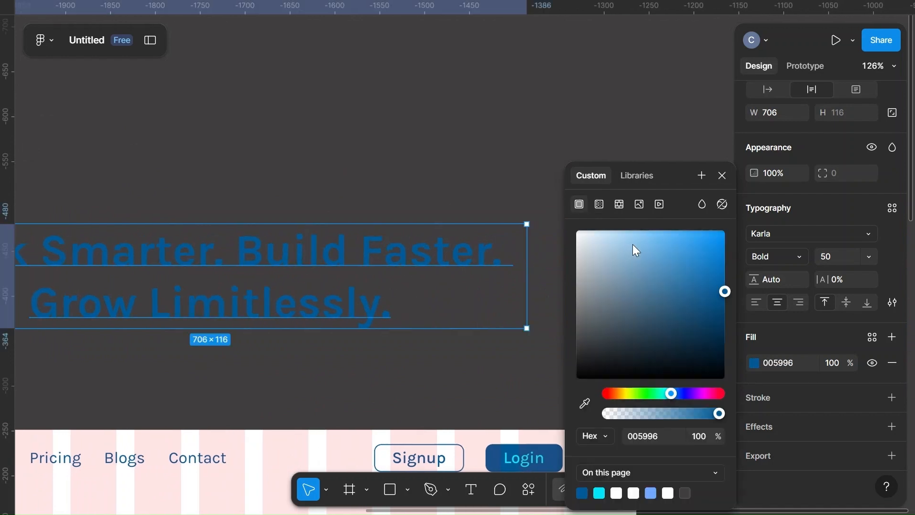
{"action": "left_click", "coordinate": [599, 205]}
{"action": "scroll", "coordinate": [358, 261], "scroll_direction": "left", "scroll_amount": 3}
{"action": "scroll", "coordinate": [296, 271], "scroll_direction": "down", "scroll_amount": 5}
{"action": "left_click_drag", "start_coordinate": [113, 267], "coordinate": [89, 237]}
{"action": "scroll", "coordinate": [168, 246], "scroll_direction": "right", "scroll_amount": 1}
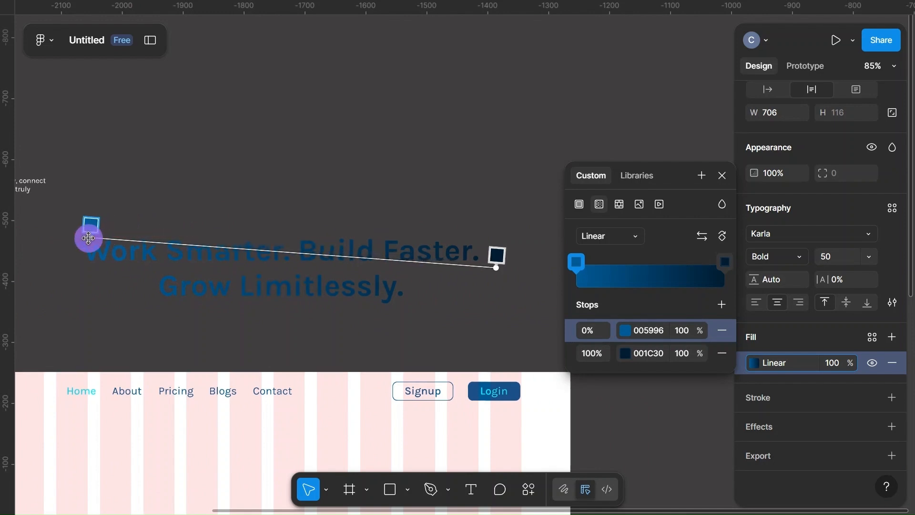
{"action": "left_click_drag", "start_coordinate": [499, 271], "coordinate": [491, 286]}
- Add a 50% stop to the headline's gradient and color the stops 00E5FA, 005996 and 6EA9FF in order
{"action": "left_click", "coordinate": [722, 305]}
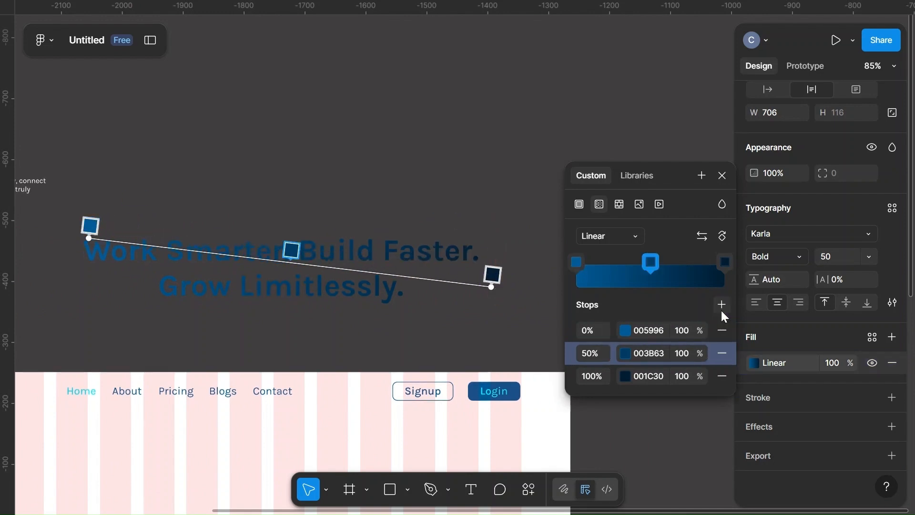
{"action": "left_click", "coordinate": [642, 331]}
{"action": "scroll", "coordinate": [321, 347], "scroll_direction": "left", "scroll_amount": 10}
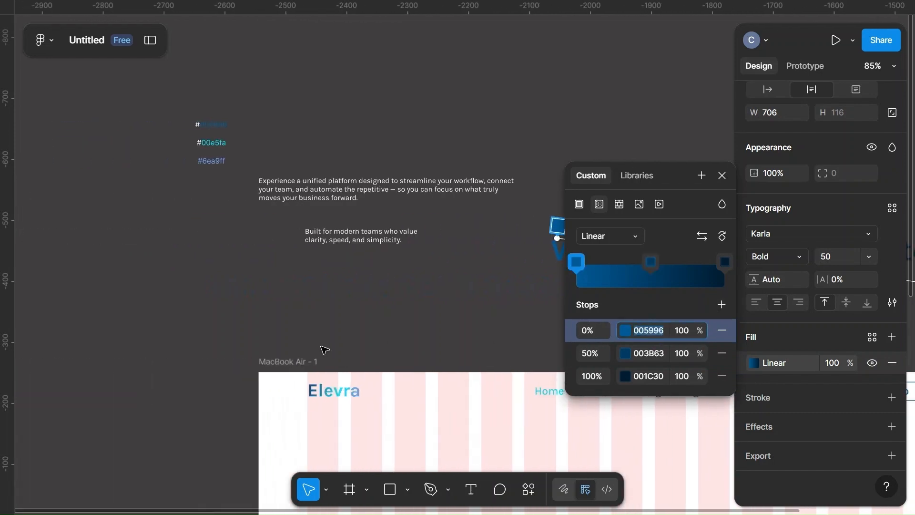
{"action": "left_click", "coordinate": [658, 328]}
{"action": "key", "text": "ctrl+a"}
{"action": "key", "text": "BackSpace"}
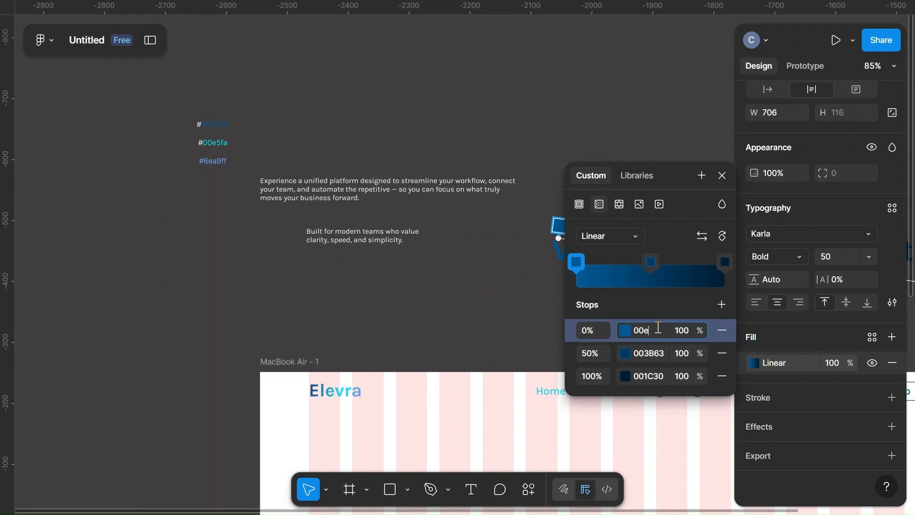
{"action": "left_click", "coordinate": [660, 353]}
{"action": "key", "text": "ctrl+a"}
{"action": "key", "text": "BackSpace"}
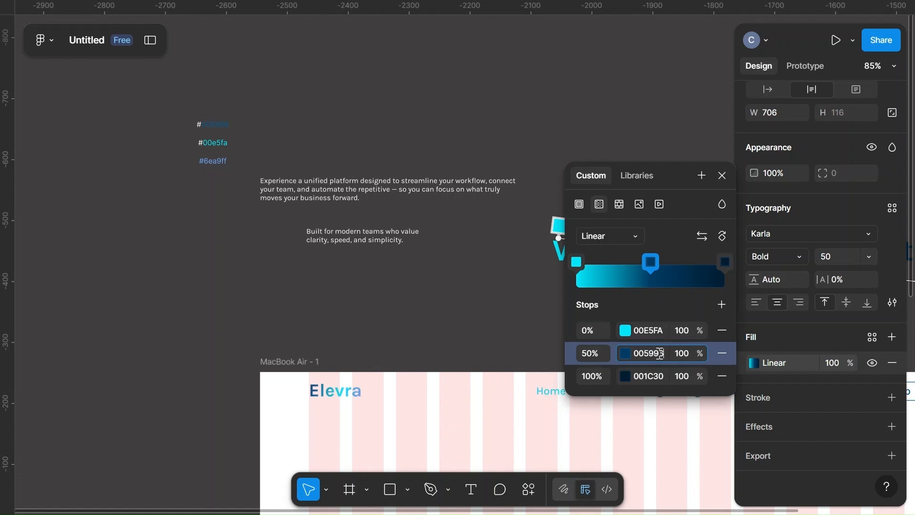
{"action": "left_click", "coordinate": [655, 376]}
{"action": "key", "text": "ctrl+a"}
{"action": "type", "text": "0"}
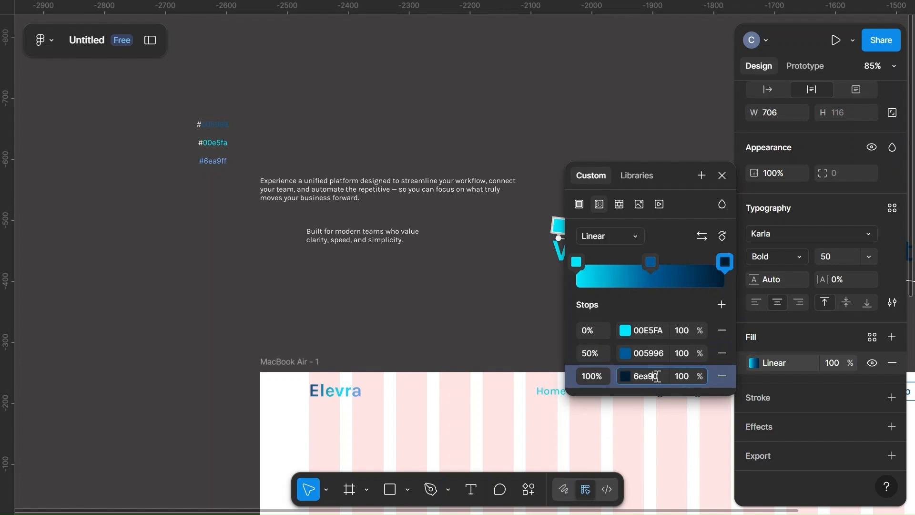
{"action": "key", "text": "Escape"}
- Set the opacity of the headline gradient's 6EA9FF end stop to 100%
{"action": "scroll", "coordinate": [441, 319], "scroll_direction": "right", "scroll_amount": 10}
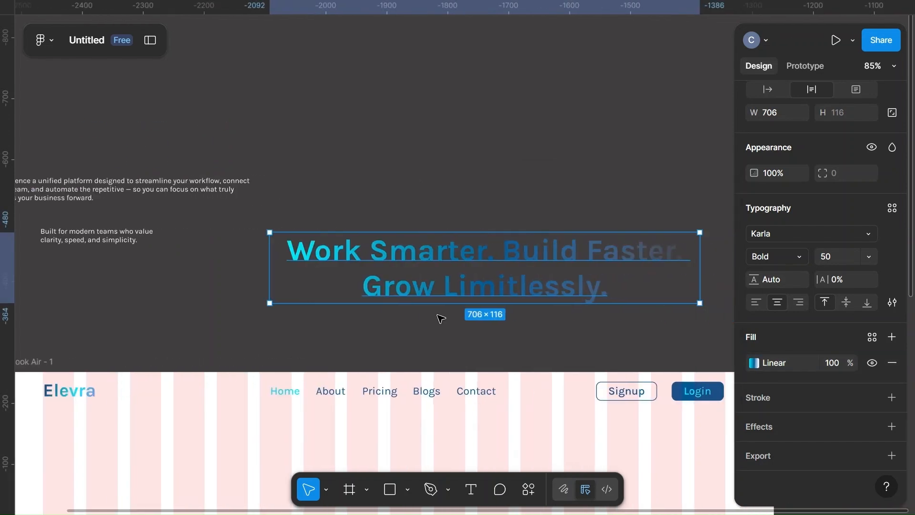
{"action": "left_click", "coordinate": [419, 256]}
{"action": "left_click", "coordinate": [752, 362]}
{"action": "scroll", "coordinate": [446, 317], "scroll_direction": "right", "scroll_amount": 5}
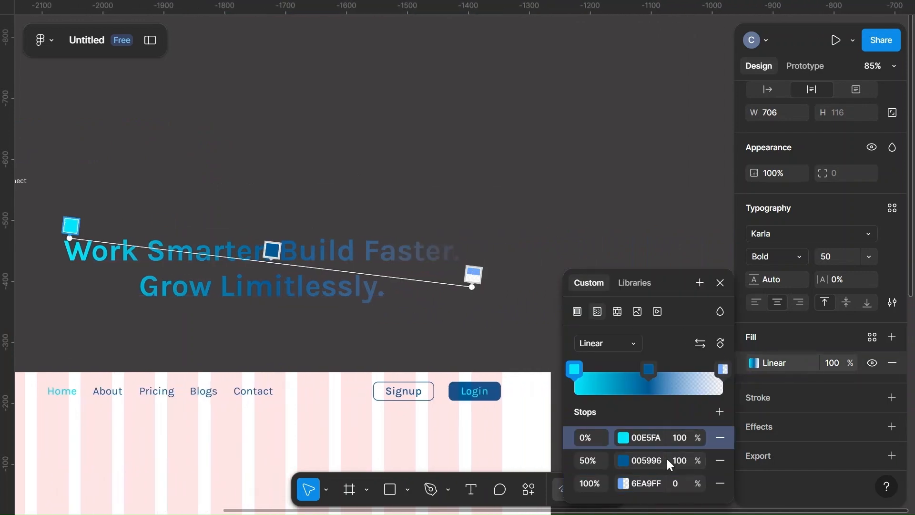
{"action": "left_click", "coordinate": [680, 484]}
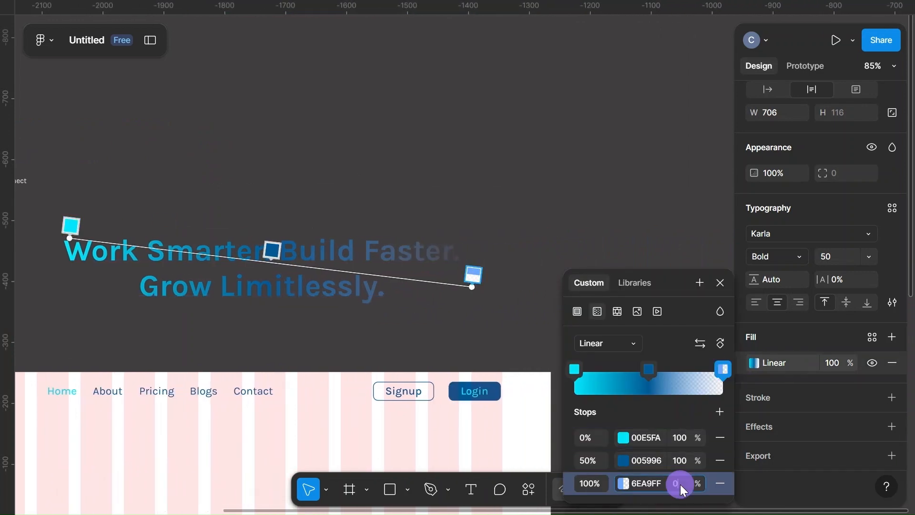
{"action": "left_click", "coordinate": [672, 357]}
- Shift both ends of the headline's gradient line slightly downward to fine-tune its angle
{"action": "left_click_drag", "start_coordinate": [471, 286], "coordinate": [470, 291]}
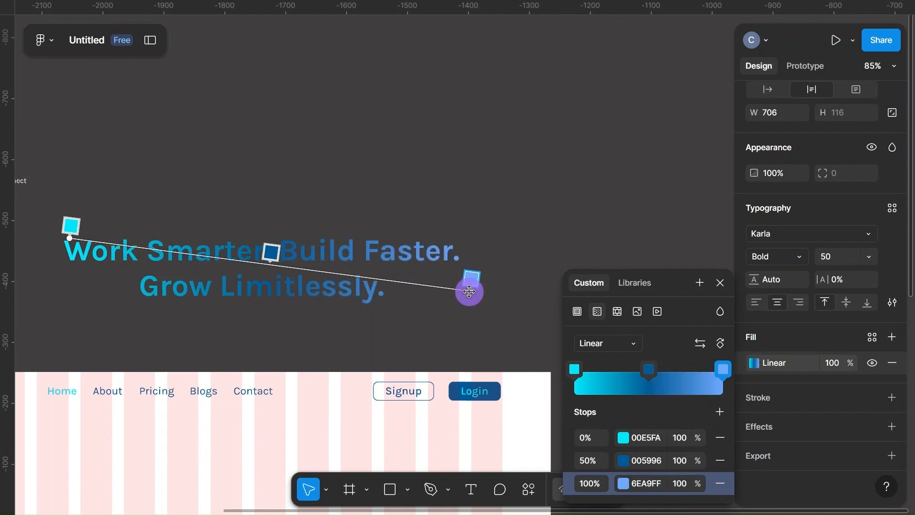
{"action": "left_click_drag", "start_coordinate": [70, 238], "coordinate": [63, 247]}
{"action": "key", "text": "Escape"}
- Move the headline into the MacBook Air - 1 frame and center it there horizontally and vertically
{"action": "scroll", "coordinate": [381, 216], "scroll_direction": "down", "scroll_amount": 5}
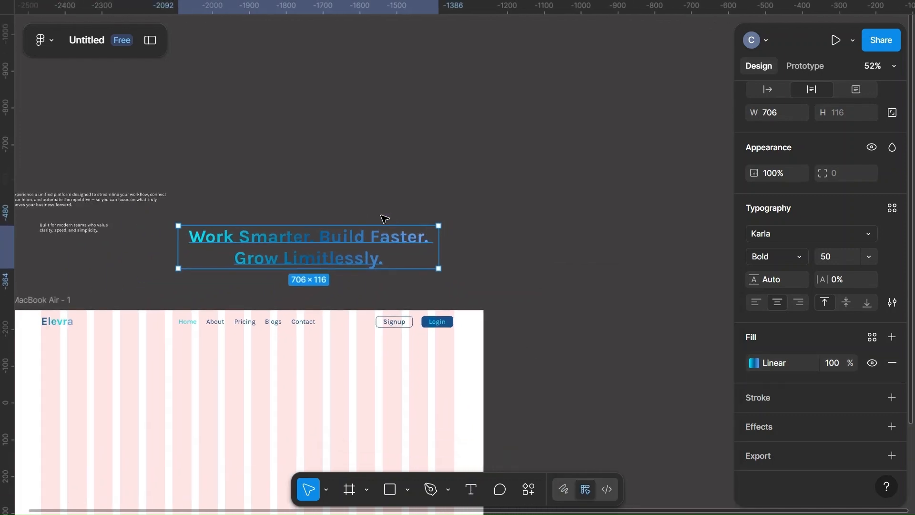
{"action": "left_click_drag", "start_coordinate": [302, 249], "coordinate": [230, 418]}
{"action": "scroll", "coordinate": [230, 418], "scroll_direction": "up", "scroll_amount": 6}
{"action": "scroll", "coordinate": [767, 205], "scroll_direction": "up", "scroll_amount": 5}
{"action": "left_click", "coordinate": [776, 153]}
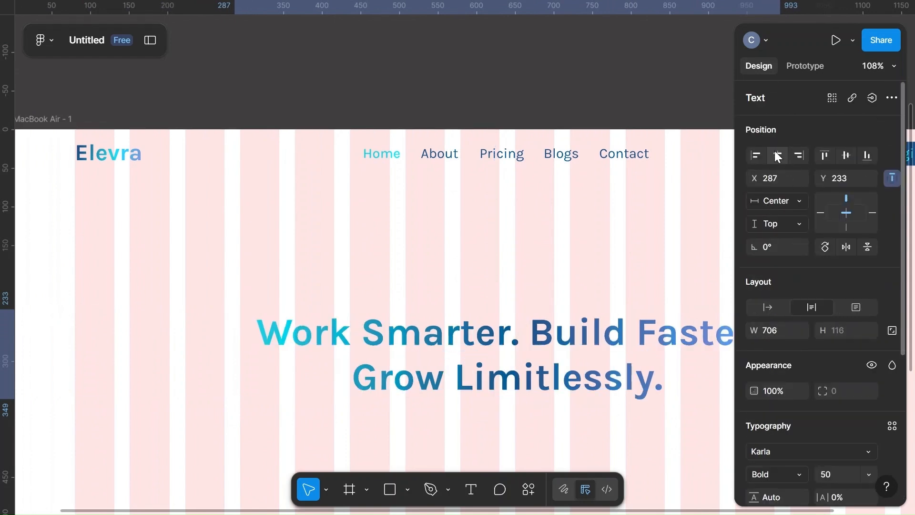
{"action": "left_click", "coordinate": [843, 156]}
{"action": "scroll", "coordinate": [541, 276], "scroll_direction": "down", "scroll_amount": 5}
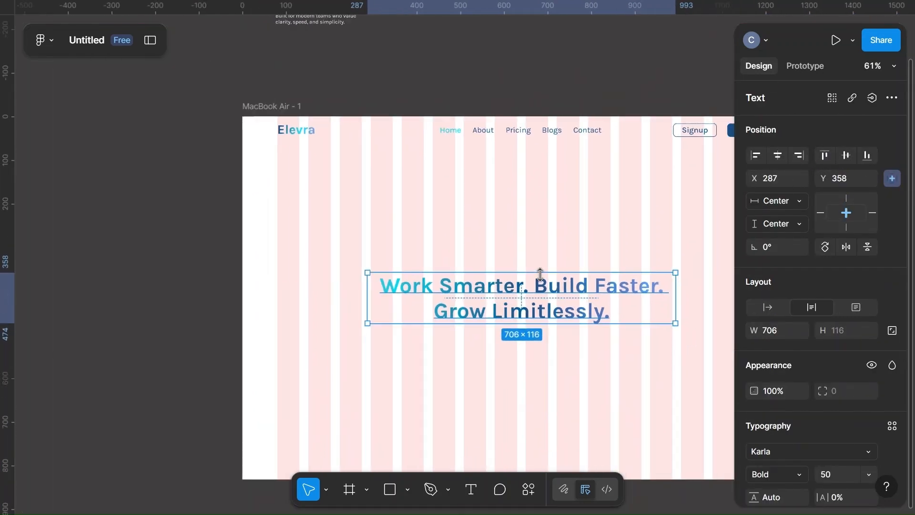
{"action": "scroll", "coordinate": [541, 276], "scroll_direction": "right", "scroll_amount": 5}
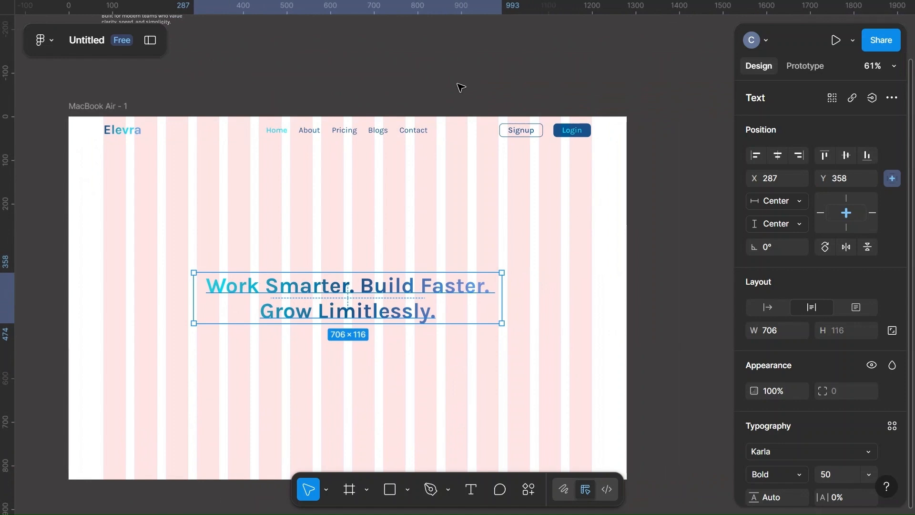
- Move the "Experience a unified platform" paragraph into the MacBook Air - 1 frame, above the headline
{"action": "scroll", "coordinate": [460, 87], "scroll_direction": "left", "scroll_amount": 3}
{"action": "scroll", "coordinate": [460, 88], "scroll_direction": "up", "scroll_amount": 1}
{"action": "scroll", "coordinate": [460, 87], "scroll_direction": "up", "scroll_amount": 3}
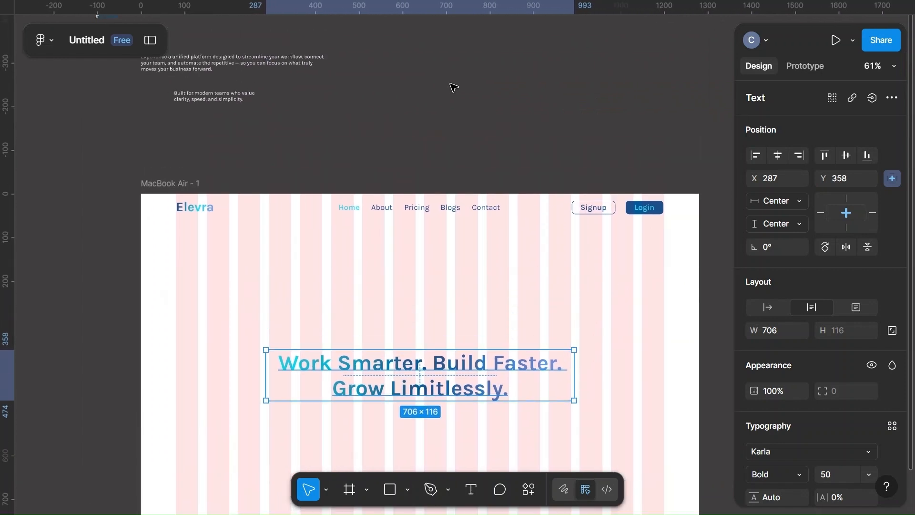
{"action": "left_click", "coordinate": [245, 68]}
{"action": "mouse_move", "coordinate": [244, 69]}
{"action": "left_mouse_down"}
{"action": "mouse_move", "coordinate": [476, 90]}
{"action": "mouse_move", "coordinate": [460, 94]}
{"action": "mouse_move", "coordinate": [465, 279]}
{"action": "left_mouse_up"}
- Fill the "Experience a unified platform" paragraph with 005996 at 70% opacity
{"action": "scroll", "coordinate": [795, 372], "scroll_direction": "down", "scroll_amount": 4}
{"action": "left_click", "coordinate": [754, 363]}
{"action": "left_click", "coordinate": [581, 487]}
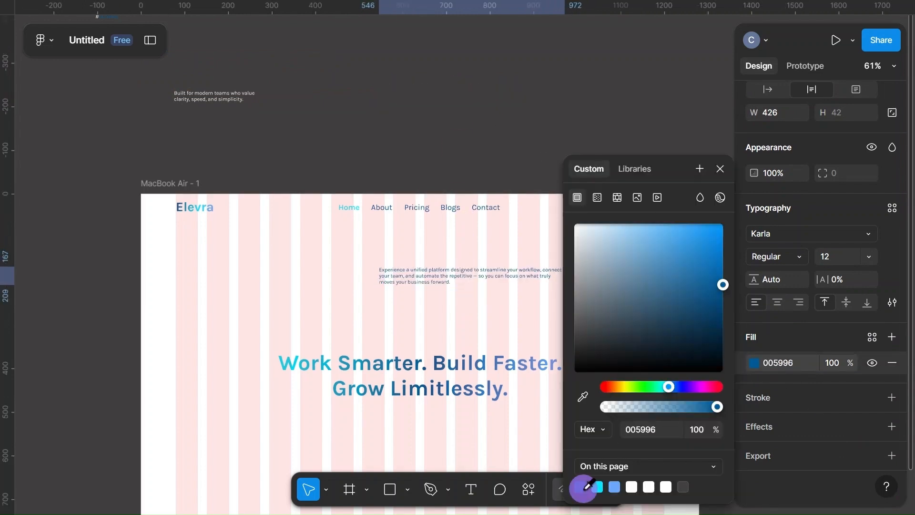
{"action": "left_click", "coordinate": [839, 367]}
{"action": "key", "text": "BackSpace"}
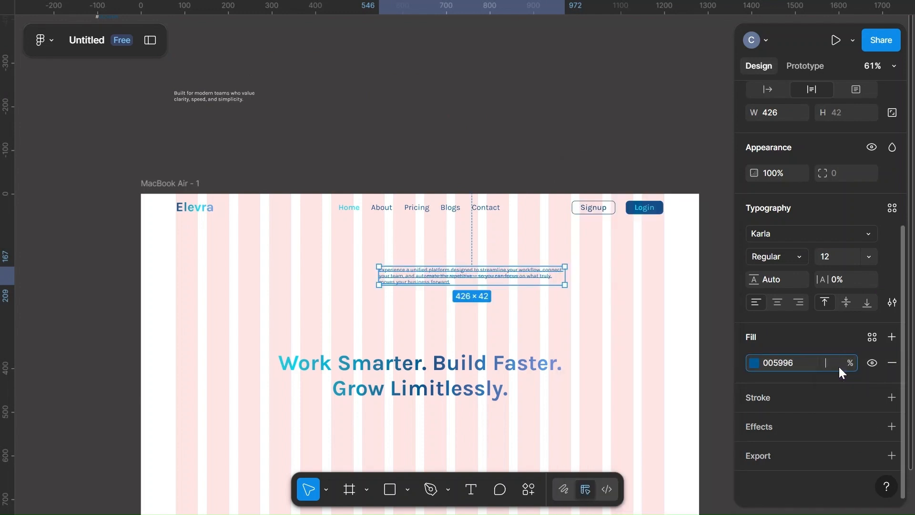
- Set the paragraph's font size to 30 and its weight to Medium
{"action": "left_click", "coordinate": [845, 258]}
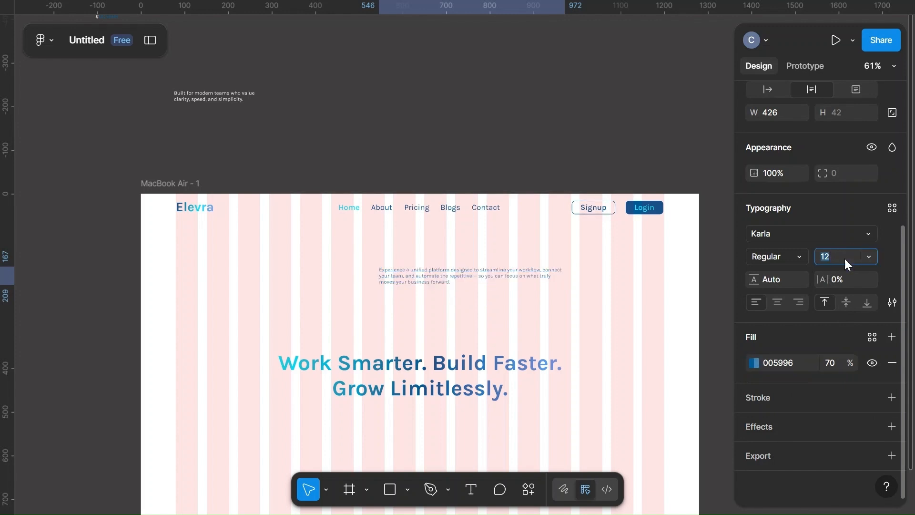
{"action": "left_click", "coordinate": [794, 257]}
{"action": "left_click", "coordinate": [793, 254]}
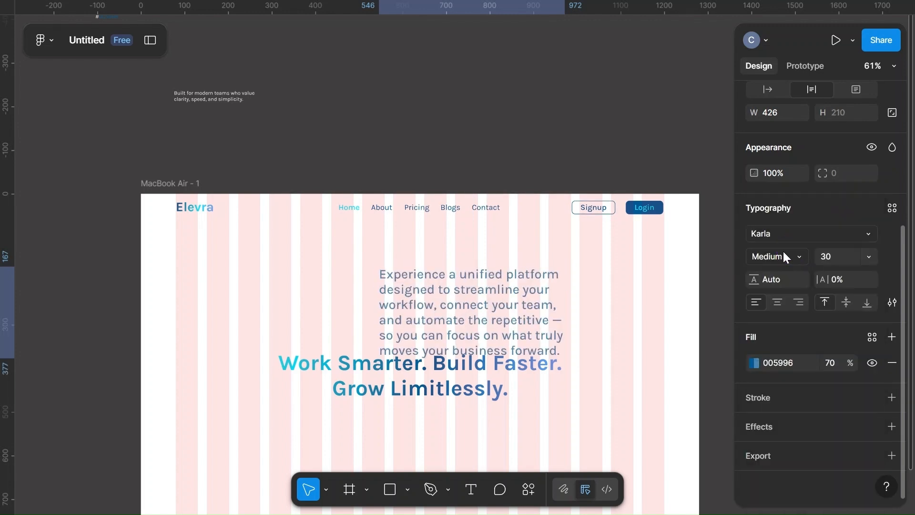
- Center-align the "Experience a unified platform" paragraph's text and widen its text box to about 1088
{"action": "left_click", "coordinate": [777, 303]}
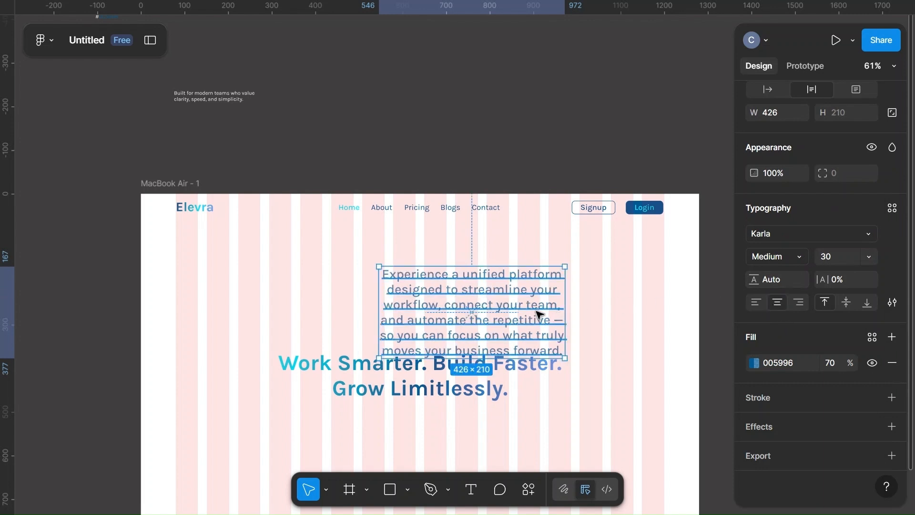
{"action": "left_click_drag", "start_coordinate": [566, 311], "coordinate": [699, 305]}
{"action": "scroll", "coordinate": [496, 284], "scroll_direction": "right", "scroll_amount": 2}
{"action": "scroll", "coordinate": [496, 284], "scroll_direction": "left", "scroll_amount": 1}
{"action": "scroll", "coordinate": [496, 284], "scroll_direction": "down", "scroll_amount": 2}
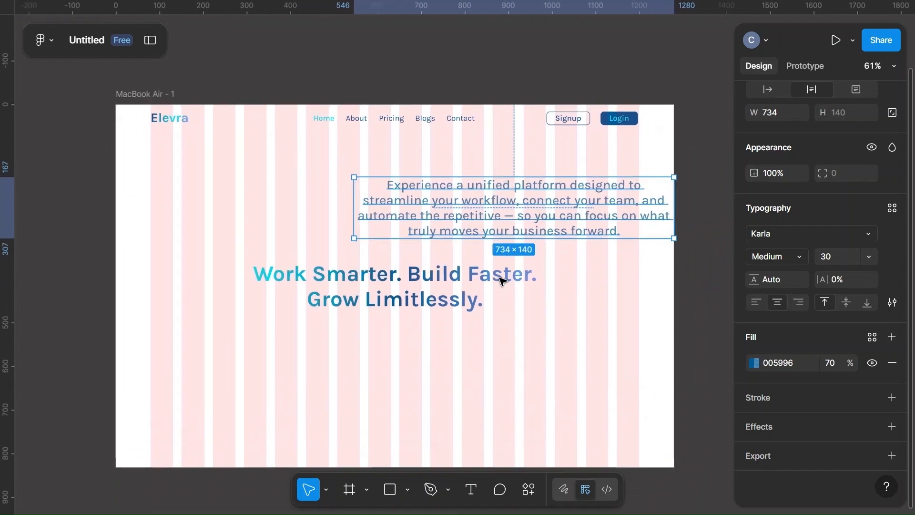
{"action": "left_click_drag", "start_coordinate": [353, 207], "coordinate": [199, 211]}
- Move the paragraph below the headline and center it horizontally in the MacBook Air - 1 frame
{"action": "left_click_drag", "start_coordinate": [406, 223], "coordinate": [376, 347]}
{"action": "scroll", "coordinate": [797, 218], "scroll_direction": "up", "scroll_amount": 5}
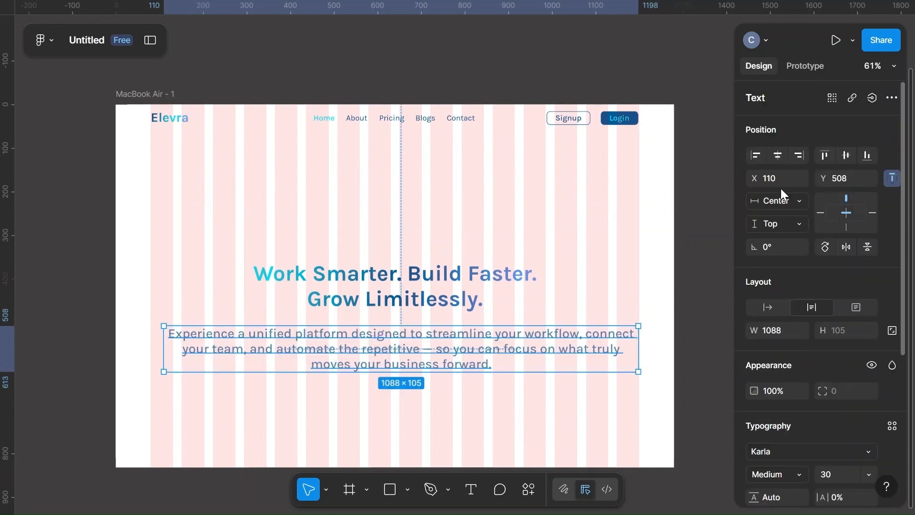
{"action": "left_click", "coordinate": [777, 156]}
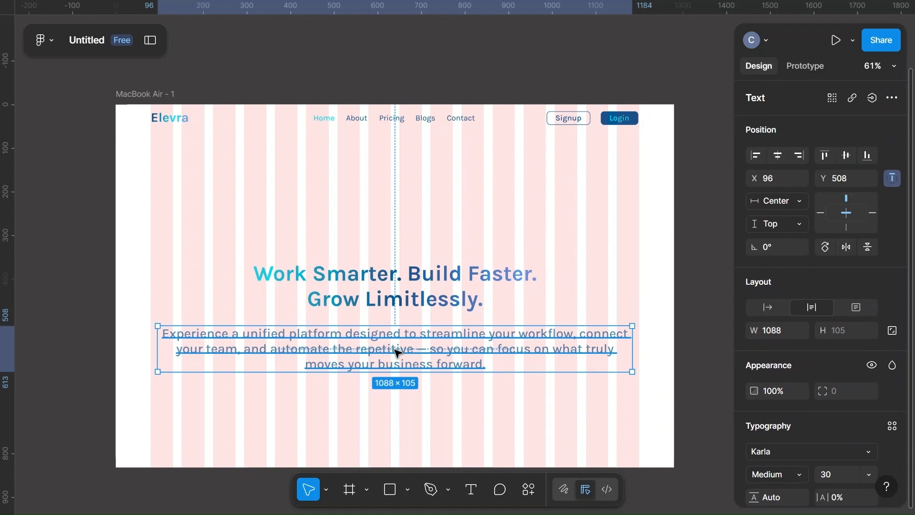
- Move the headline and the paragraph together higher up in the frame
{"action": "left_click", "coordinate": [411, 291], "text": "shift"}
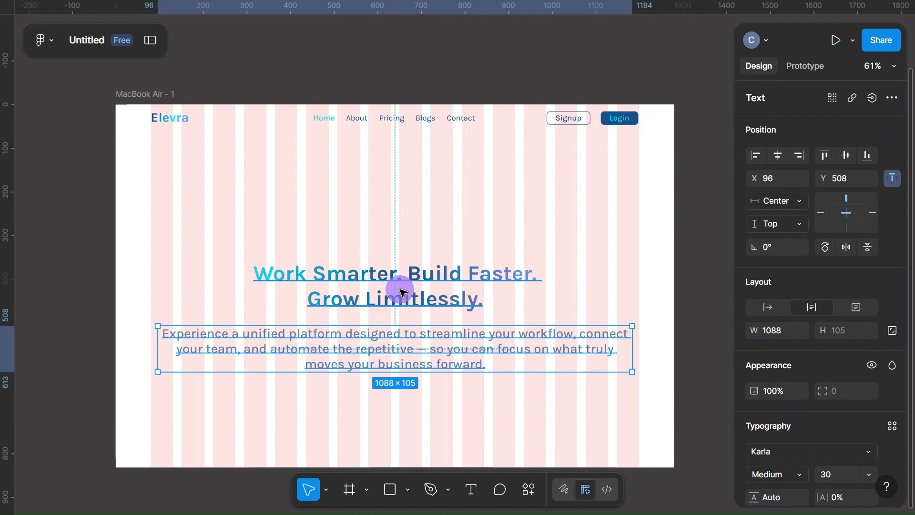
{"action": "left_click", "coordinate": [845, 155]}
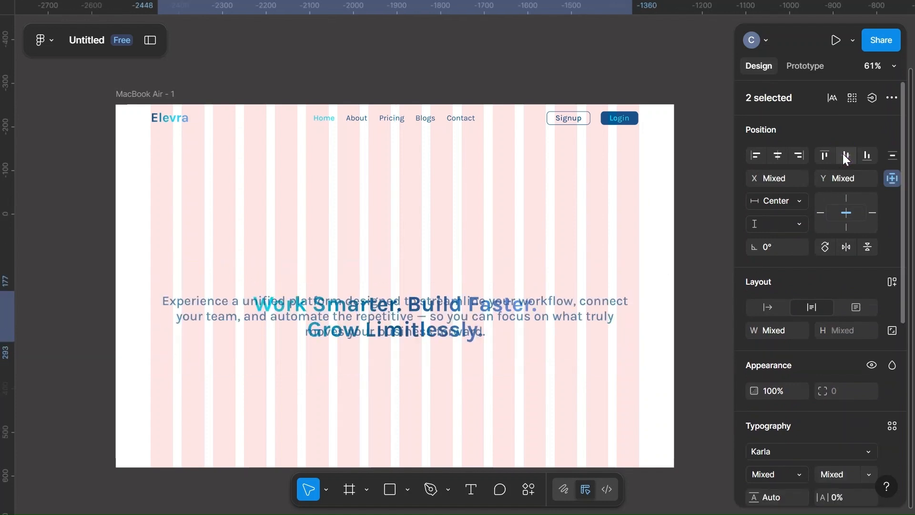
{"action": "key", "text": "ctrl+z"}
{"action": "mouse_move", "coordinate": [416, 301]}
{"action": "left_mouse_down"}
{"action": "mouse_move", "coordinate": [414, 275]}
{"action": "mouse_move", "coordinate": [413, 283]}
{"action": "left_mouse_up"}
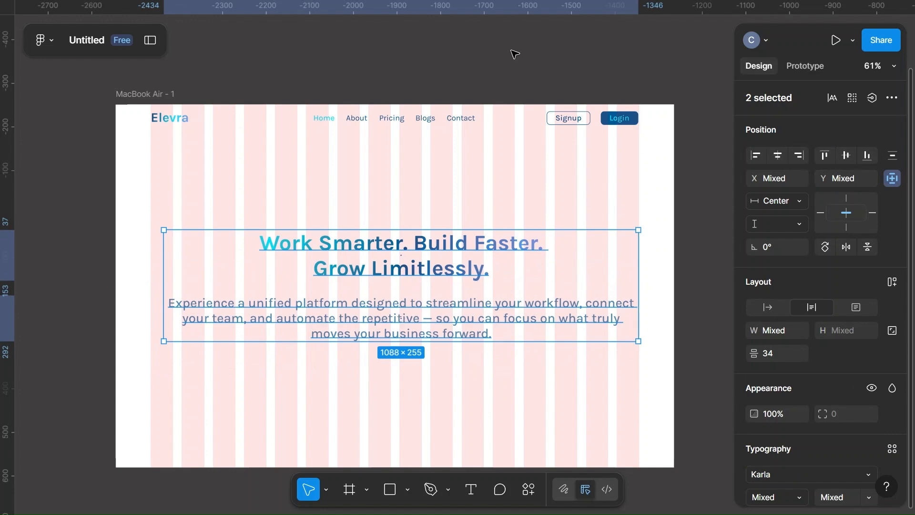
- Move the "Built for modern teams" text into the MacBook Air - 1 frame, above the headline
{"action": "left_click", "coordinate": [515, 54]}
{"action": "type", "text": "Built for modern teams who value clarity, speed and simplicity."}
{"action": "left_click", "coordinate": [328, 56]}
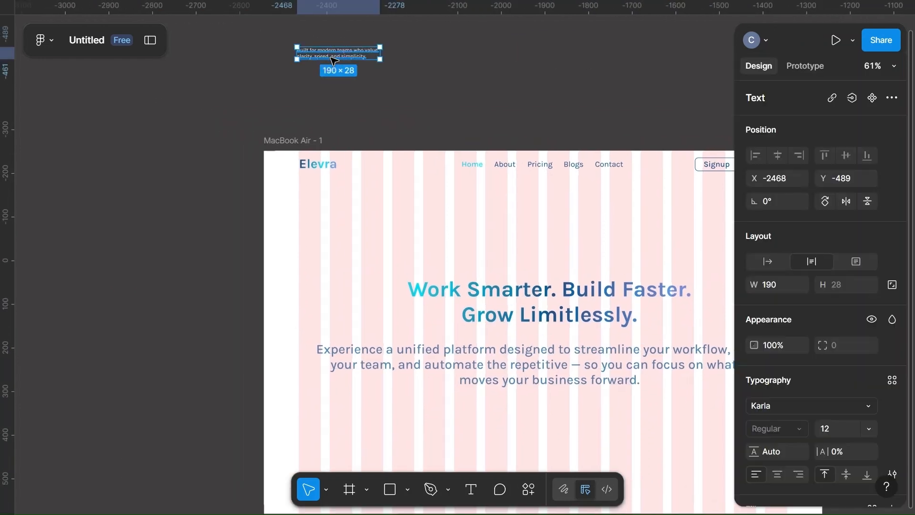
{"action": "left_click_drag", "start_coordinate": [340, 56], "coordinate": [431, 232]}
- Set the "Built for modern teams" text's font size to 22 and fill it with 6EA9FF
{"action": "scroll", "coordinate": [801, 405], "scroll_direction": "down", "scroll_amount": 3}
{"action": "left_click", "coordinate": [831, 329]}
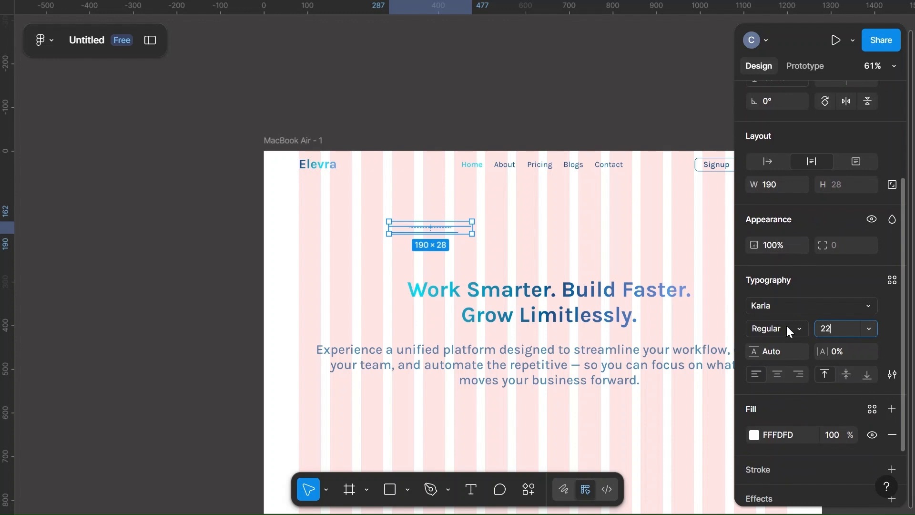
{"action": "type", "text": "22"}
{"action": "left_click", "coordinate": [753, 434]}
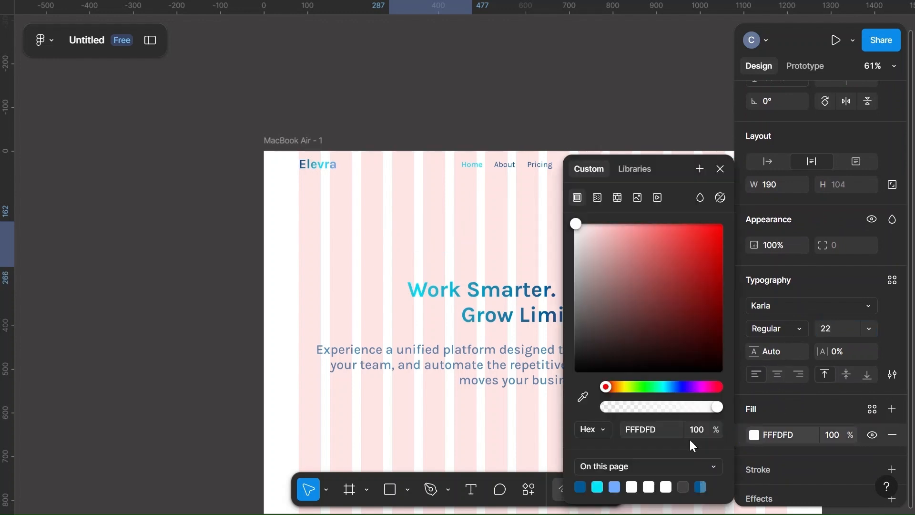
{"action": "left_click", "coordinate": [615, 486]}
{"action": "scroll", "coordinate": [428, 255], "scroll_direction": "right", "scroll_amount": 5}
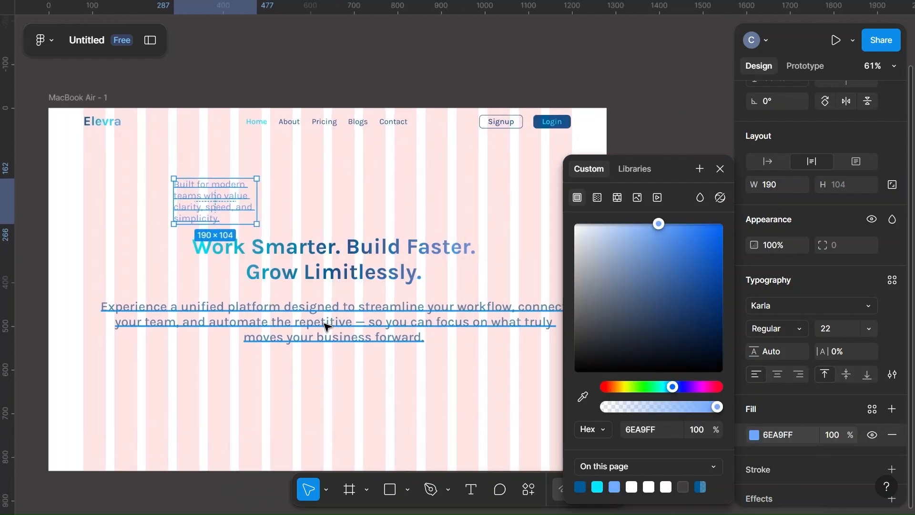
- Set the "Experience a unified platform" paragraph's font size to 24
{"action": "left_click", "coordinate": [325, 327]}
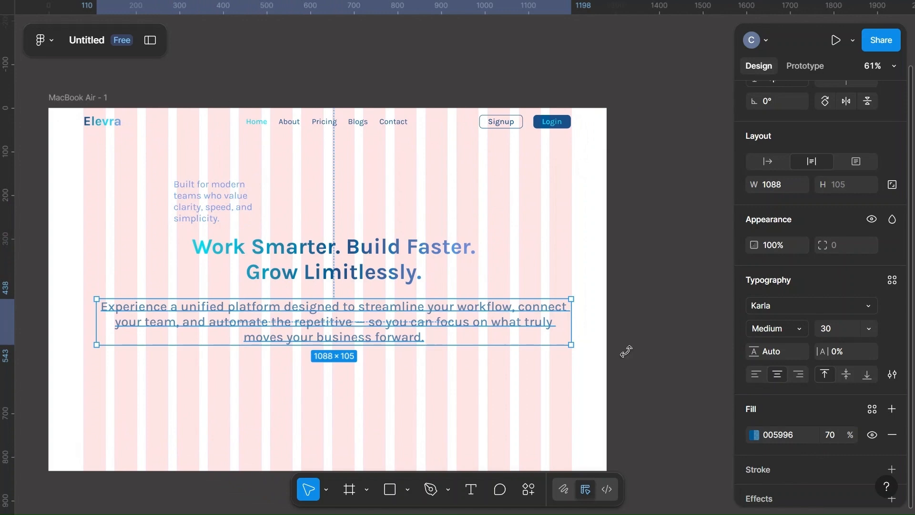
{"action": "left_click", "coordinate": [840, 331]}
{"action": "type", "text": "24"}
{"action": "left_click", "coordinate": [613, 256]}
{"action": "left_click", "coordinate": [358, 314]}
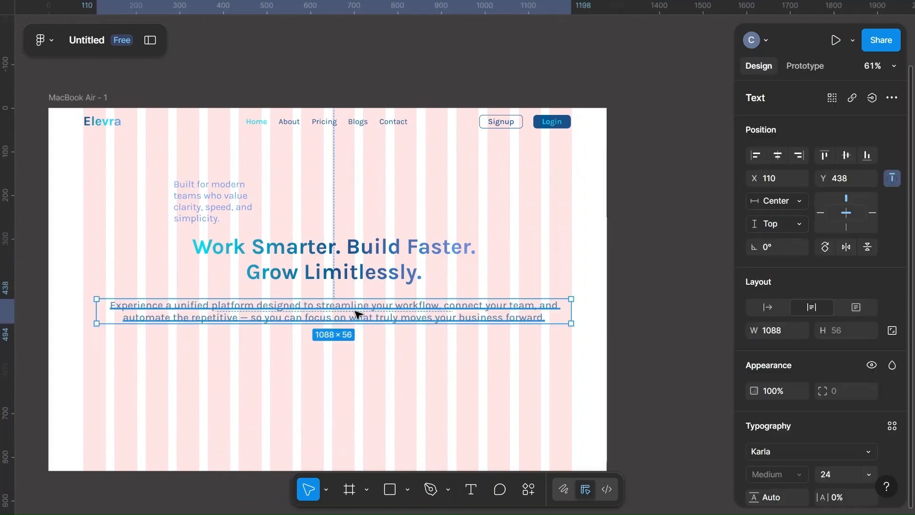
- Center-align the "Built for modern teams" text and widen its box to about 705 so it fits on one line
{"action": "left_click", "coordinate": [220, 205]}
{"action": "left_click_drag", "start_coordinate": [254, 206], "coordinate": [374, 206]}
{"action": "scroll", "coordinate": [825, 410], "scroll_direction": "down", "scroll_amount": 4}
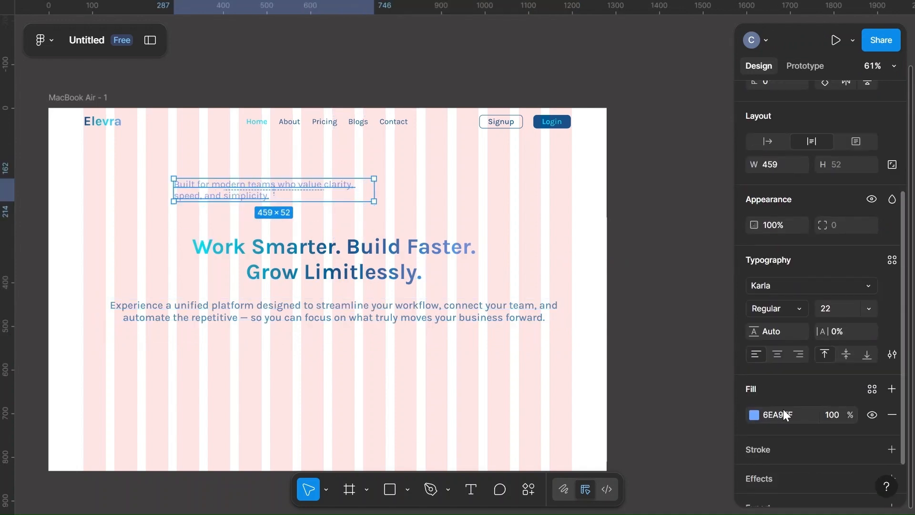
{"action": "left_click", "coordinate": [780, 353]}
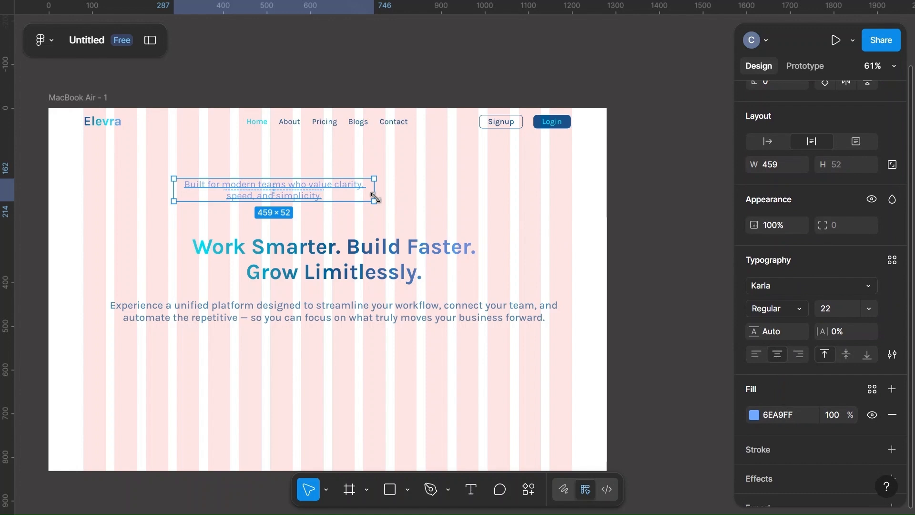
{"action": "left_click_drag", "start_coordinate": [374, 191], "coordinate": [482, 192]}
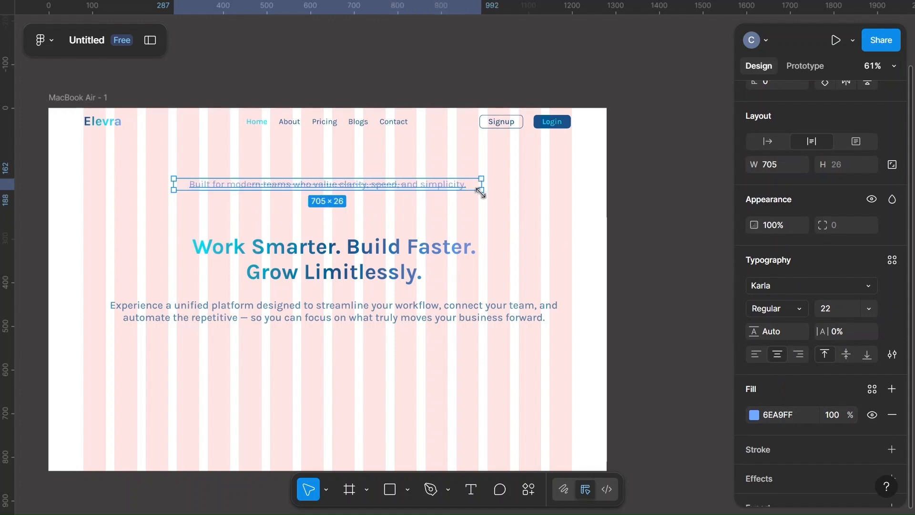
- Move the "Built for modern teams" line below the paragraph and align it with the headline and paragraph on their horizontal centers
{"action": "left_click_drag", "start_coordinate": [343, 187], "coordinate": [337, 351]}
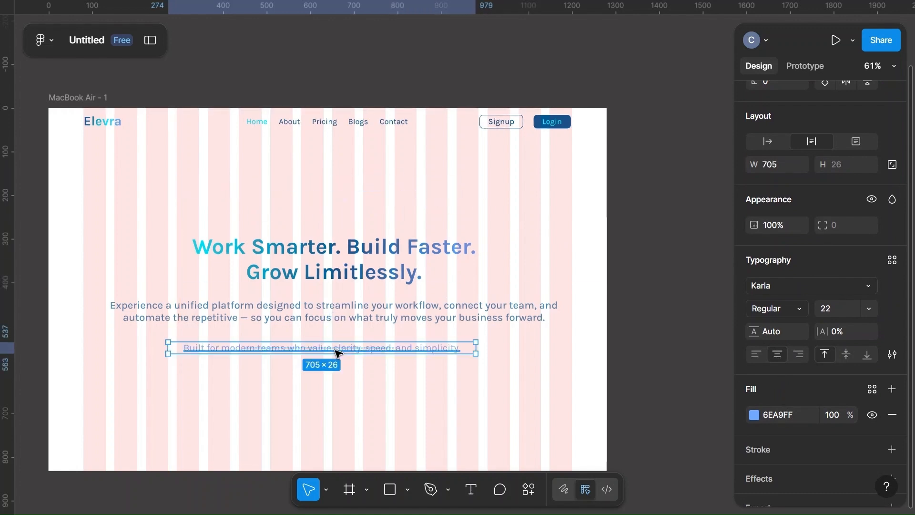
{"action": "left_click", "coordinate": [349, 316], "text": "shift"}
{"action": "left_click", "coordinate": [353, 272], "text": "shift"}
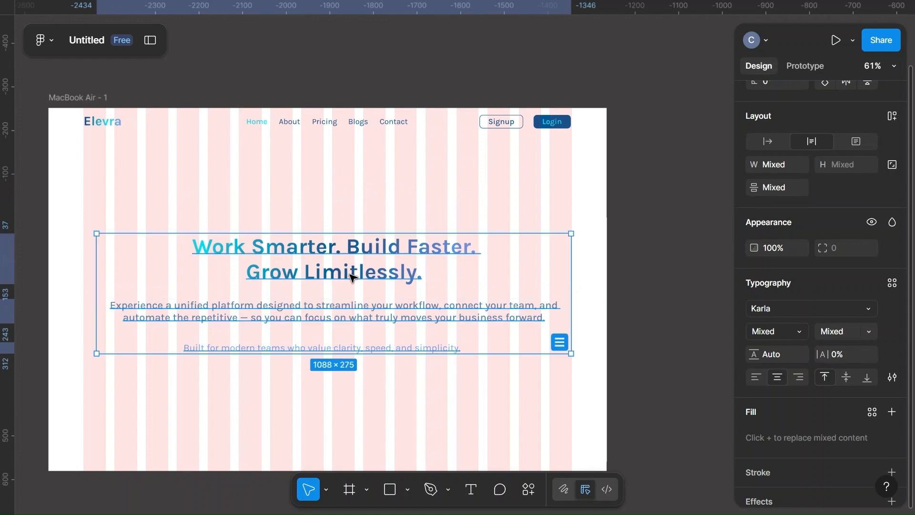
{"action": "scroll", "coordinate": [848, 220], "scroll_direction": "up", "scroll_amount": 4}
{"action": "left_click", "coordinate": [781, 153]}
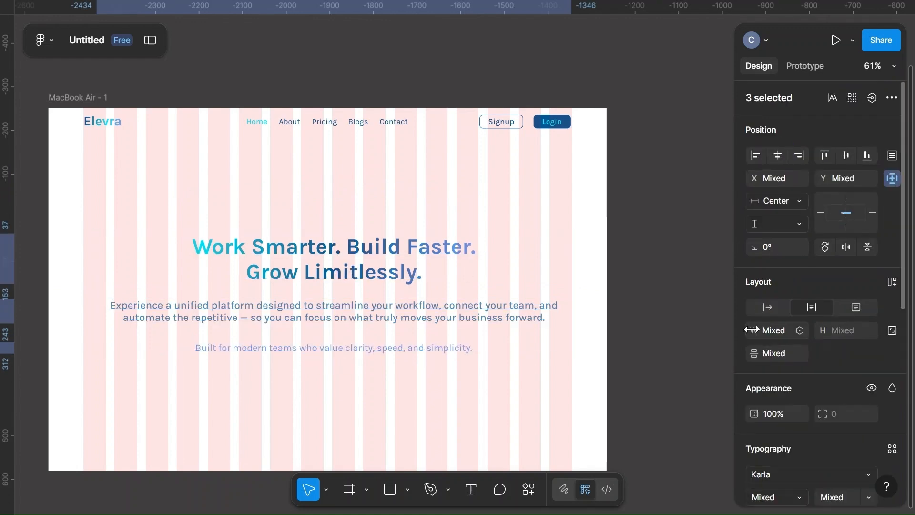
- Set the vertical spacing between the three hero texts to 24 and shift them together toward the frame's horizontal center
{"action": "left_click", "coordinate": [774, 352]}
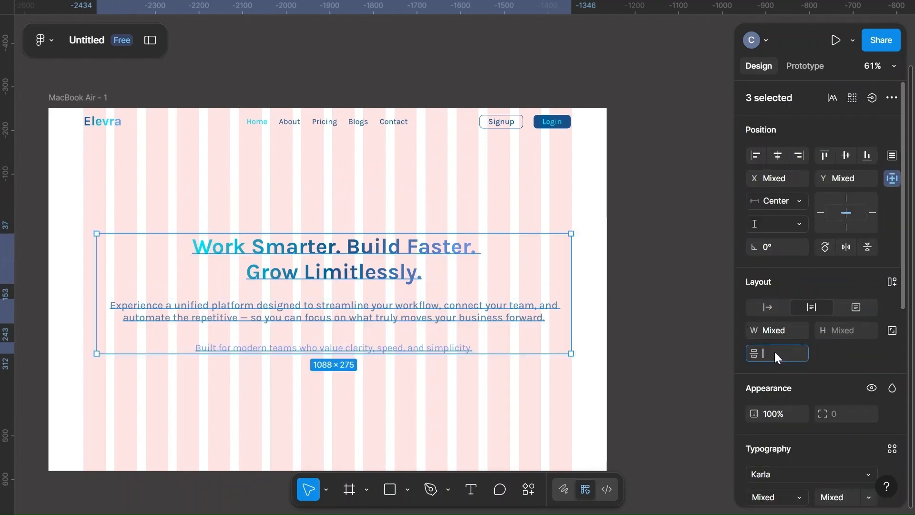
{"action": "type", "text": "24"}
{"action": "key", "text": "Return"}
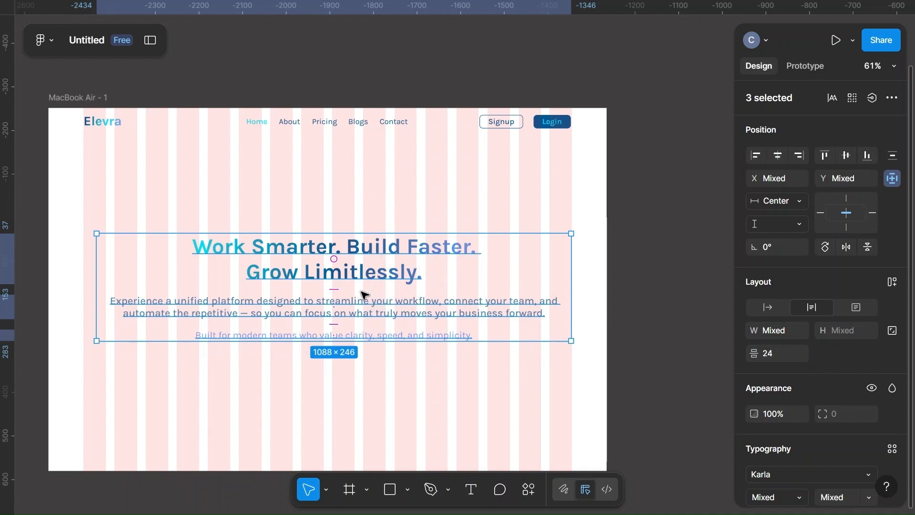
{"action": "mouse_move", "coordinate": [398, 281]}
{"action": "left_mouse_down"}
{"action": "mouse_move", "coordinate": [354, 274]}
{"action": "mouse_move", "coordinate": [381, 267]}
{"action": "mouse_move", "coordinate": [384, 281]}
{"action": "left_mouse_up"}
{"action": "left_click", "coordinate": [677, 224]}
- Hide the 16-column layout guide of the MacBook Air - 1 frame
{"action": "scroll", "coordinate": [677, 224], "scroll_direction": "left", "scroll_amount": 5}
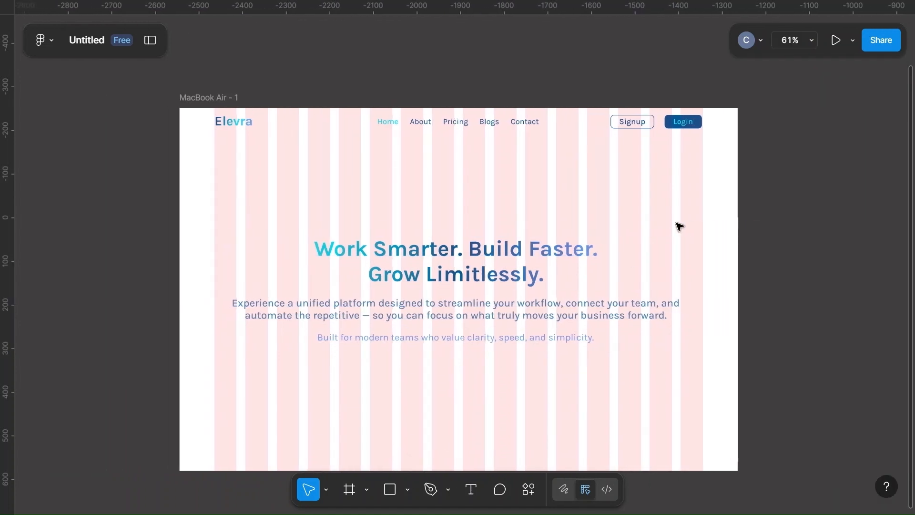
{"action": "left_click", "coordinate": [198, 93]}
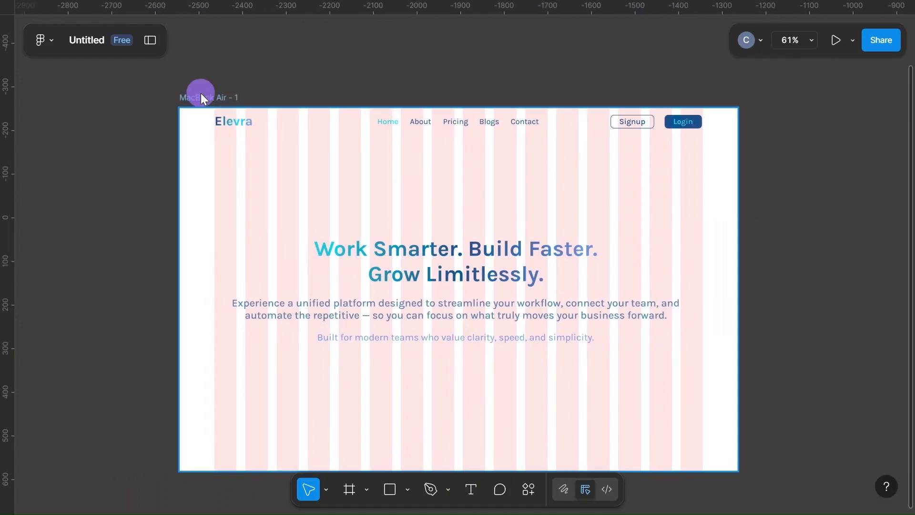
{"action": "scroll", "coordinate": [785, 350], "scroll_direction": "down", "scroll_amount": 4}
{"action": "left_click", "coordinate": [871, 420]}
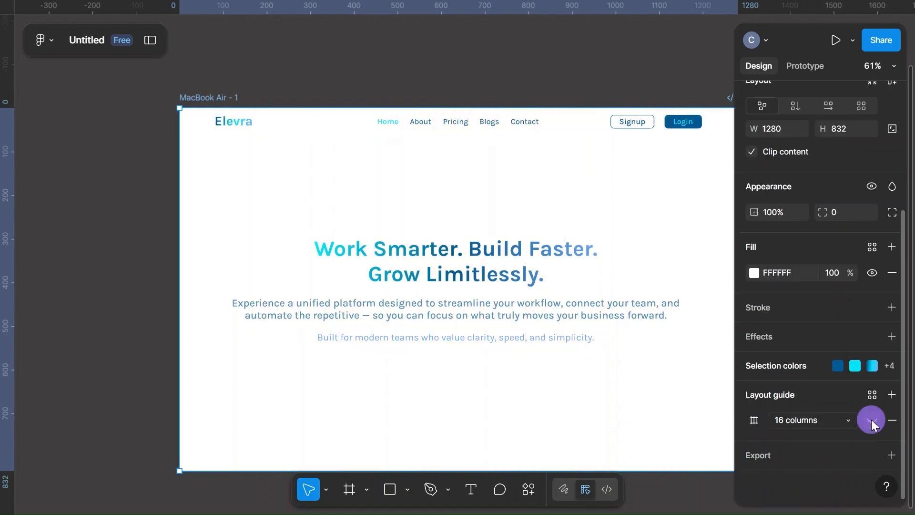
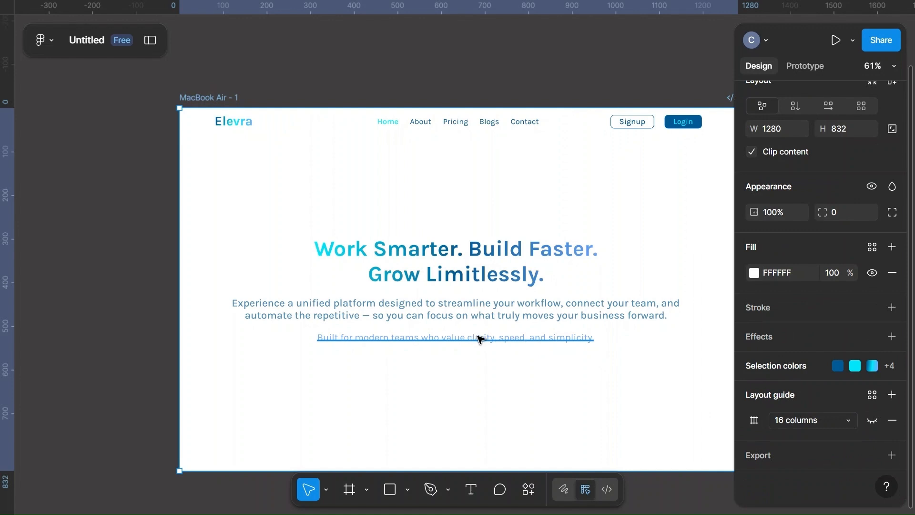
- Add the text "Start with a Free Demo →" in the empty area below the hero texts
{"action": "scroll", "coordinate": [639, 255], "scroll_direction": "down", "scroll_amount": 4}
{"action": "scroll", "coordinate": [662, 191], "scroll_direction": "up", "scroll_amount": 3}
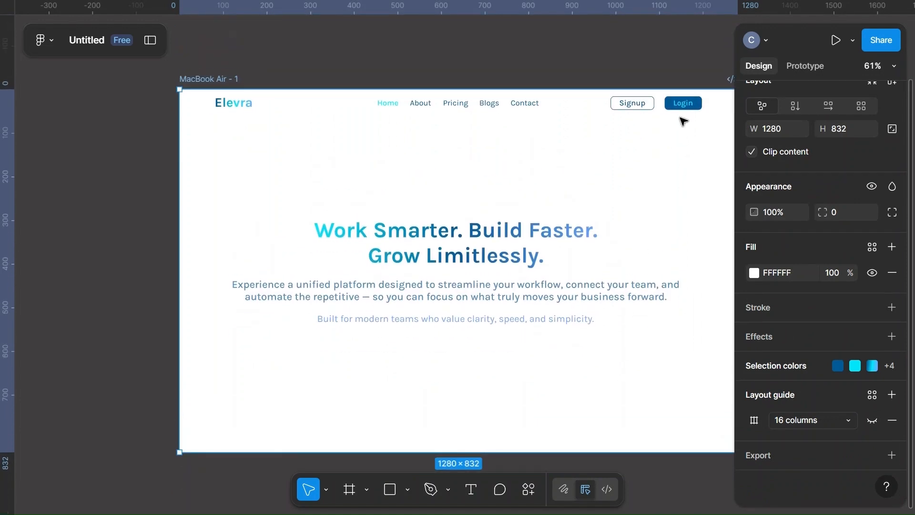
{"action": "scroll", "coordinate": [522, 263], "scroll_direction": "down", "scroll_amount": 2}
{"action": "scroll", "coordinate": [522, 264], "scroll_direction": "right", "scroll_amount": 1}
{"action": "key", "text": "t"}
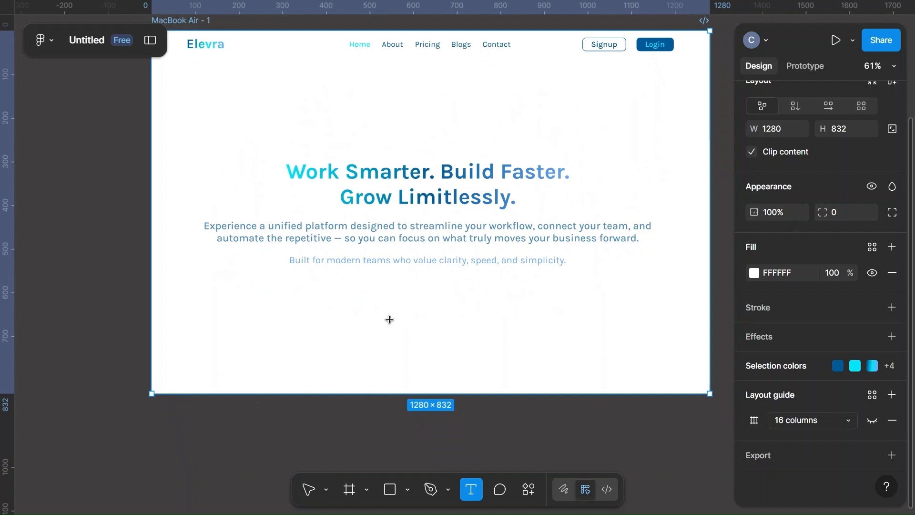
{"action": "left_click", "coordinate": [360, 311]}
{"action": "type", "text": "Start with a Fr"}
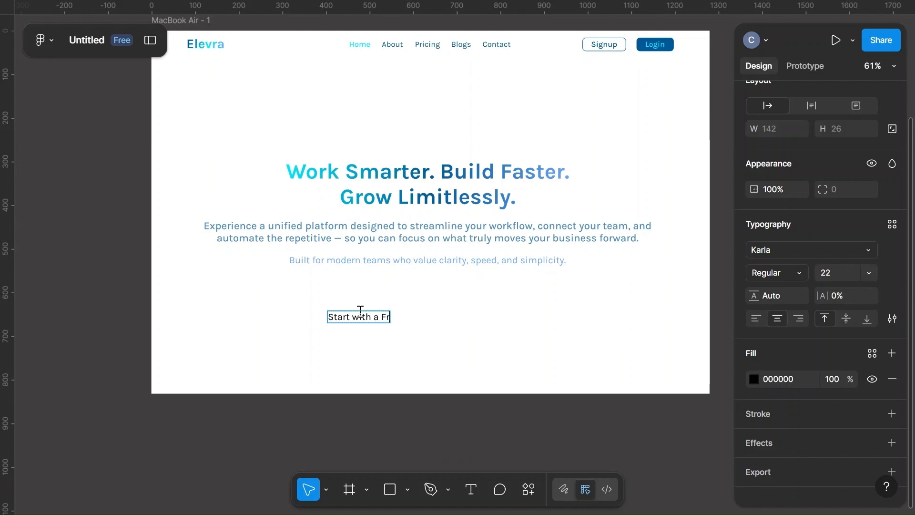
{"action": "type", "text": "ee Demo _"}
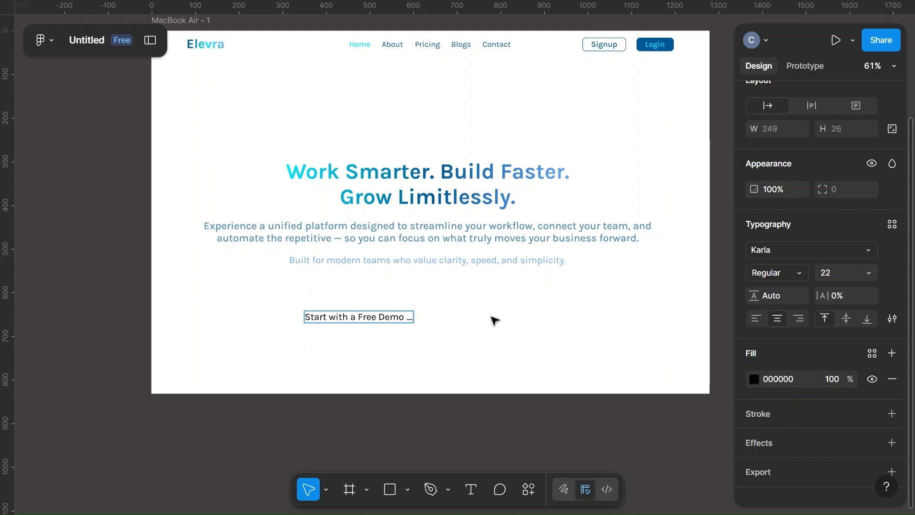
{"action": "key", "text": "BackSpace"}
{"action": "type", "text": "-"}
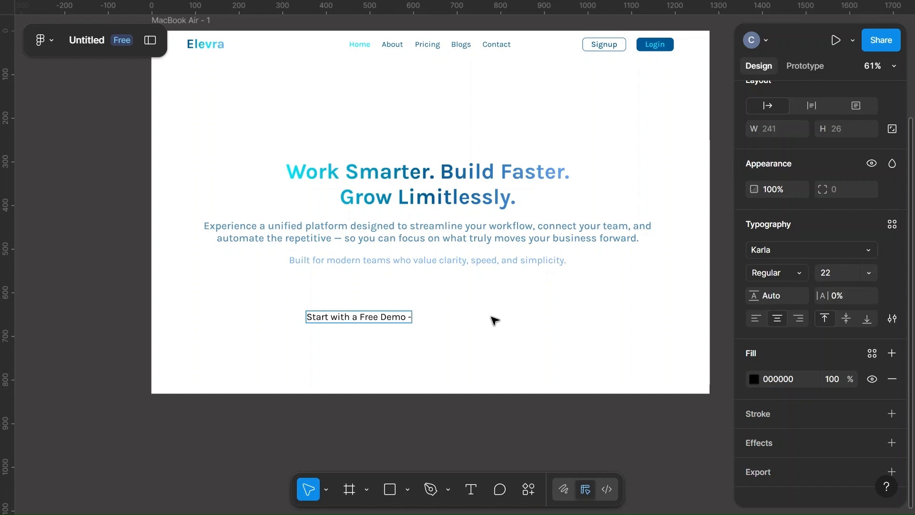
{"action": "type", "text": ">"}
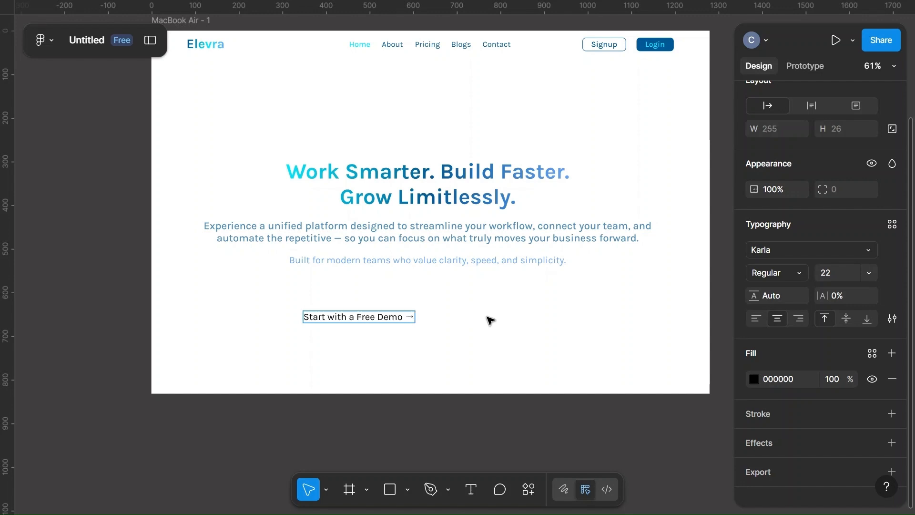
{"action": "left_click", "coordinate": [519, 303]}
- Move the "Start with a Free Demo →" text under the middle of the tagline and add auto layout to it
{"action": "left_click_drag", "start_coordinate": [351, 318], "coordinate": [429, 311]}
{"action": "right_click", "coordinate": [426, 308]}
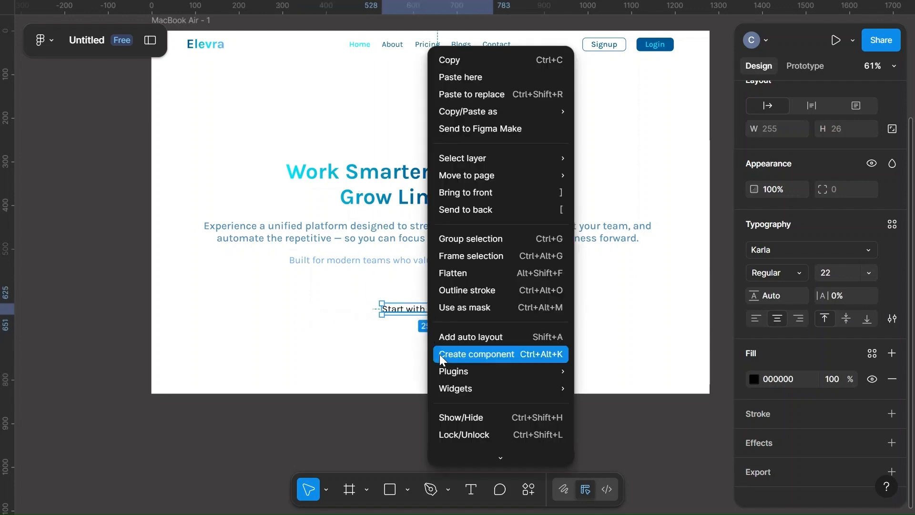
{"action": "left_click", "coordinate": [469, 336]}
- Set the "Start with a Free Demo →" button frame's corner radius to 24 and its vertical padding to 5
{"action": "scroll", "coordinate": [795, 331], "scroll_direction": "up", "scroll_amount": 3}
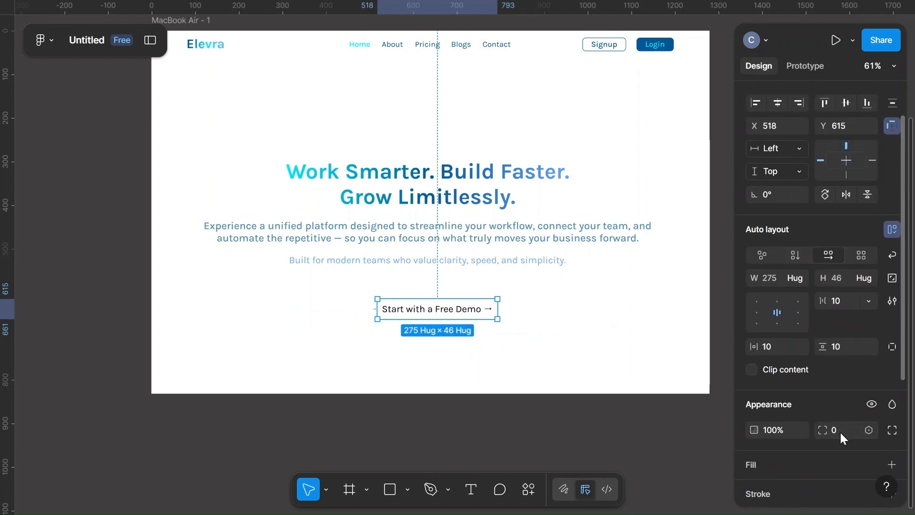
{"action": "left_click", "coordinate": [841, 433]}
{"action": "type", "text": "24"}
{"action": "left_click", "coordinate": [847, 351]}
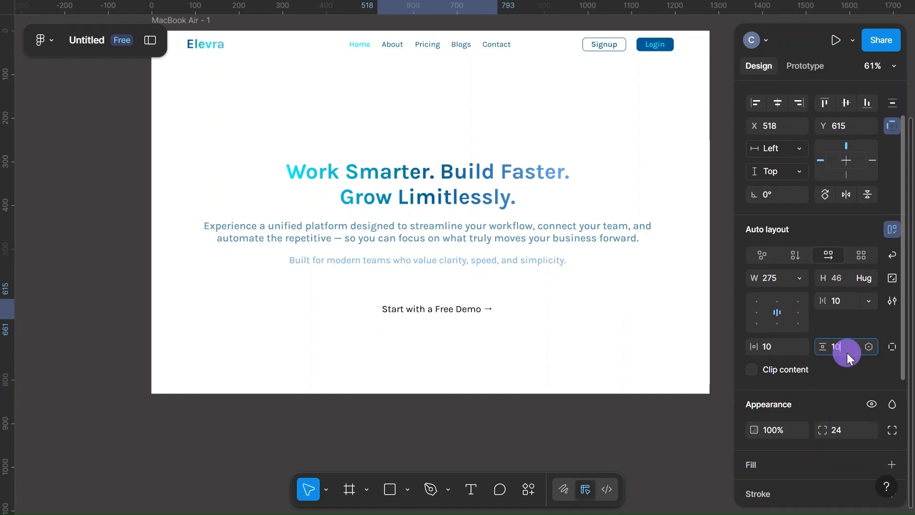
{"action": "type", "text": "5"}
{"action": "key", "text": "Return"}
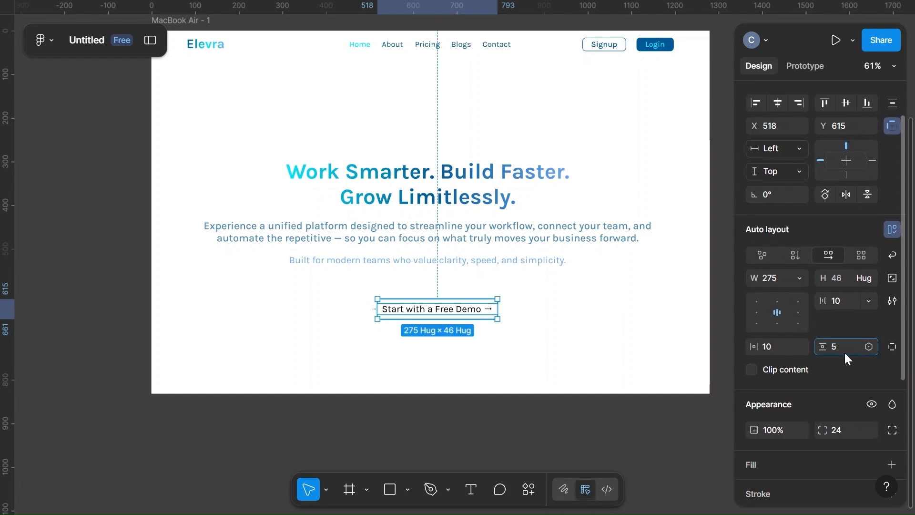
- Set the button frame's horizontal padding to 15 and turn on clipping of its content
{"action": "left_click", "coordinate": [776, 345]}
{"action": "type", "text": "15"}
{"action": "key", "text": "Return"}
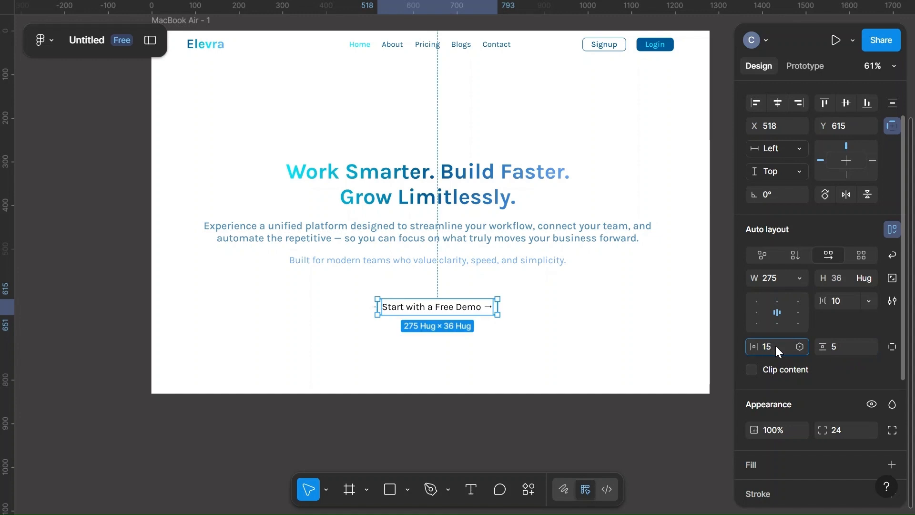
{"action": "left_click", "coordinate": [840, 368]}
- Give the button frame a linear gradient fill and add a third stop at 50%
{"action": "scroll", "coordinate": [811, 422], "scroll_direction": "down", "scroll_amount": 4}
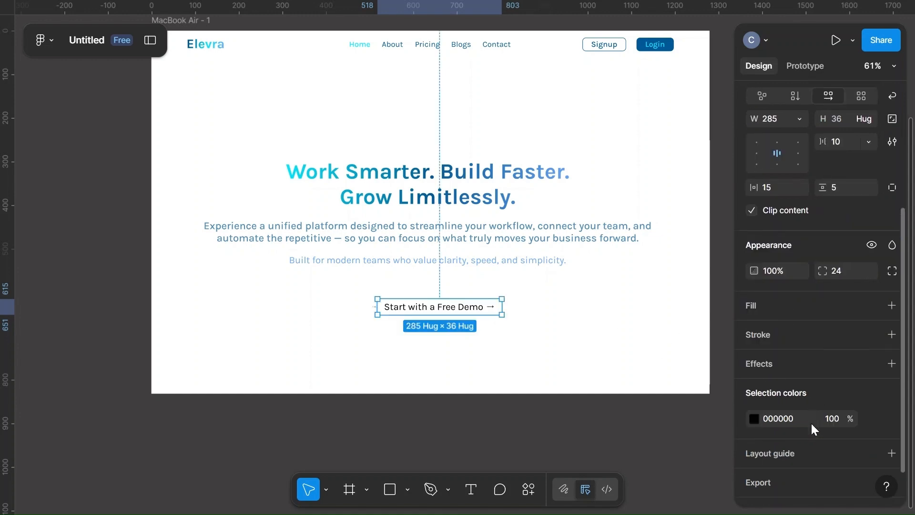
{"action": "left_click", "coordinate": [892, 278]}
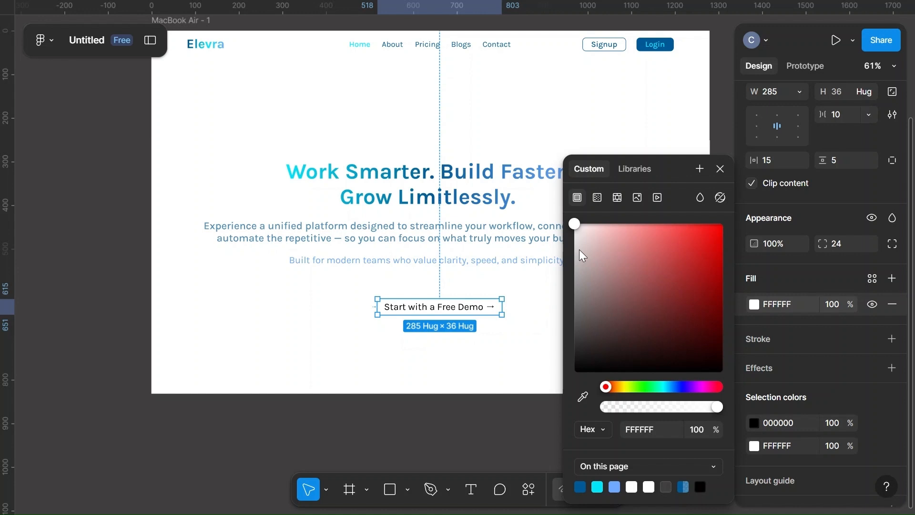
{"action": "left_click", "coordinate": [596, 197]}
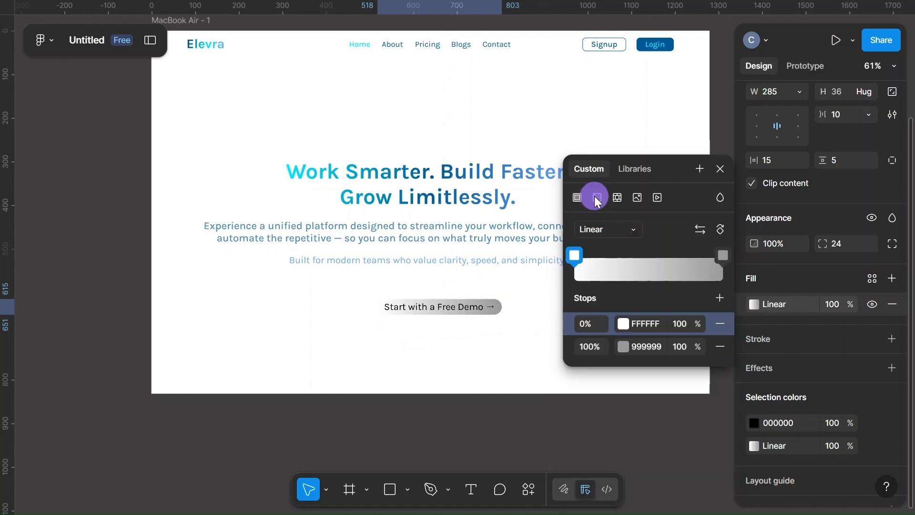
{"action": "left_click", "coordinate": [648, 324]}
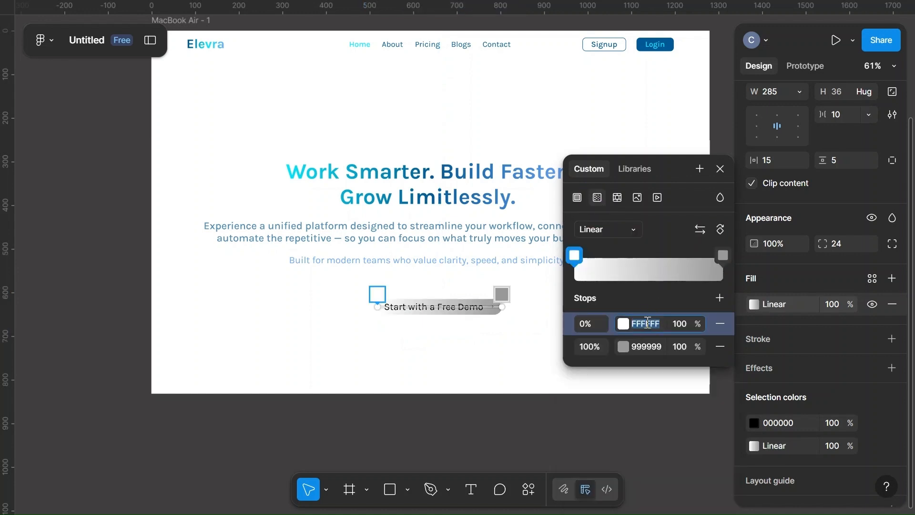
{"action": "scroll", "coordinate": [279, 135], "scroll_direction": "up", "scroll_amount": 7}
{"action": "scroll", "coordinate": [279, 136], "scroll_direction": "left", "scroll_amount": 5}
{"action": "scroll", "coordinate": [279, 136], "scroll_direction": "up", "scroll_amount": 5}
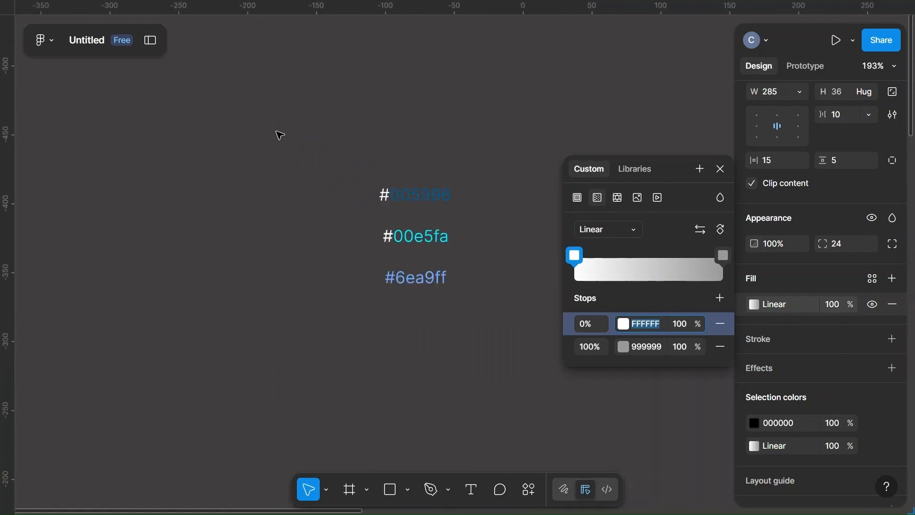
{"action": "left_click", "coordinate": [720, 300]}
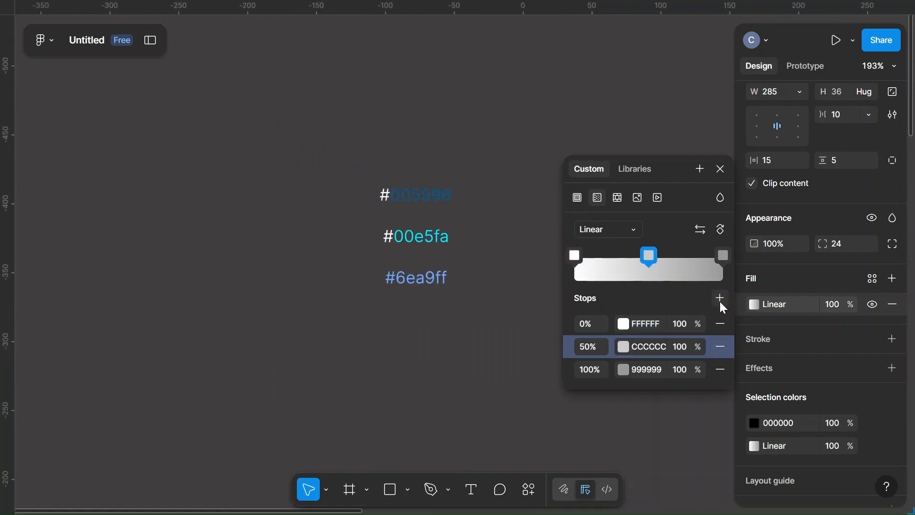
- Set the fill gradient's stops to 00E5FA at 0%, 005996 at 50% and 6EA9FF at 100%
{"action": "left_click", "coordinate": [649, 321]}
{"action": "key", "text": "BackSpace"}
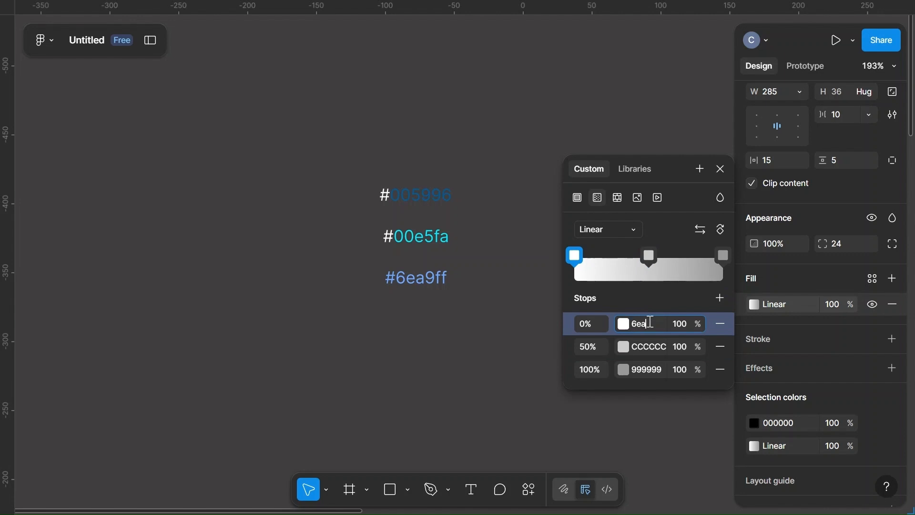
{"action": "key", "text": "BackSpace"}
{"action": "key", "text": "BackSpace"}
{"action": "key", "text": "BackSpace"}
{"action": "type", "text": "00e5fa"}
{"action": "left_click", "coordinate": [652, 346]}
{"action": "type", "text": "00"}
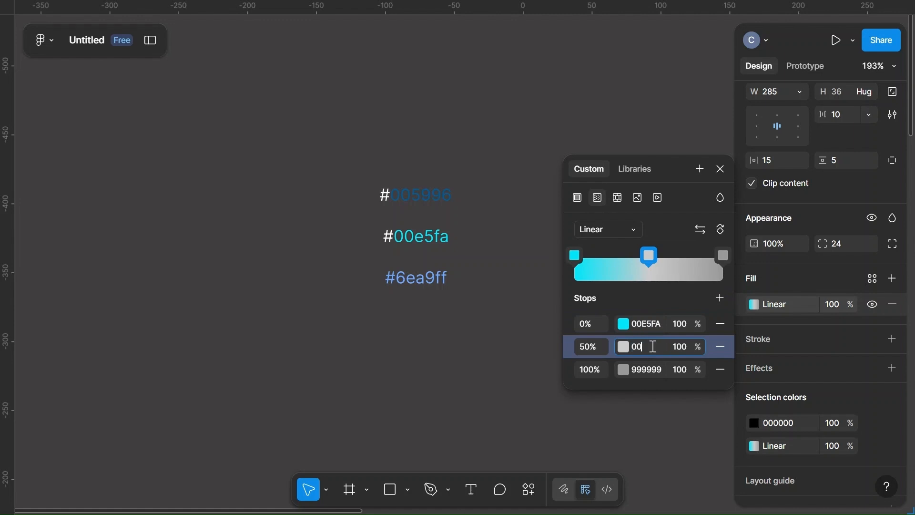
{"action": "type", "text": "5996"}
{"action": "left_click", "coordinate": [647, 370]}
{"action": "key", "text": "BackSpace"}
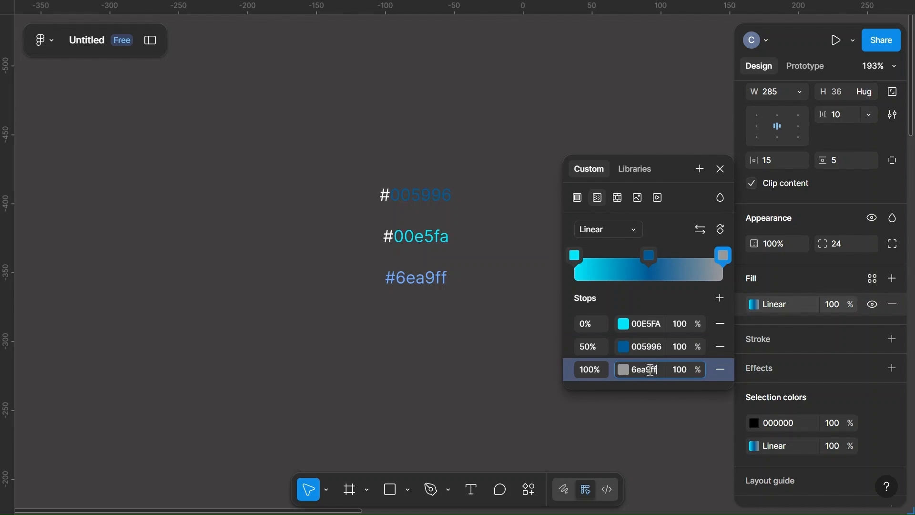
{"action": "left_click", "coordinate": [479, 352]}
- Reorient the button's fill gradient to run from the middle of its top edge to just left of the middle of its bottom edge
{"action": "scroll", "coordinate": [480, 352], "scroll_direction": "right", "scroll_amount": 9}
{"action": "scroll", "coordinate": [480, 352], "scroll_direction": "down", "scroll_amount": 16}
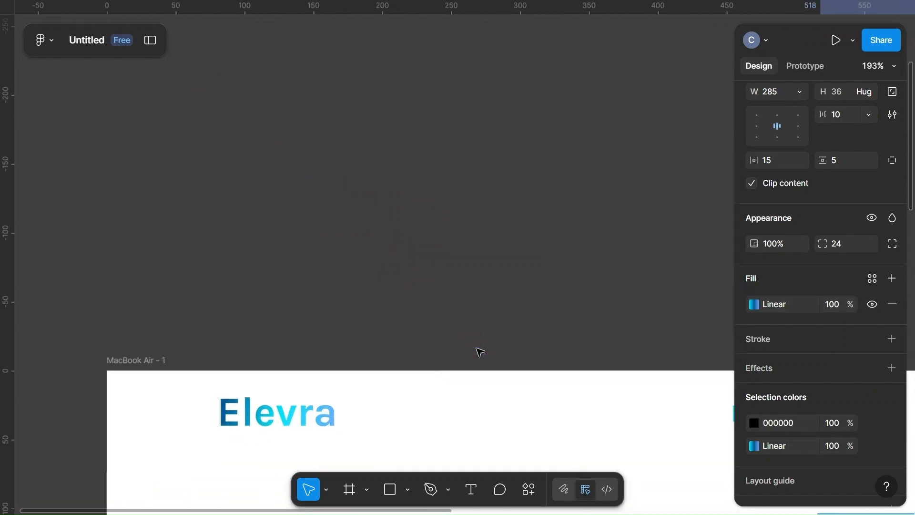
{"action": "scroll", "coordinate": [479, 352], "scroll_direction": "down", "scroll_amount": 10}
{"action": "scroll", "coordinate": [479, 352], "scroll_direction": "right", "scroll_amount": 12}
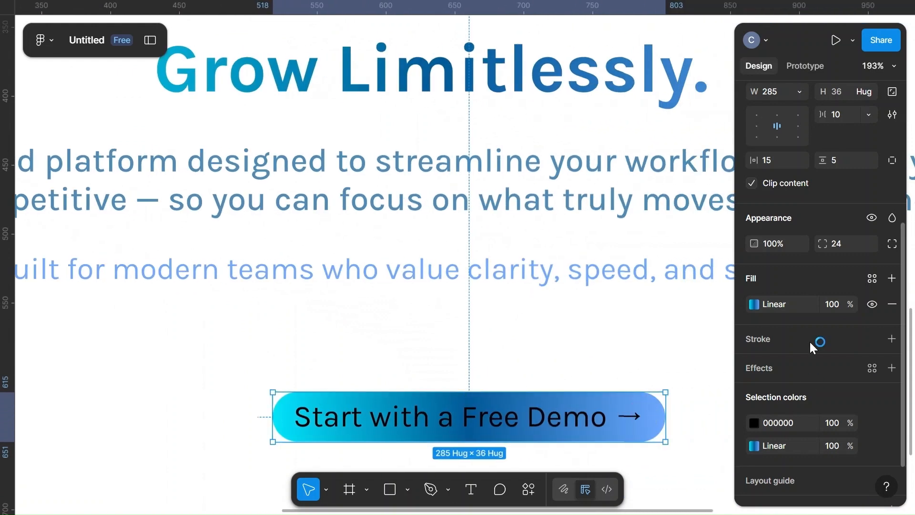
{"action": "left_click", "coordinate": [753, 304]}
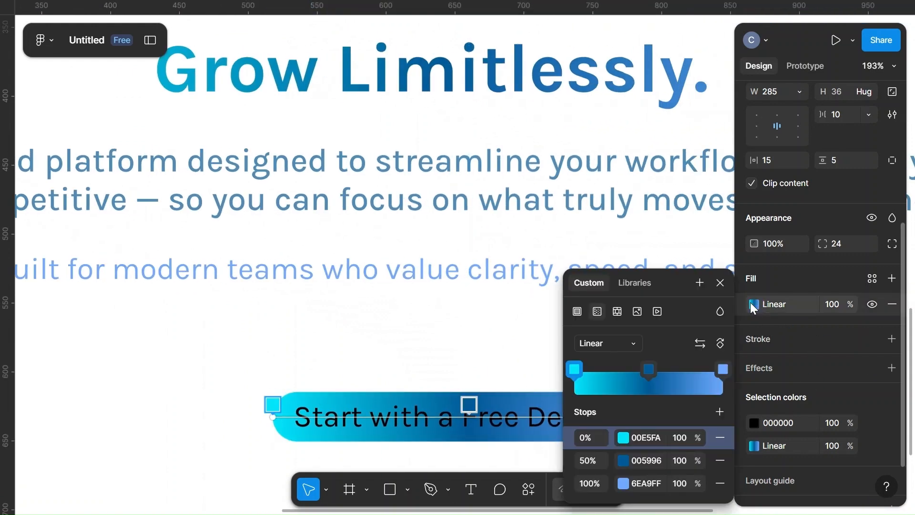
{"action": "scroll", "coordinate": [461, 324], "scroll_direction": "right", "scroll_amount": 3}
{"action": "left_click", "coordinate": [460, 323]}
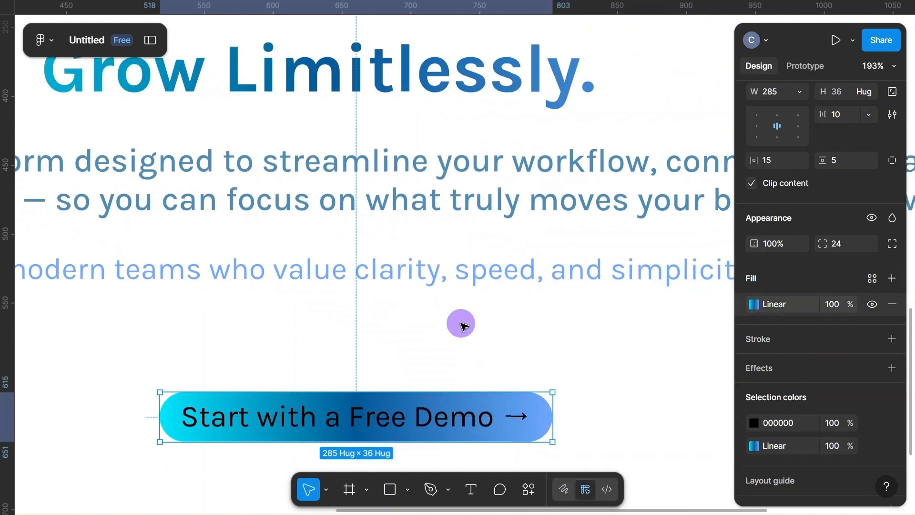
{"action": "left_click", "coordinate": [757, 305]}
{"action": "left_click_drag", "start_coordinate": [160, 404], "coordinate": [355, 391]}
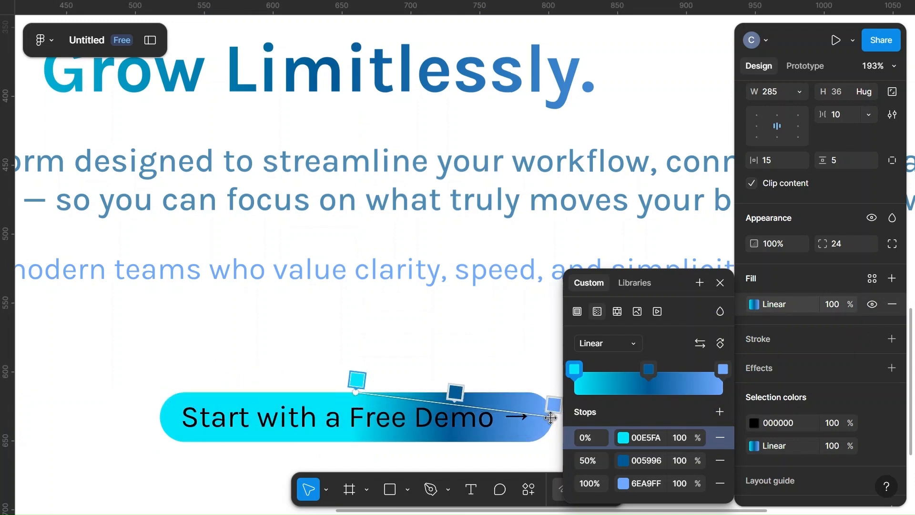
{"action": "left_click_drag", "start_coordinate": [552, 417], "coordinate": [453, 437]}
{"action": "left_click_drag", "start_coordinate": [405, 437], "coordinate": [343, 441]}
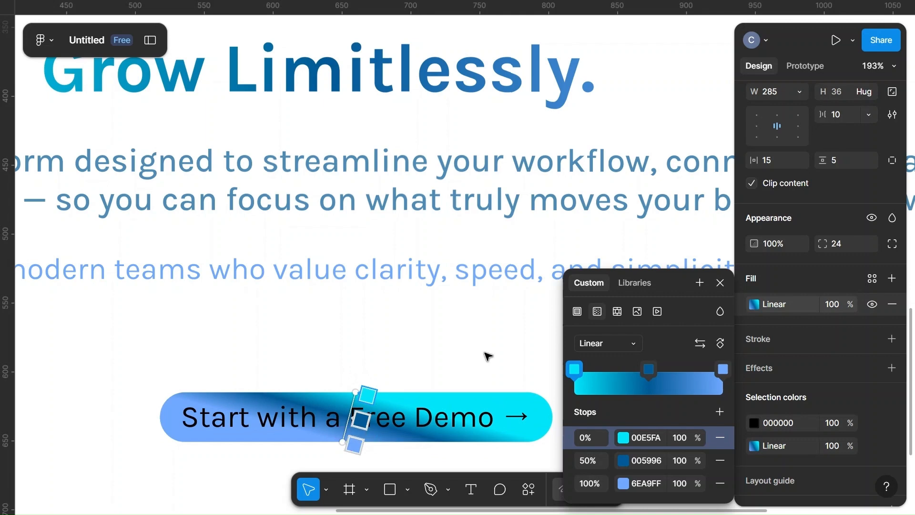
- Set the opacity of the button's gradient fill to 60%
{"action": "left_click", "coordinate": [834, 447]}
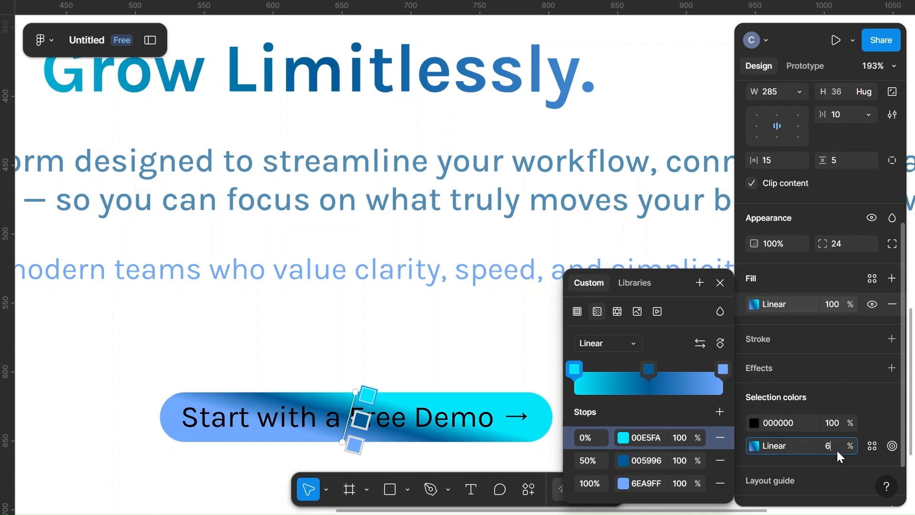
{"action": "type", "text": "60"}
{"action": "key", "text": "Escape"}
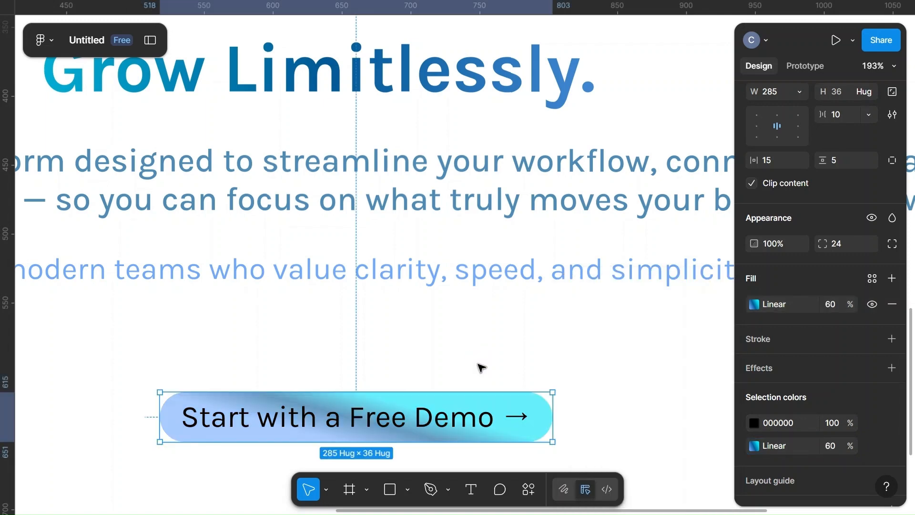
- Add a stroke to the button frame with a weight of 0.5 and Center alignment
{"action": "scroll", "coordinate": [752, 431], "scroll_direction": "down", "scroll_amount": 2}
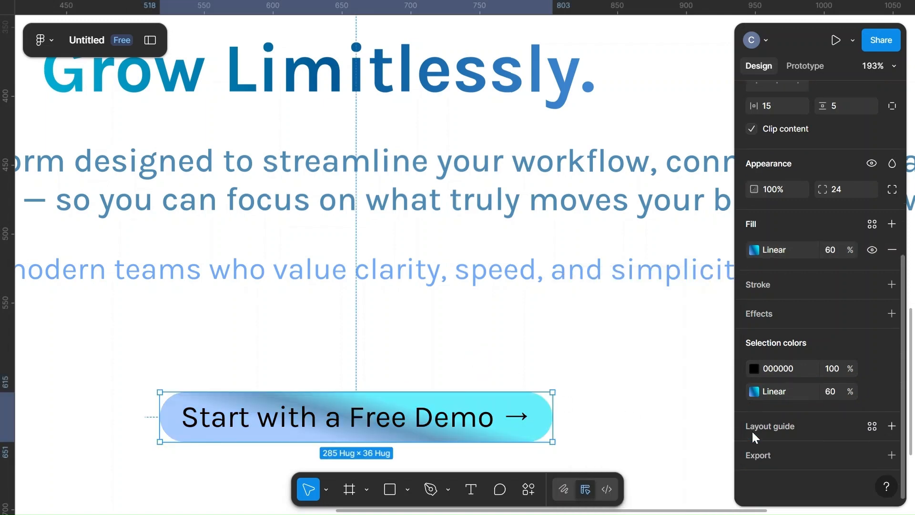
{"action": "left_click", "coordinate": [787, 286]}
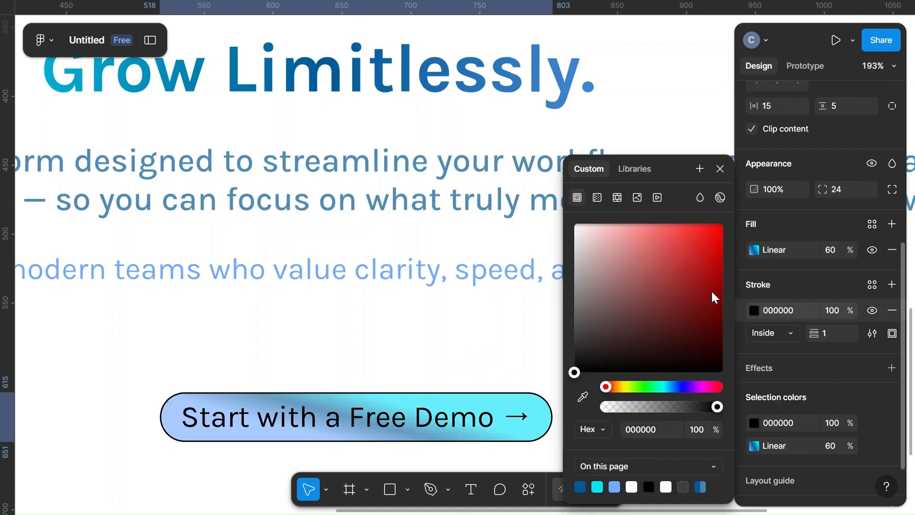
{"action": "left_click", "coordinate": [831, 331]}
{"action": "type", "text": "0.5"}
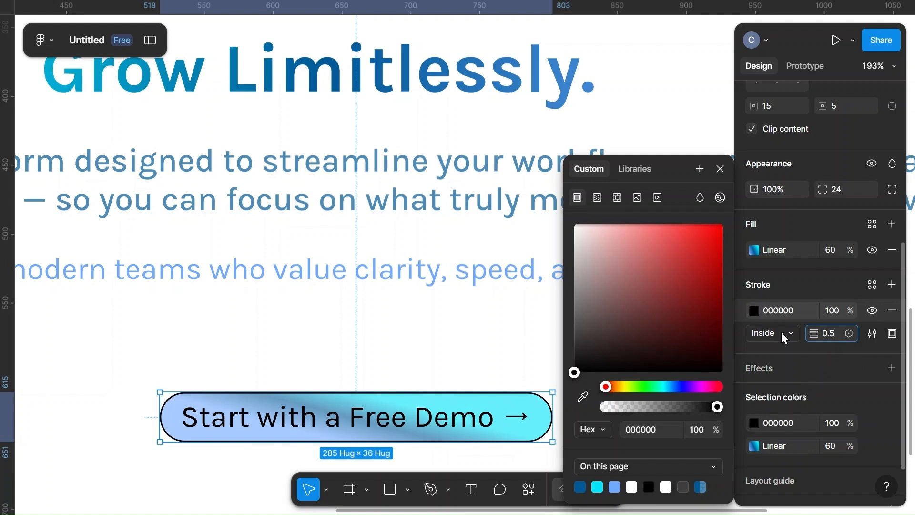
{"action": "left_click", "coordinate": [781, 332]}
{"action": "left_click", "coordinate": [772, 317]}
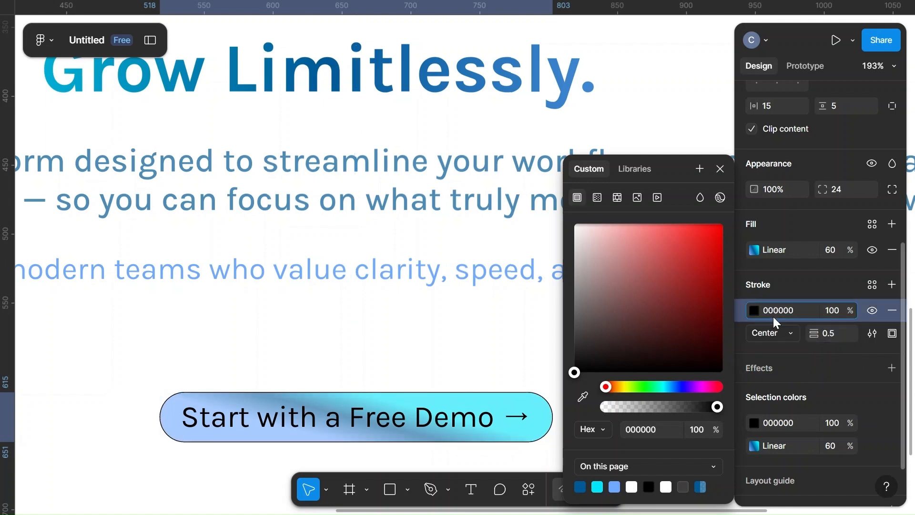
{"action": "left_click", "coordinate": [777, 316]}
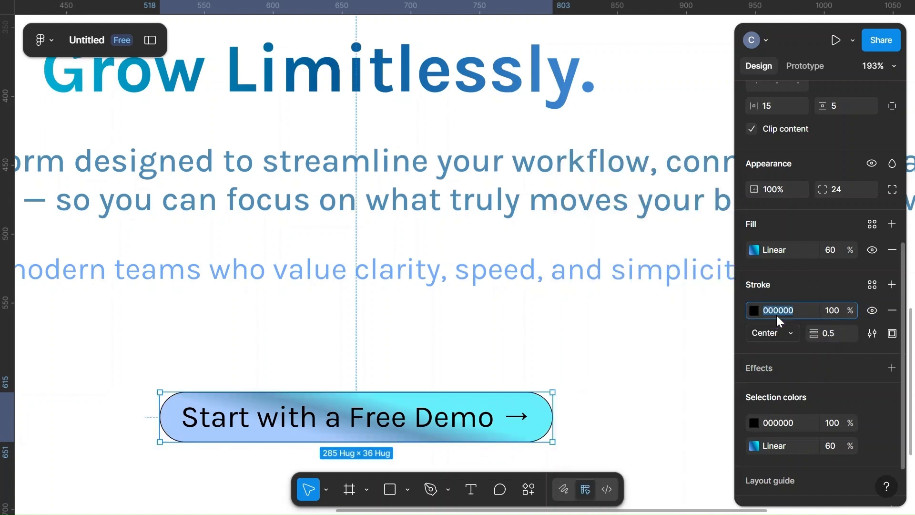
- Make the button's stroke a linear gradient with stops 00E5FA at 0%, 005996 at 50% and 6EA9FF at 100%
{"action": "left_click", "coordinate": [750, 312]}
{"action": "left_click", "coordinate": [597, 198]}
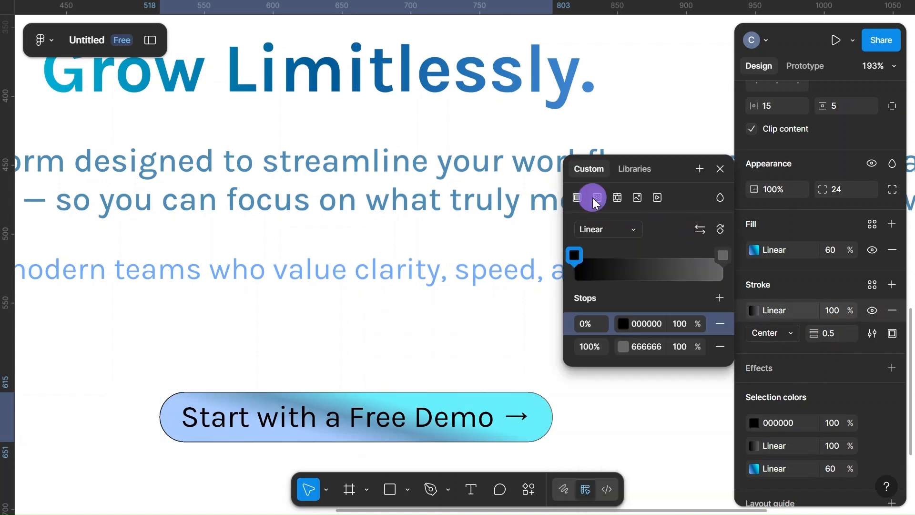
{"action": "left_click", "coordinate": [622, 322]}
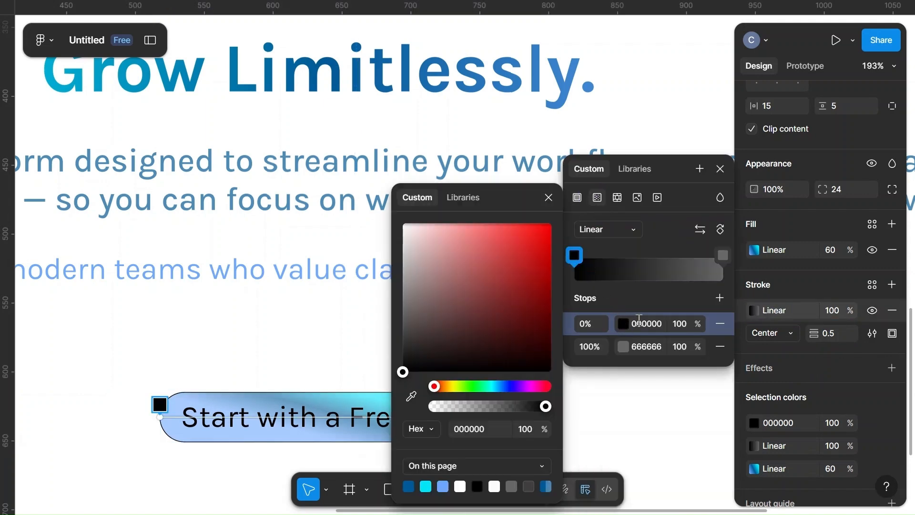
{"action": "left_click", "coordinate": [719, 299]}
{"action": "left_click", "coordinate": [624, 324]}
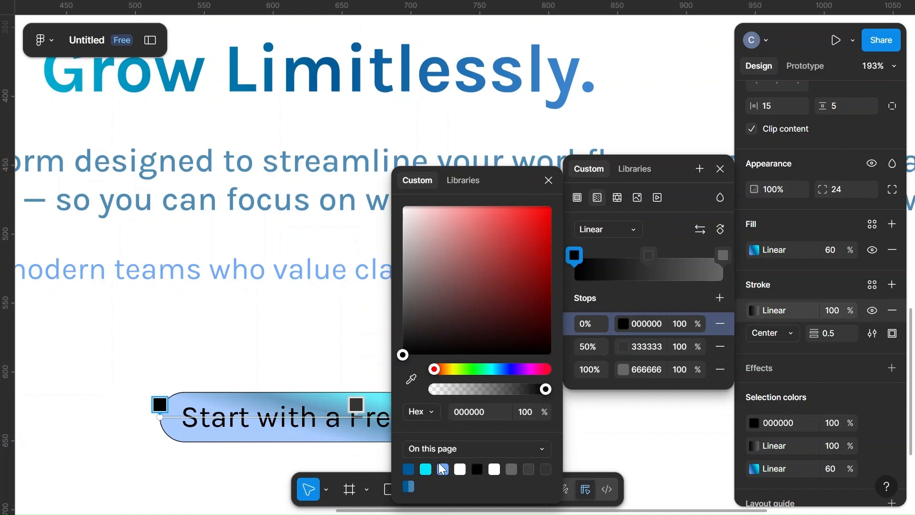
{"action": "left_click", "coordinate": [425, 470]}
{"action": "left_click", "coordinate": [622, 347]}
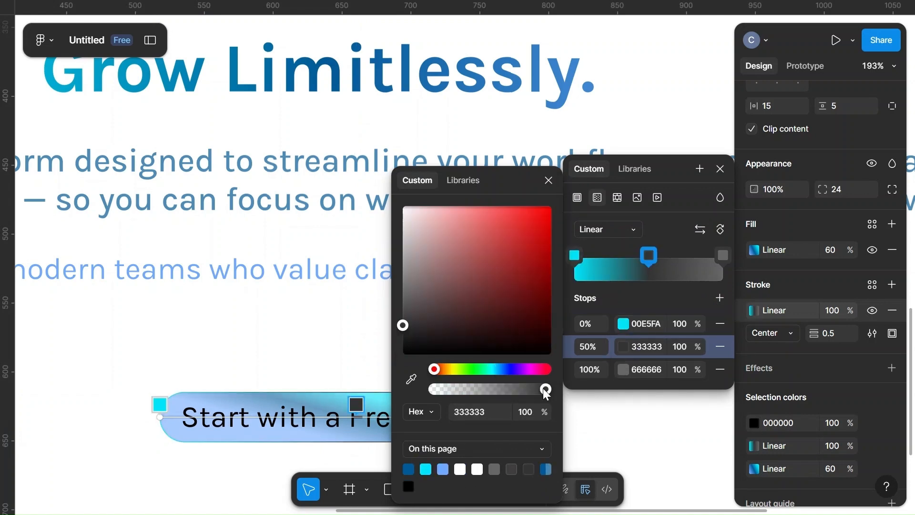
{"action": "left_click", "coordinate": [408, 469]}
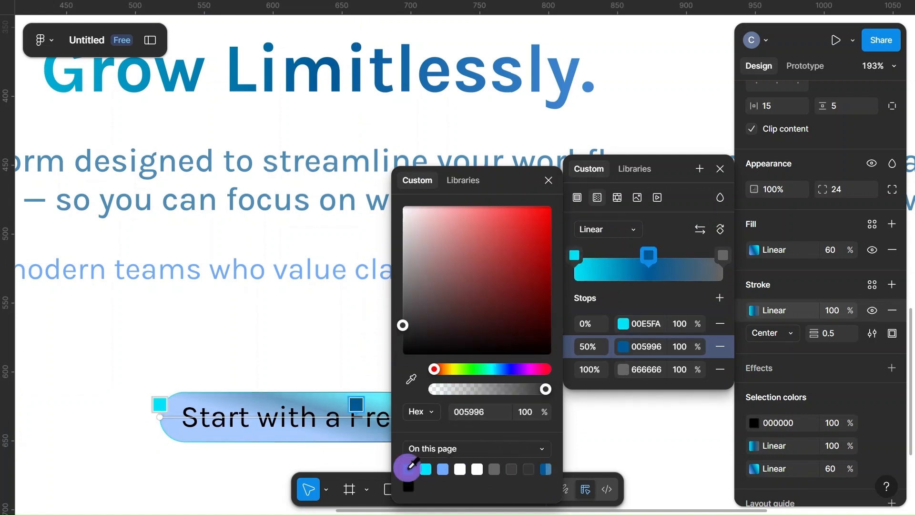
{"action": "left_click", "coordinate": [623, 369]}
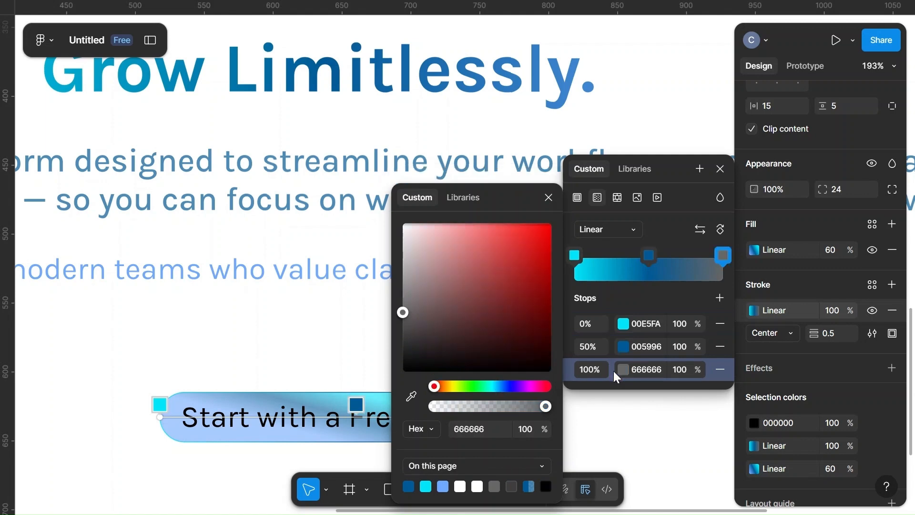
{"action": "left_click", "coordinate": [443, 482]}
- Reorient the stroke gradient to run from the middle of the button's top edge to just right of the middle of its bottom edge
{"action": "scroll", "coordinate": [336, 334], "scroll_direction": "right", "scroll_amount": 3}
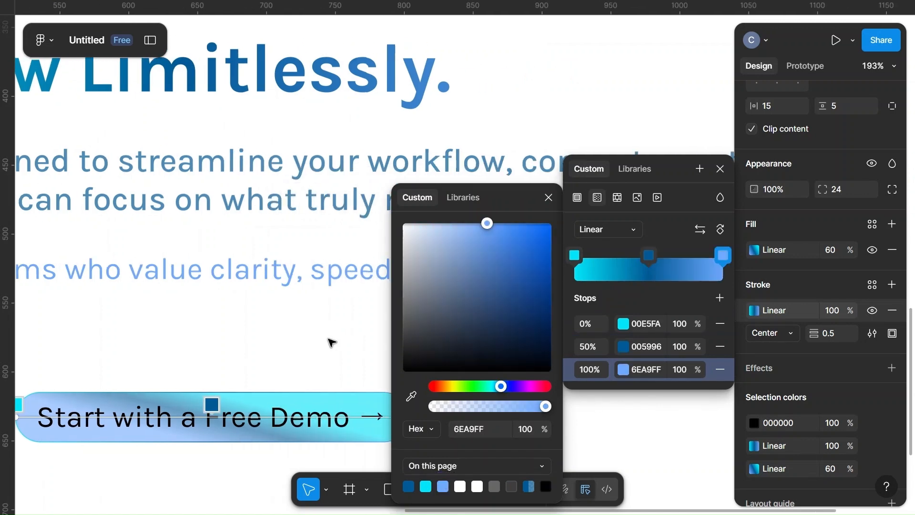
{"action": "scroll", "coordinate": [194, 343], "scroll_direction": "left", "scroll_amount": 2}
{"action": "scroll", "coordinate": [194, 344], "scroll_direction": "down", "scroll_amount": 3}
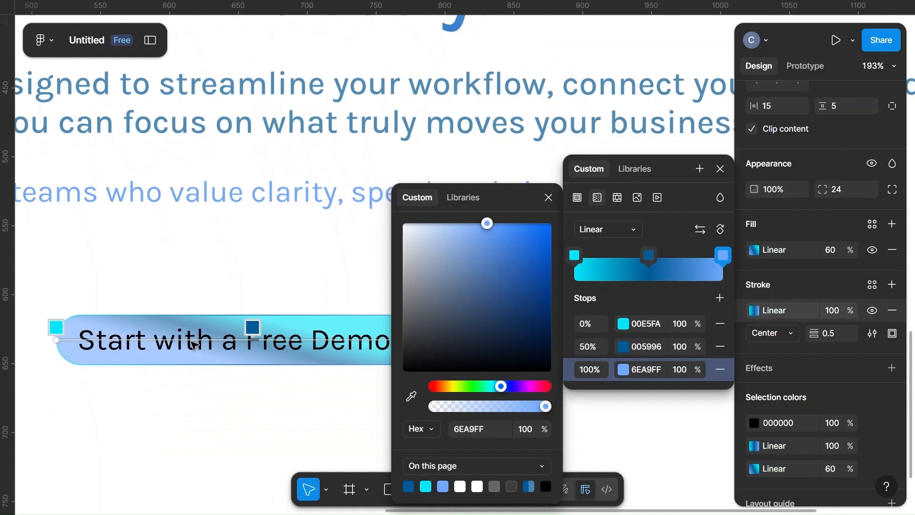
{"action": "scroll", "coordinate": [194, 344], "scroll_direction": "down", "scroll_amount": 5}
{"action": "left_click_drag", "start_coordinate": [61, 151], "coordinate": [252, 128]}
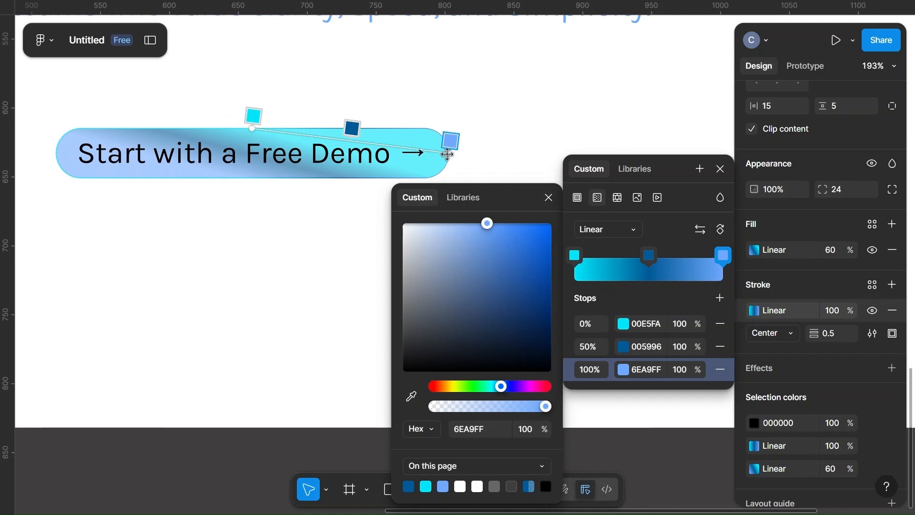
{"action": "mouse_move", "coordinate": [448, 153]}
{"action": "left_mouse_down"}
{"action": "mouse_move", "coordinate": [320, 151]}
{"action": "mouse_move", "coordinate": [259, 159]}
{"action": "mouse_move", "coordinate": [270, 165]}
{"action": "mouse_move", "coordinate": [263, 172]}
{"action": "left_mouse_up"}
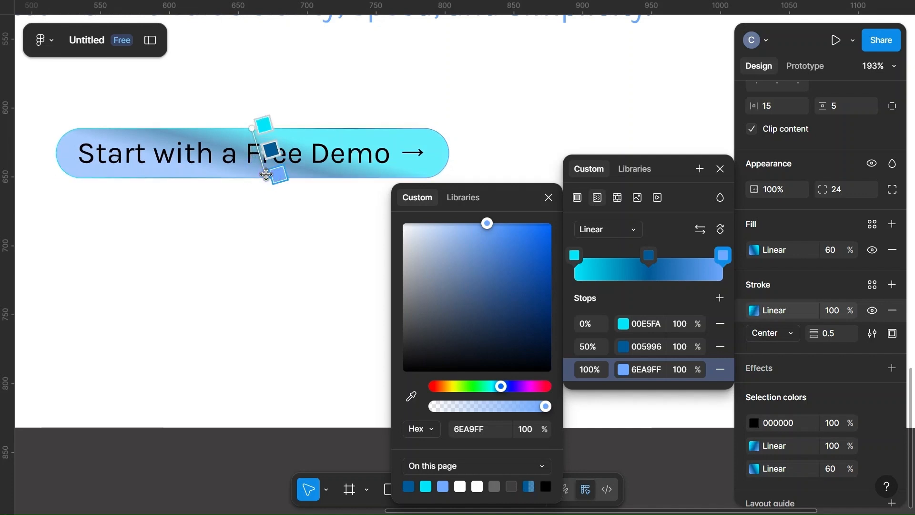
{"action": "key", "text": "Escape"}
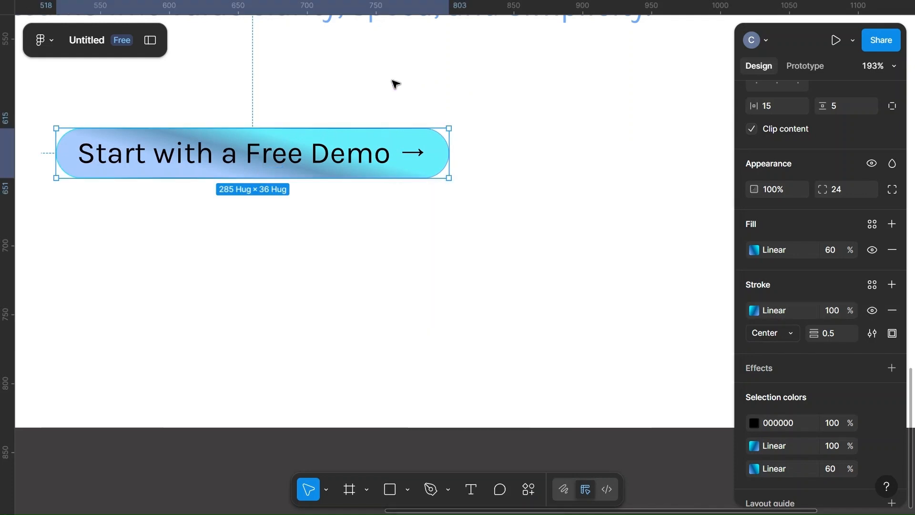
{"action": "scroll", "coordinate": [395, 84], "scroll_direction": "left", "scroll_amount": 5}
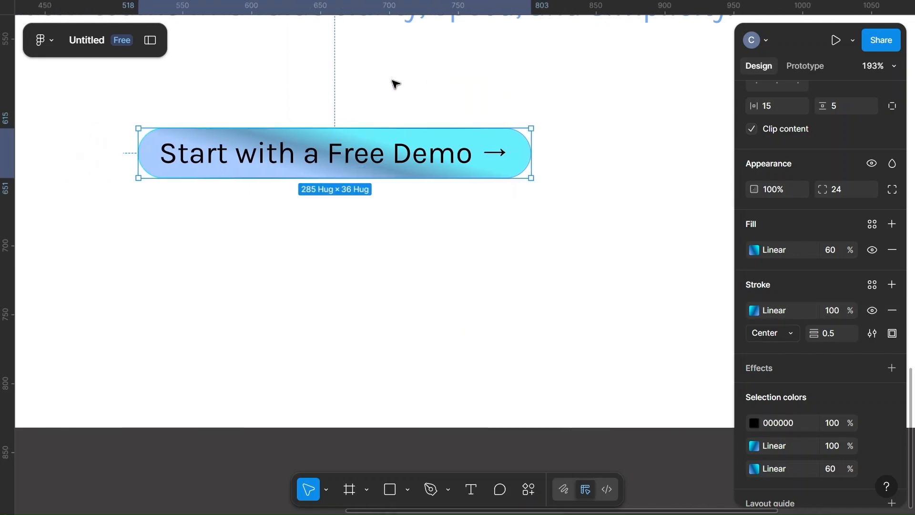
- Set the "Start with a Free Demo →" button text to an FFFFFF fill and the Medium font weight
{"action": "double_click", "coordinate": [421, 154]}
{"action": "left_click", "coordinate": [754, 365]}
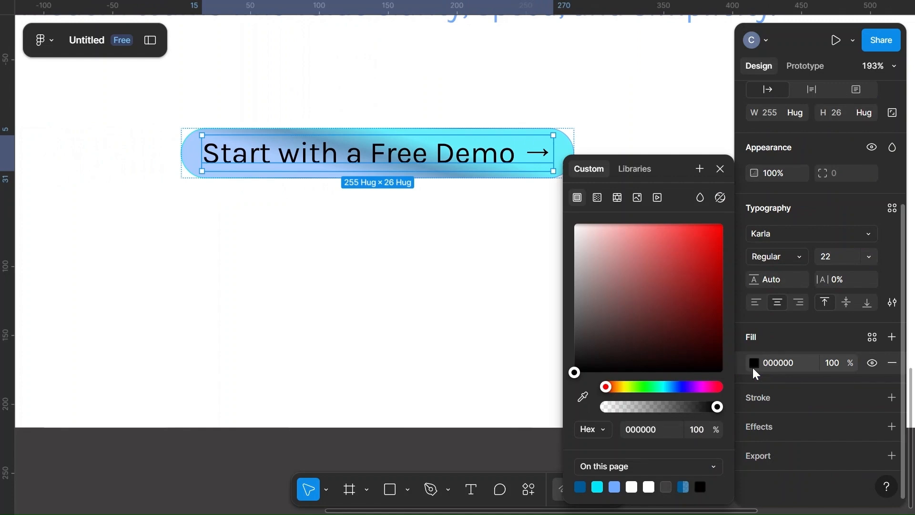
{"action": "left_click", "coordinate": [643, 482]}
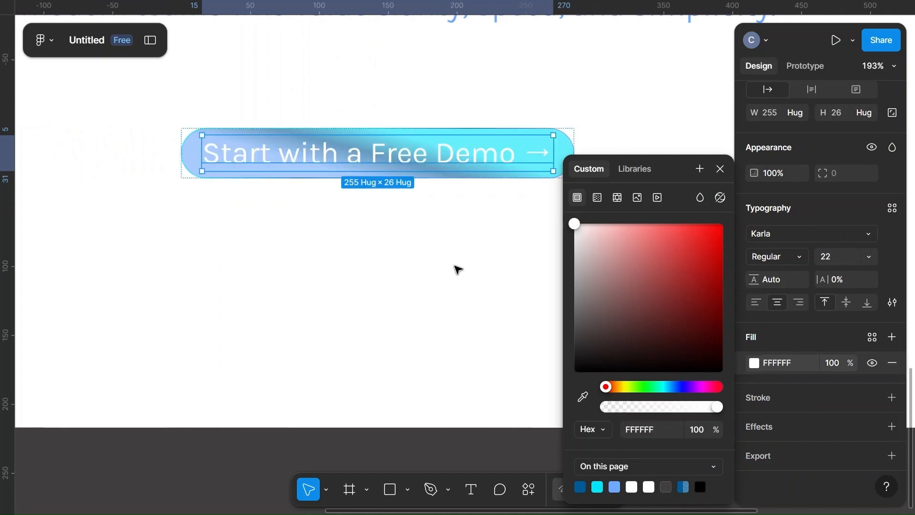
{"action": "left_click", "coordinate": [797, 256]}
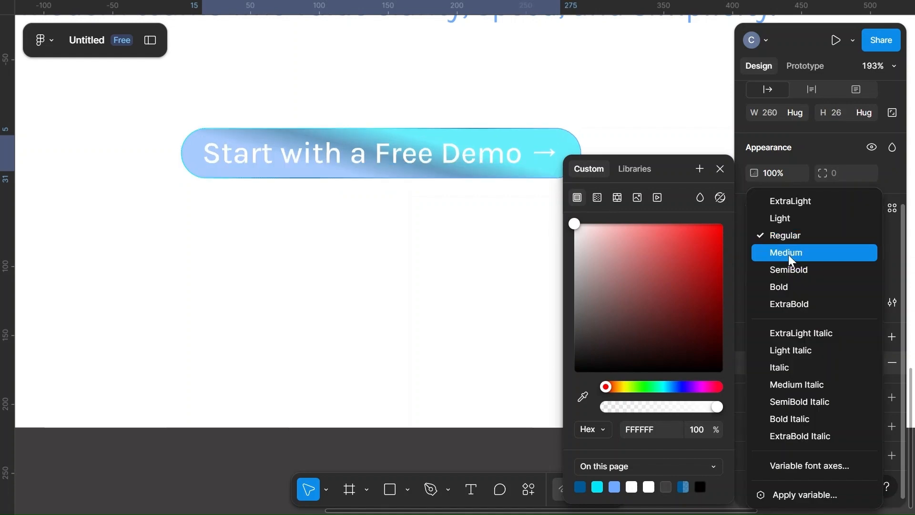
{"action": "left_click", "coordinate": [789, 254]}
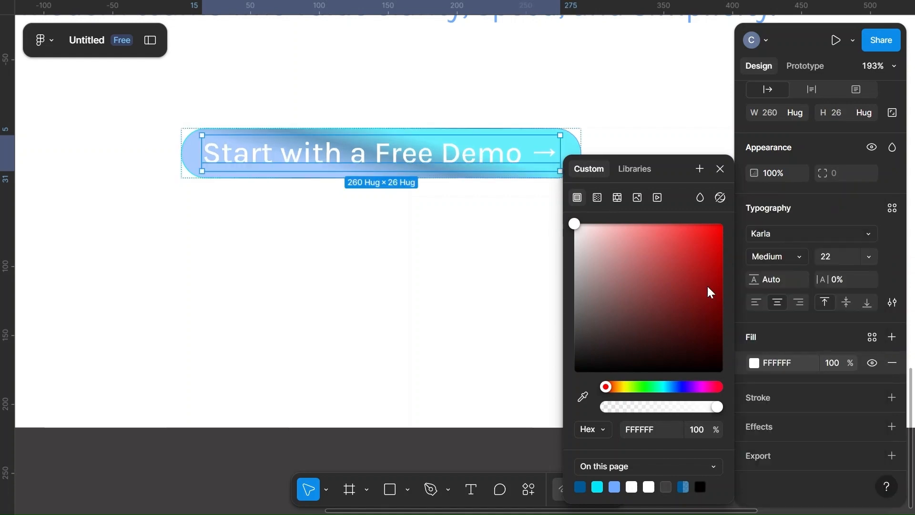
{"action": "left_click", "coordinate": [457, 296]}
- Add a drop shadow effect to the "Start with a Free Demo →" button frame
{"action": "scroll", "coordinate": [457, 296], "scroll_direction": "right", "scroll_amount": 3}
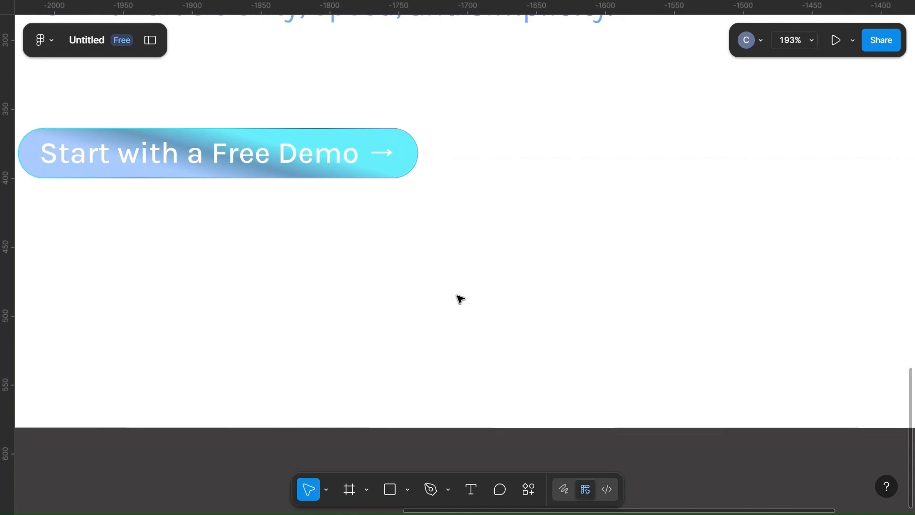
{"action": "scroll", "coordinate": [458, 296], "scroll_direction": "down", "scroll_amount": 5}
{"action": "scroll", "coordinate": [457, 296], "scroll_direction": "left", "scroll_amount": 3}
{"action": "scroll", "coordinate": [460, 299], "scroll_direction": "up", "scroll_amount": 3}
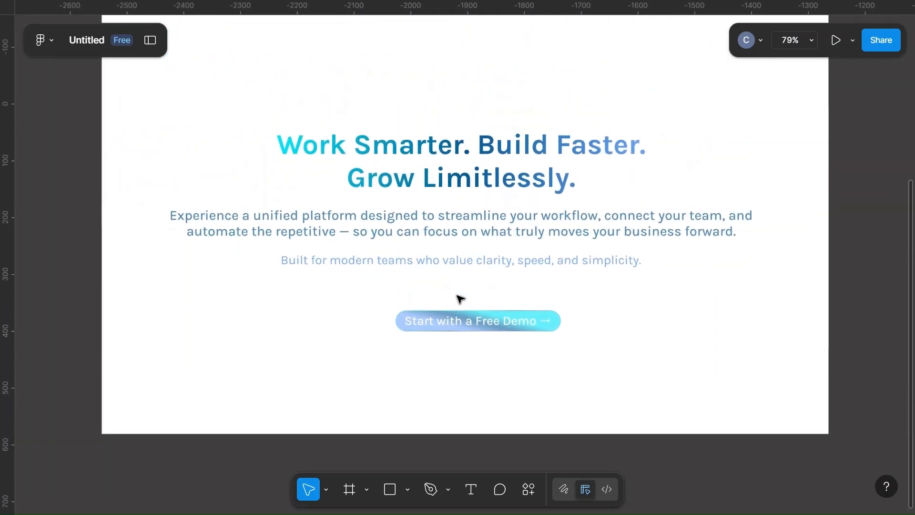
{"action": "left_click", "coordinate": [455, 321]}
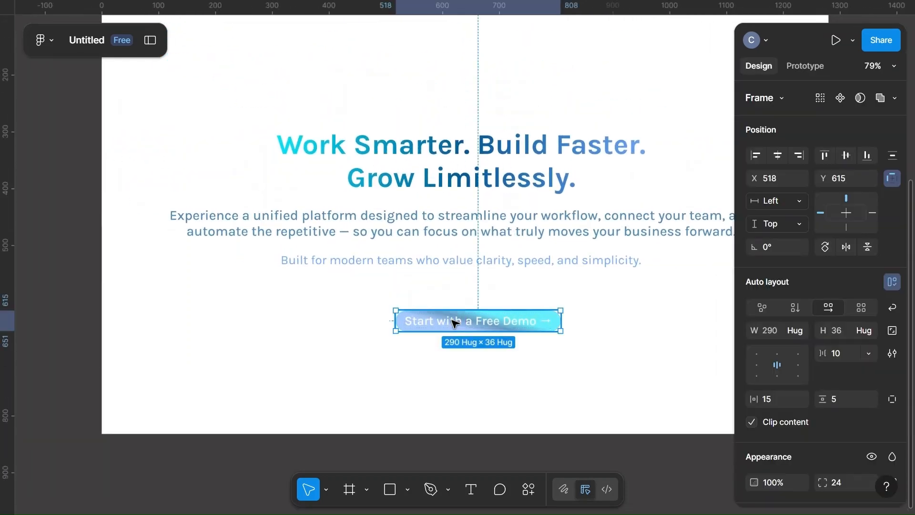
{"action": "scroll", "coordinate": [805, 408], "scroll_direction": "down", "scroll_amount": 5}
{"action": "scroll", "coordinate": [805, 403], "scroll_direction": "down", "scroll_amount": 2}
{"action": "left_click", "coordinate": [763, 295]}
- Set the button's drop shadow to Y 2, blur 1, spread 1 and 20% color opacity
{"action": "scroll", "coordinate": [548, 353], "scroll_direction": "up", "scroll_amount": 5}
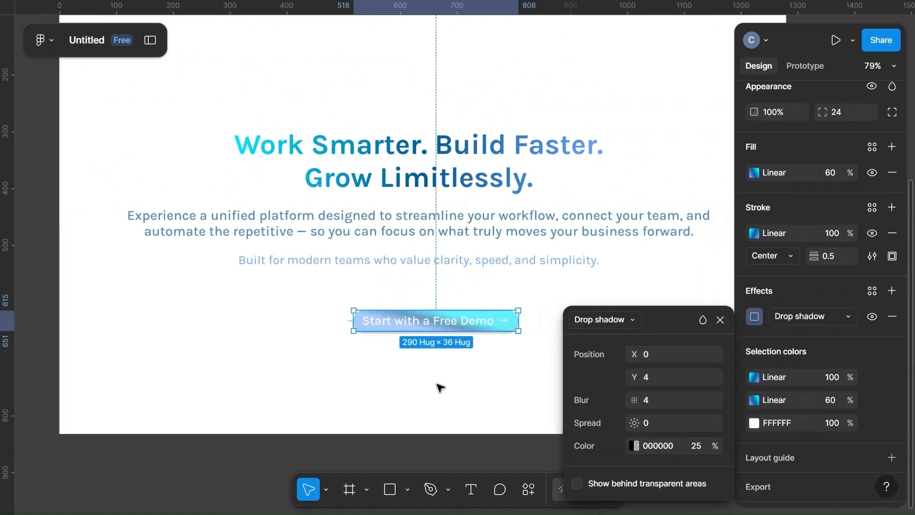
{"action": "left_click", "coordinate": [657, 377]}
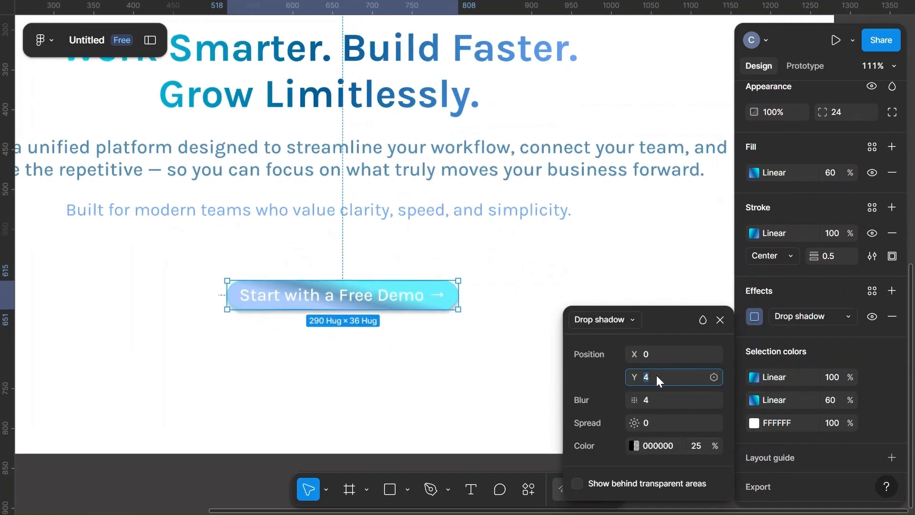
{"action": "left_click", "coordinate": [653, 402]}
{"action": "type", "text": "1"}
{"action": "left_click", "coordinate": [653, 427]}
{"action": "type", "text": "1"}
{"action": "left_click", "coordinate": [696, 446]}
{"action": "type", "text": "20"}
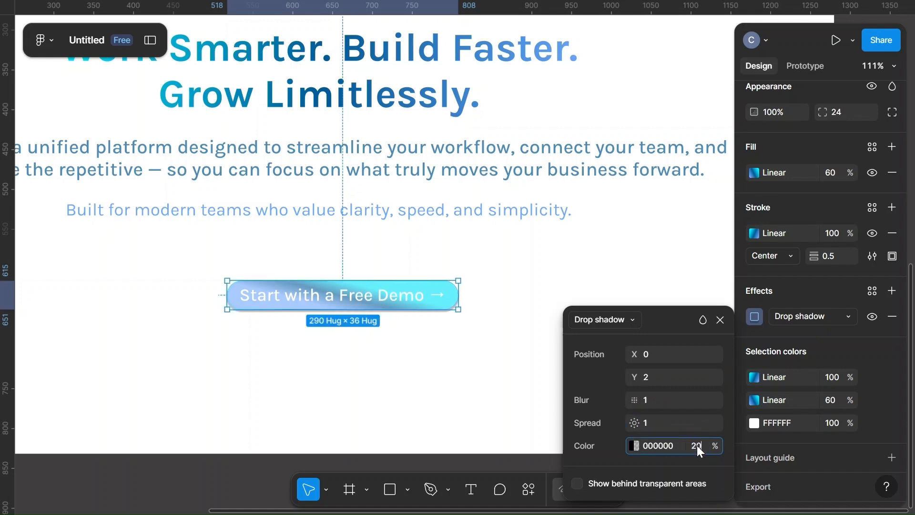
- Set the blend mode of the button's drop shadow to Screen
{"action": "left_click", "coordinate": [703, 320]}
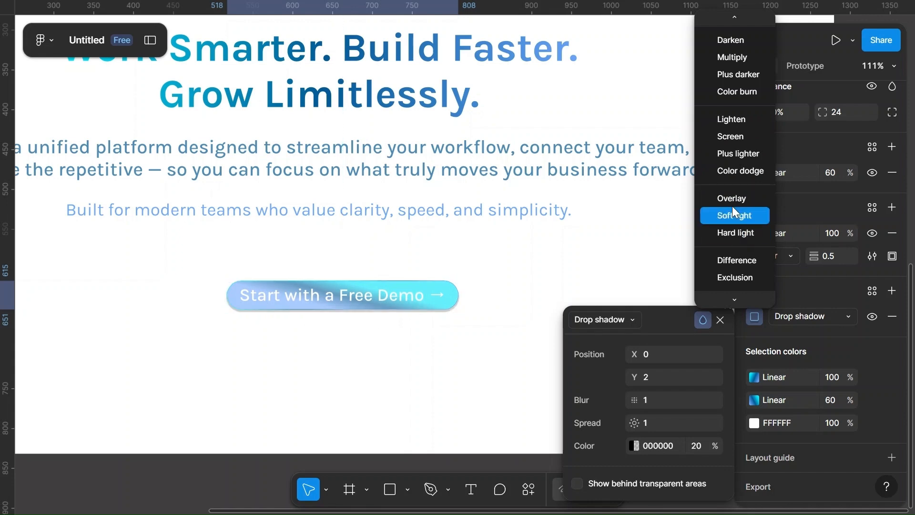
{"action": "left_click", "coordinate": [721, 138]}
{"action": "left_click", "coordinate": [562, 268]}
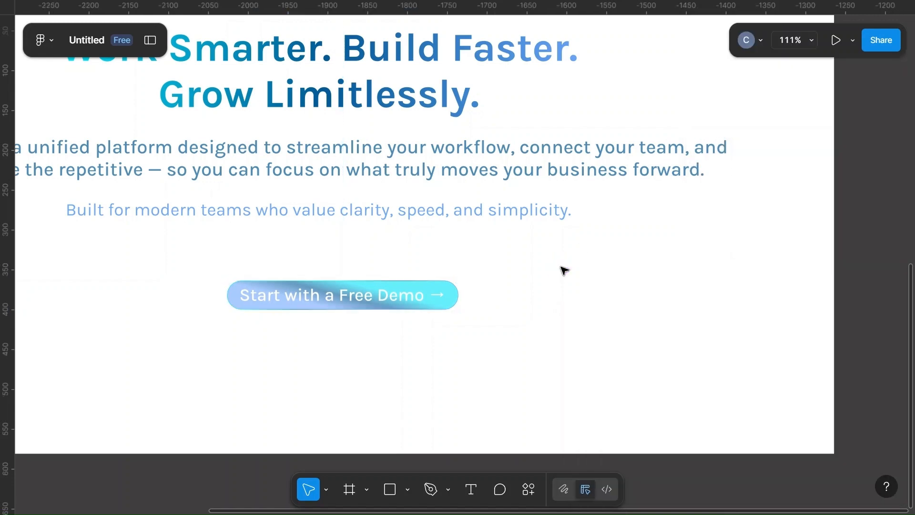
- Change the fill of the "Built for modern teams" line to 005996 and reduce its fill opacity
{"action": "key", "text": "shift+1"}
{"action": "scroll", "coordinate": [562, 268], "scroll_direction": "down", "scroll_amount": 1}
{"action": "scroll", "coordinate": [561, 268], "scroll_direction": "left", "scroll_amount": 1}
{"action": "scroll", "coordinate": [562, 268], "scroll_direction": "up", "scroll_amount": 2}
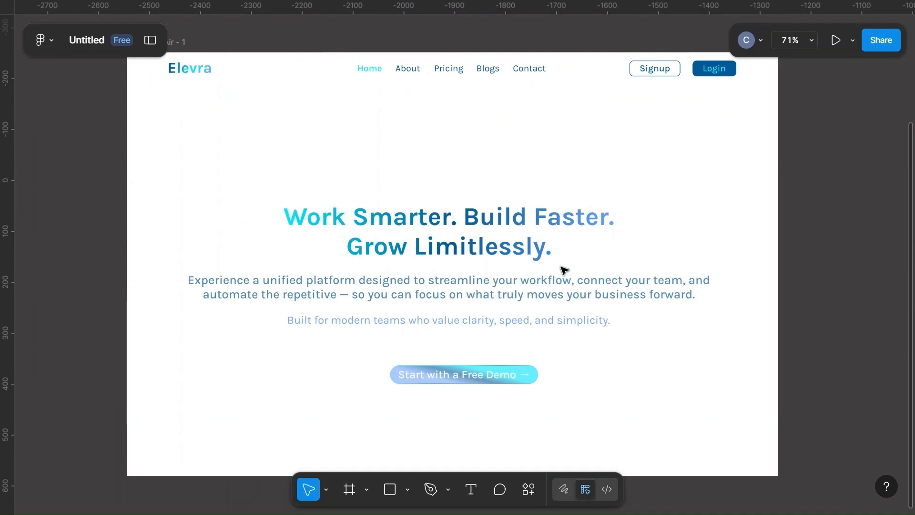
{"action": "left_click", "coordinate": [413, 323]}
{"action": "scroll", "coordinate": [767, 391], "scroll_direction": "down", "scroll_amount": 5}
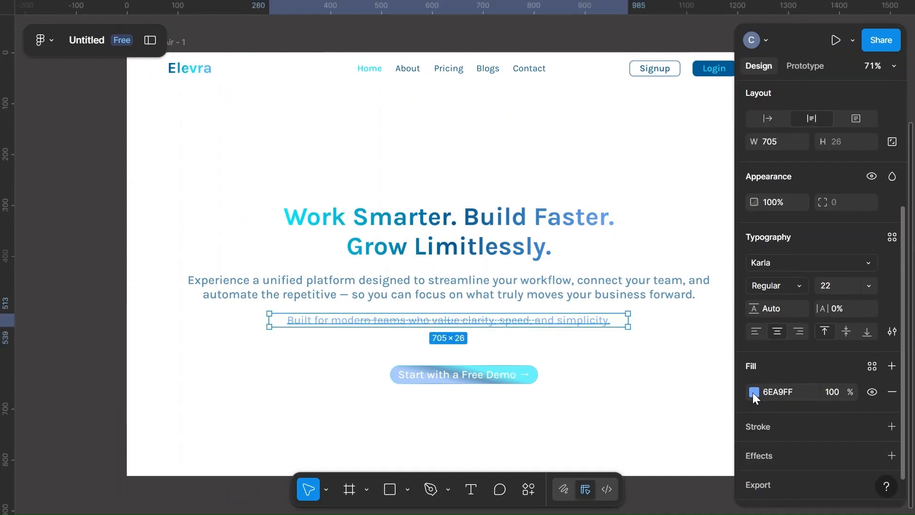
{"action": "left_click", "coordinate": [754, 392]}
{"action": "left_click", "coordinate": [581, 485]}
{"action": "left_click", "coordinate": [837, 392]}
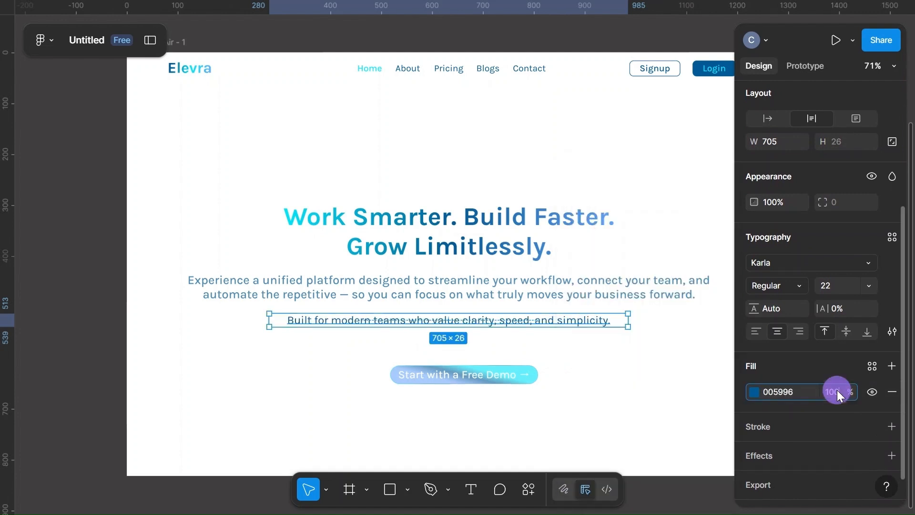
{"action": "left_click", "coordinate": [711, 353]}
- Set the fill opacity of the "Experience a unified platform" paragraph to 85%
{"action": "left_click", "coordinate": [574, 291]}
{"action": "scroll", "coordinate": [834, 422], "scroll_direction": "down", "scroll_amount": 4}
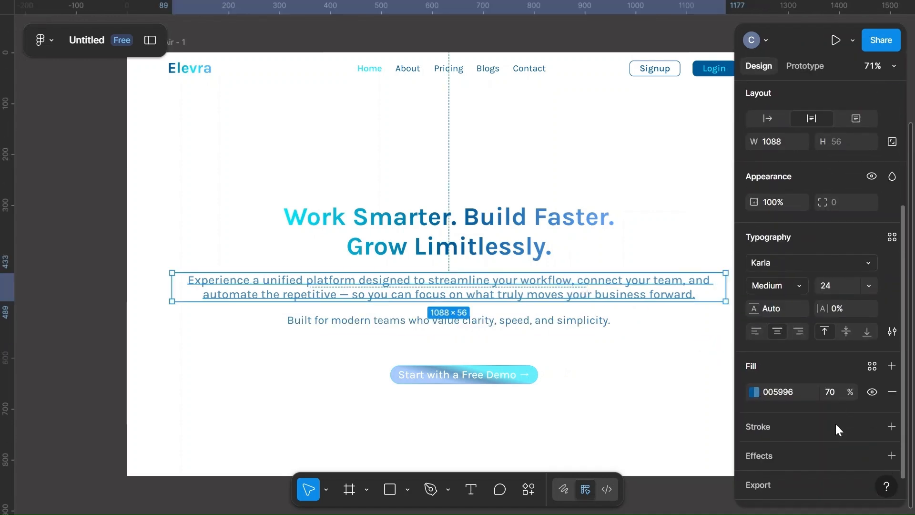
{"action": "left_click", "coordinate": [834, 390]}
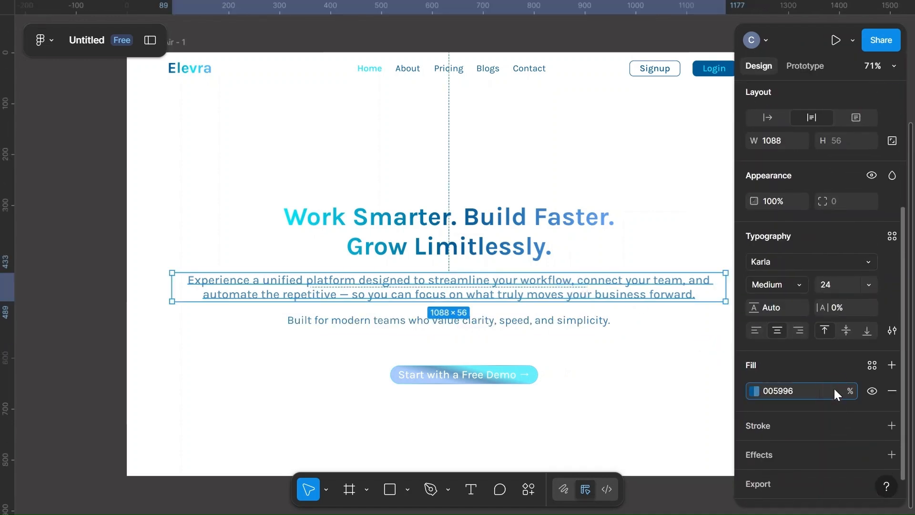
{"action": "left_click", "coordinate": [805, 362]}
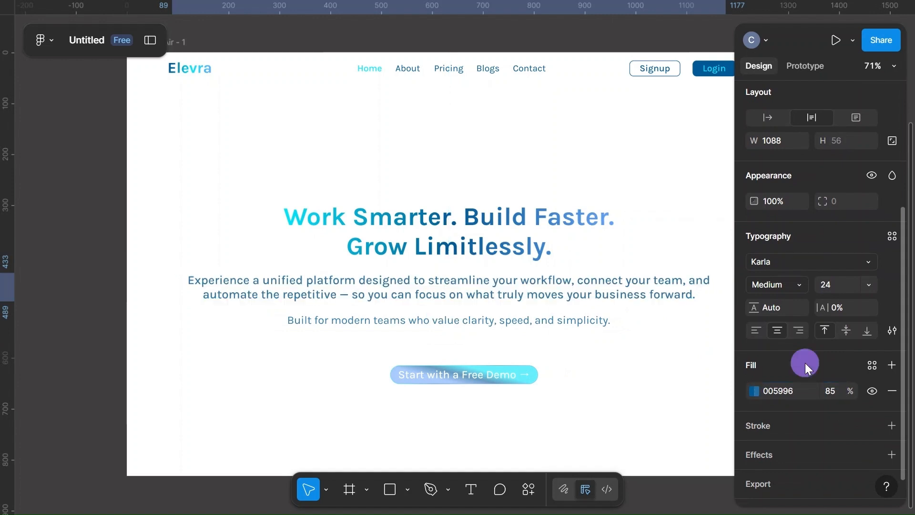
{"action": "left_click", "coordinate": [618, 340]}
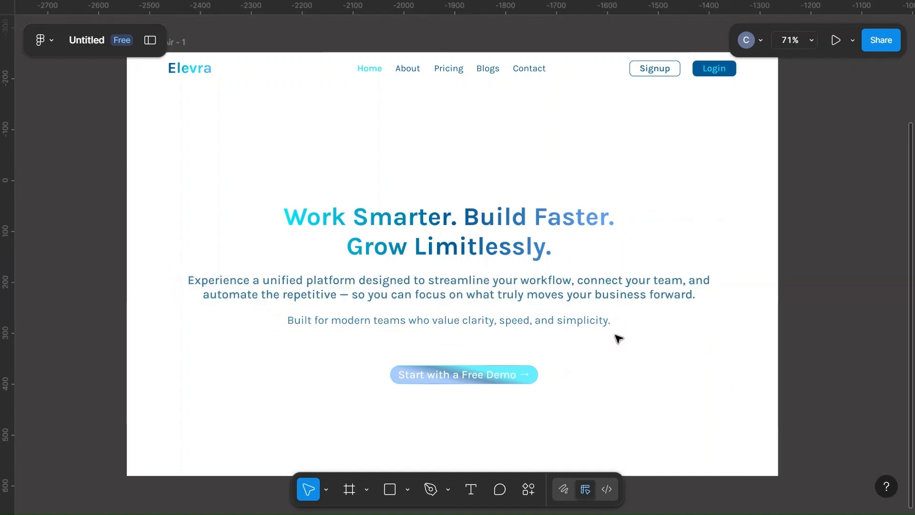
- Set the font size of the "Experience a unified platform" paragraph to 22
{"action": "left_click", "coordinate": [547, 298]}
{"action": "scroll", "coordinate": [848, 384], "scroll_direction": "down", "scroll_amount": 3}
{"action": "left_click", "coordinate": [839, 374]}
{"action": "key", "text": "BackSpace"}
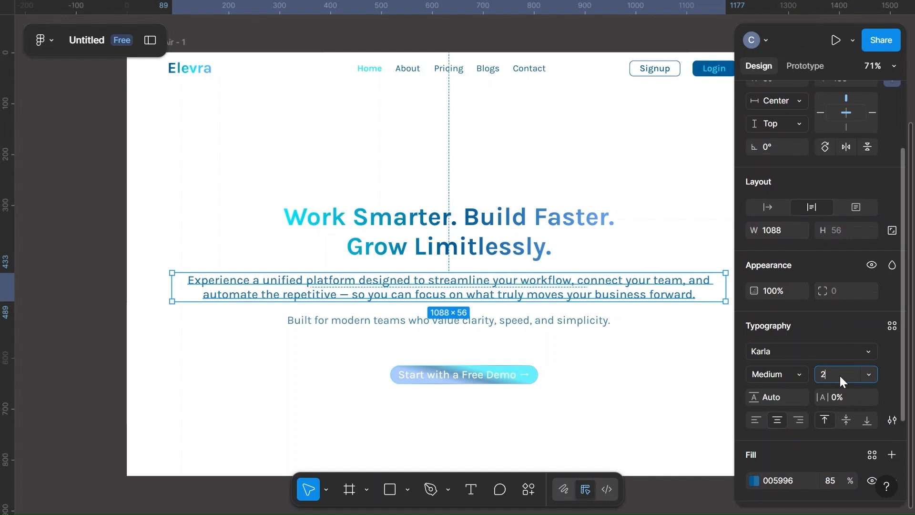
{"action": "left_click", "coordinate": [652, 333]}
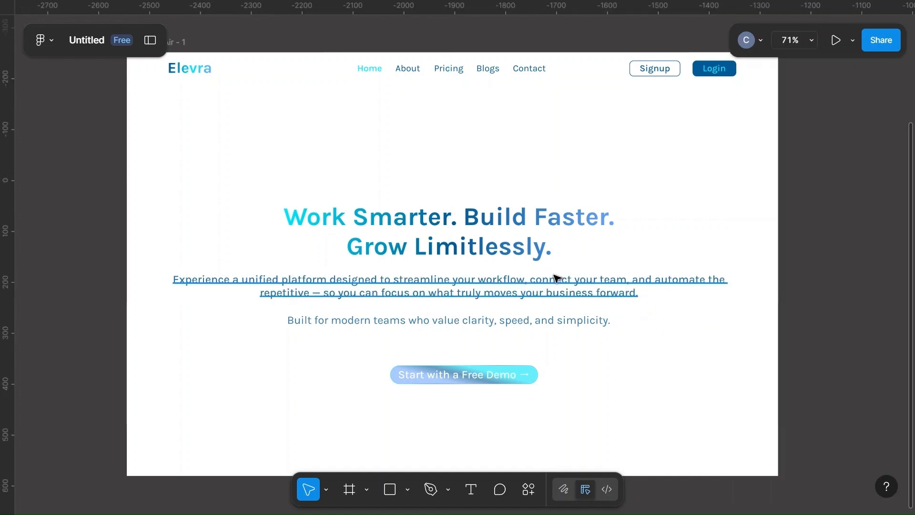
- Narrow the paragraph's text box to about 777 px so it wraps onto three lines, and place it beneath the headline
{"action": "left_click", "coordinate": [524, 293]}
{"action": "left_click_drag", "start_coordinate": [720, 292], "coordinate": [568, 292]}
{"action": "left_click_drag", "start_coordinate": [410, 304], "coordinate": [497, 297]}
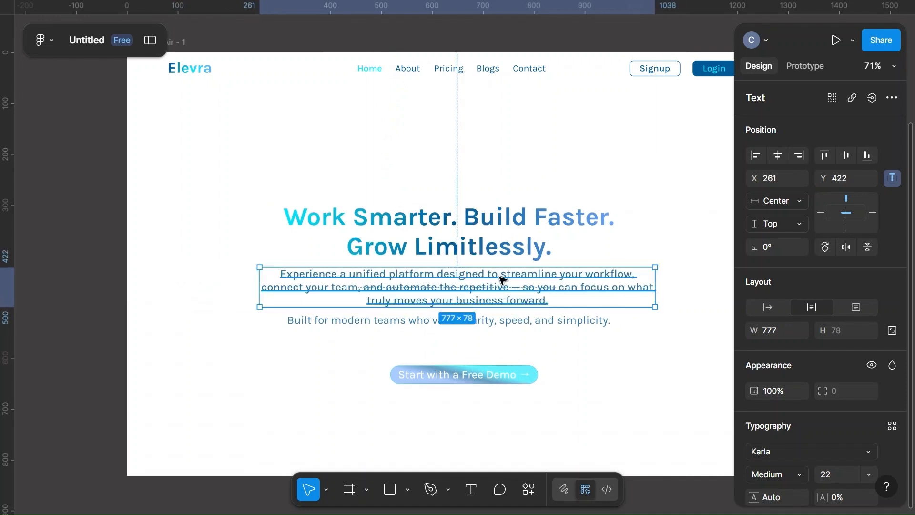
- Align the horizontal centers of the headline, paragraph and "Built for modern teams" line, and set their vertical spacing to 24
{"action": "left_click", "coordinate": [470, 247], "text": "shift"}
{"action": "left_click", "coordinate": [421, 321], "text": "shift"}
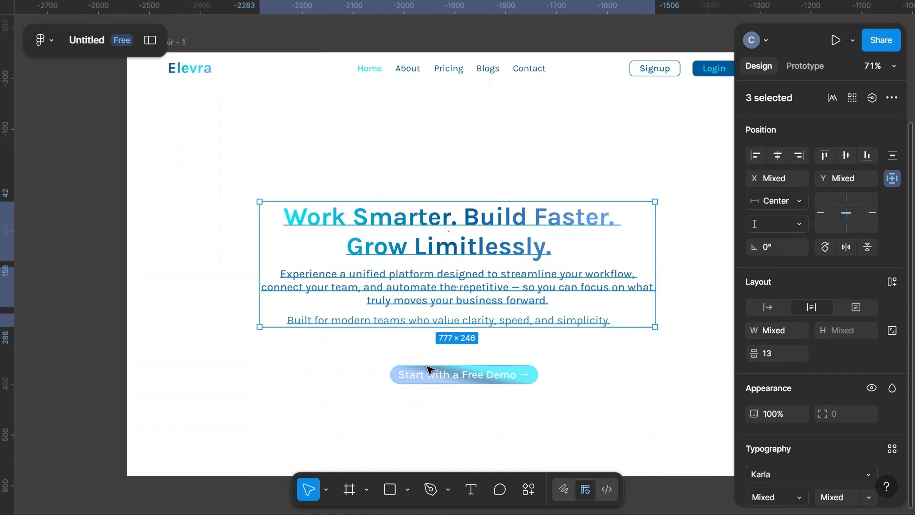
{"action": "left_click", "coordinate": [777, 155]}
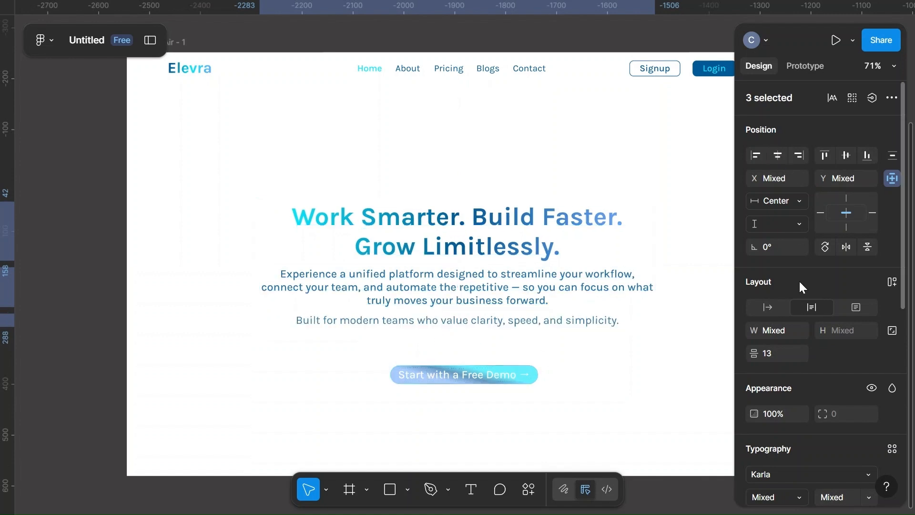
{"action": "left_click", "coordinate": [782, 354]}
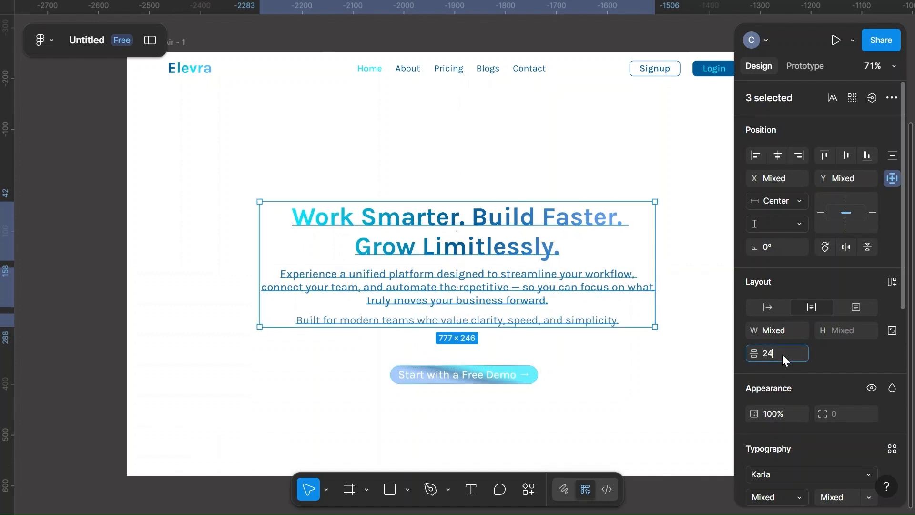
{"action": "left_click", "coordinate": [836, 355]}
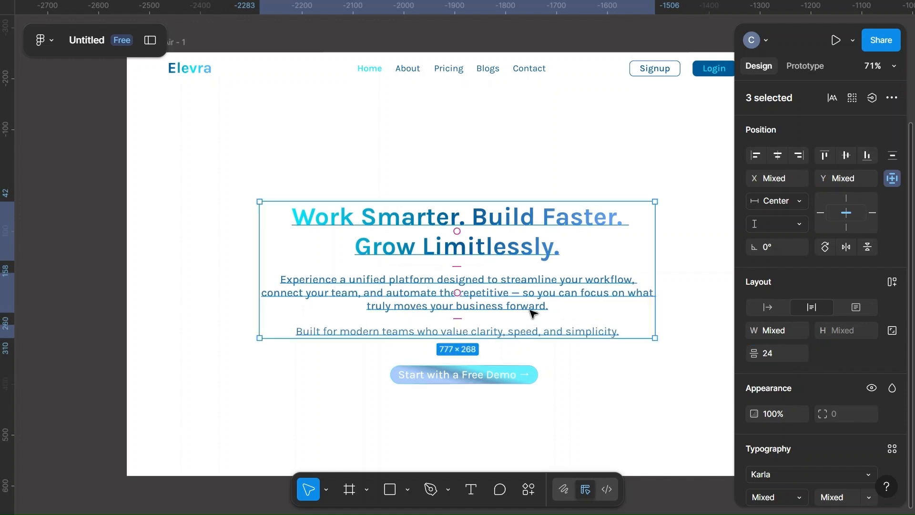
{"action": "left_click", "coordinate": [535, 164]}
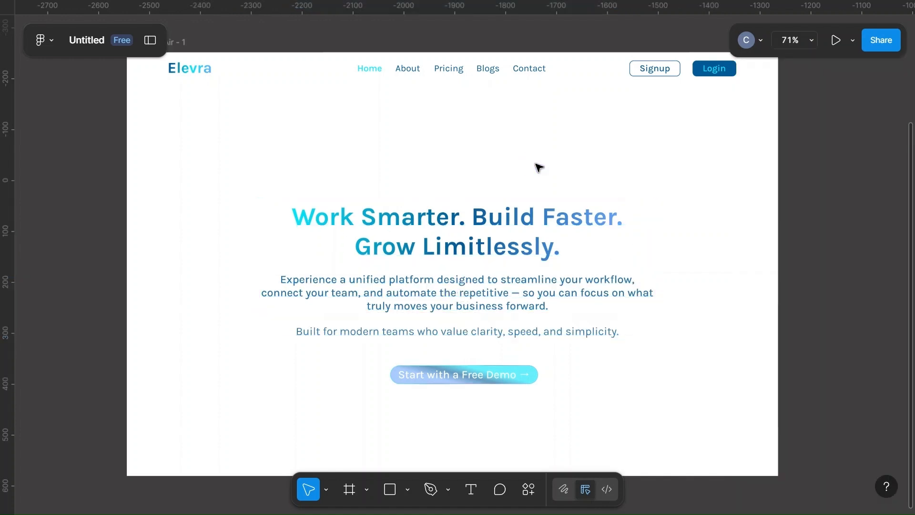
- Widen the paragraph's text box to about 827 px and center it horizontally in the page frame
{"action": "left_click", "coordinate": [509, 297]}
{"action": "left_click_drag", "start_coordinate": [658, 295], "coordinate": [678, 295]}
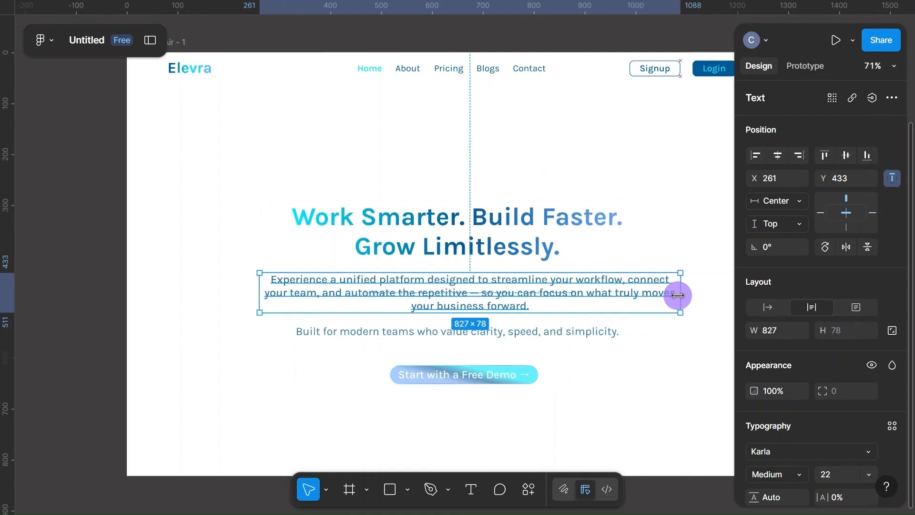
{"action": "left_click", "coordinate": [777, 155]}
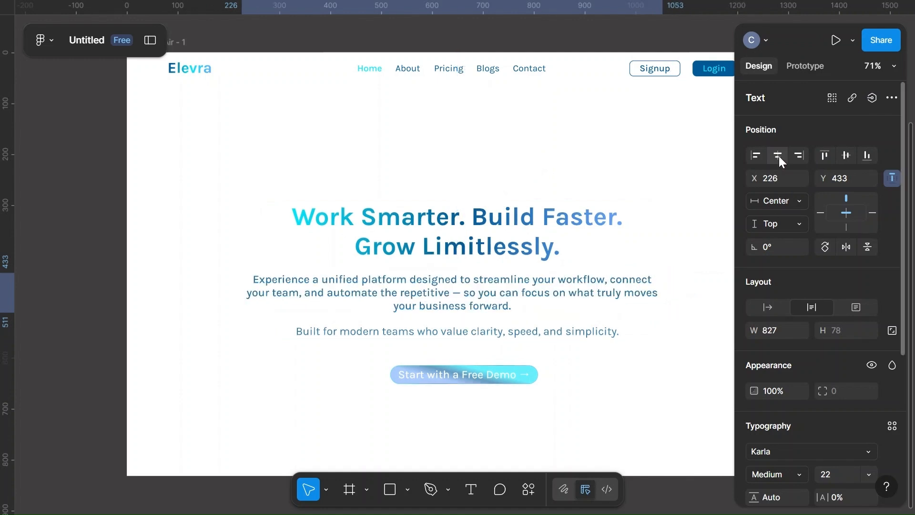
- Set the vertical spacing between the "Built for modern teams" line and the button to 48
{"action": "left_click", "coordinate": [500, 375]}
{"action": "left_click", "coordinate": [498, 330], "text": "shift"}
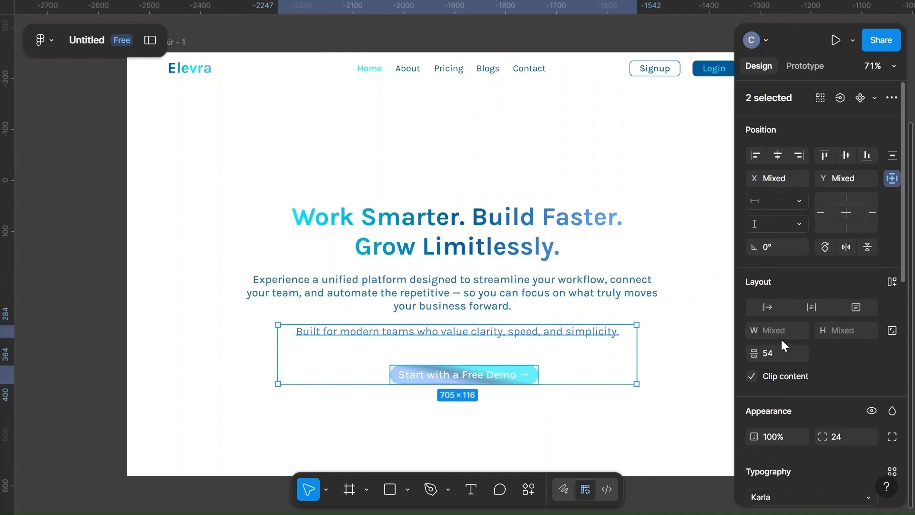
{"action": "left_click", "coordinate": [768, 350]}
{"action": "type", "text": "48"}
{"action": "key", "text": "Return"}
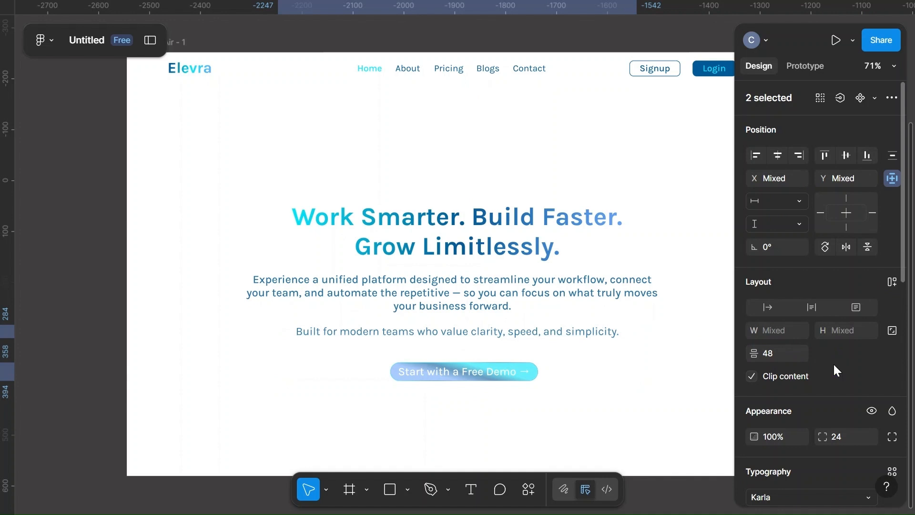
{"action": "left_click", "coordinate": [650, 359]}
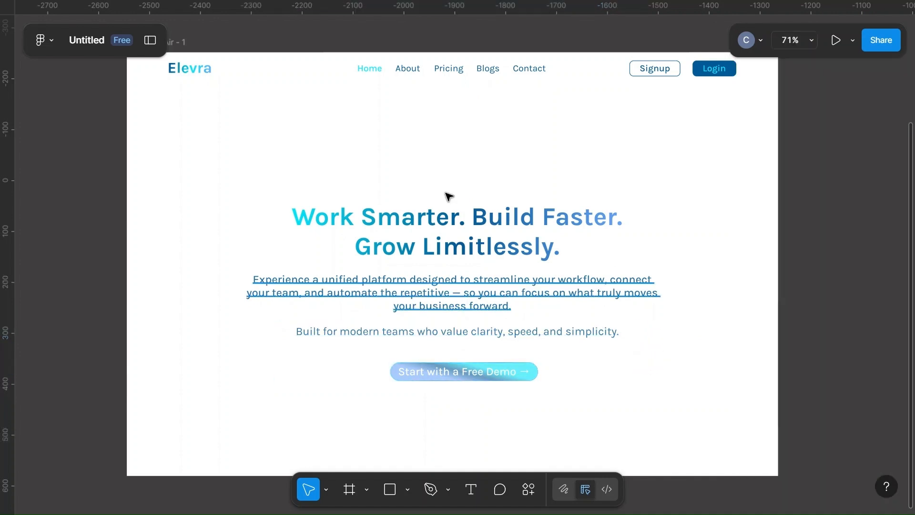
- Show the 16-column layout guide on the MacBook Air - 1 frame
{"action": "scroll", "coordinate": [409, 184], "scroll_direction": "up", "scroll_amount": 2}
{"action": "left_click", "coordinate": [157, 97]}
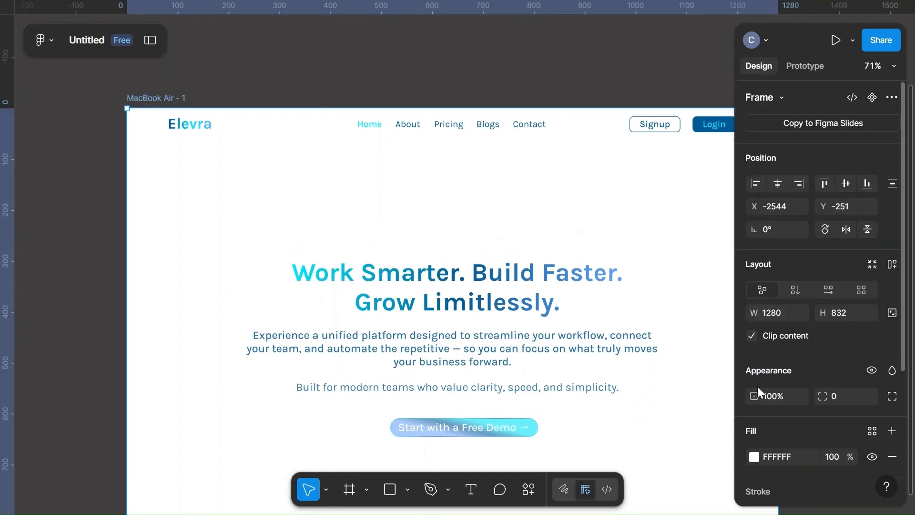
{"action": "scroll", "coordinate": [757, 386], "scroll_direction": "down", "scroll_amount": 4}
{"action": "left_click", "coordinate": [872, 420]}
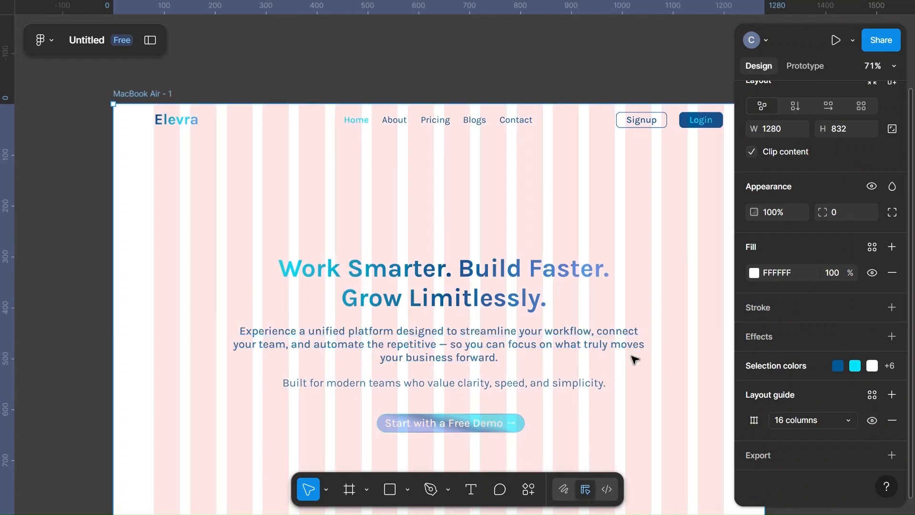
{"action": "scroll", "coordinate": [635, 360], "scroll_direction": "down", "scroll_amount": 2}
{"action": "scroll", "coordinate": [634, 360], "scroll_direction": "right", "scroll_amount": 1}
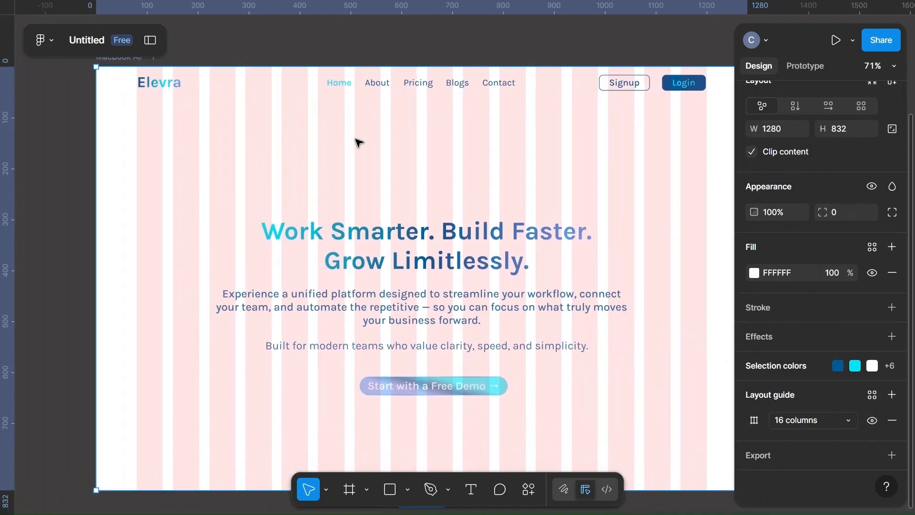
- Draw an ellipse on the empty canvas beside the frame and size it to 250 × 250
{"action": "scroll", "coordinate": [367, 130], "scroll_direction": "up", "scroll_amount": 2}
{"action": "left_click", "coordinate": [549, 102]}
{"action": "scroll", "coordinate": [553, 106], "scroll_direction": "right", "scroll_amount": 5}
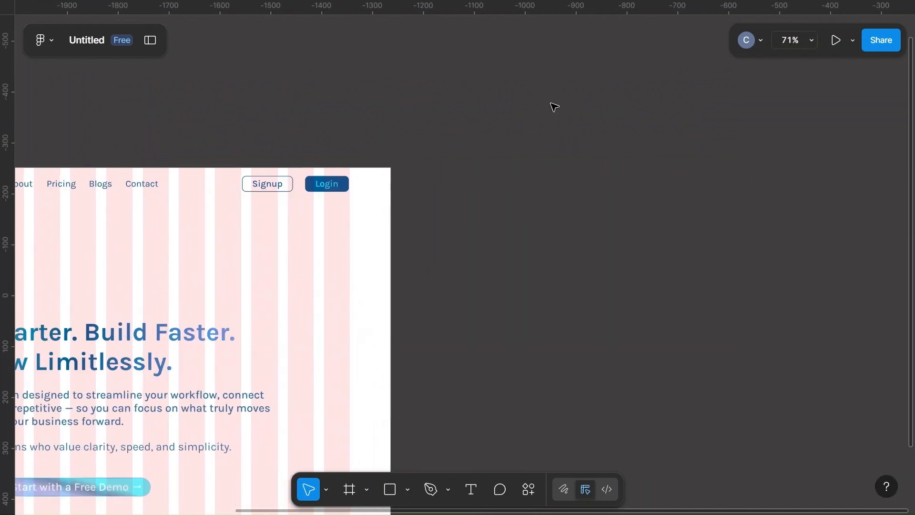
{"action": "key", "text": "o"}
{"action": "left_click_drag", "start_coordinate": [505, 107], "coordinate": [605, 228]}
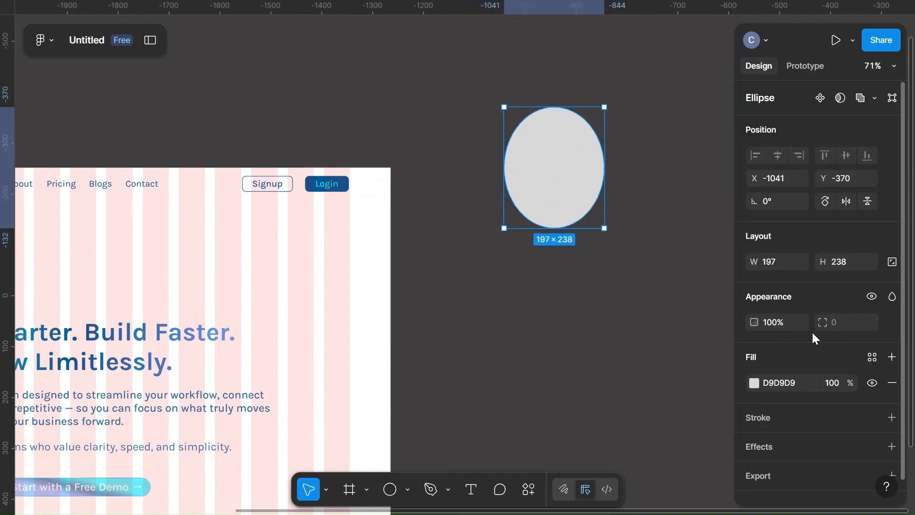
{"action": "left_click", "coordinate": [771, 257]}
{"action": "type", "text": "250"}
{"action": "left_click", "coordinate": [845, 265]}
{"action": "type", "text": "250"}
{"action": "key", "text": "Return"}
{"action": "left_click", "coordinate": [582, 337]}
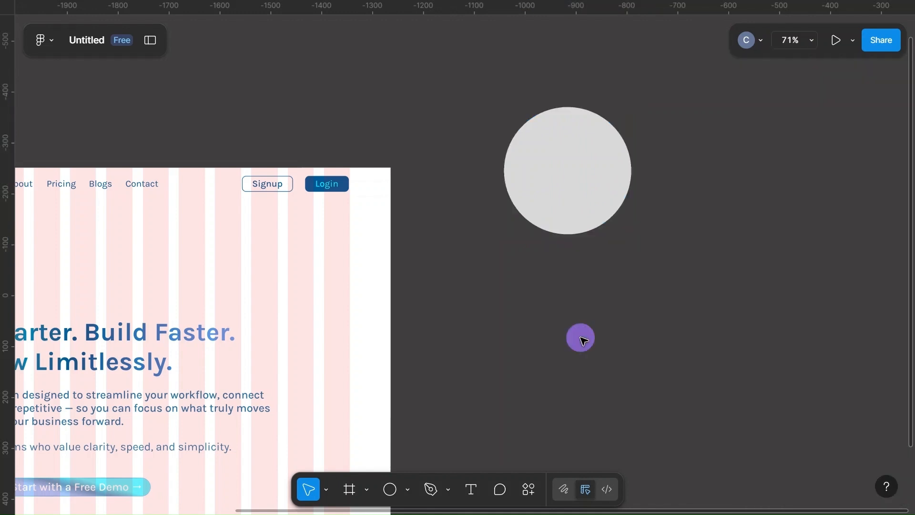
- Turn the circle into a closed ring with a 100% sweep and a 70% inner ratio
{"action": "left_click", "coordinate": [590, 174]}
{"action": "left_click_drag", "start_coordinate": [625, 175], "coordinate": [591, 206]}
{"action": "left_click_drag", "start_coordinate": [569, 174], "coordinate": [530, 153]}
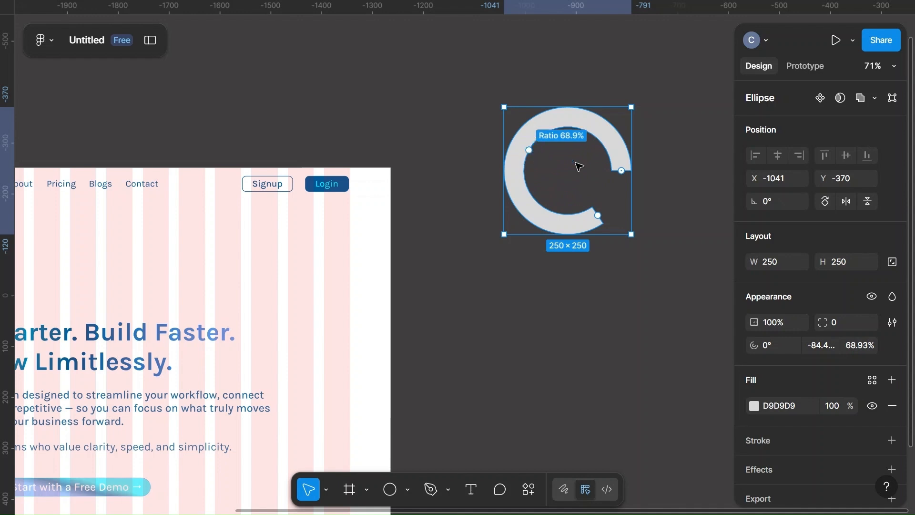
{"action": "type", "text": "70"}
{"action": "left_click", "coordinate": [627, 331]}
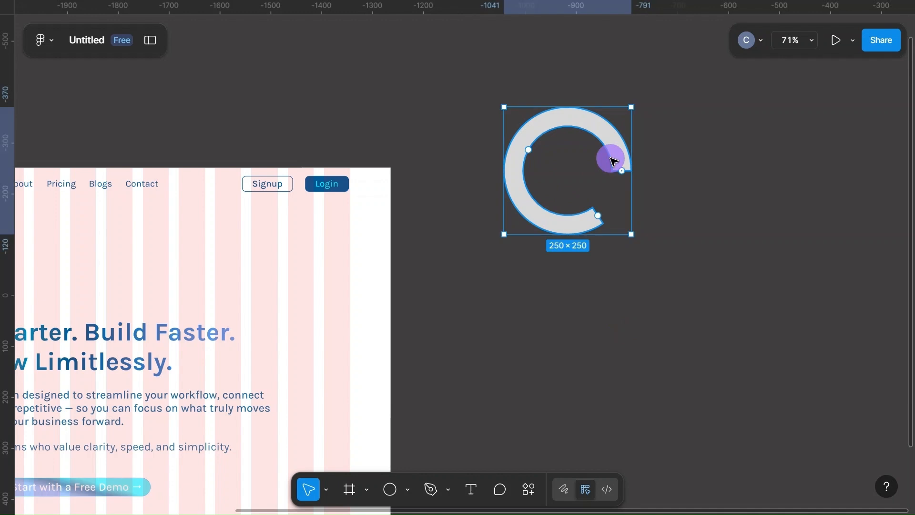
{"action": "left_click", "coordinate": [615, 162]}
{"action": "left_click_drag", "start_coordinate": [601, 220], "coordinate": [617, 178]}
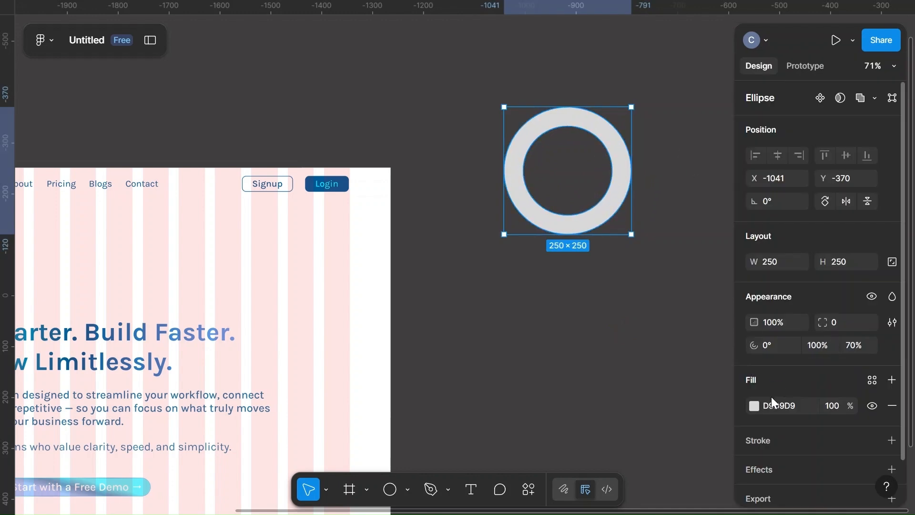
- Fill the ring with a three-stop linear gradient: 00E5FA at 0%, 005996 at 50% and 6EA9FF at 100%
{"action": "left_click", "coordinate": [754, 406]}
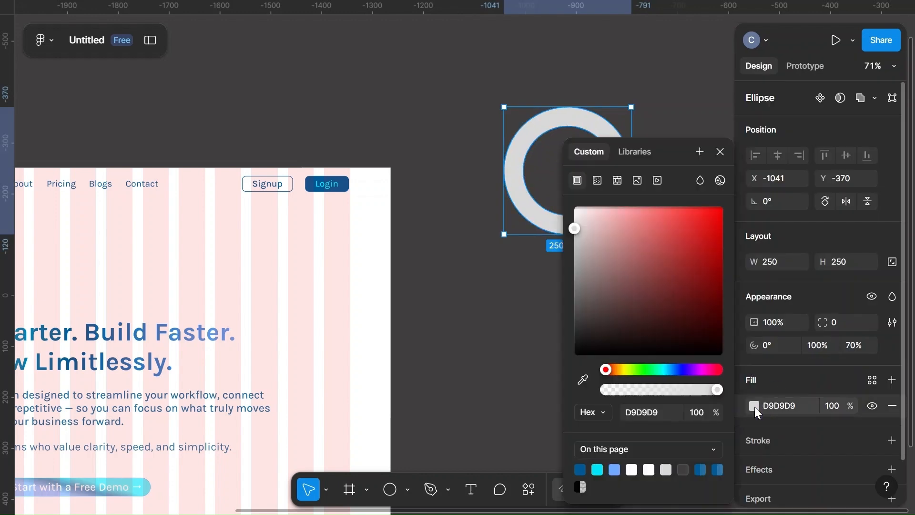
{"action": "left_click", "coordinate": [598, 181]}
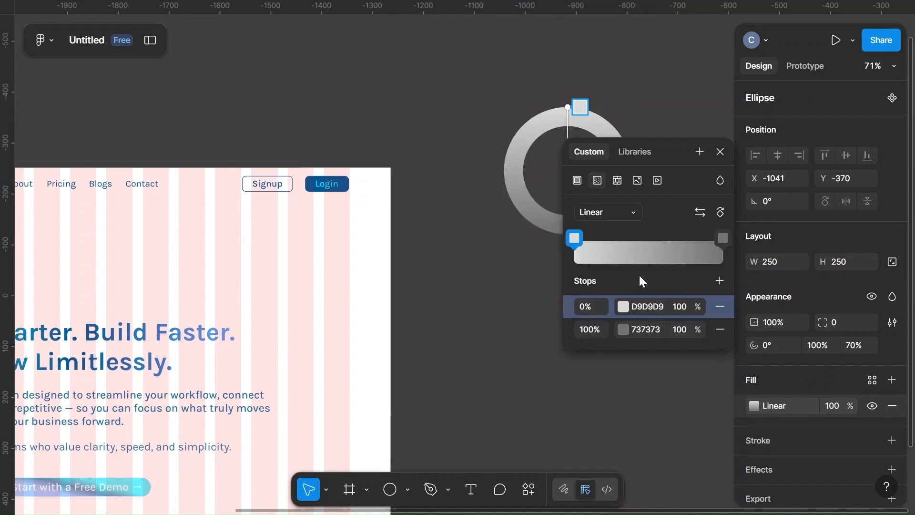
{"action": "left_click", "coordinate": [720, 280]}
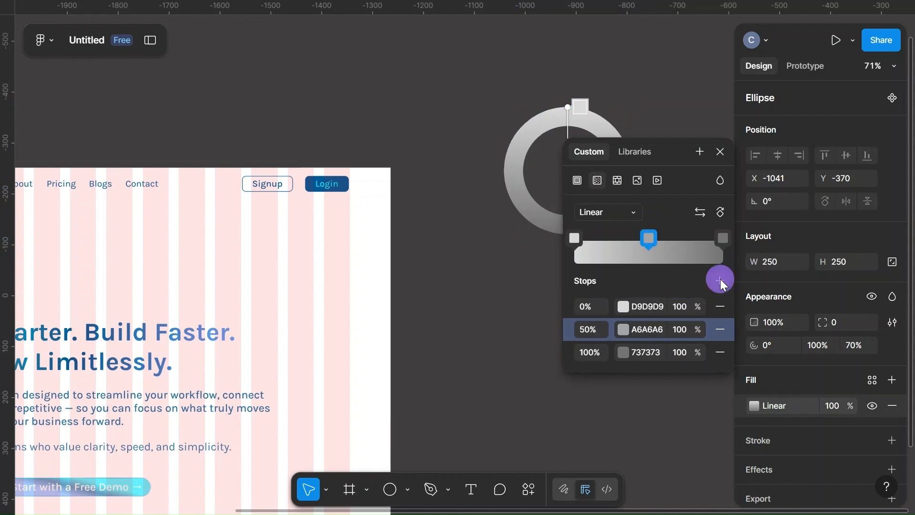
{"action": "left_click", "coordinate": [624, 307]}
{"action": "left_click", "coordinate": [425, 469]}
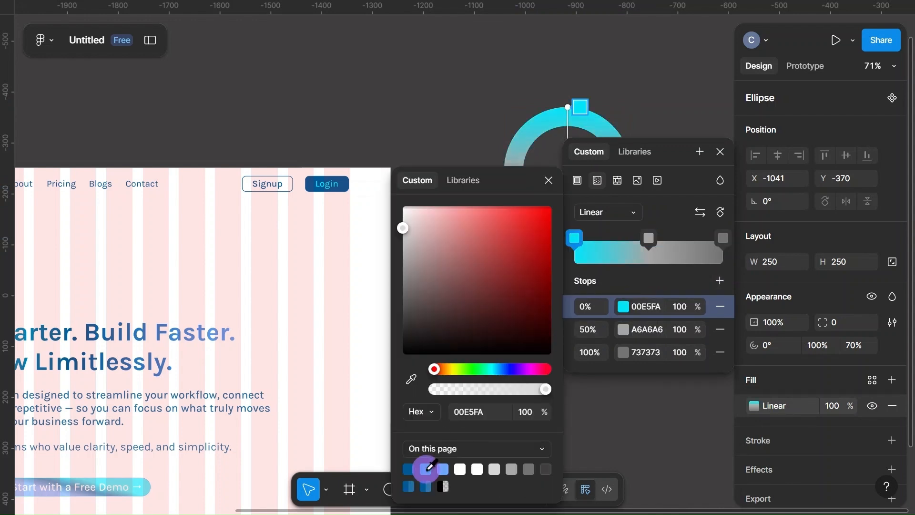
{"action": "left_click", "coordinate": [620, 328]}
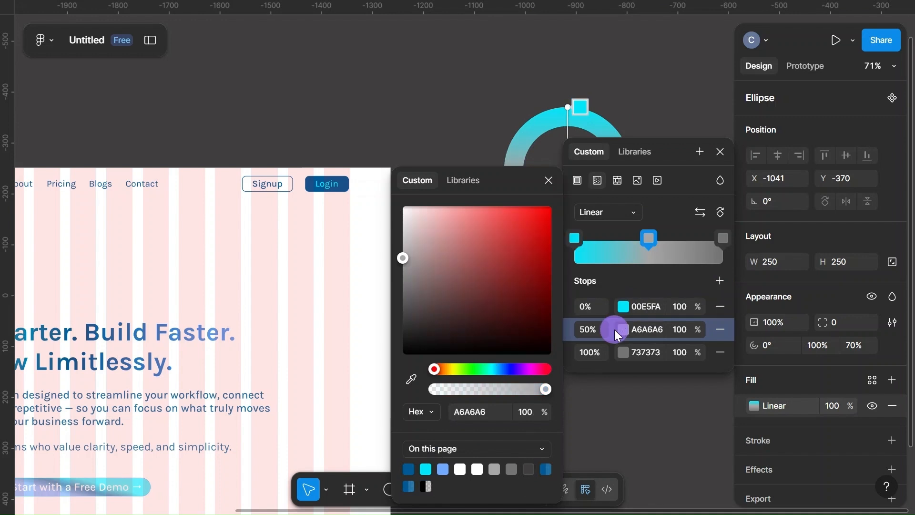
{"action": "left_click", "coordinate": [413, 470]}
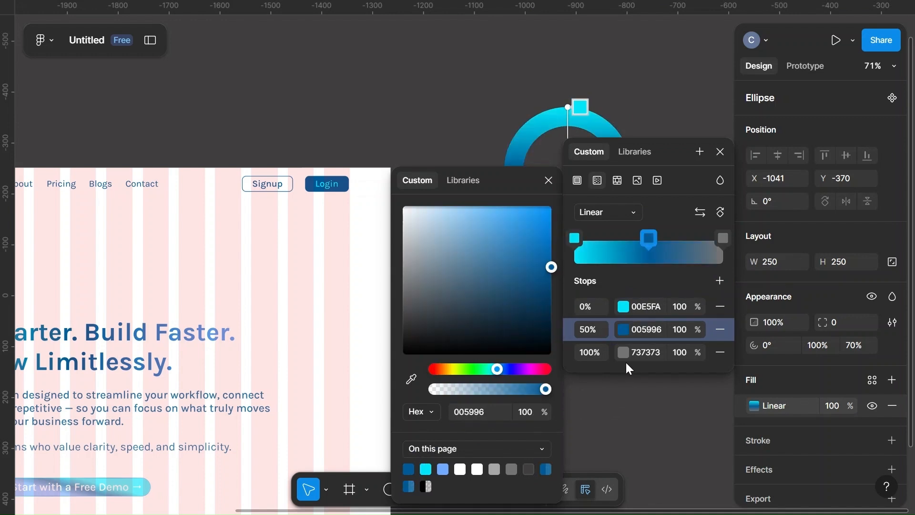
{"action": "left_click", "coordinate": [624, 353]}
{"action": "left_click", "coordinate": [442, 469]}
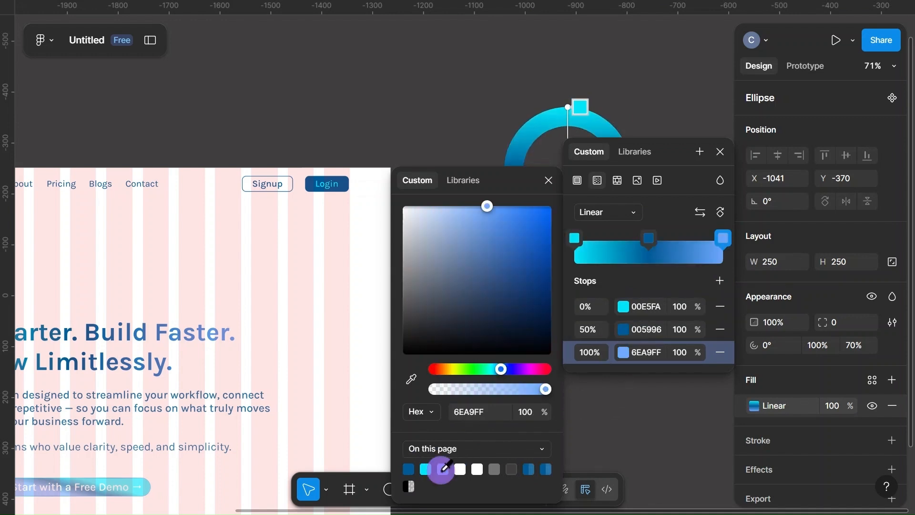
- Tilt the ring's gradient diagonally from its upper left to its lower right and set the fill opacity to 60%
{"action": "scroll", "coordinate": [523, 144], "scroll_direction": "right", "scroll_amount": 1}
{"action": "scroll", "coordinate": [522, 144], "scroll_direction": "right", "scroll_amount": 10}
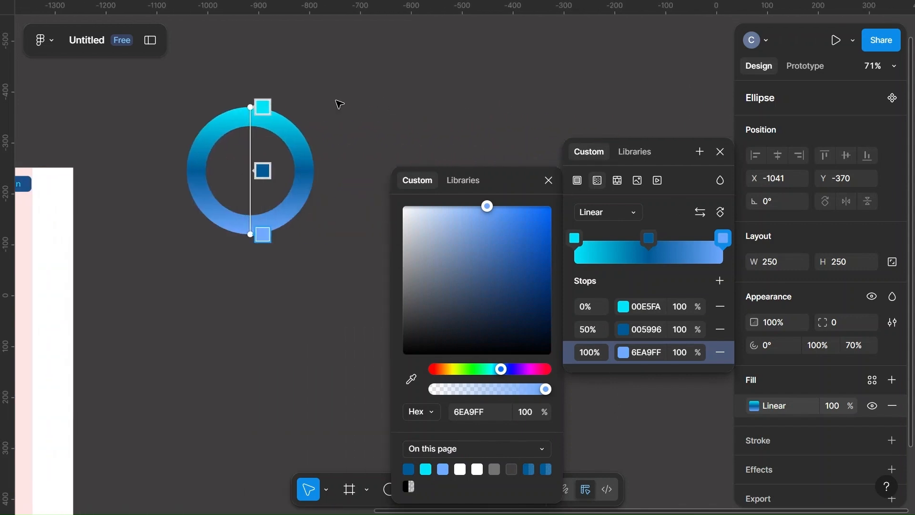
{"action": "left_click_drag", "start_coordinate": [250, 105], "coordinate": [206, 117]}
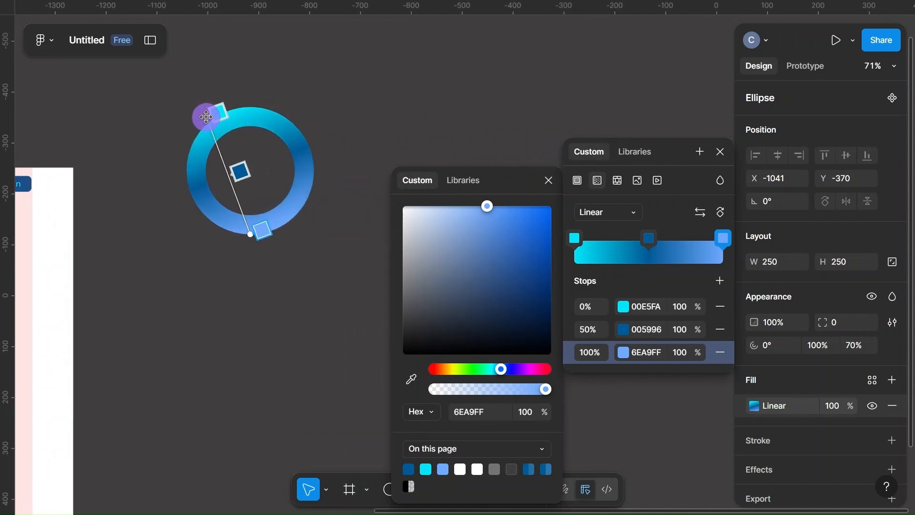
{"action": "left_click_drag", "start_coordinate": [251, 237], "coordinate": [292, 229]}
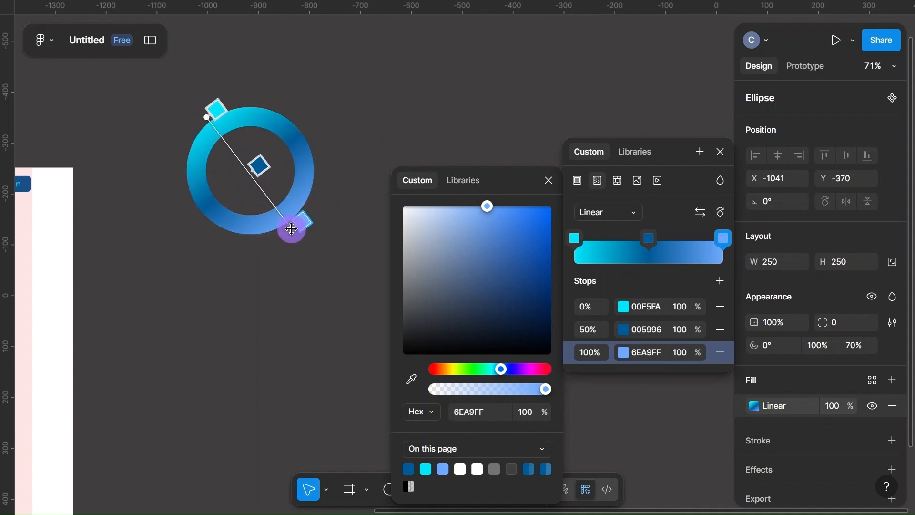
{"action": "left_click", "coordinate": [834, 406]}
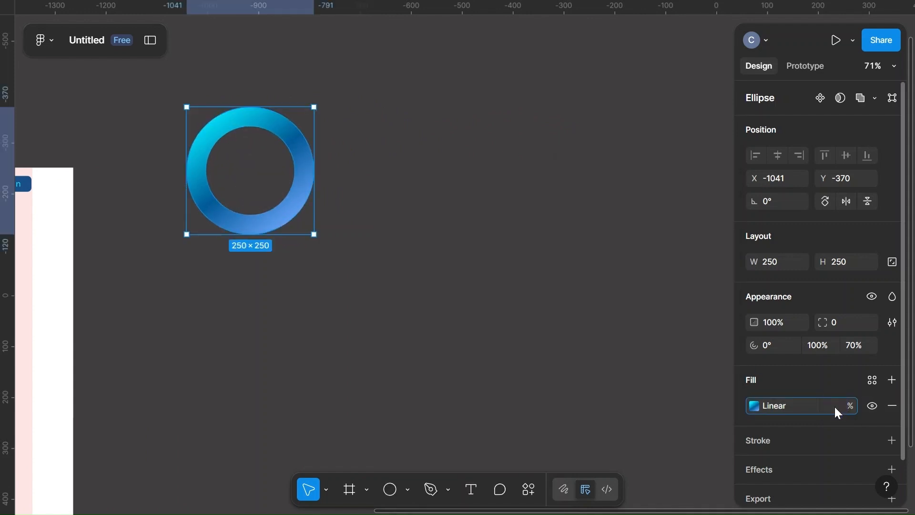
{"action": "left_click", "coordinate": [522, 364]}
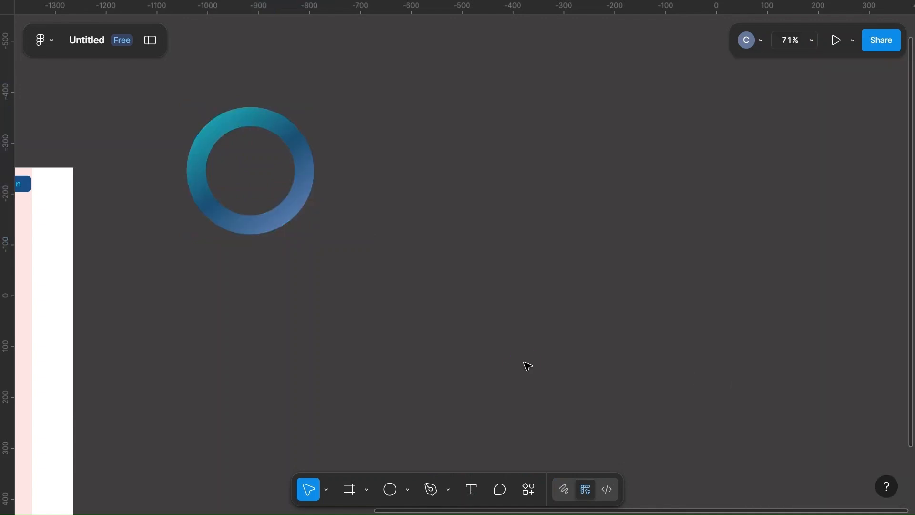
- Duplicate the ring twice to the right to make an evenly spaced row of three
{"action": "scroll", "coordinate": [565, 316], "scroll_direction": "left", "scroll_amount": 5}
{"action": "left_click", "coordinate": [478, 151]}
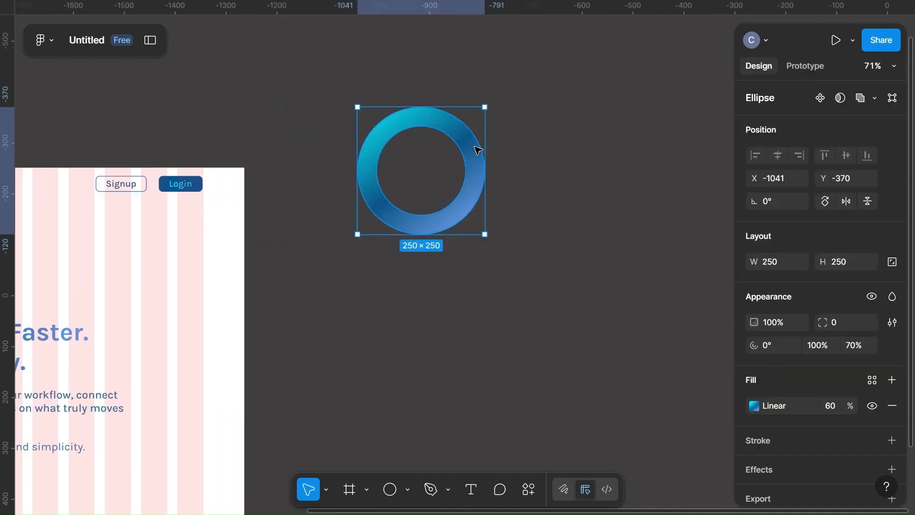
{"action": "left_click_drag", "start_coordinate": [477, 149], "coordinate": [629, 150], "text": "alt"}
{"action": "key", "text": "ctrl+d"}
{"action": "scroll", "coordinate": [627, 147], "scroll_direction": "right", "scroll_amount": 5}
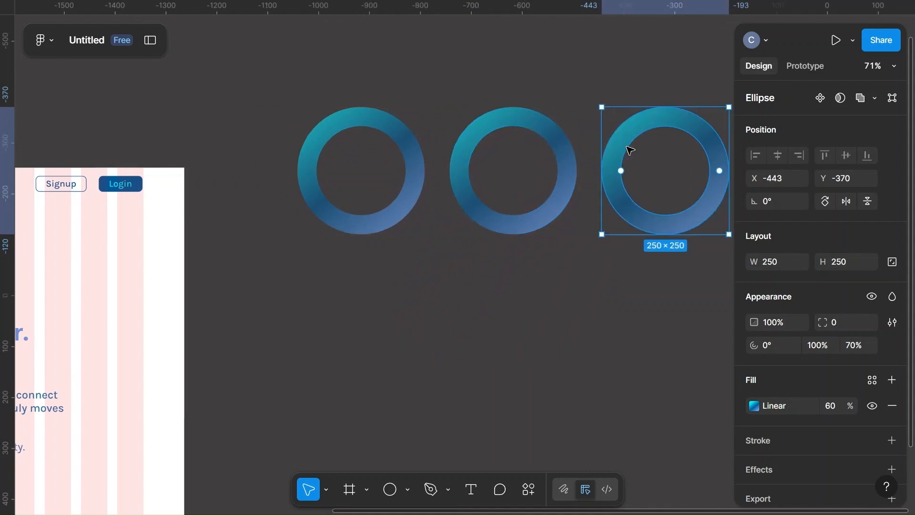
- Angle the third ring's gradient from its upper right to its lower left and move the 005996 stop to 42%
{"action": "left_click", "coordinate": [754, 405]}
{"action": "left_click_drag", "start_coordinate": [536, 231], "coordinate": [454, 235]}
{"action": "left_click_drag", "start_coordinate": [447, 118], "coordinate": [505, 111]}
{"action": "left_click", "coordinate": [502, 157]}
{"action": "left_click_drag", "start_coordinate": [502, 156], "coordinate": [491, 178]}
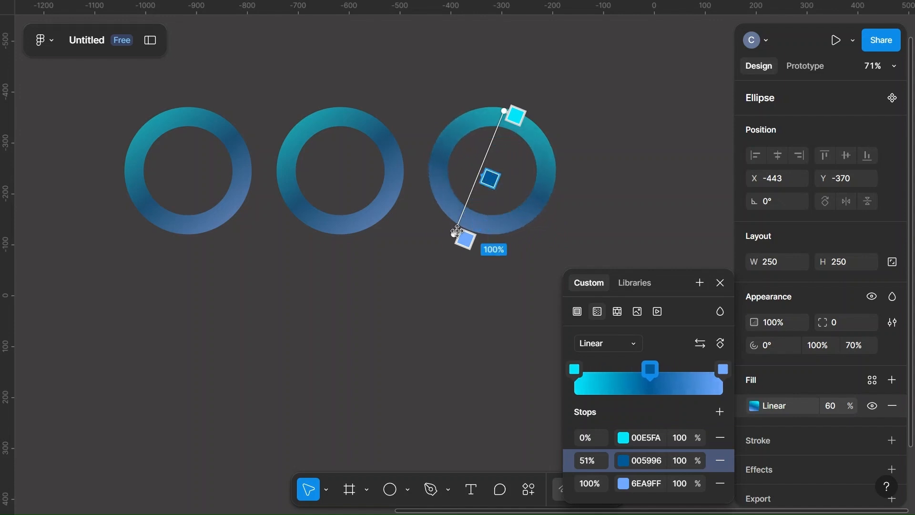
{"action": "left_click_drag", "start_coordinate": [451, 239], "coordinate": [462, 211]}
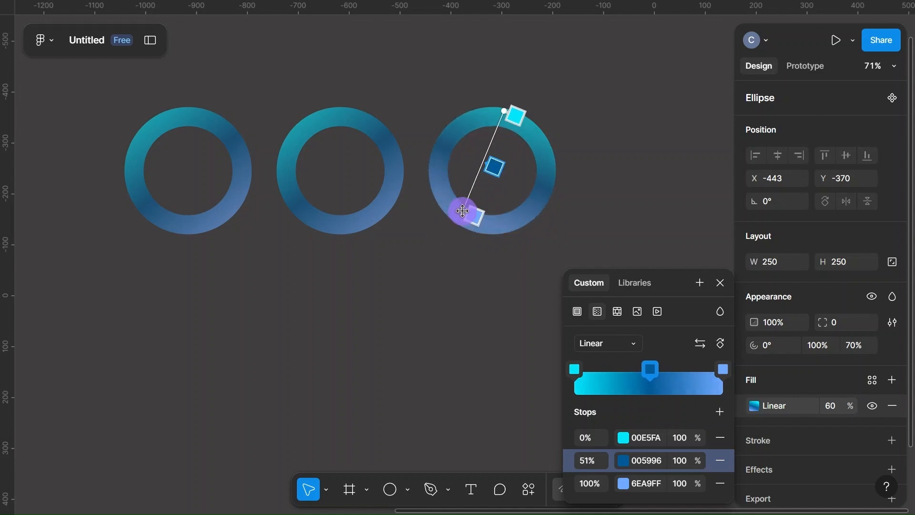
{"action": "left_click_drag", "start_coordinate": [491, 161], "coordinate": [491, 153]}
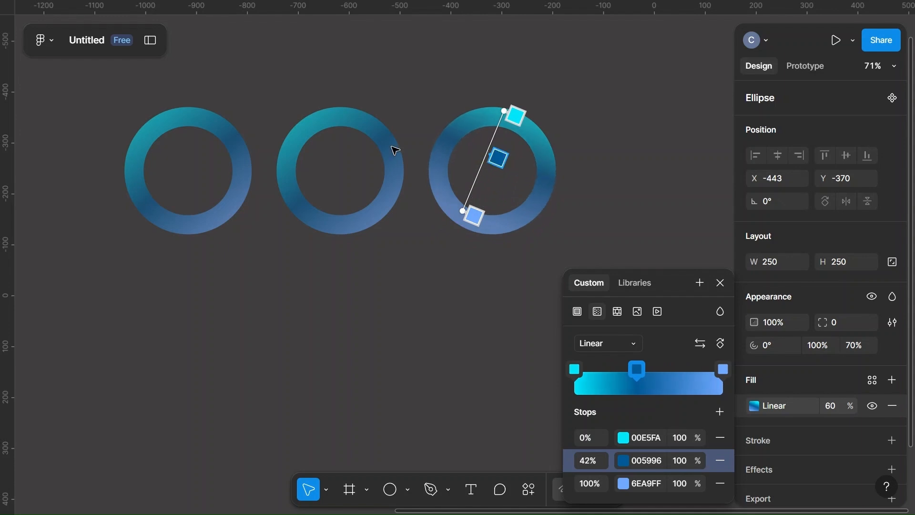
{"action": "left_click", "coordinate": [476, 79]}
- Shift the middle ring's gradient stops, moving 00E5FA to 36% and 005996 to 73%
{"action": "left_click", "coordinate": [371, 122]}
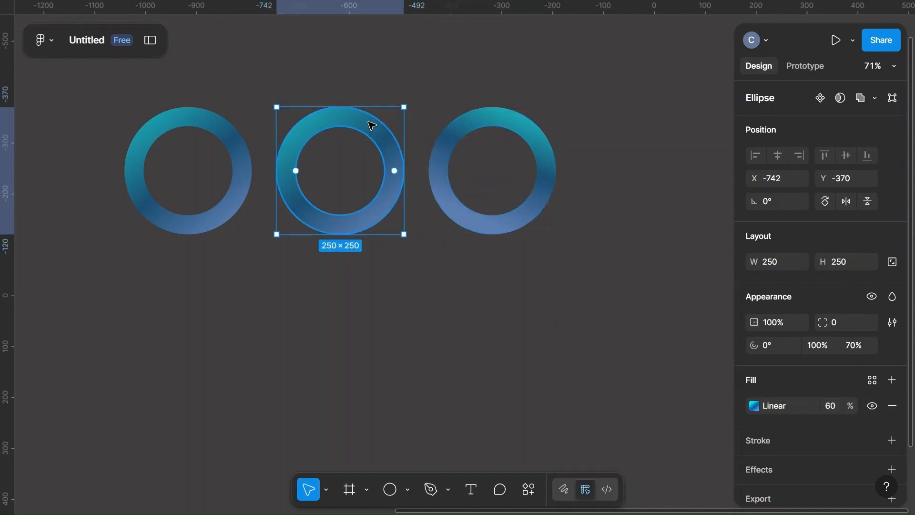
{"action": "left_click", "coordinate": [758, 405]}
{"action": "left_click_drag", "start_coordinate": [341, 172], "coordinate": [362, 195]}
{"action": "left_click_drag", "start_coordinate": [297, 115], "coordinate": [342, 151]}
{"action": "left_click", "coordinate": [313, 112]}
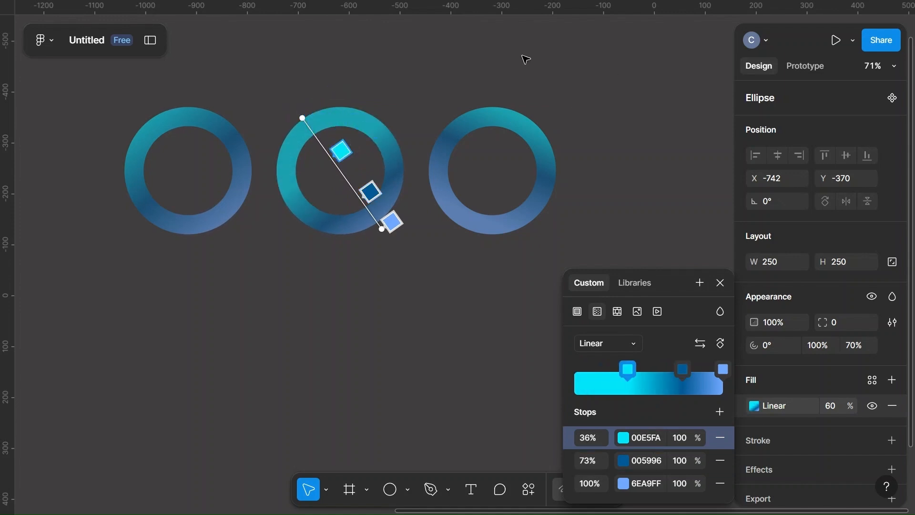
{"action": "key", "text": "Escape"}
- Move the three rings into the MacBook Air - 1 frame: the first at its right edge, the second at its left edge, the third at the bottom
{"action": "scroll", "coordinate": [344, 316], "scroll_direction": "left", "scroll_amount": 5}
{"action": "scroll", "coordinate": [343, 316], "scroll_direction": "down", "scroll_amount": 5}
{"action": "left_click_drag", "start_coordinate": [372, 254], "coordinate": [279, 305]}
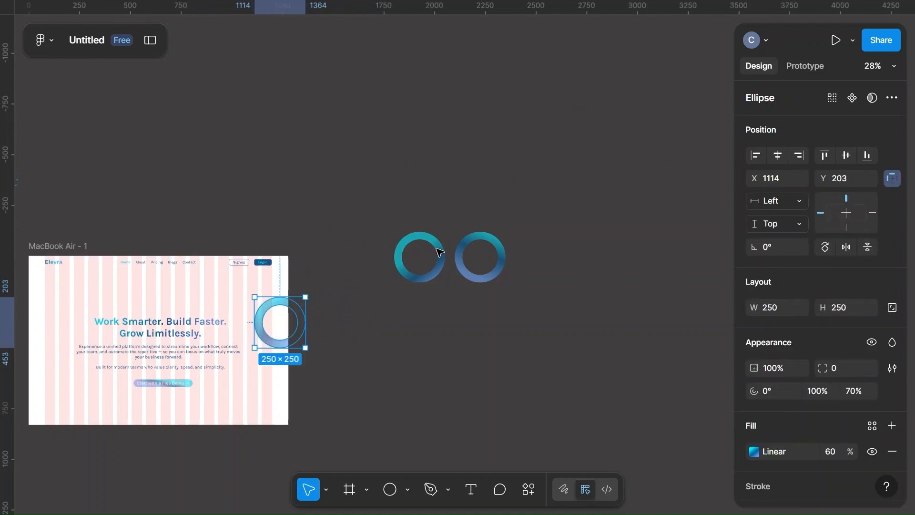
{"action": "left_click_drag", "start_coordinate": [426, 245], "coordinate": [51, 337]}
{"action": "left_click_drag", "start_coordinate": [474, 241], "coordinate": [214, 386]}
{"action": "scroll", "coordinate": [211, 383], "scroll_direction": "up", "scroll_amount": 5}
{"action": "scroll", "coordinate": [211, 383], "scroll_direction": "left", "scroll_amount": 4}
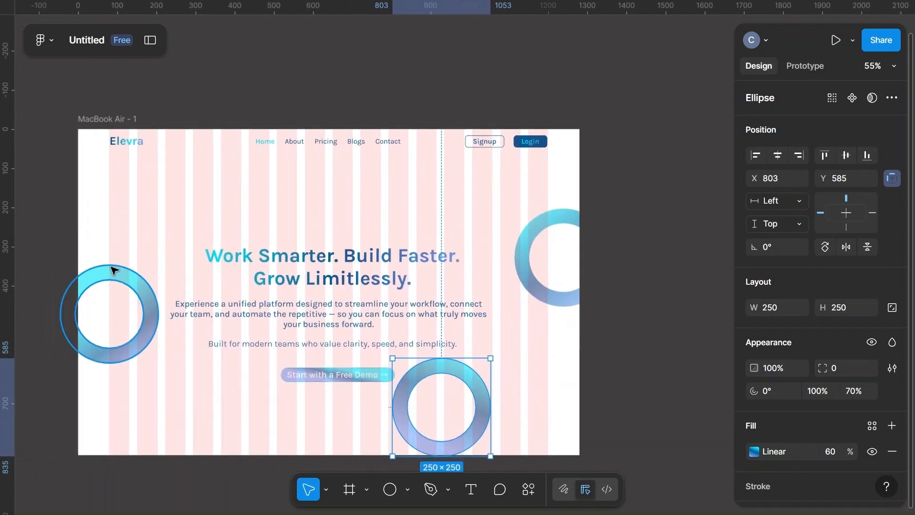
- Move the ring at the frame's right edge up to Y 131
{"action": "left_click", "coordinate": [550, 224]}
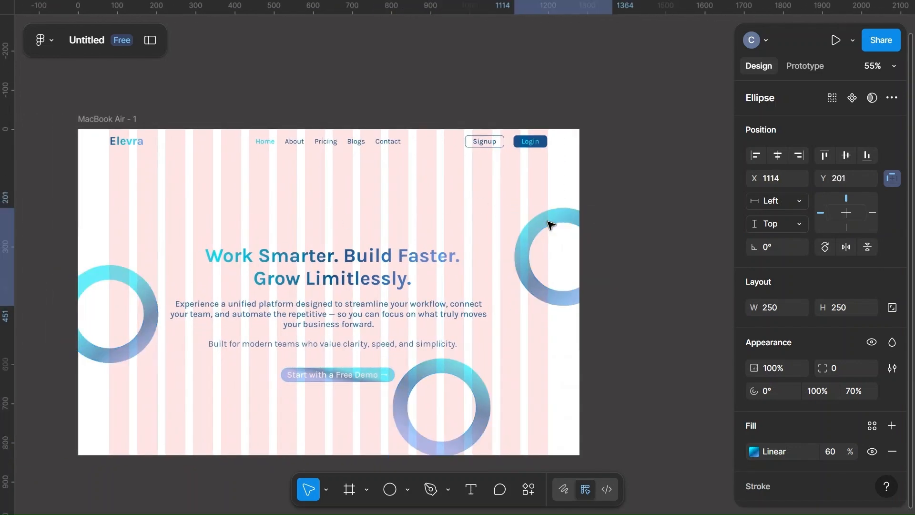
{"action": "key", "text": "shift+Up"}
{"action": "key", "text": "shift+Up"}
{"action": "key", "text": "shift+Up"}
{"action": "key", "text": "shift+Up"}
{"action": "key", "text": "shift+Up"}
{"action": "key", "text": "shift+Up"}
{"action": "key", "text": "shift+Up"}
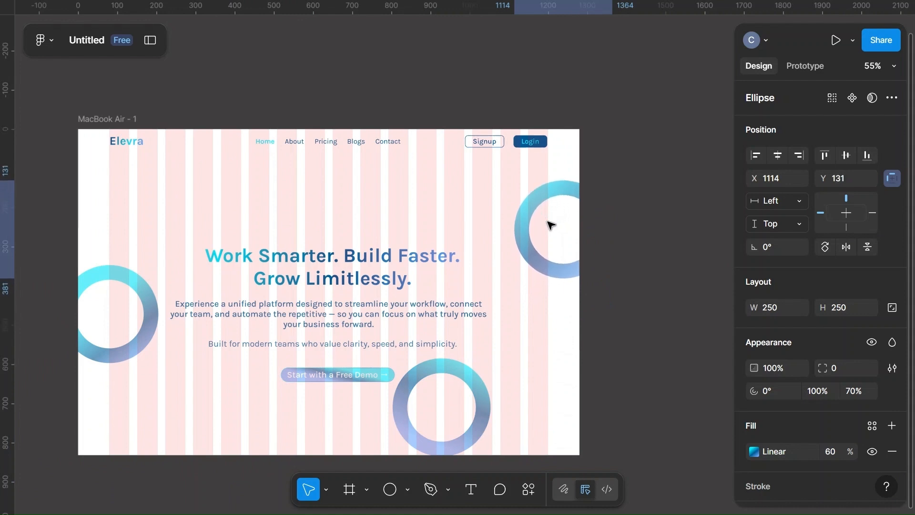
- Raise the ring at the frame's left edge slightly and shift it further left so about a third lies outside the frame
{"action": "left_click", "coordinate": [93, 281]}
{"action": "left_click_drag", "start_coordinate": [92, 281], "coordinate": [92, 256]}
{"action": "key", "text": "Left"}
{"action": "key", "text": "Left"}
{"action": "key", "text": "Left"}
{"action": "key", "text": "Left"}
{"action": "key", "text": "Left"}
{"action": "key", "text": "Left"}
{"action": "key", "text": "Left"}
{"action": "key", "text": "Left"}
{"action": "key", "text": "Left"}
{"action": "key", "text": "Left"}
{"action": "key", "text": "Left"}
{"action": "key", "text": "Left"}
{"action": "key", "text": "Left"}
{"action": "key", "text": "Left"}
{"action": "key", "text": "Left"}
{"action": "key", "text": "Left"}
{"action": "key", "text": "Left"}
{"action": "key", "text": "Left"}
{"action": "key", "text": "Left"}
{"action": "key", "text": "Left"}
{"action": "key", "text": "Left"}
{"action": "key", "text": "Left"}
{"action": "key", "text": "Left"}
{"action": "key", "text": "Left"}
{"action": "key", "text": "Left"}
{"action": "key", "text": "Left"}
{"action": "key", "text": "Left"}
{"action": "key", "text": "Left"}
- Move the bottom ring down and slightly right to X 814, Y 651 so it is cropped by the frame's bottom edge
{"action": "left_click", "coordinate": [459, 370]}
{"action": "key", "text": "Right"}
{"action": "key", "text": "Down"}
{"action": "key", "text": "Down"}
{"action": "key", "text": "Down"}
{"action": "key", "text": "Down"}
{"action": "key", "text": "Down"}
{"action": "key", "text": "Down"}
{"action": "key", "text": "Down"}
{"action": "key", "text": "Down"}
{"action": "key", "text": "Down"}
{"action": "key", "text": "Down"}
{"action": "key", "text": "Down"}
{"action": "key", "text": "Down"}
{"action": "key", "text": "Down"}
{"action": "key", "text": "Down"}
{"action": "key", "text": "Down"}
{"action": "key", "text": "Down"}
{"action": "key", "text": "Down"}
{"action": "key", "text": "Down"}
{"action": "key", "text": "Down"}
{"action": "key", "text": "Down"}
{"action": "key", "text": "Right"}
{"action": "key", "text": "Right"}
{"action": "key", "text": "Right"}
{"action": "key", "text": "Right"}
{"action": "key", "text": "Right"}
{"action": "key", "text": "Right"}
{"action": "key", "text": "Right"}
{"action": "key", "text": "Right"}
{"action": "key", "text": "Right"}
{"action": "key", "text": "Right"}
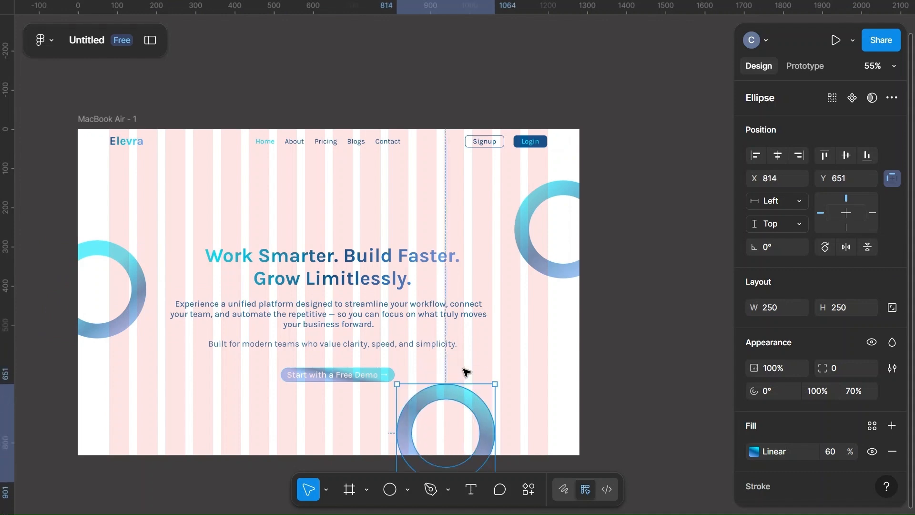
{"action": "left_click", "coordinate": [676, 305]}
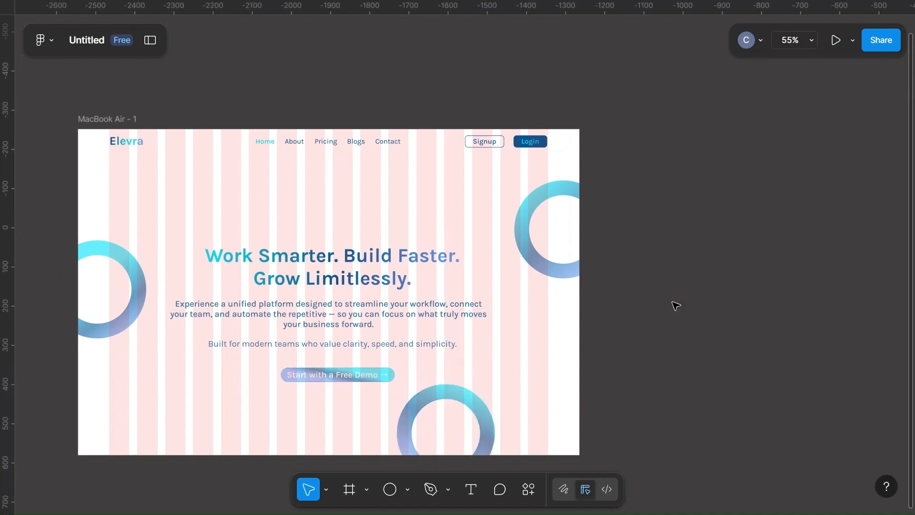
- Place a copy of the right-edge ring to its left and resize the copy to 50 × 50
{"action": "left_click", "coordinate": [555, 193]}
{"action": "left_click_drag", "start_coordinate": [551, 194], "coordinate": [459, 192]}
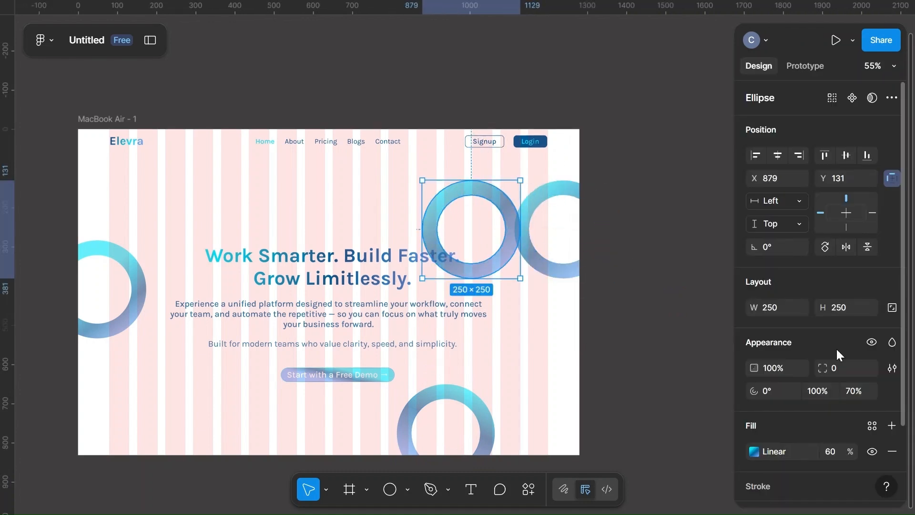
{"action": "left_click", "coordinate": [772, 307]}
{"action": "type", "text": "50"}
{"action": "left_click", "coordinate": [840, 307]}
{"action": "type", "text": "50"}
{"action": "left_click", "coordinate": [494, 217]}
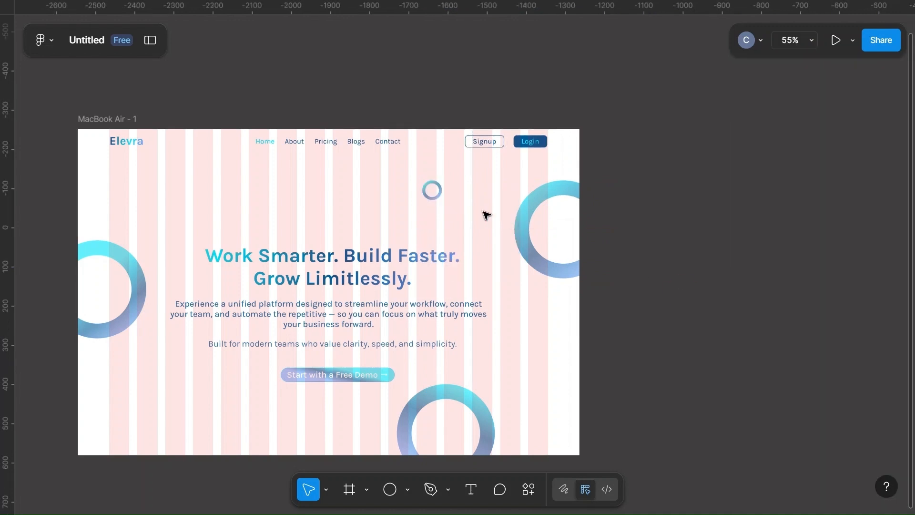
- Move the small ring closer above the headline's end and place copies of it at X 244, Y 383 and X 403, Y 687
{"action": "left_click_drag", "start_coordinate": [437, 197], "coordinate": [186, 298]}
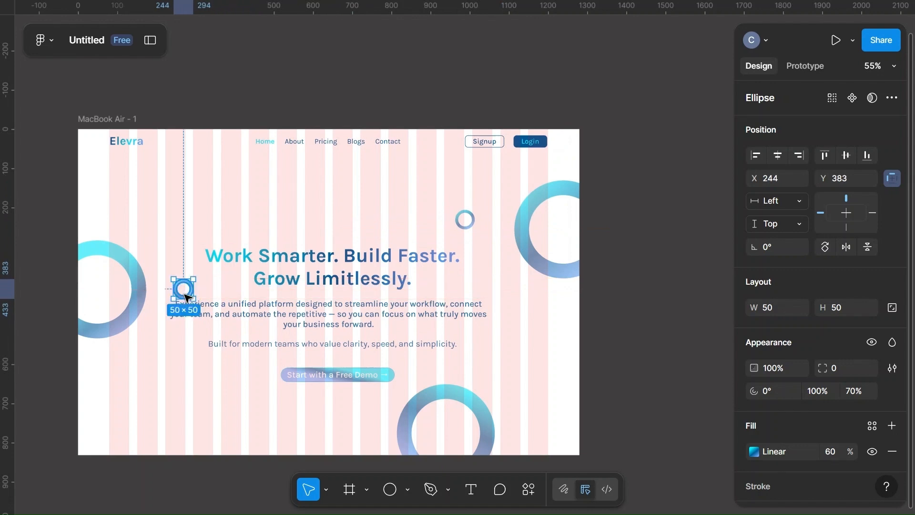
{"action": "key", "text": "ctrl+d"}
{"action": "left_click_drag", "start_coordinate": [69, 363], "coordinate": [414, 411]}
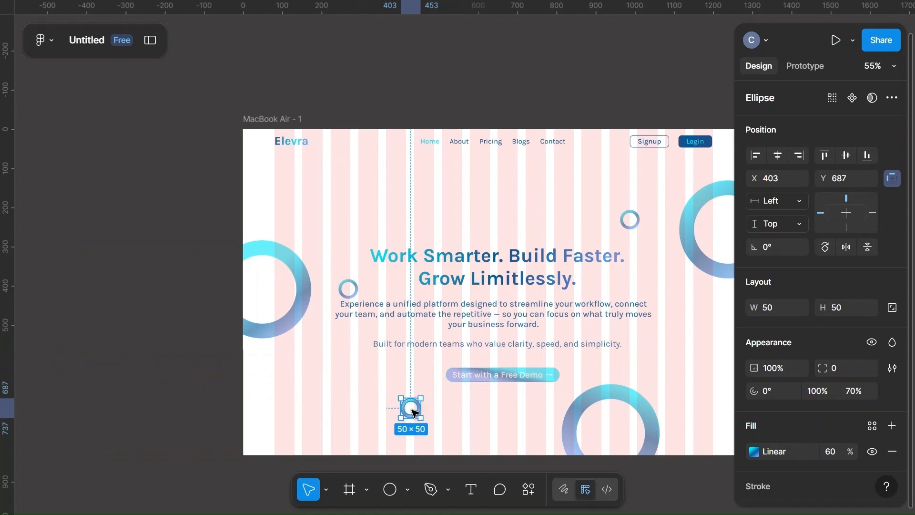
- Set the fill opacity of all three 50 × 50 rings around the headline and demo button to 40%
{"action": "scroll", "coordinate": [412, 408], "scroll_direction": "right", "scroll_amount": 3}
{"action": "left_click", "coordinate": [525, 227]}
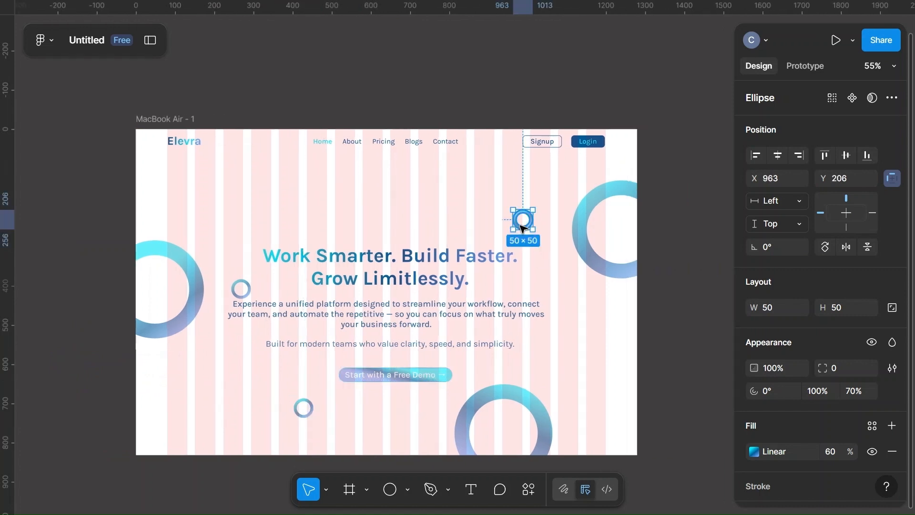
{"action": "left_click", "coordinate": [246, 292], "text": "shift"}
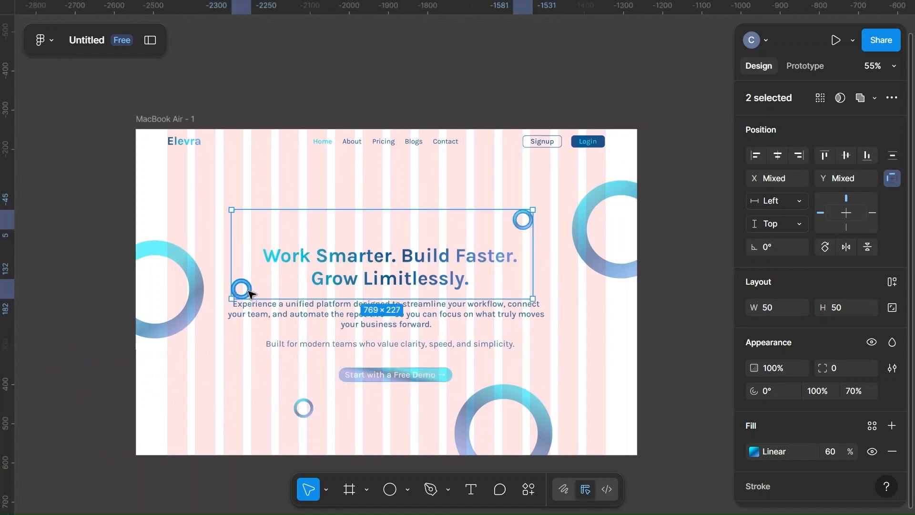
{"action": "left_click", "coordinate": [303, 401], "text": "shift"}
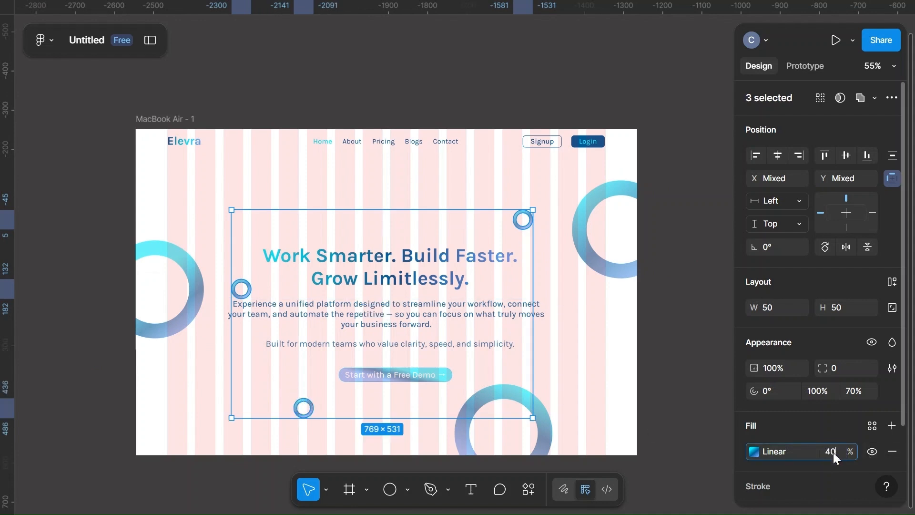
{"action": "left_click", "coordinate": [615, 367]}
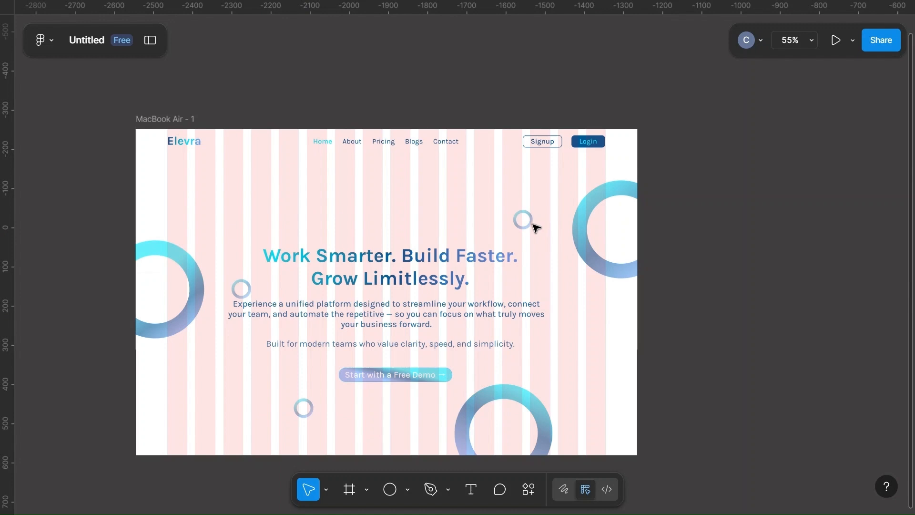
- Place a copy of the small ring above the headline's end at X 783, Y 206 and resize the copy to 30 × 30
{"action": "left_click", "coordinate": [532, 223]}
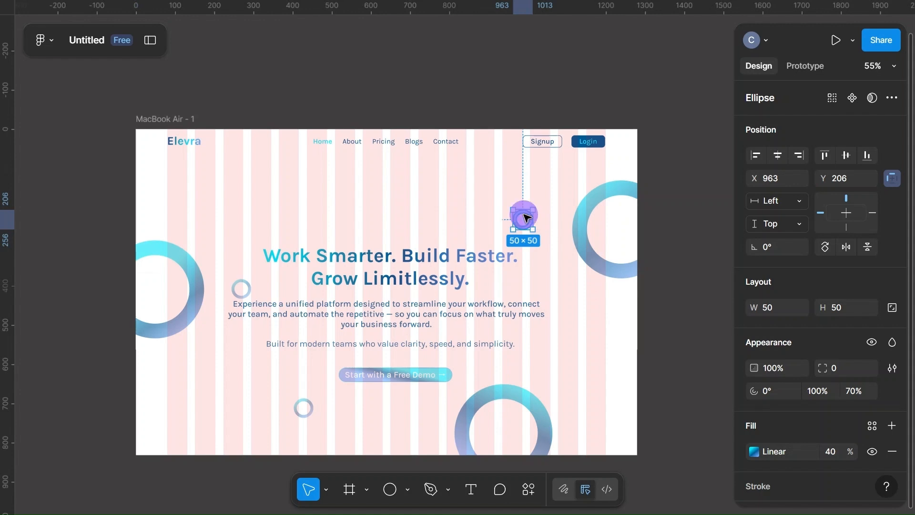
{"action": "left_click_drag", "start_coordinate": [522, 217], "coordinate": [453, 218]}
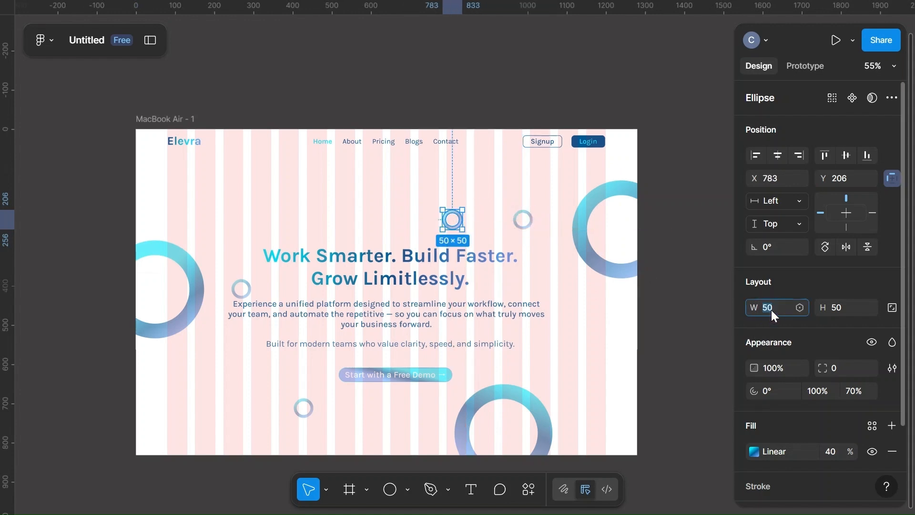
{"action": "left_click", "coordinate": [847, 308]}
{"action": "type", "text": "30"}
{"action": "key", "text": "Return"}
{"action": "key", "text": "shift+backslash"}
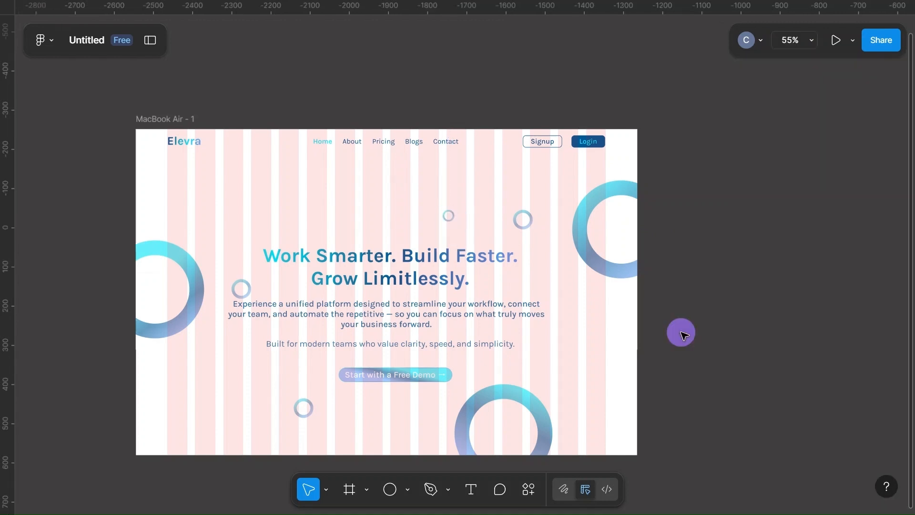
{"action": "key", "text": "shift+backslash"}
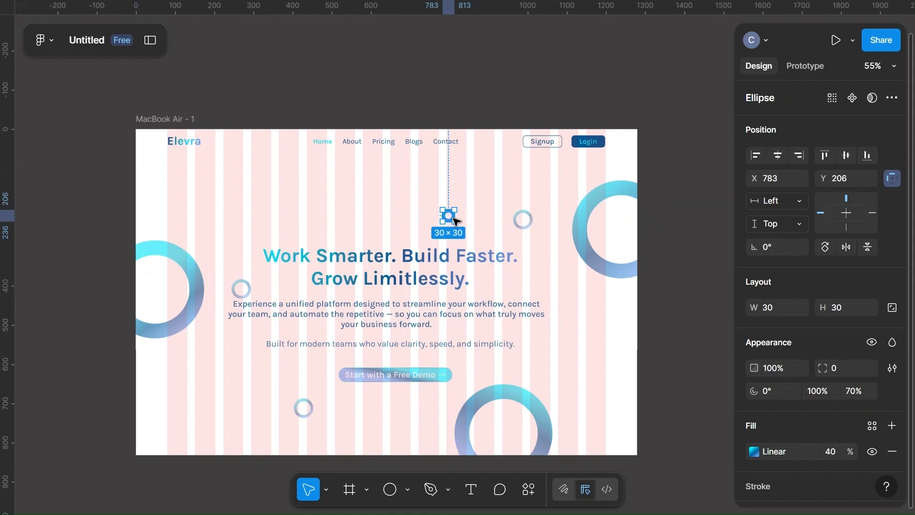
- Place a copy of the 30 × 30 ring on each side of it and set all three rings' fill opacity to 30%
{"action": "mouse_move", "coordinate": [449, 214]}
{"action": "left_mouse_down"}
{"action": "mouse_move", "coordinate": [414, 213]}
{"action": "mouse_move", "coordinate": [464, 213]}
{"action": "left_mouse_up"}
{"action": "left_click", "coordinate": [447, 215], "text": "shift"}
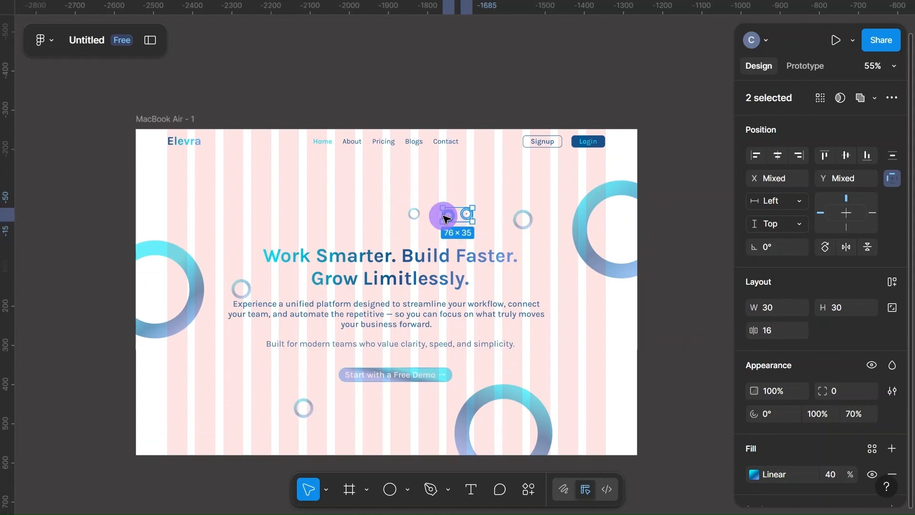
{"action": "left_click", "coordinate": [414, 214], "text": "shift"}
{"action": "scroll", "coordinate": [823, 407], "scroll_direction": "down", "scroll_amount": 3}
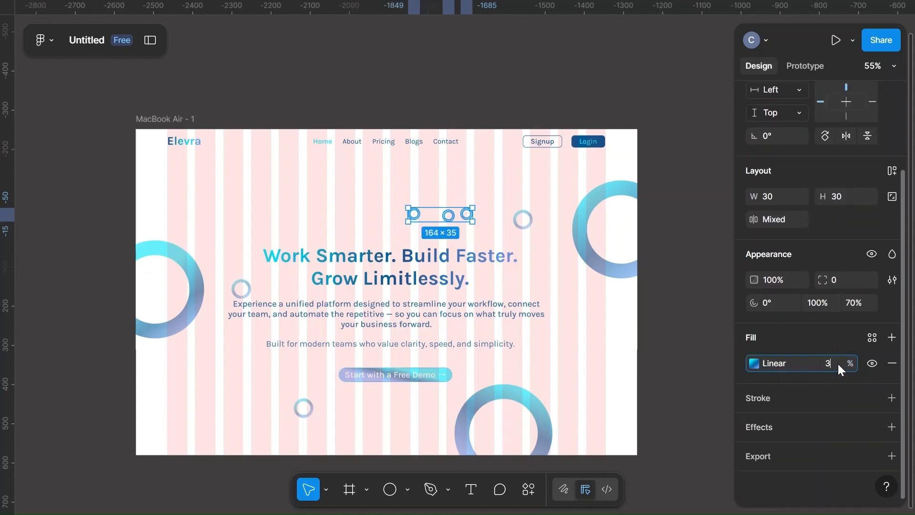
{"action": "left_click", "coordinate": [686, 318]}
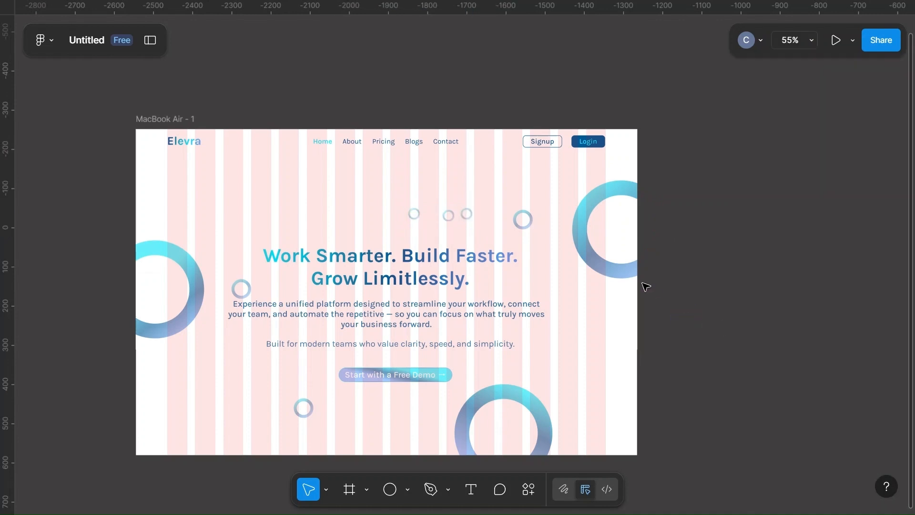
- Spread the three 30 × 30 rings: one beside "Limitlessly." at X 885, Y 366, one above the headline's start, one below "forward." at X 742, Y 505
{"action": "left_click_drag", "start_coordinate": [467, 213], "coordinate": [491, 276]}
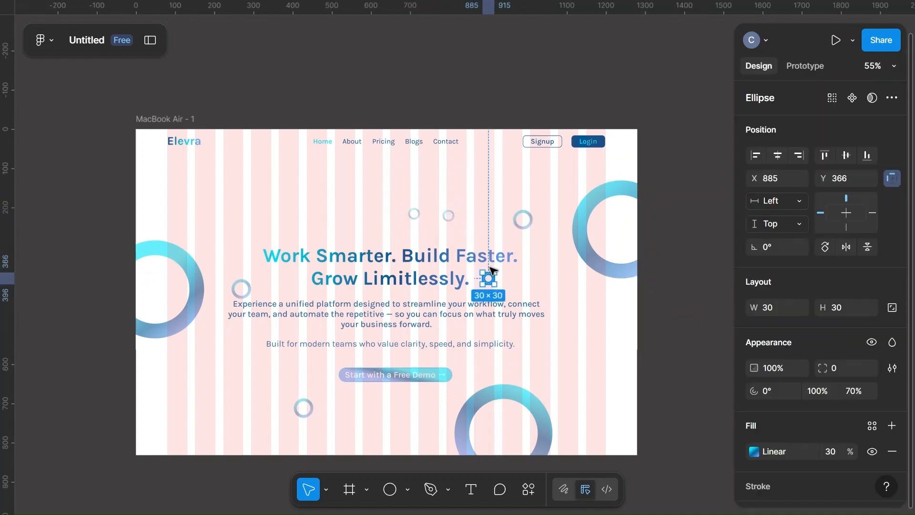
{"action": "left_click_drag", "start_coordinate": [450, 221], "coordinate": [267, 224]}
{"action": "left_click_drag", "start_coordinate": [415, 219], "coordinate": [433, 337]}
- Move the ring below "forward." to X 730, Y 490 so it overlaps the word, and send it to the back behind the paragraph
{"action": "scroll", "coordinate": [432, 338], "scroll_direction": "up", "scroll_amount": 5}
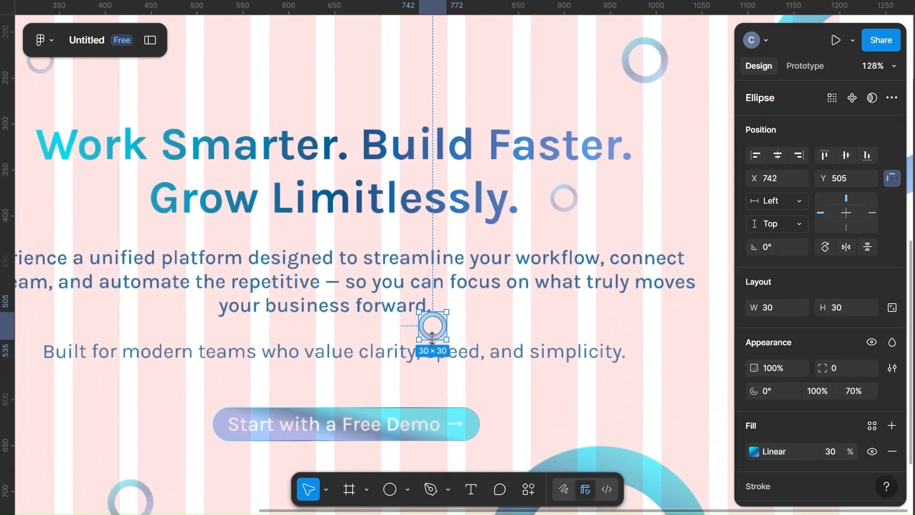
{"action": "left_click_drag", "start_coordinate": [446, 318], "coordinate": [420, 310]}
{"action": "key", "text": "ctrl+z"}
{"action": "scroll", "coordinate": [422, 312], "scroll_direction": "up", "scroll_amount": 10}
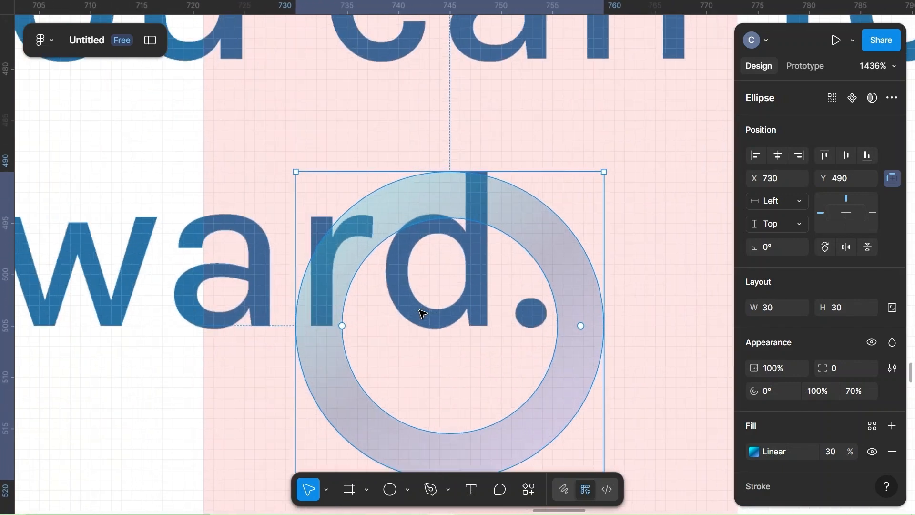
{"action": "right_click", "coordinate": [329, 248]}
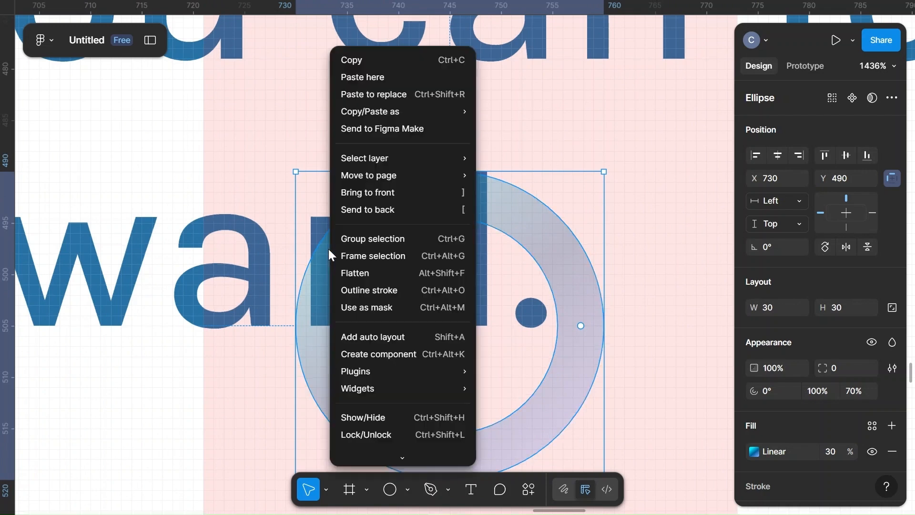
{"action": "left_click", "coordinate": [390, 214]}
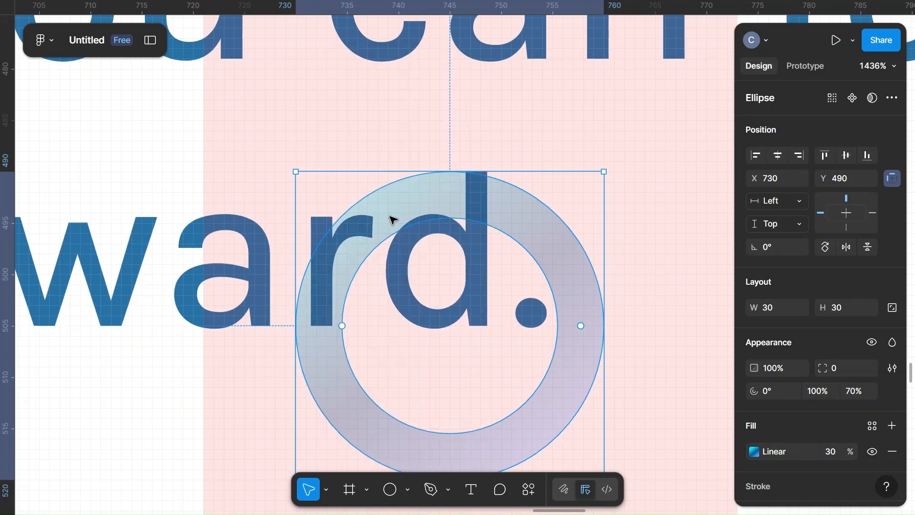
{"action": "right_click", "coordinate": [367, 248]}
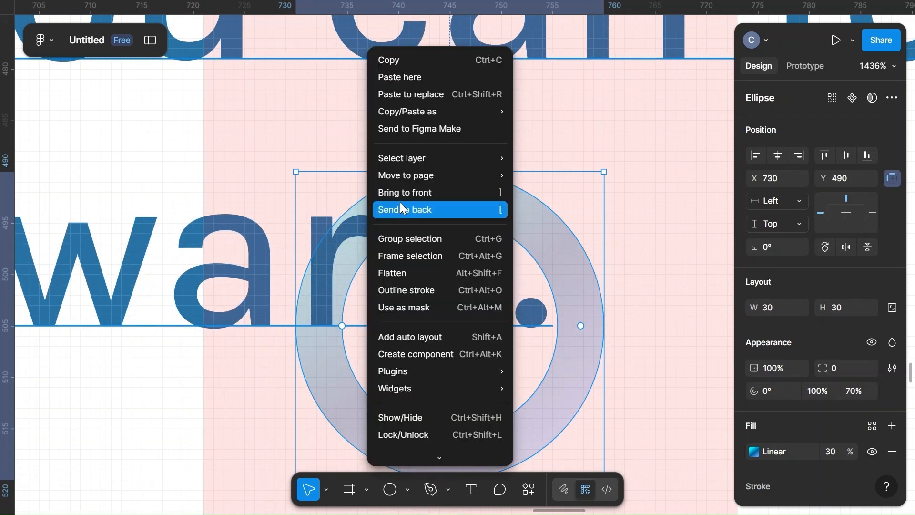
{"action": "left_click", "coordinate": [400, 205]}
{"action": "left_click", "coordinate": [254, 248]}
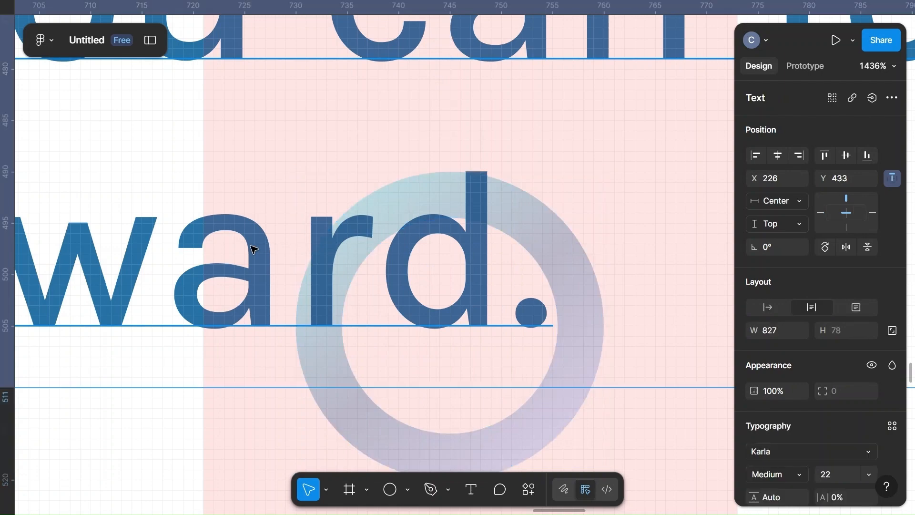
- Remove the 16-column layout guide from the MacBook Air - 1 frame
{"action": "scroll", "coordinate": [254, 249], "scroll_direction": "down", "scroll_amount": 10}
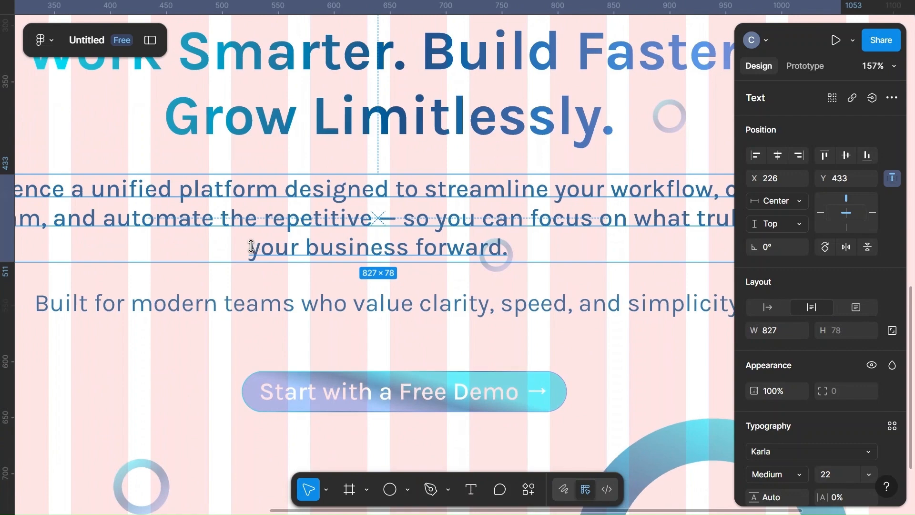
{"action": "key", "text": "shift+1"}
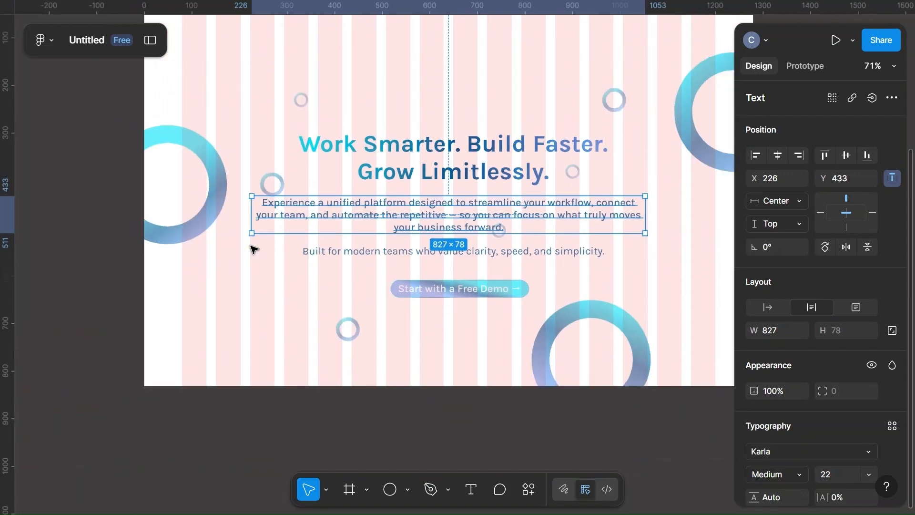
{"action": "scroll", "coordinate": [253, 248], "scroll_direction": "down", "scroll_amount": 3}
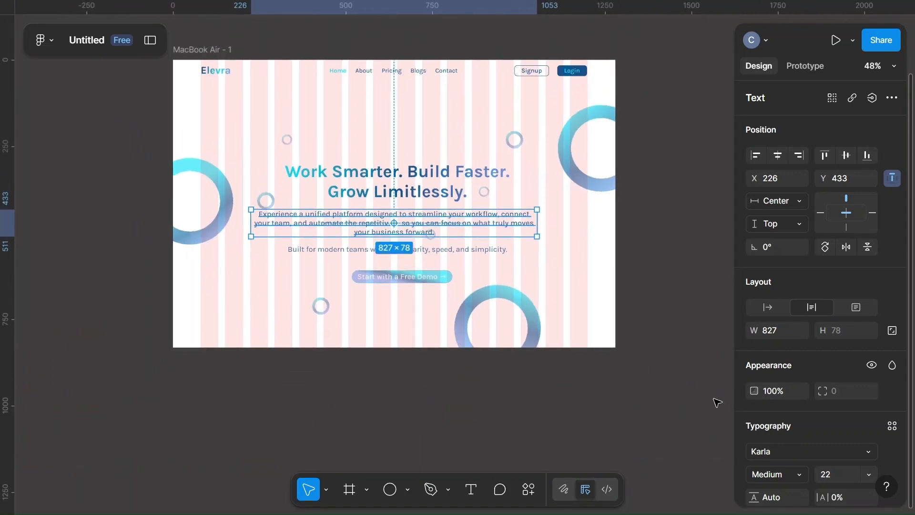
{"action": "scroll", "coordinate": [783, 430], "scroll_direction": "down", "scroll_amount": 5}
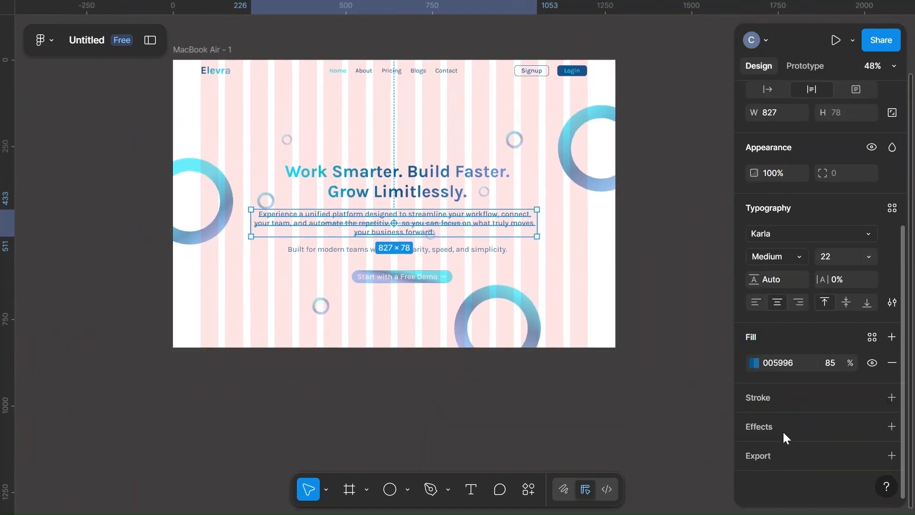
{"action": "left_click", "coordinate": [190, 51]}
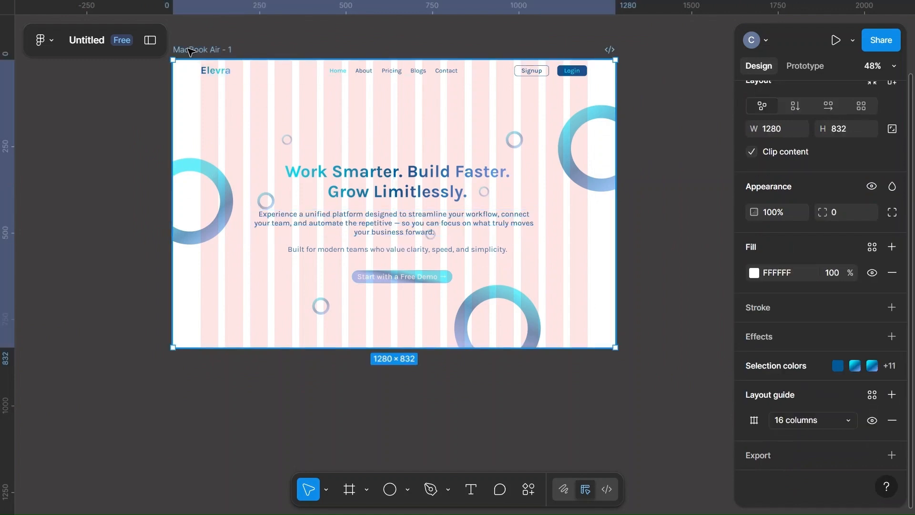
{"action": "left_click", "coordinate": [889, 422]}
{"action": "left_click", "coordinate": [710, 309]}
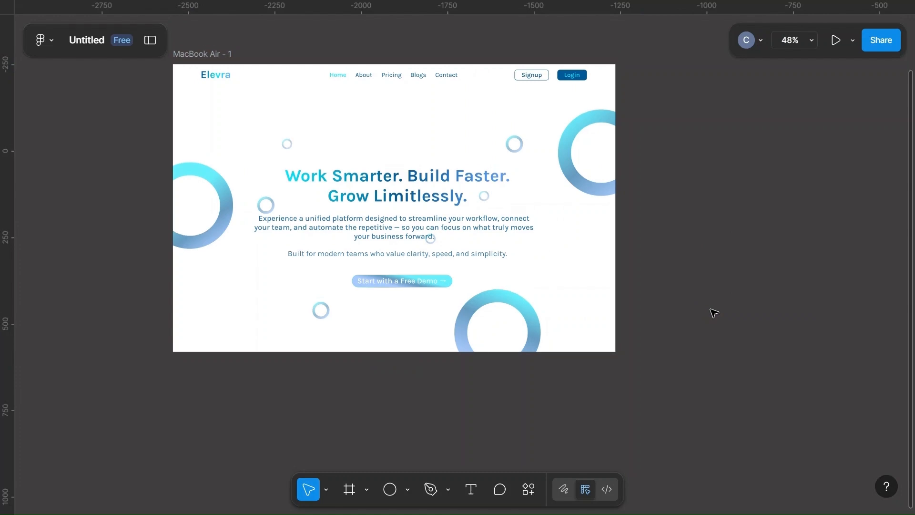
- Check the finished hero frame without its guide and open it in the presentation preview
{"action": "scroll", "coordinate": [714, 313], "scroll_direction": "up", "scroll_amount": 3}
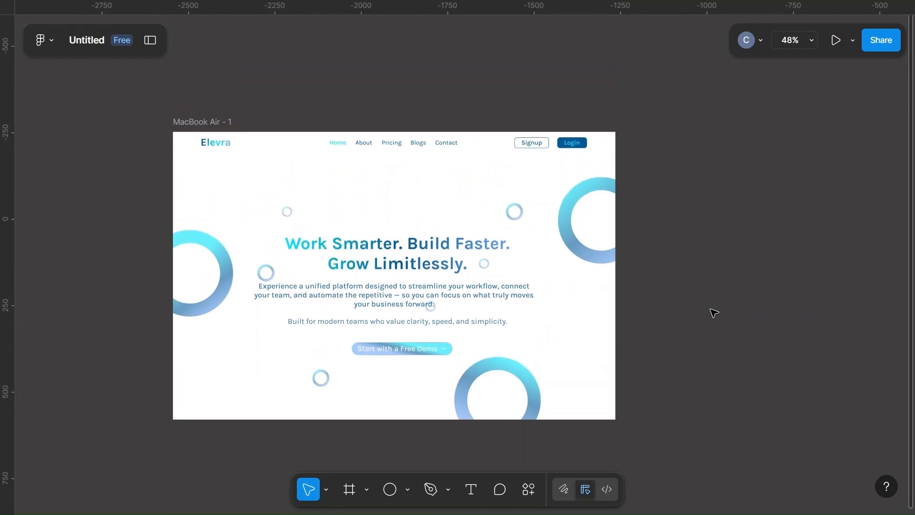
{"action": "scroll", "coordinate": [713, 312], "scroll_direction": "left", "scroll_amount": 4}
{"action": "scroll", "coordinate": [661, 181], "scroll_direction": "up", "scroll_amount": 5}
{"action": "scroll", "coordinate": [661, 182], "scroll_direction": "down", "scroll_amount": 5}
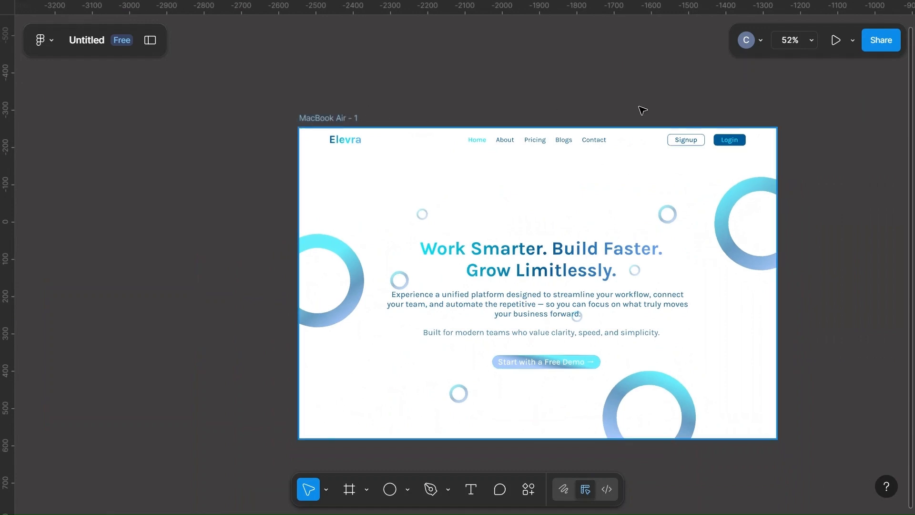
{"action": "left_click", "coordinate": [836, 43]}
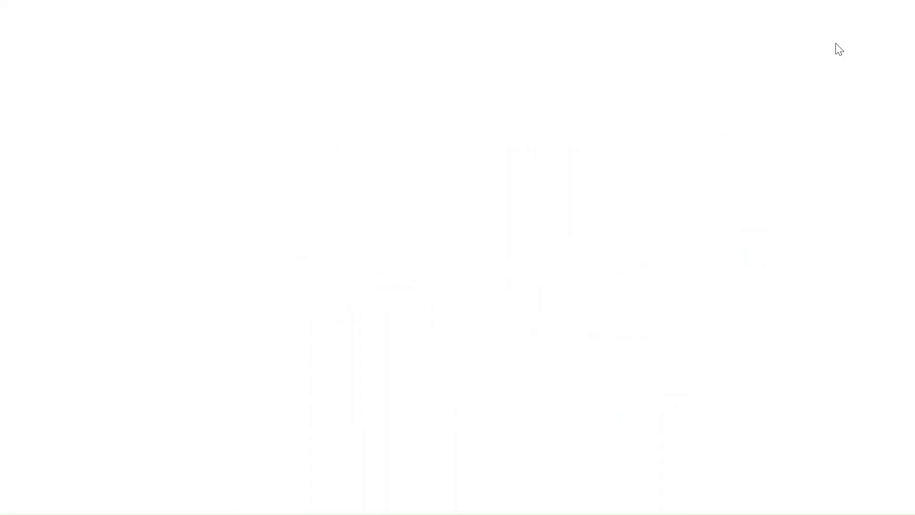